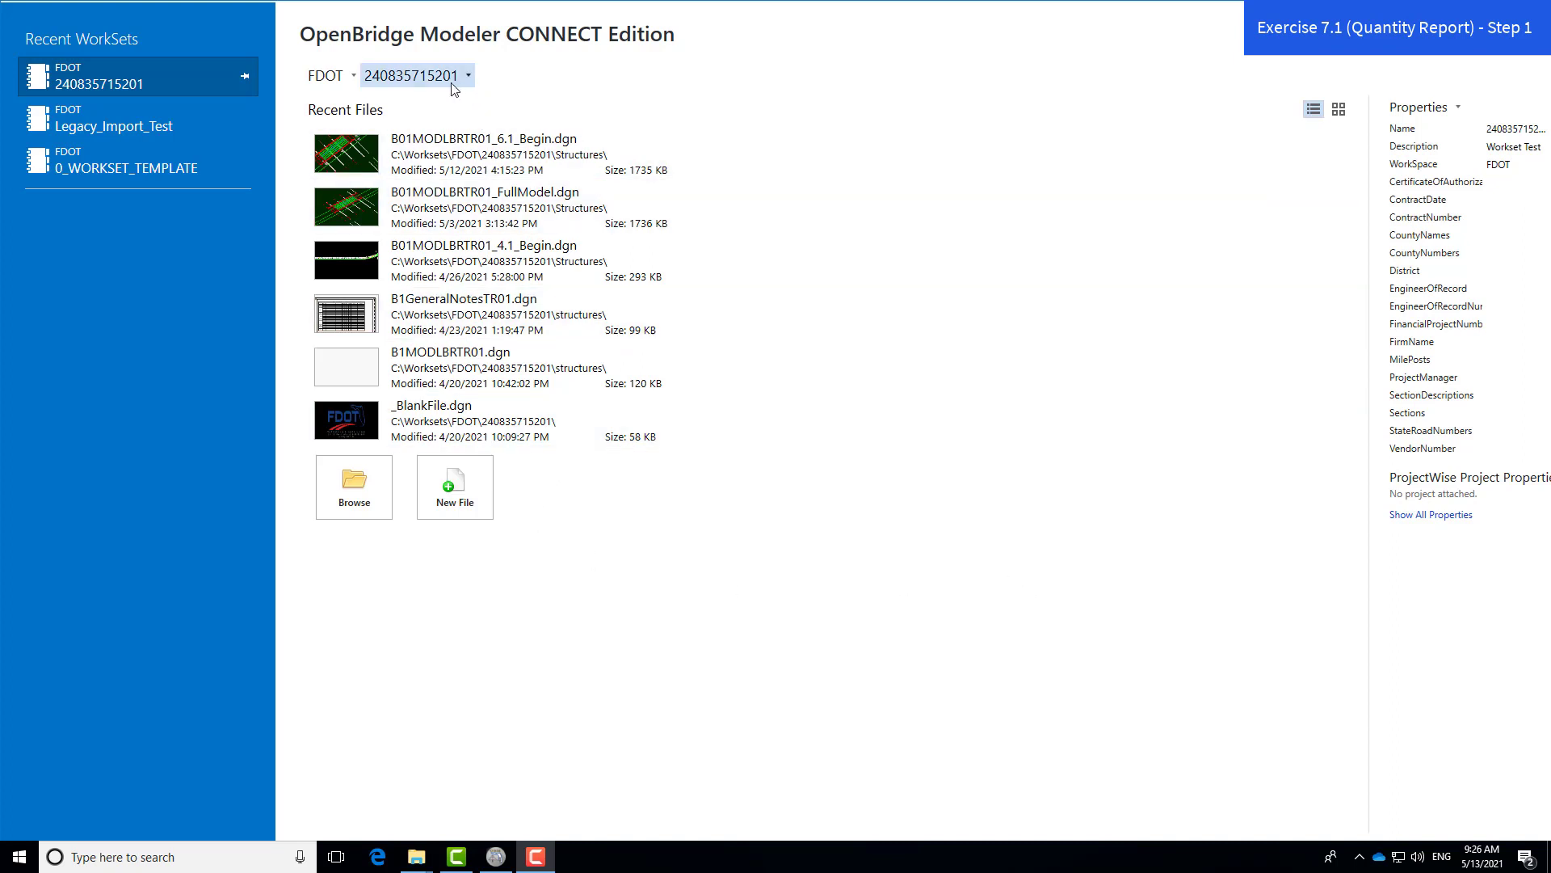
- Browse to the Structures folder and open B01MODLBRTR01_7.1_Begin.dgn
left_click(373, 507)
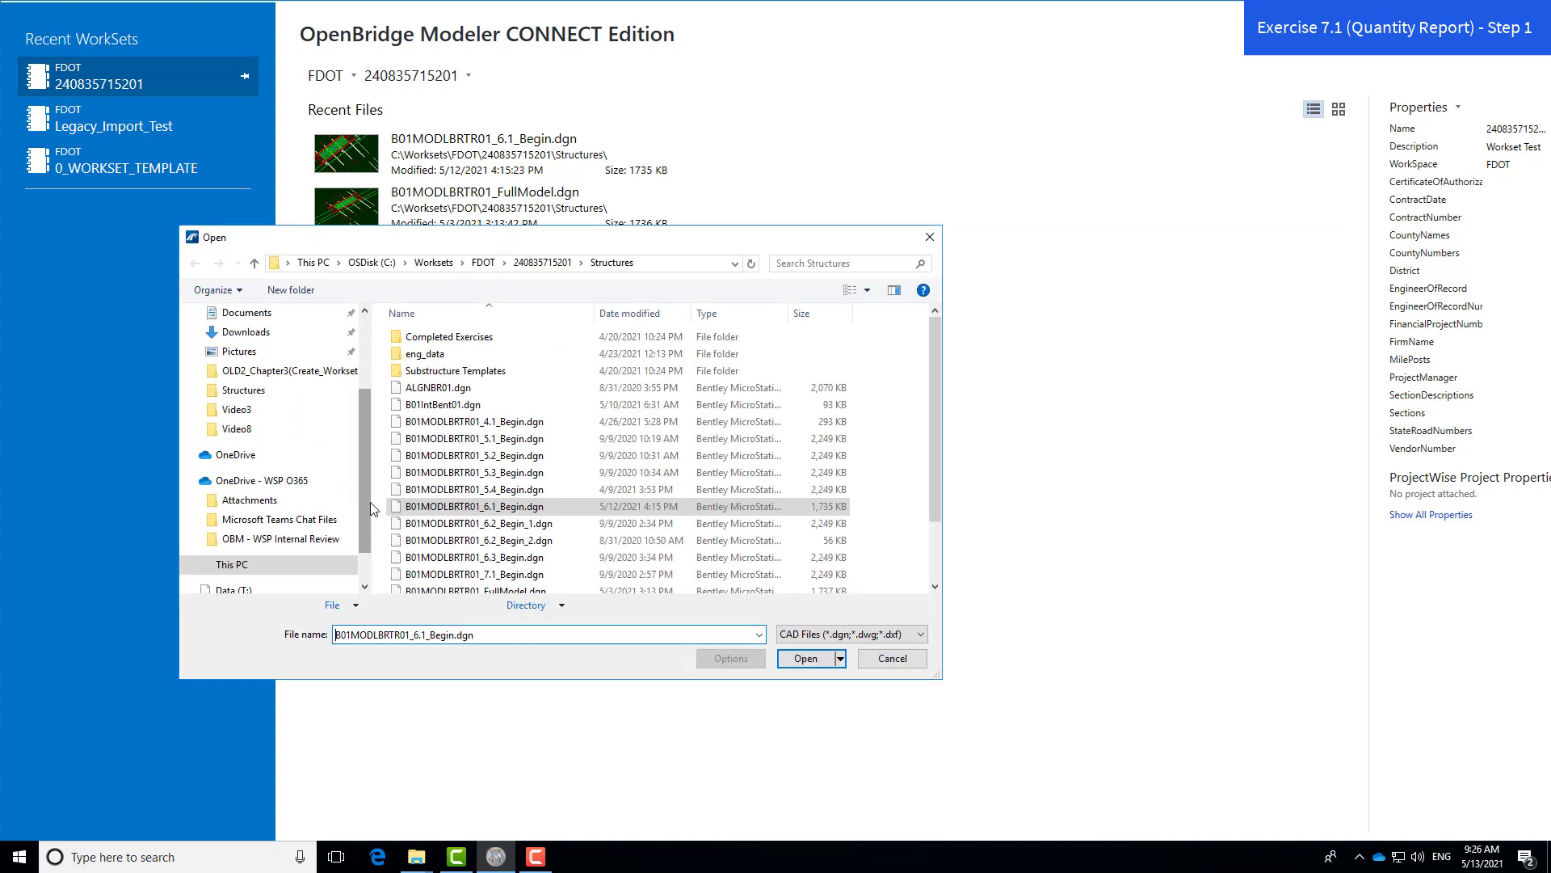
left_click(501, 575)
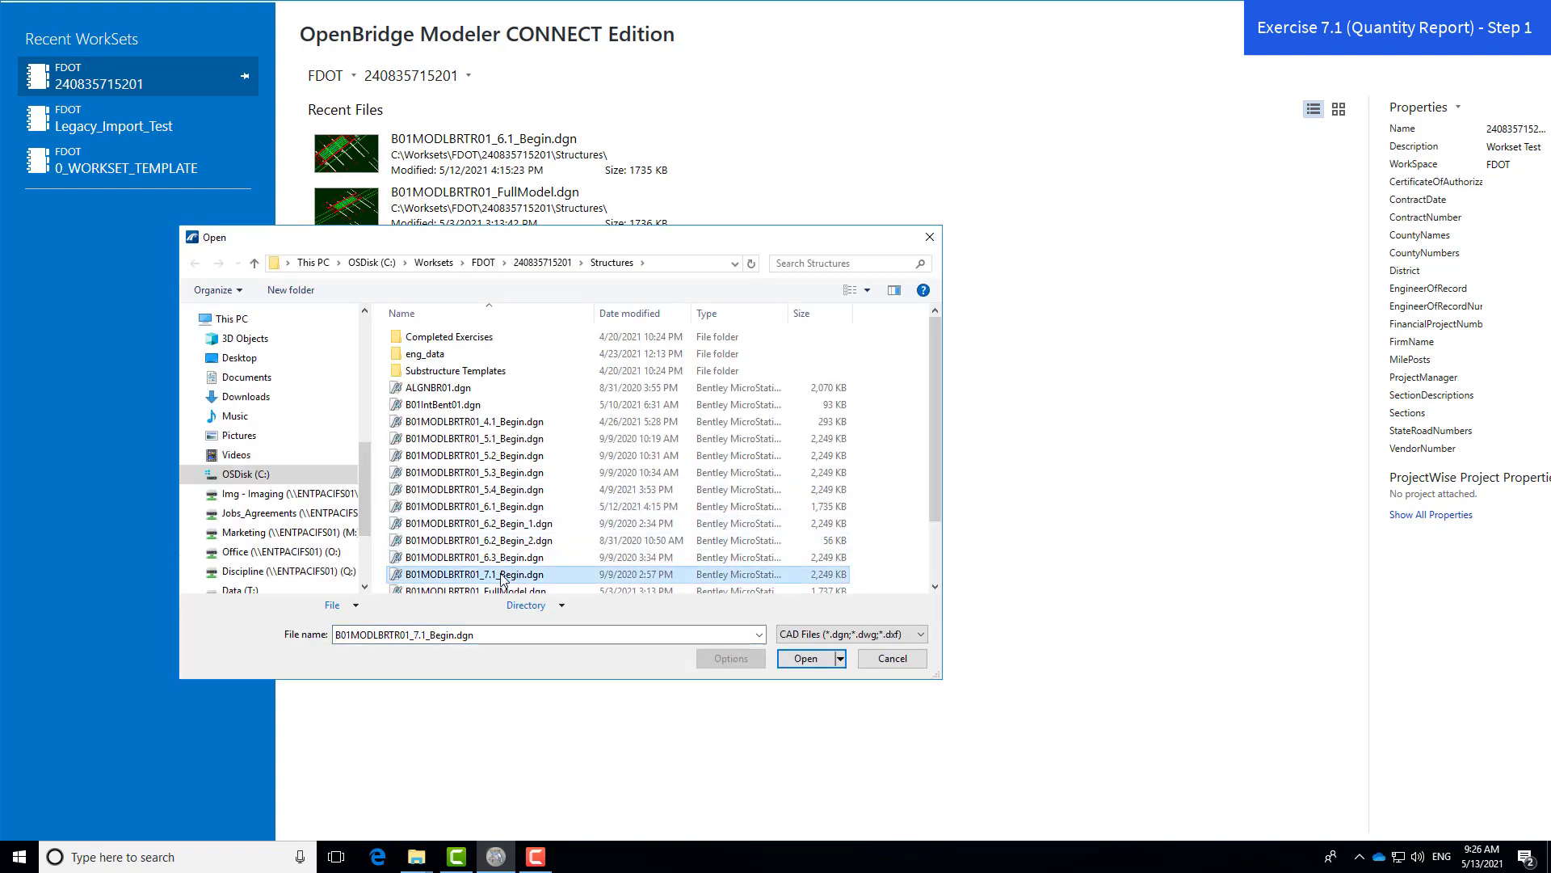
left_click(805, 659)
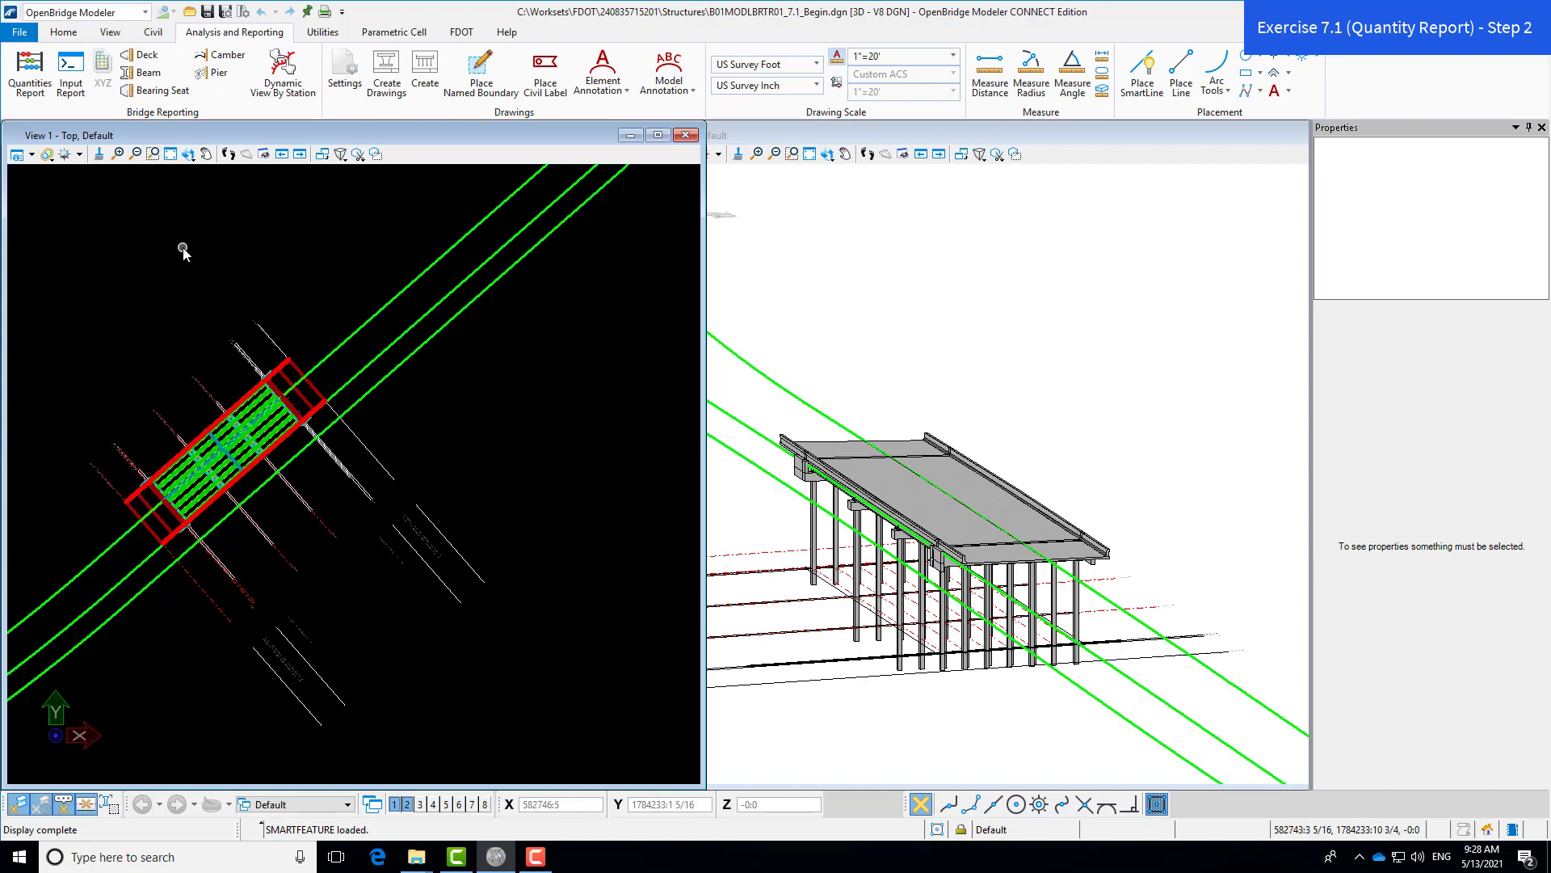
- Set the design file's working units to MU format with 0.123 accuracy, then return to the model
left_click(29, 37)
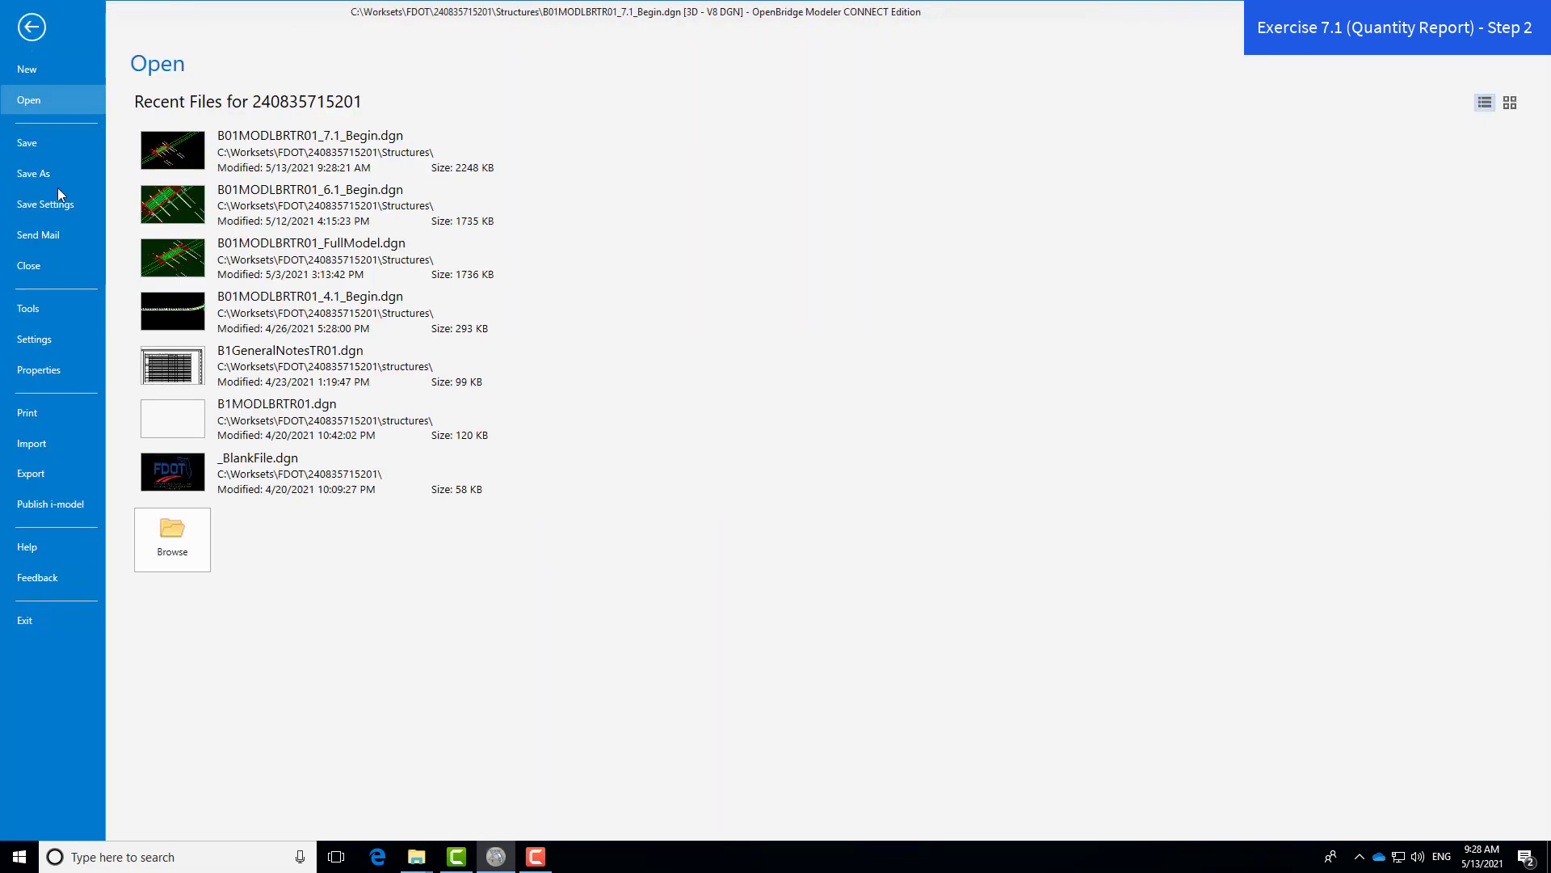
left_click(35, 340)
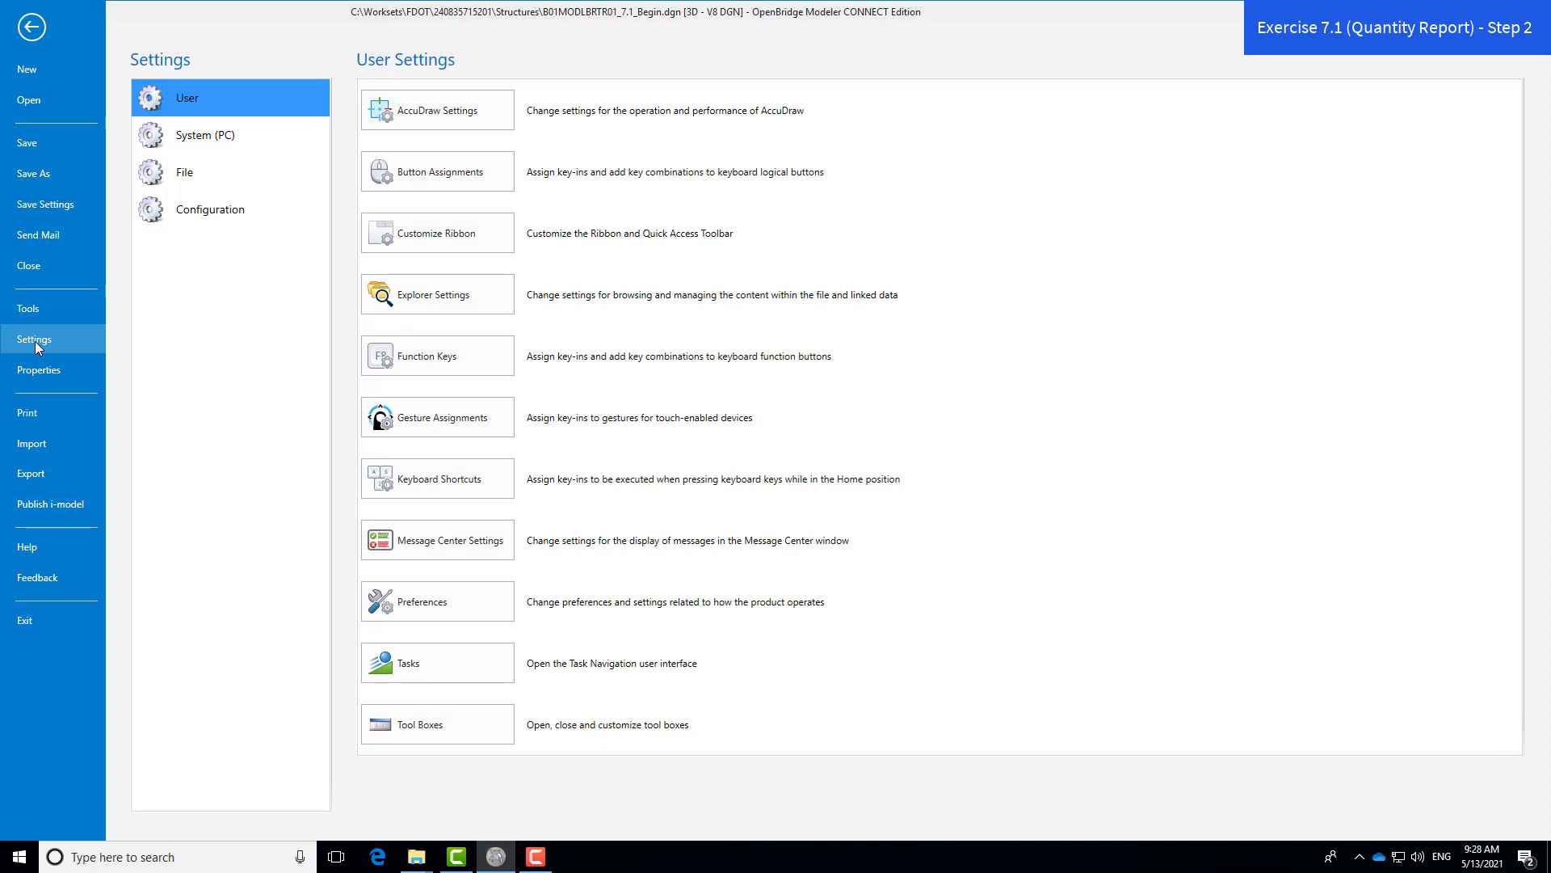
left_click(252, 177)
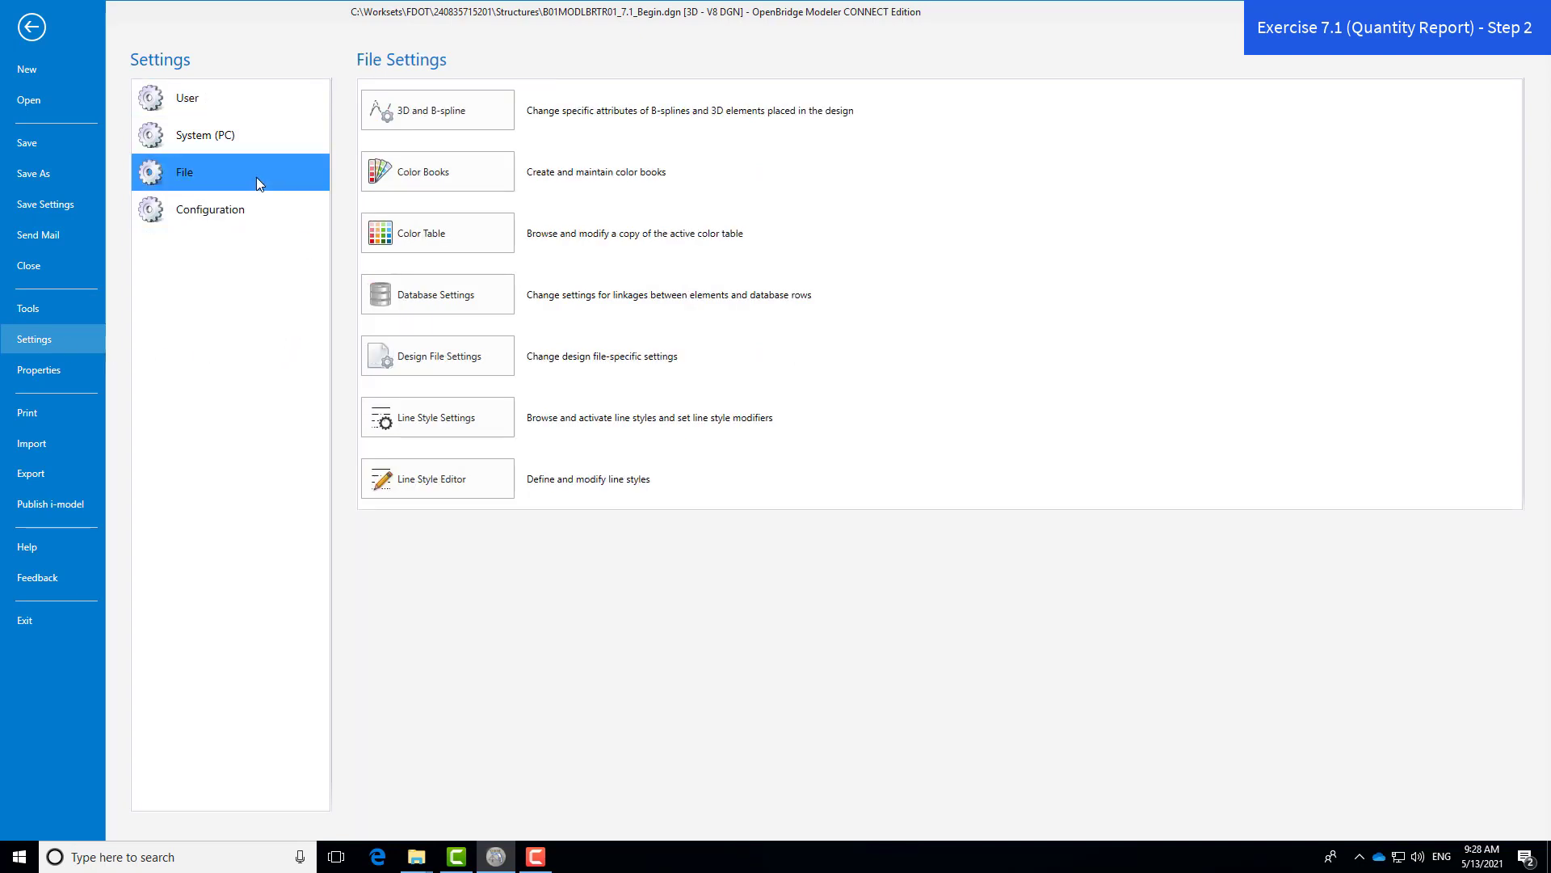
left_click(503, 361)
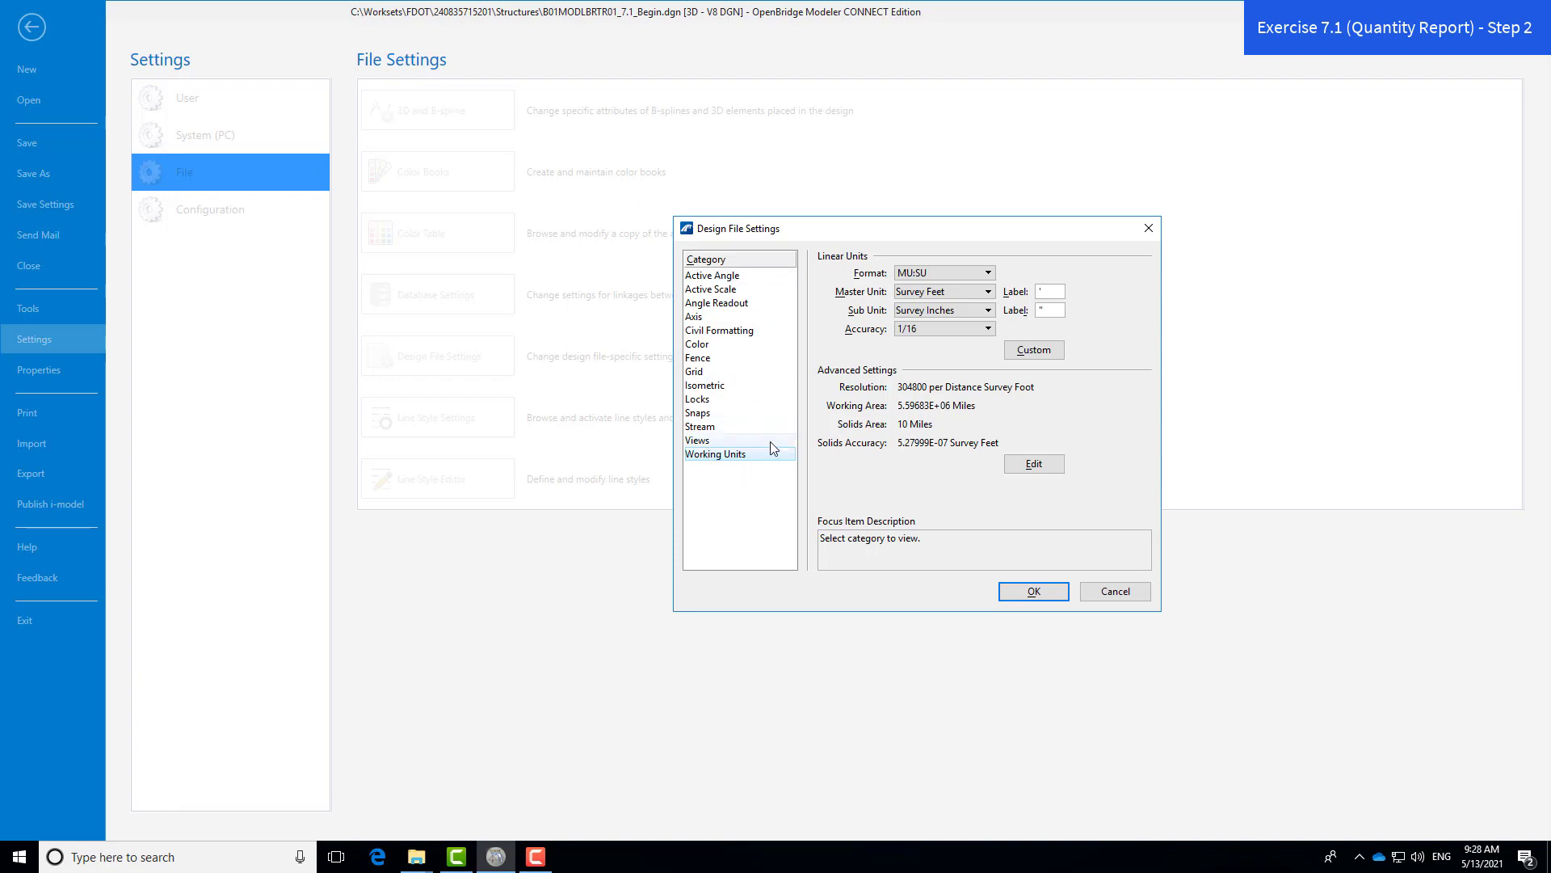
left_click(988, 275)
left_click(936, 257)
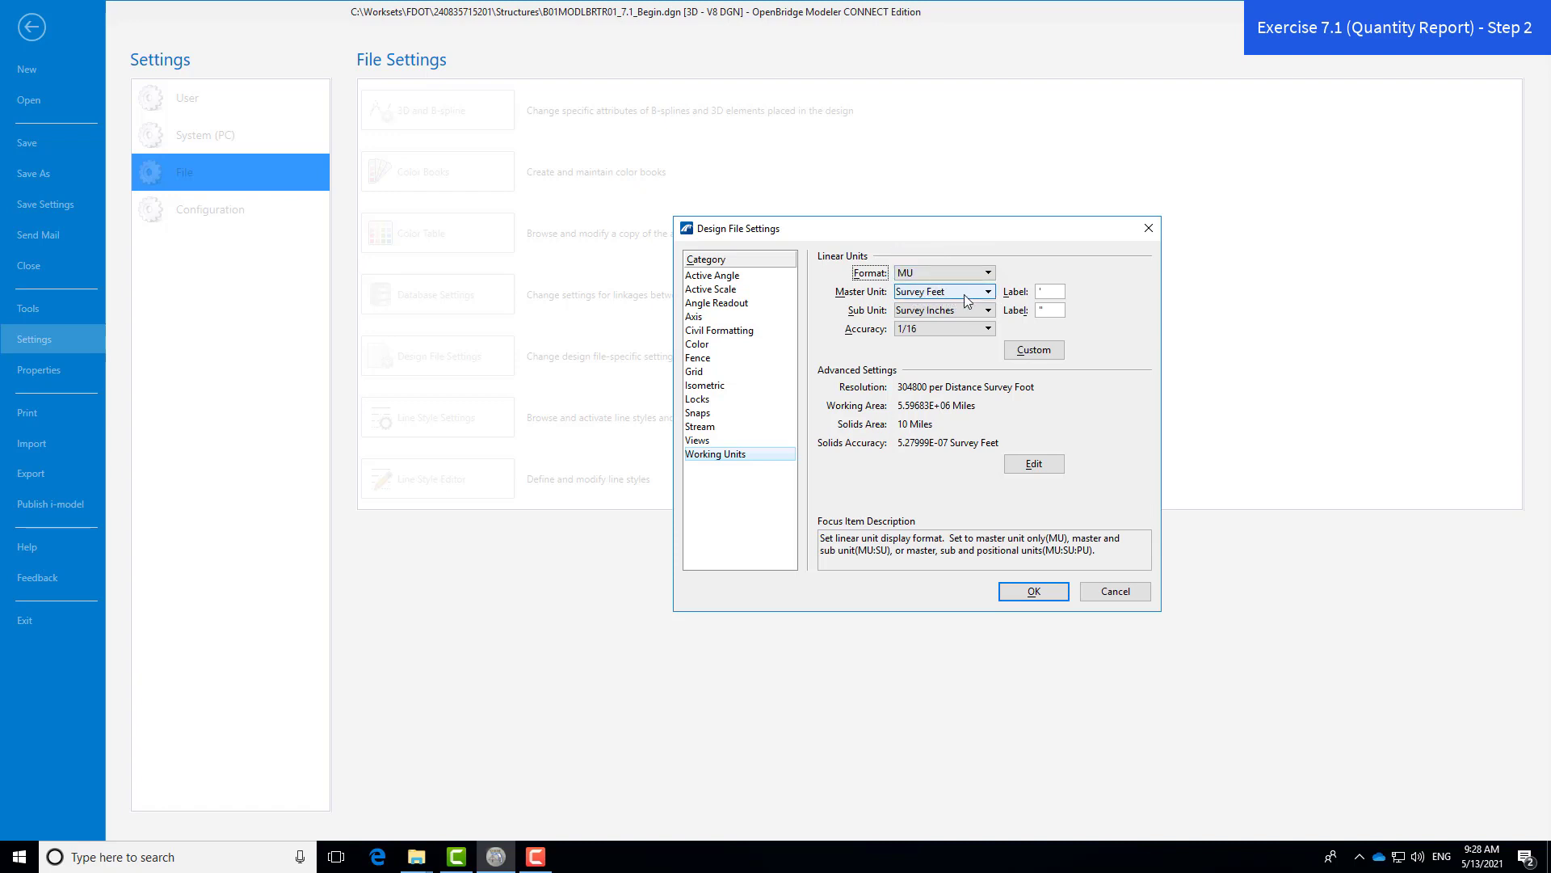
left_click(951, 336)
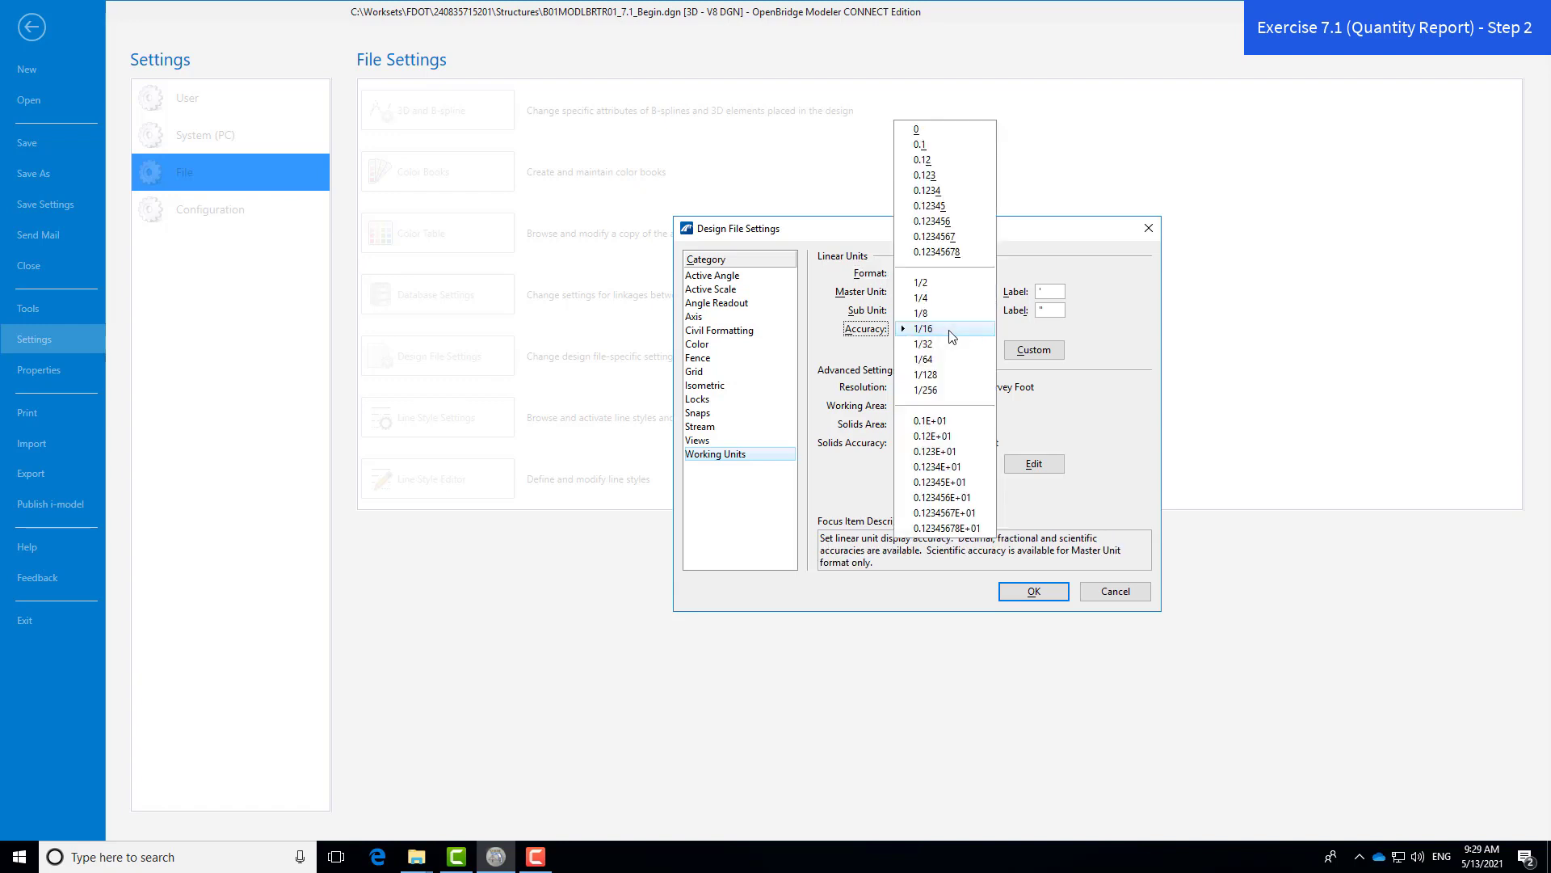
left_click(950, 180)
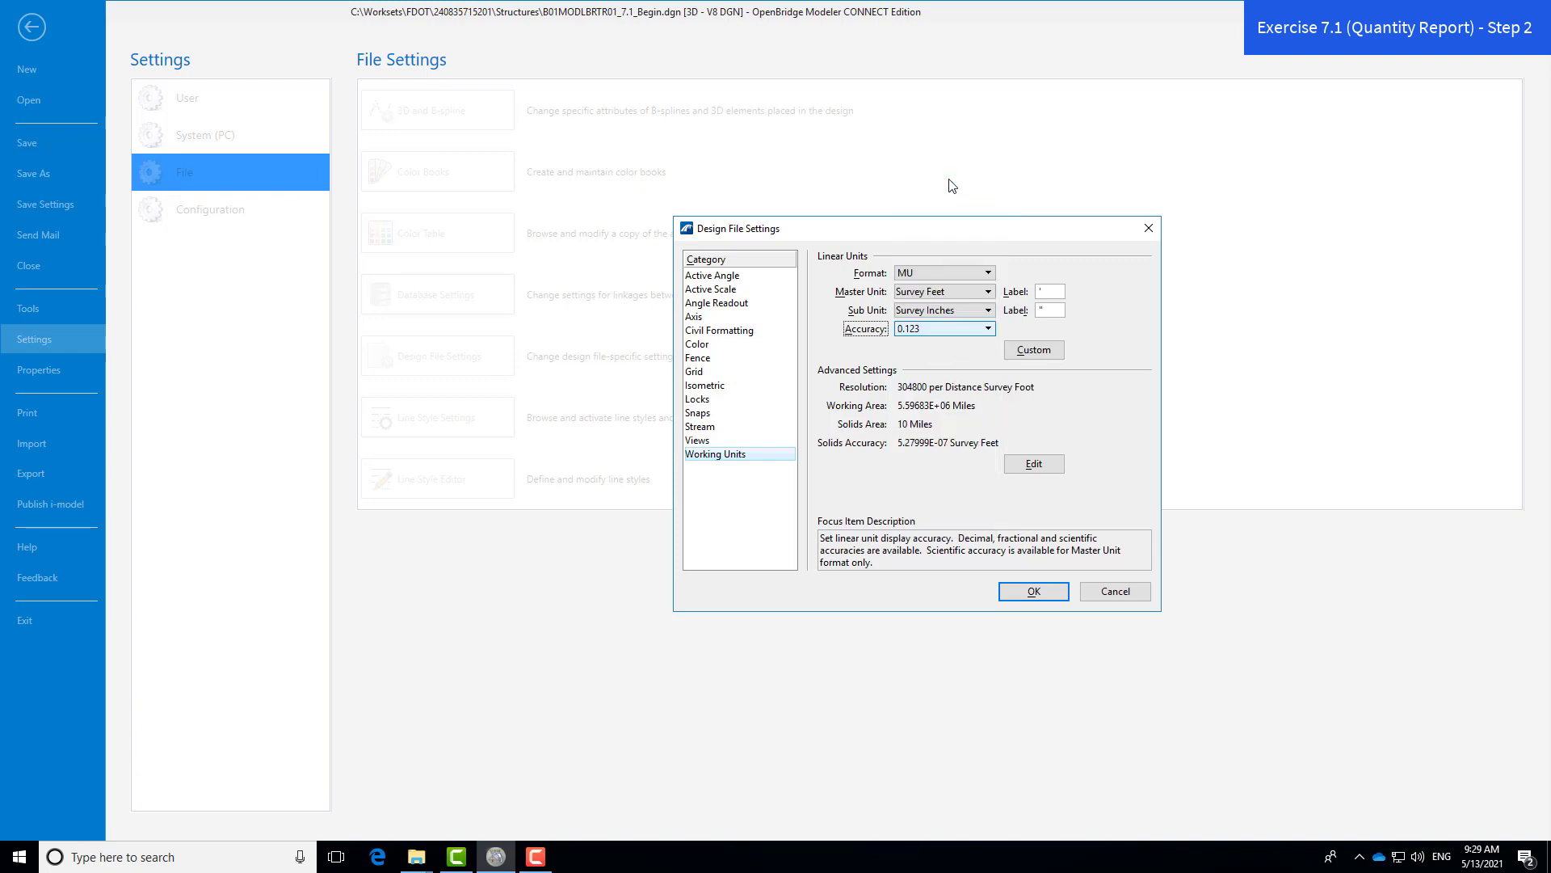
left_click(1042, 591)
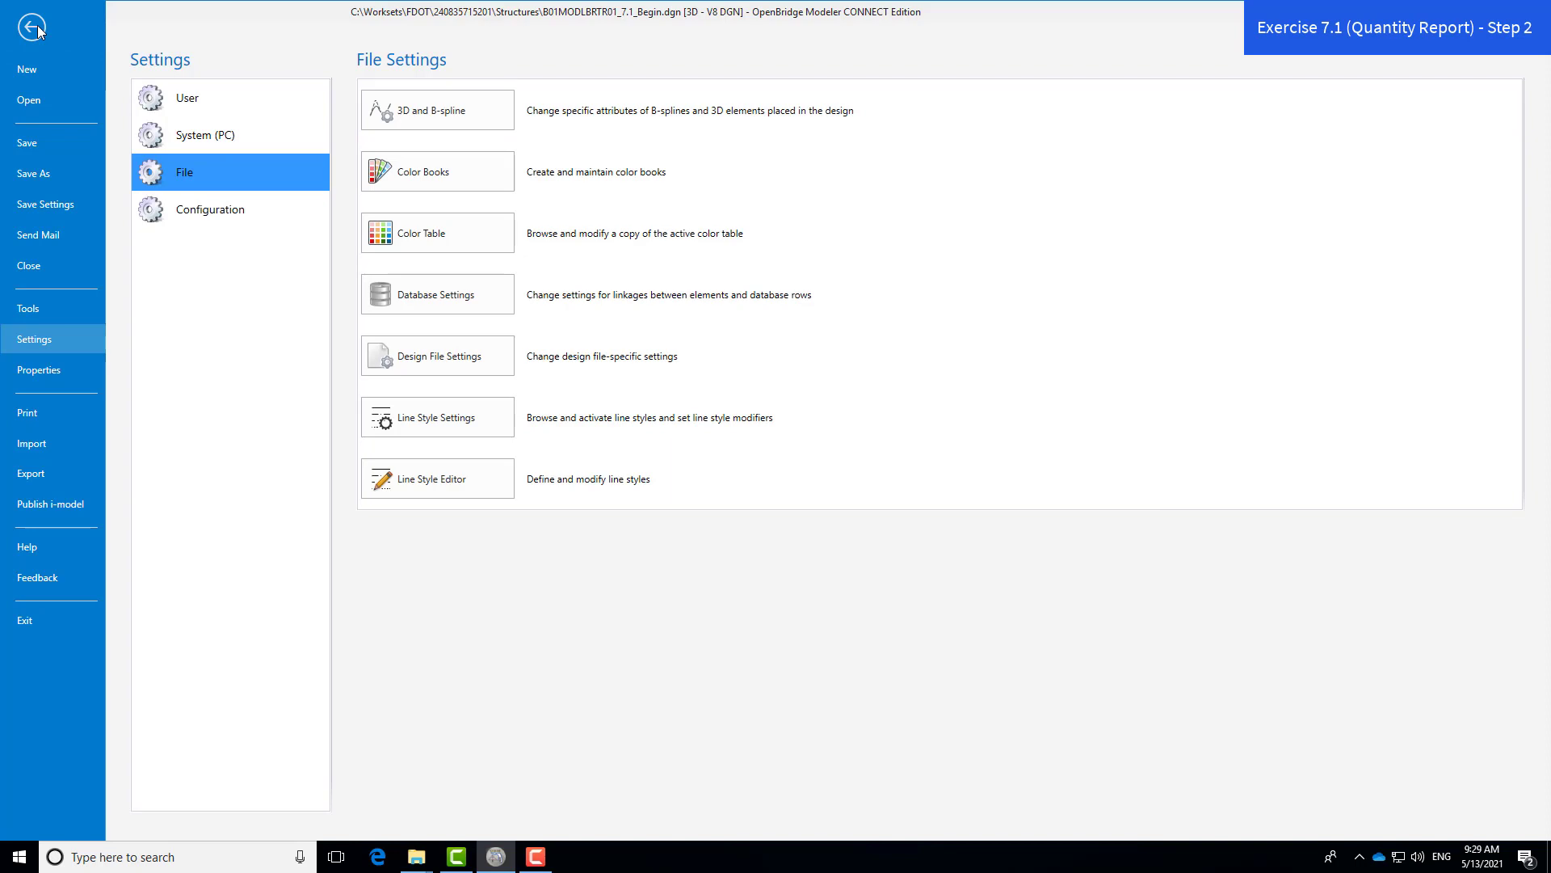
left_click(35, 27)
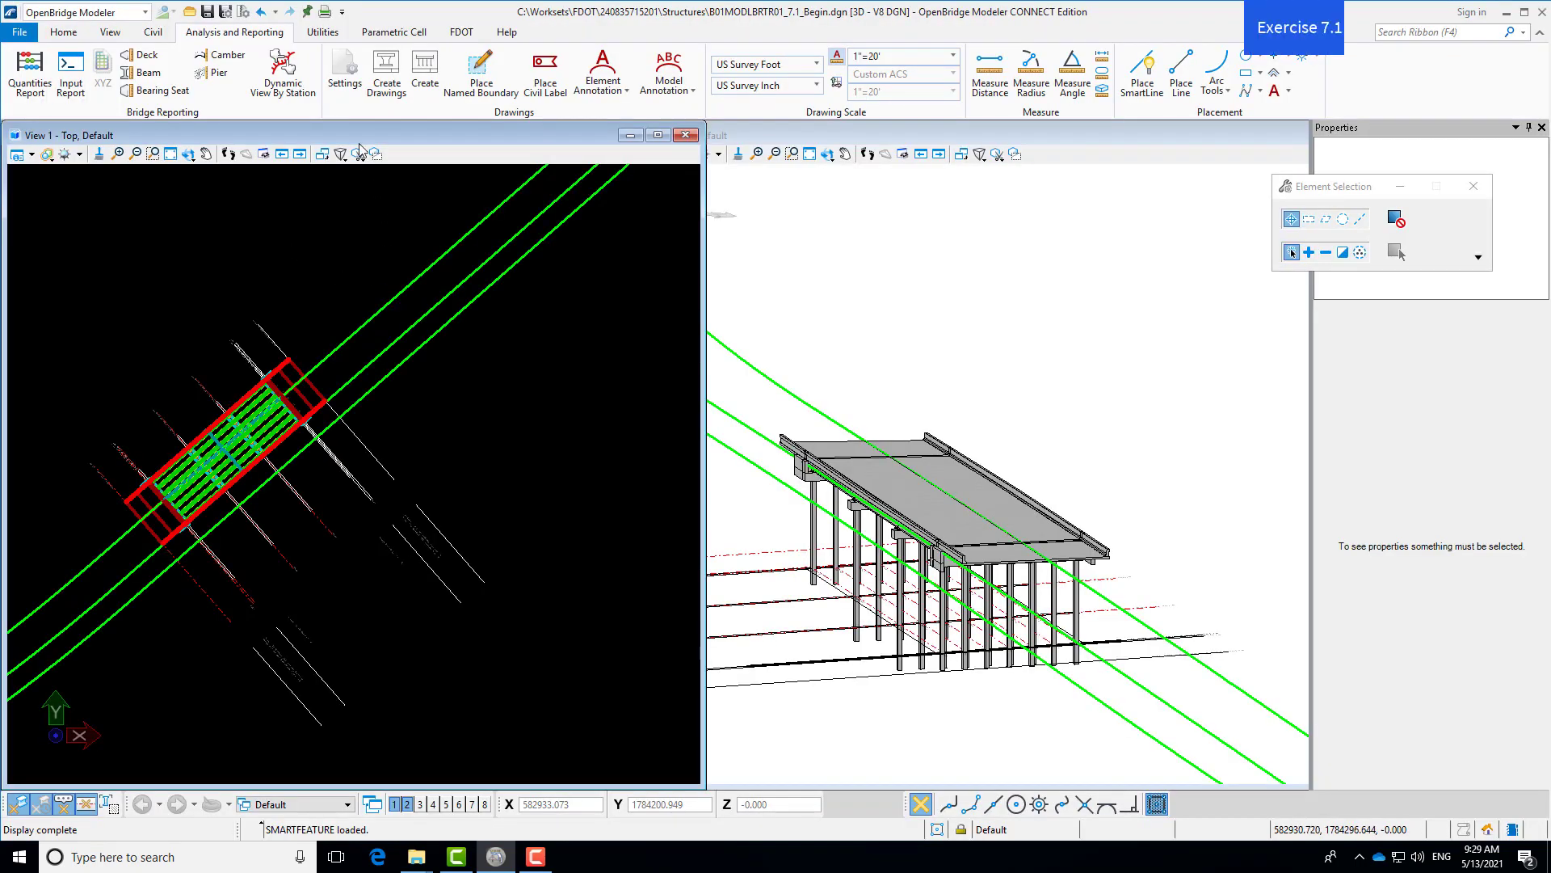
- Show Explorer's OpenBridge Model tree with Bridge Model > Bridges expanded
left_click(72, 37)
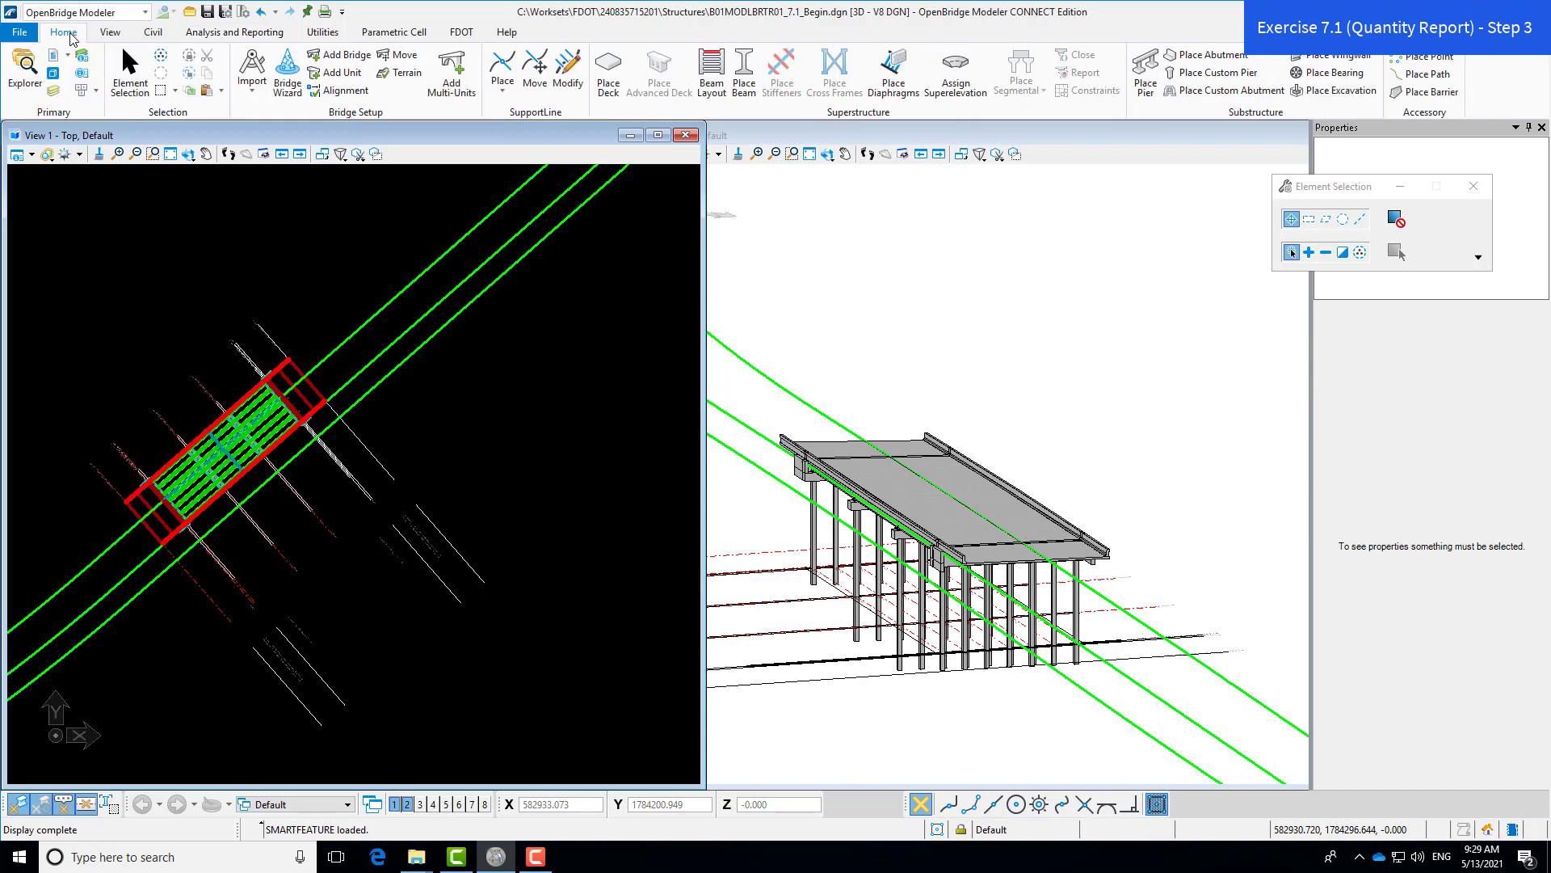
left_click(31, 80)
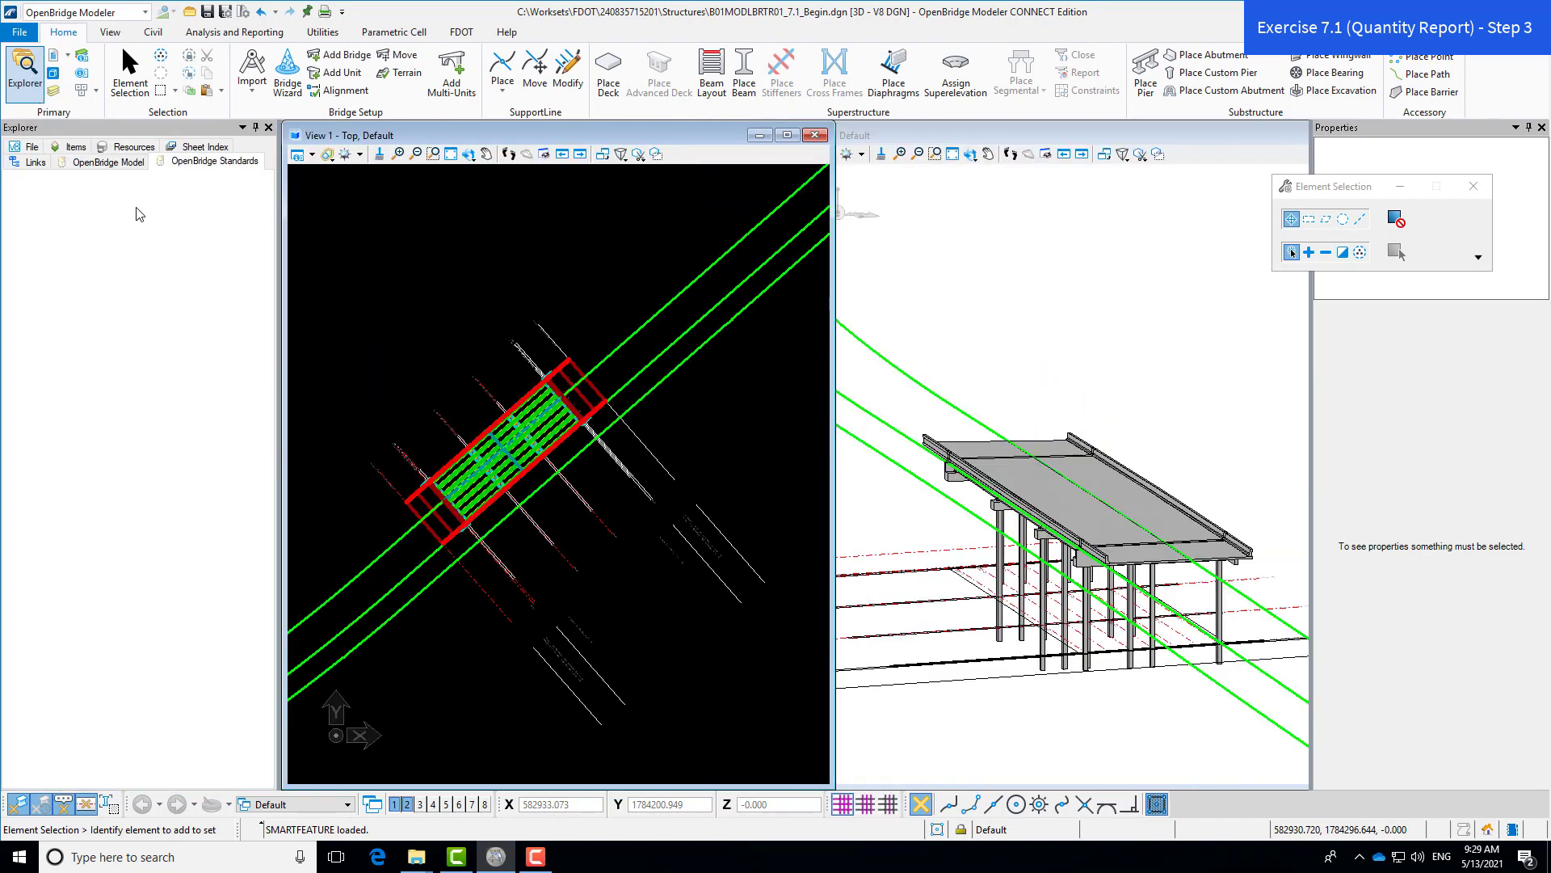
left_click(99, 162)
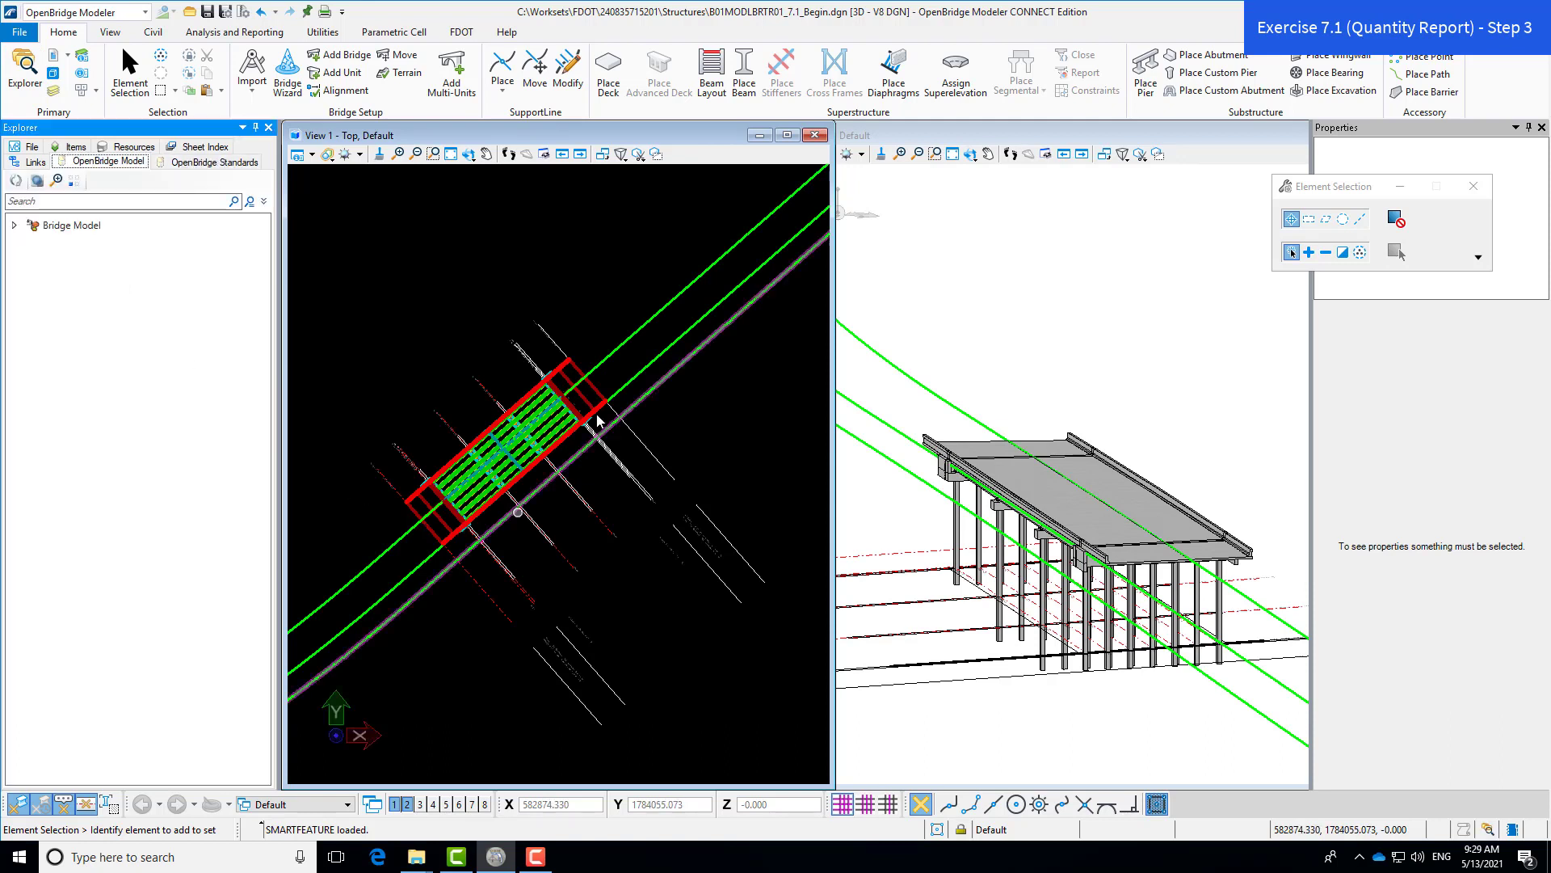
left_click(13, 226)
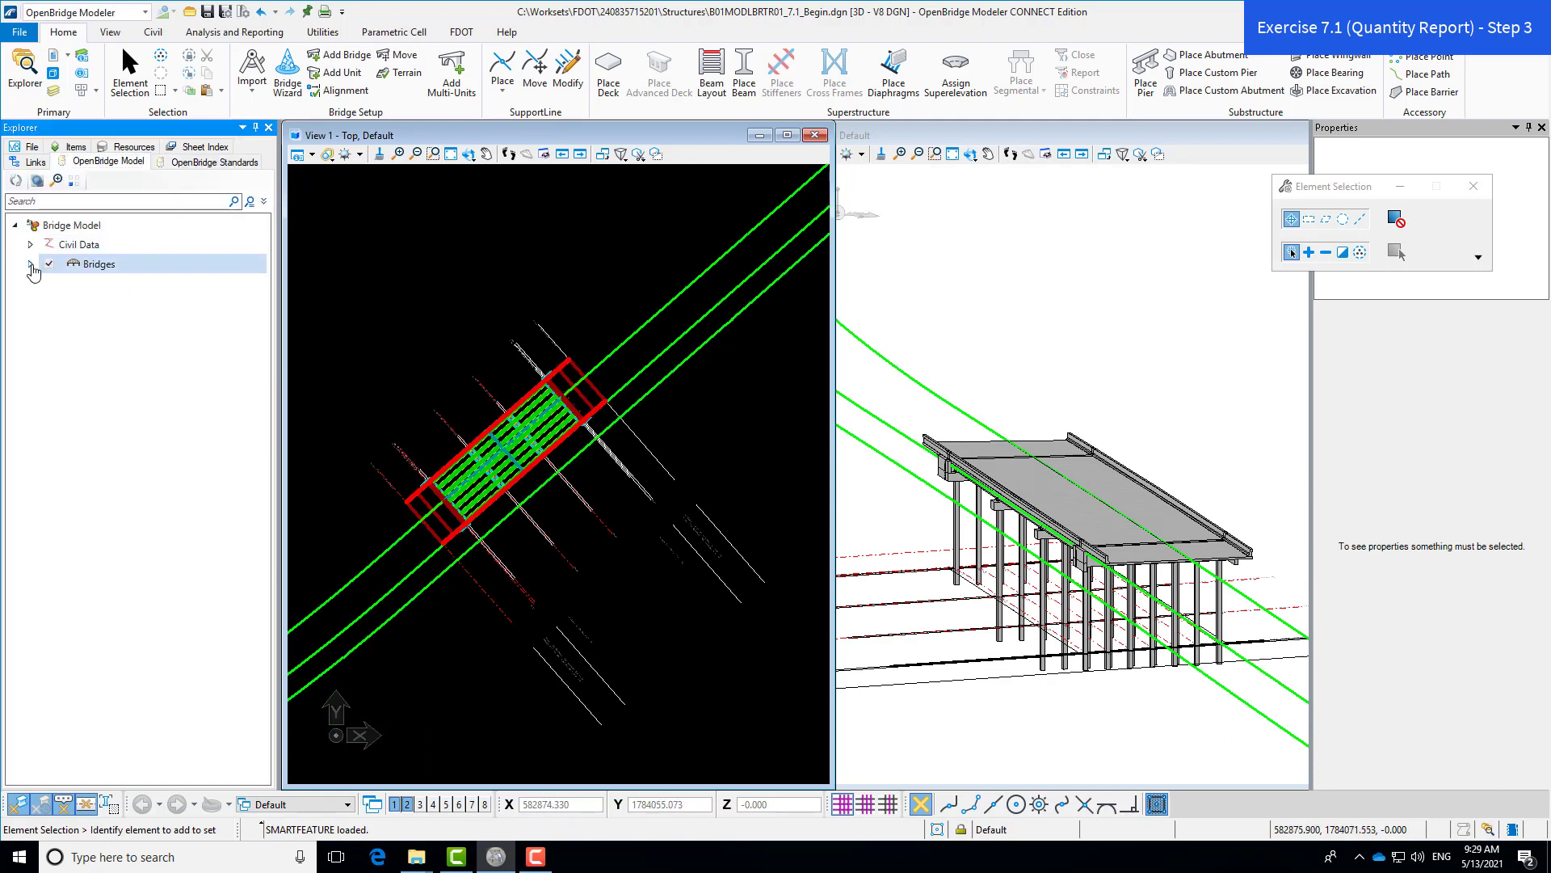
left_click(31, 264)
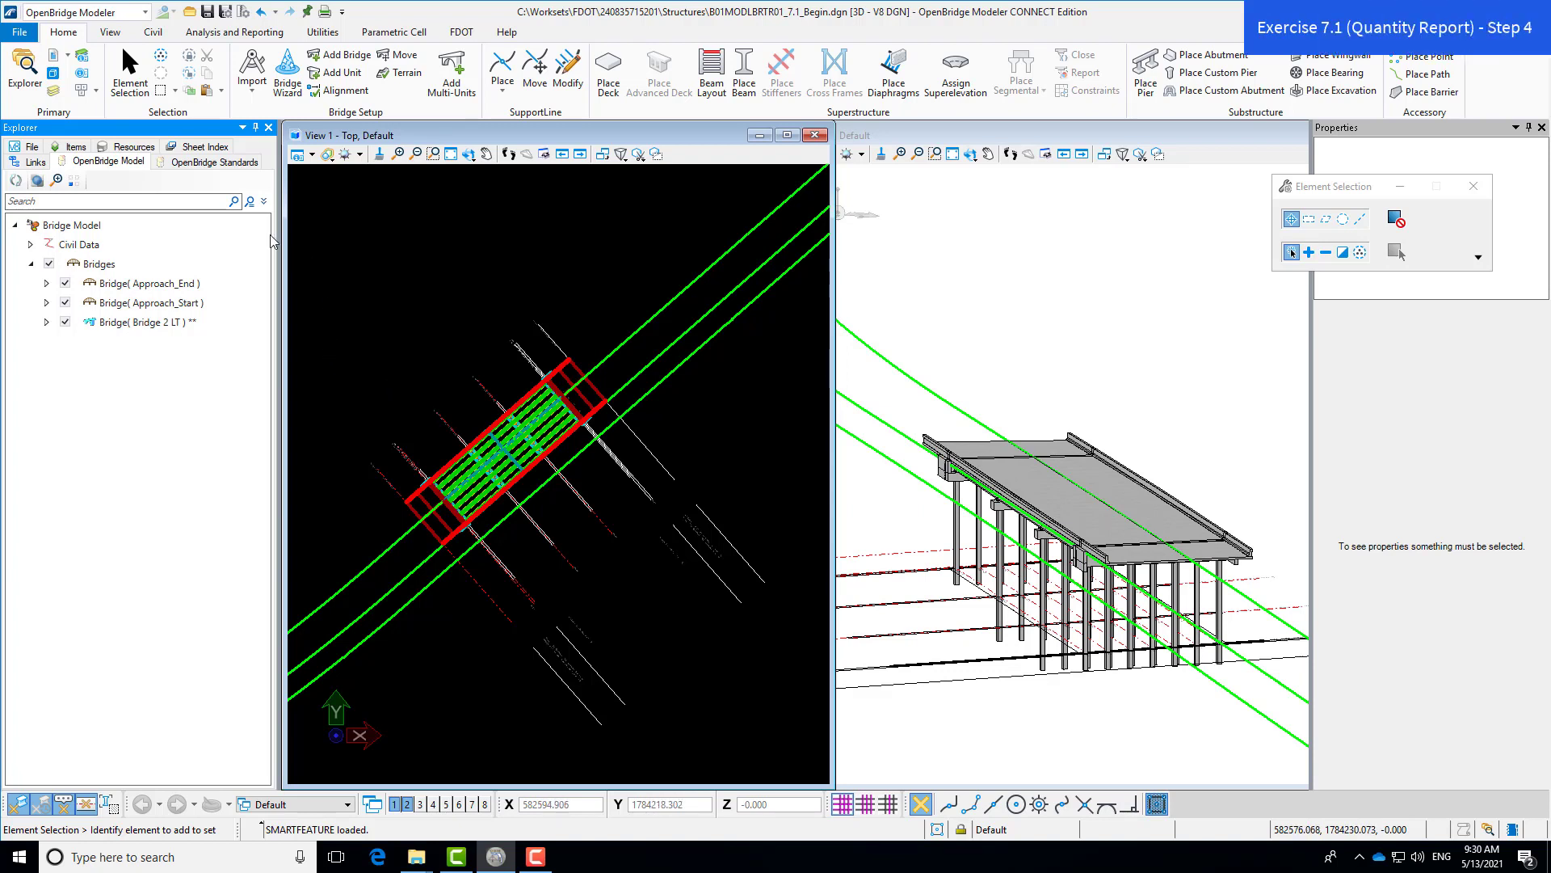
- Run a Quantities Report with Selected Bridge and Selected Unit both set to All
left_click(280, 33)
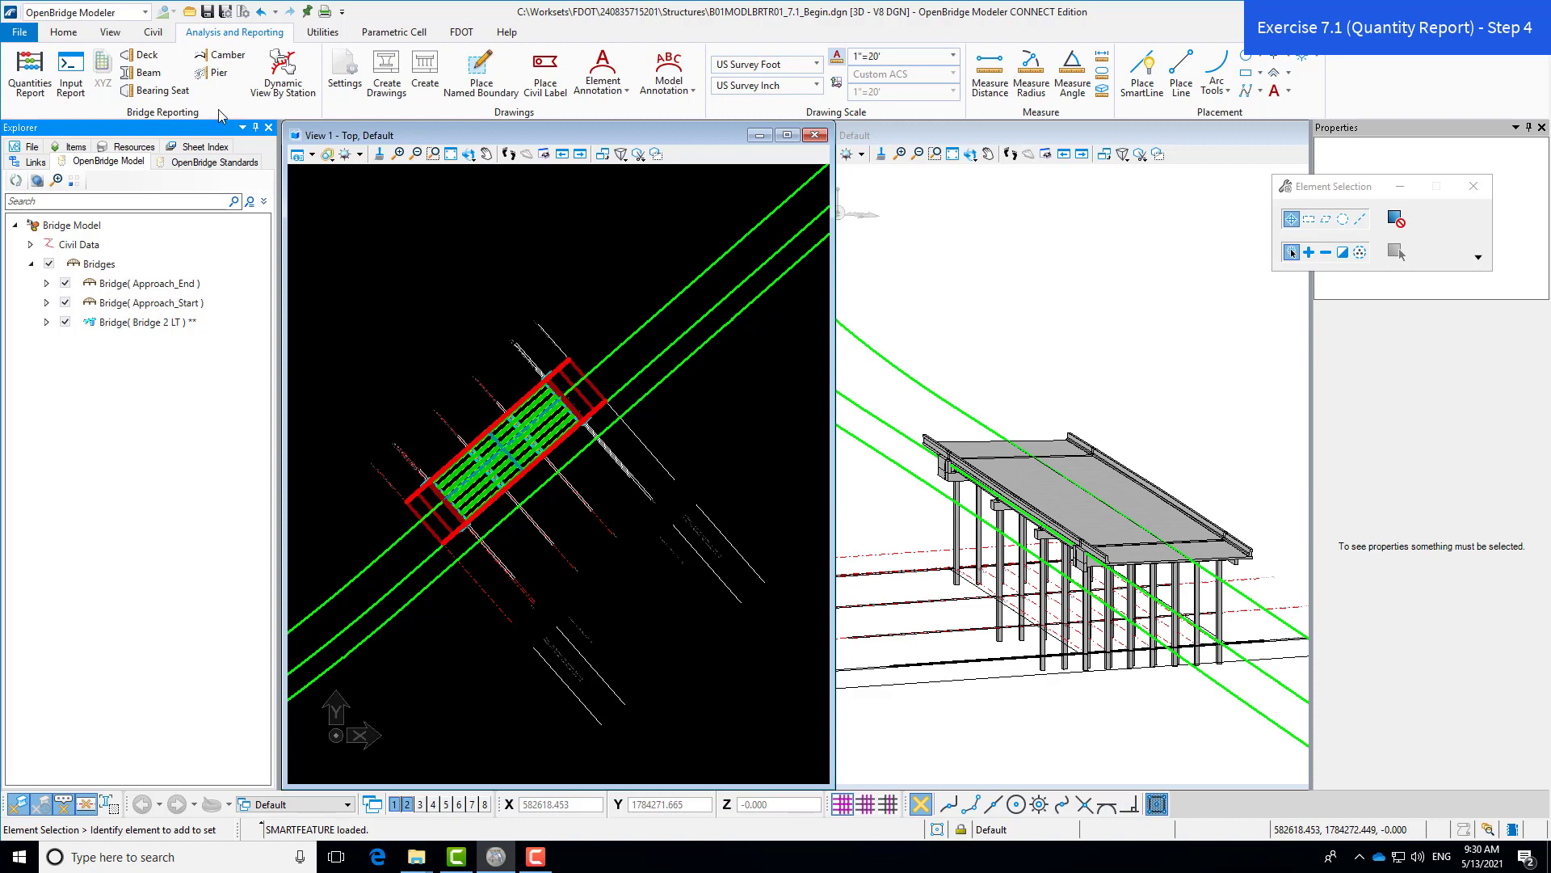
left_click(38, 71)
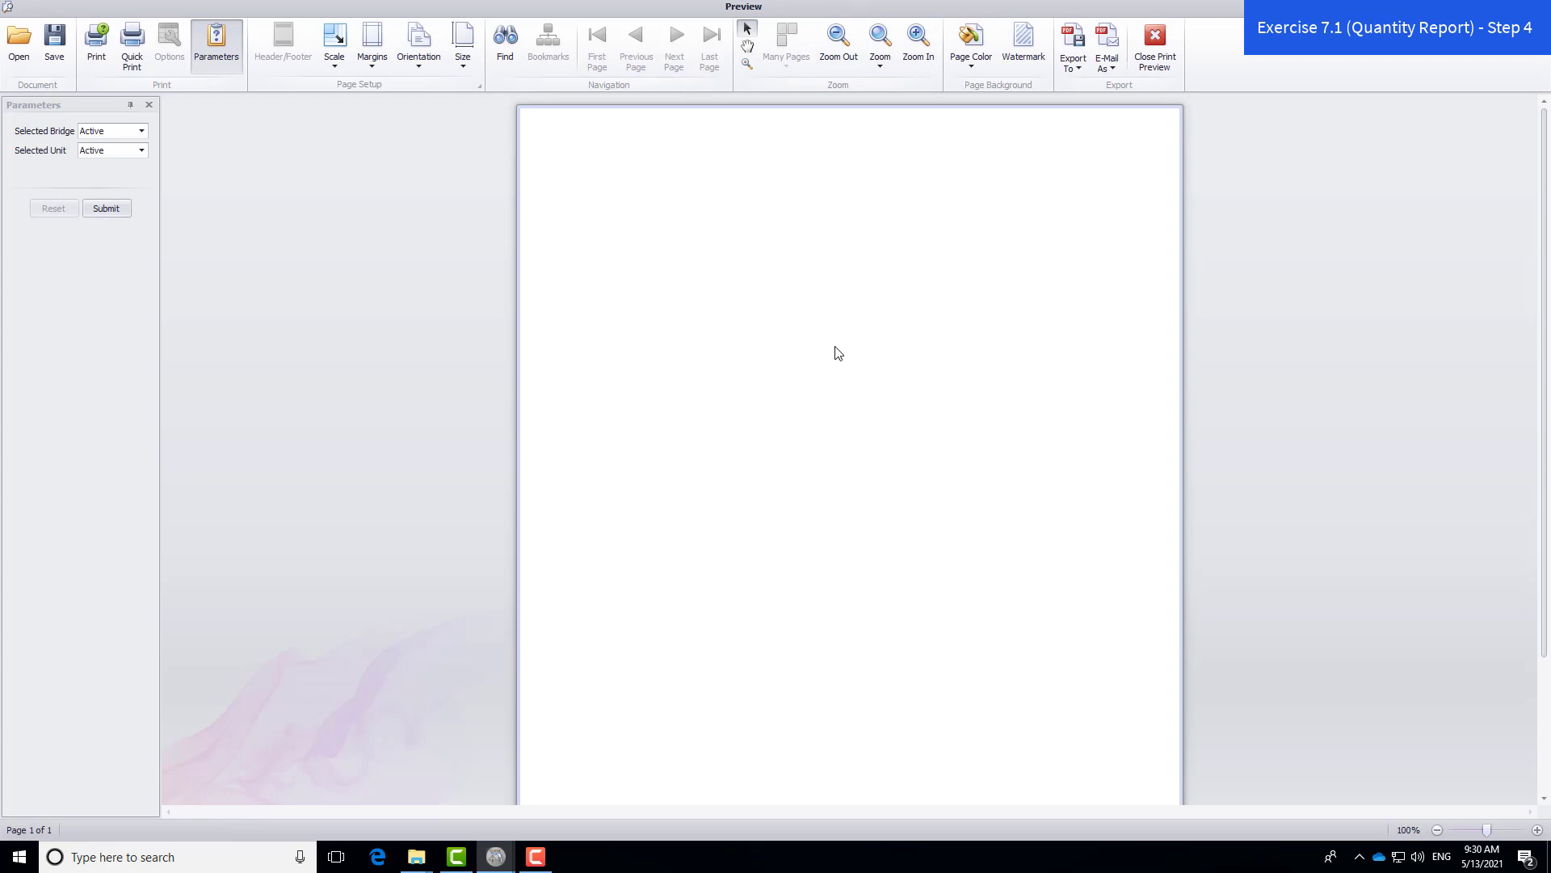
left_click(141, 132)
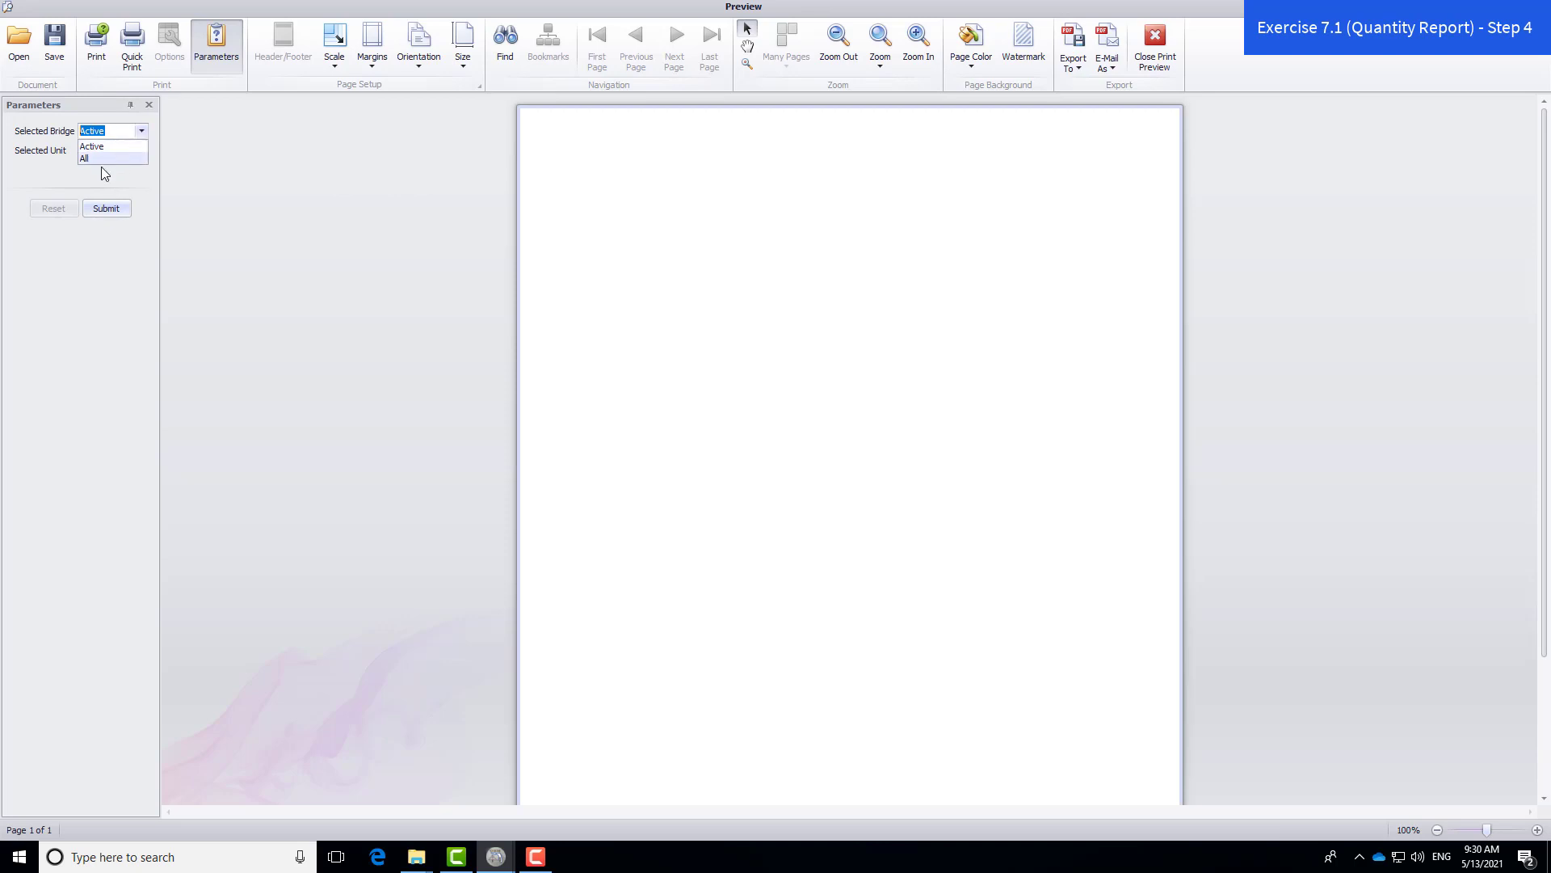
left_click(106, 159)
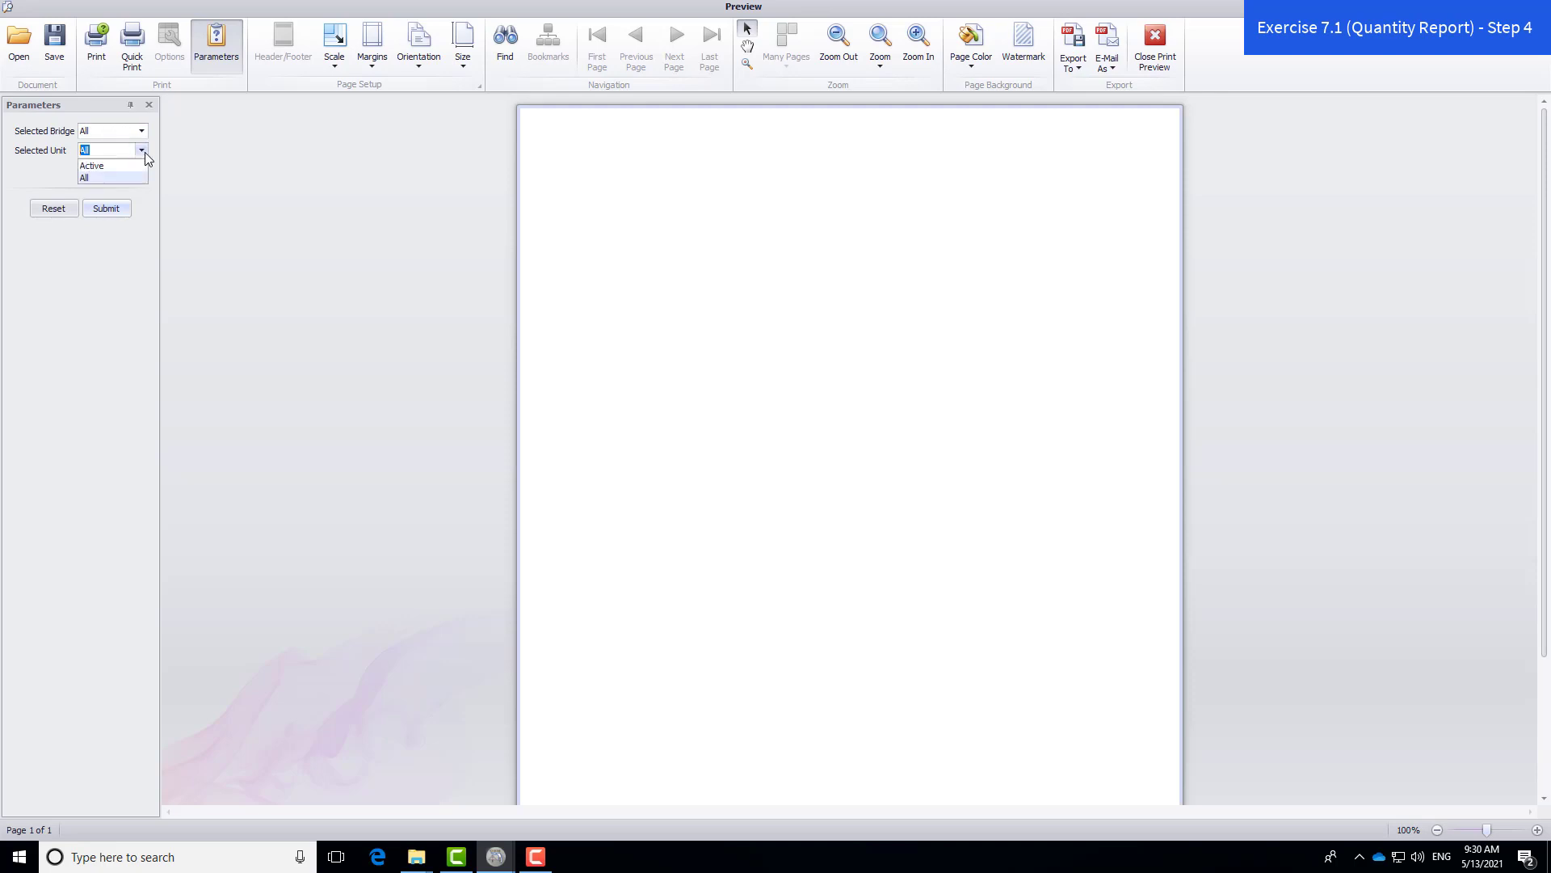
left_click(102, 178)
left_click(117, 211)
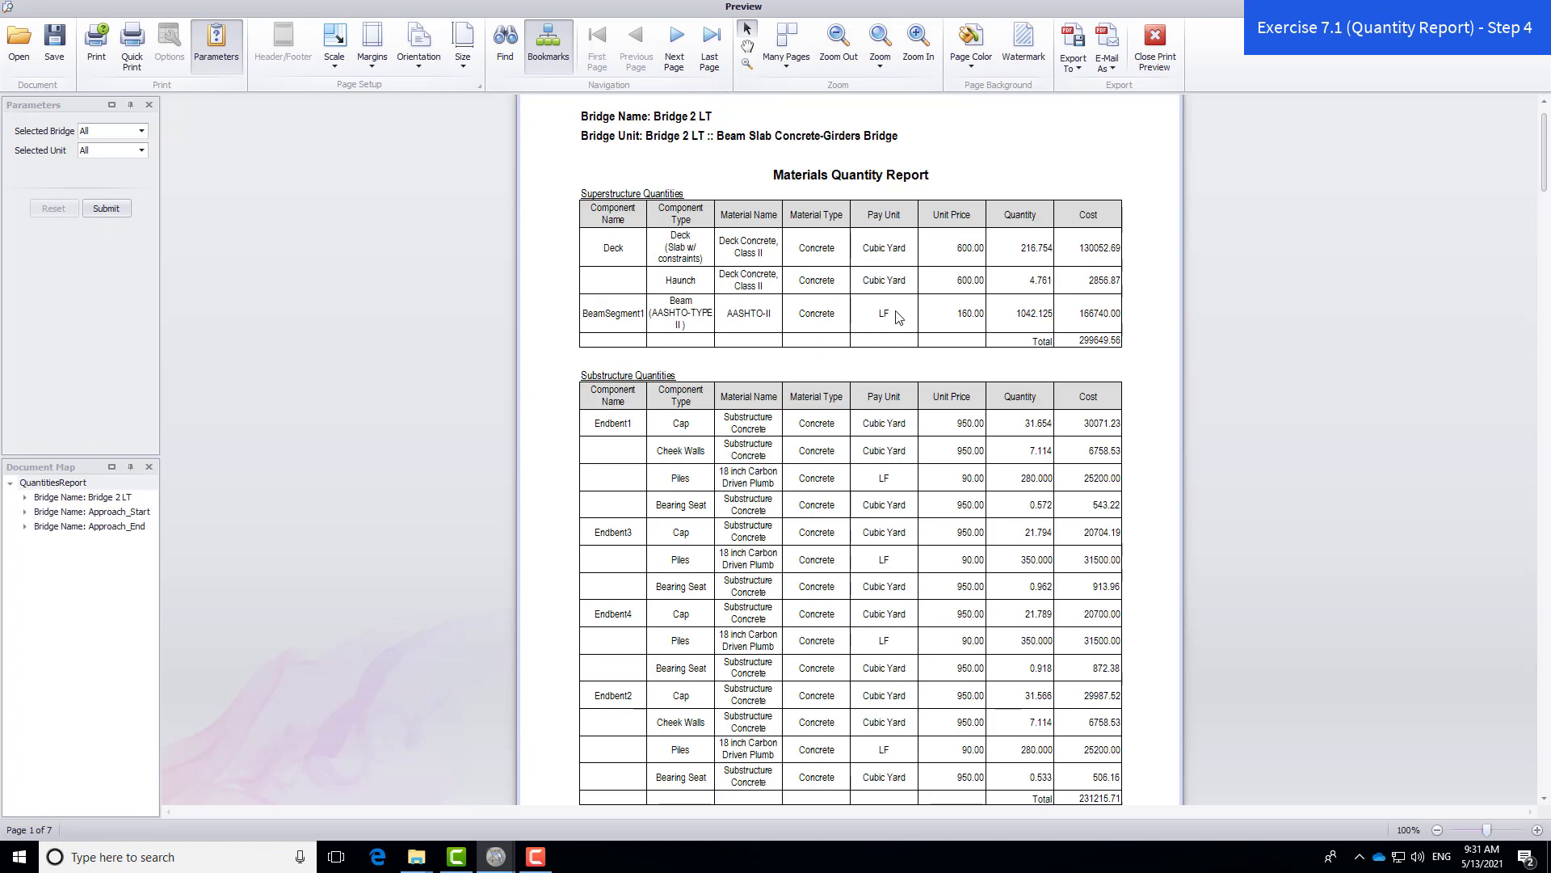
- Review the Materials Quantity Report preview and choose Export To > PDF File
scroll(899, 316, "up", 1)
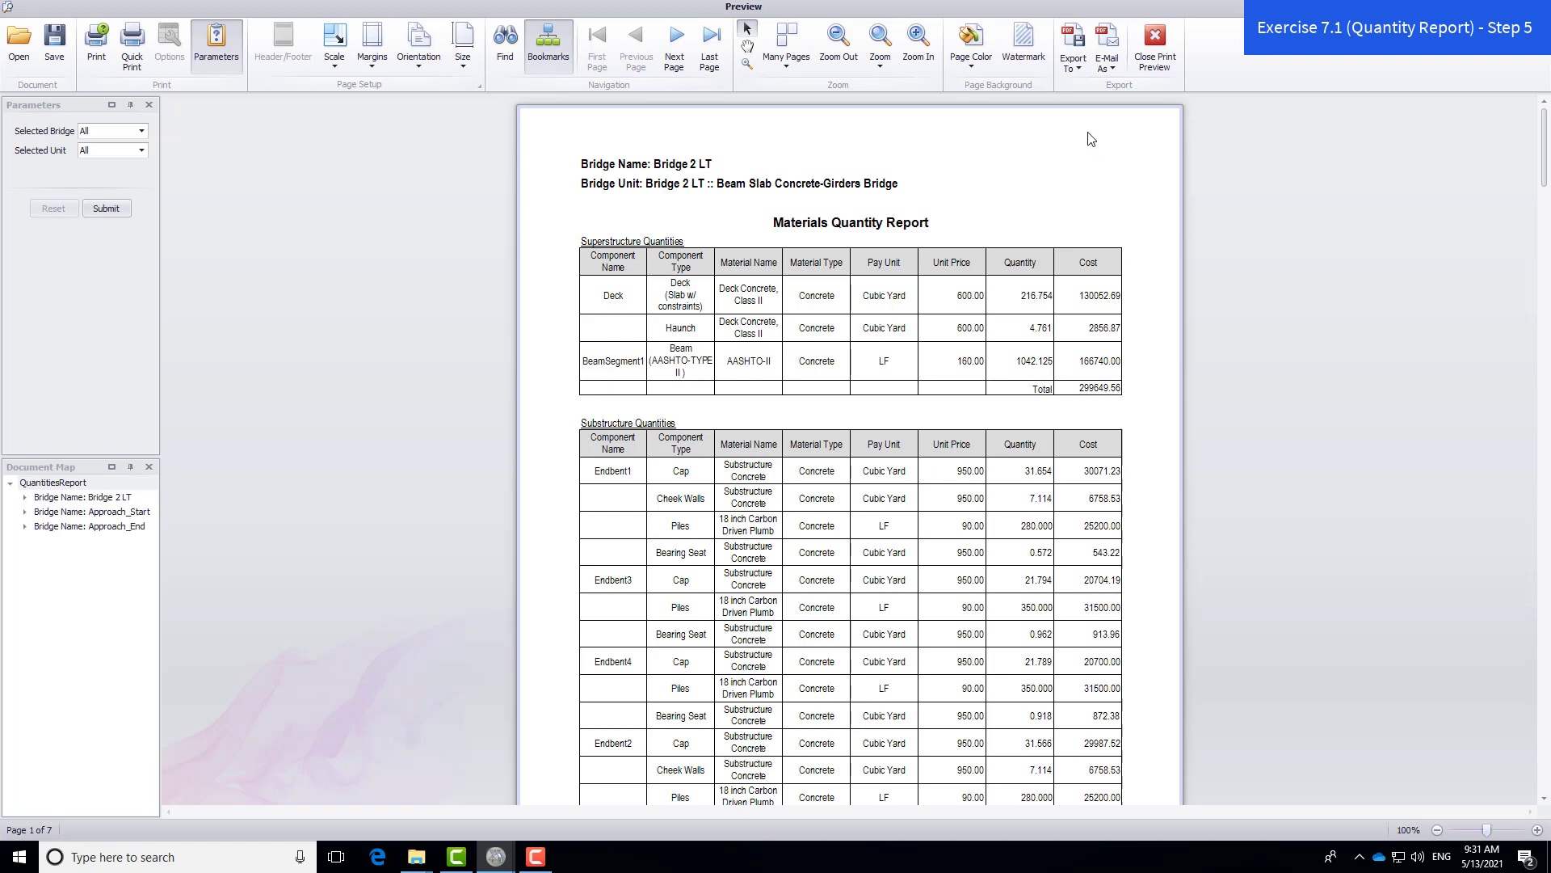
left_click(1080, 65)
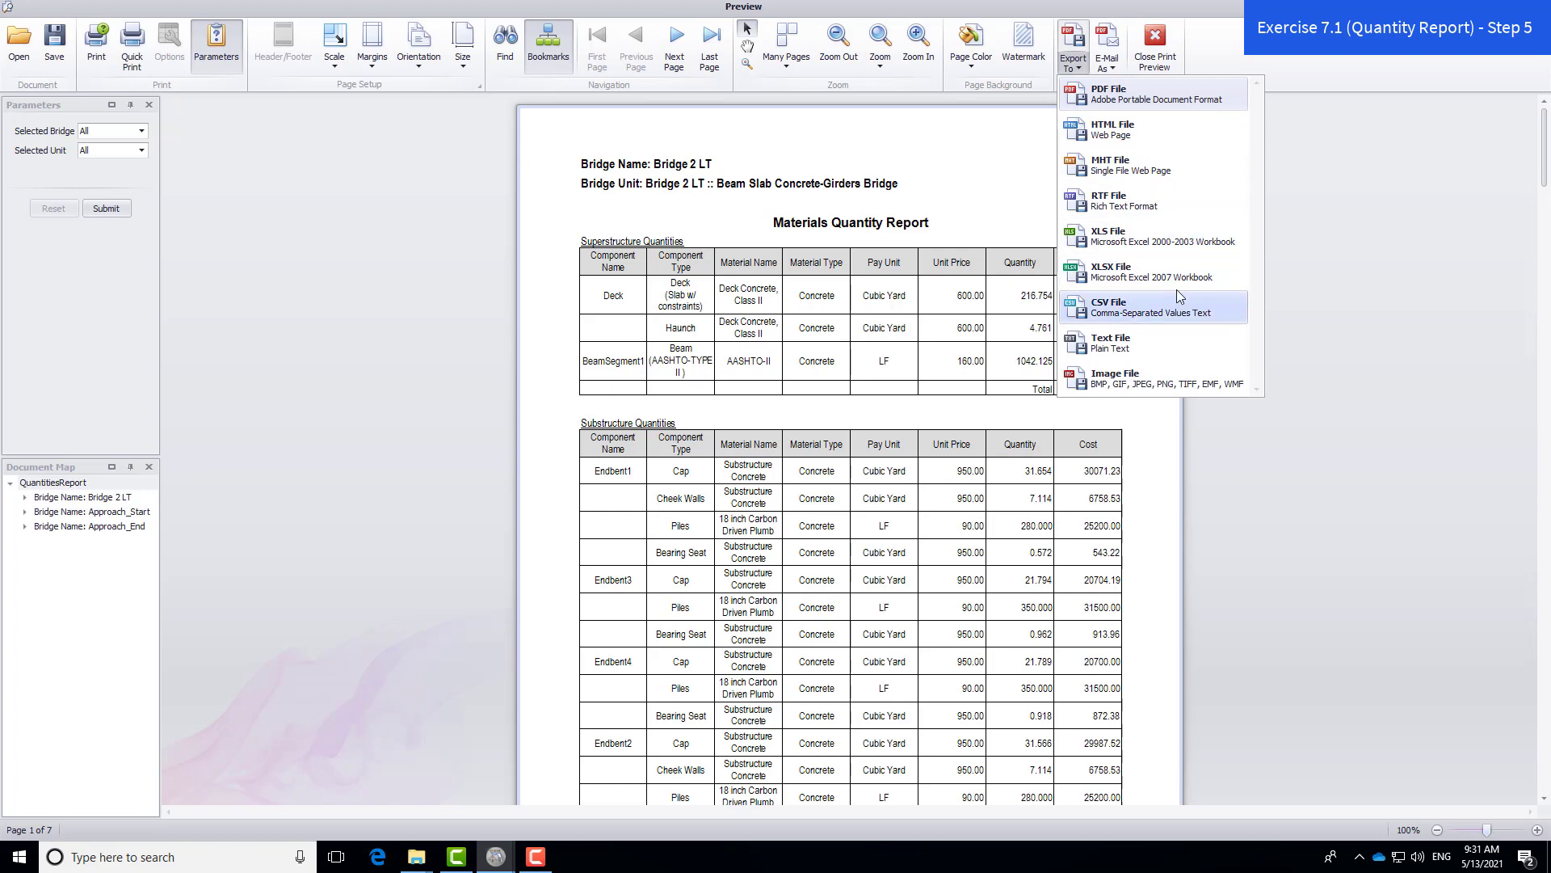
left_click(1152, 98)
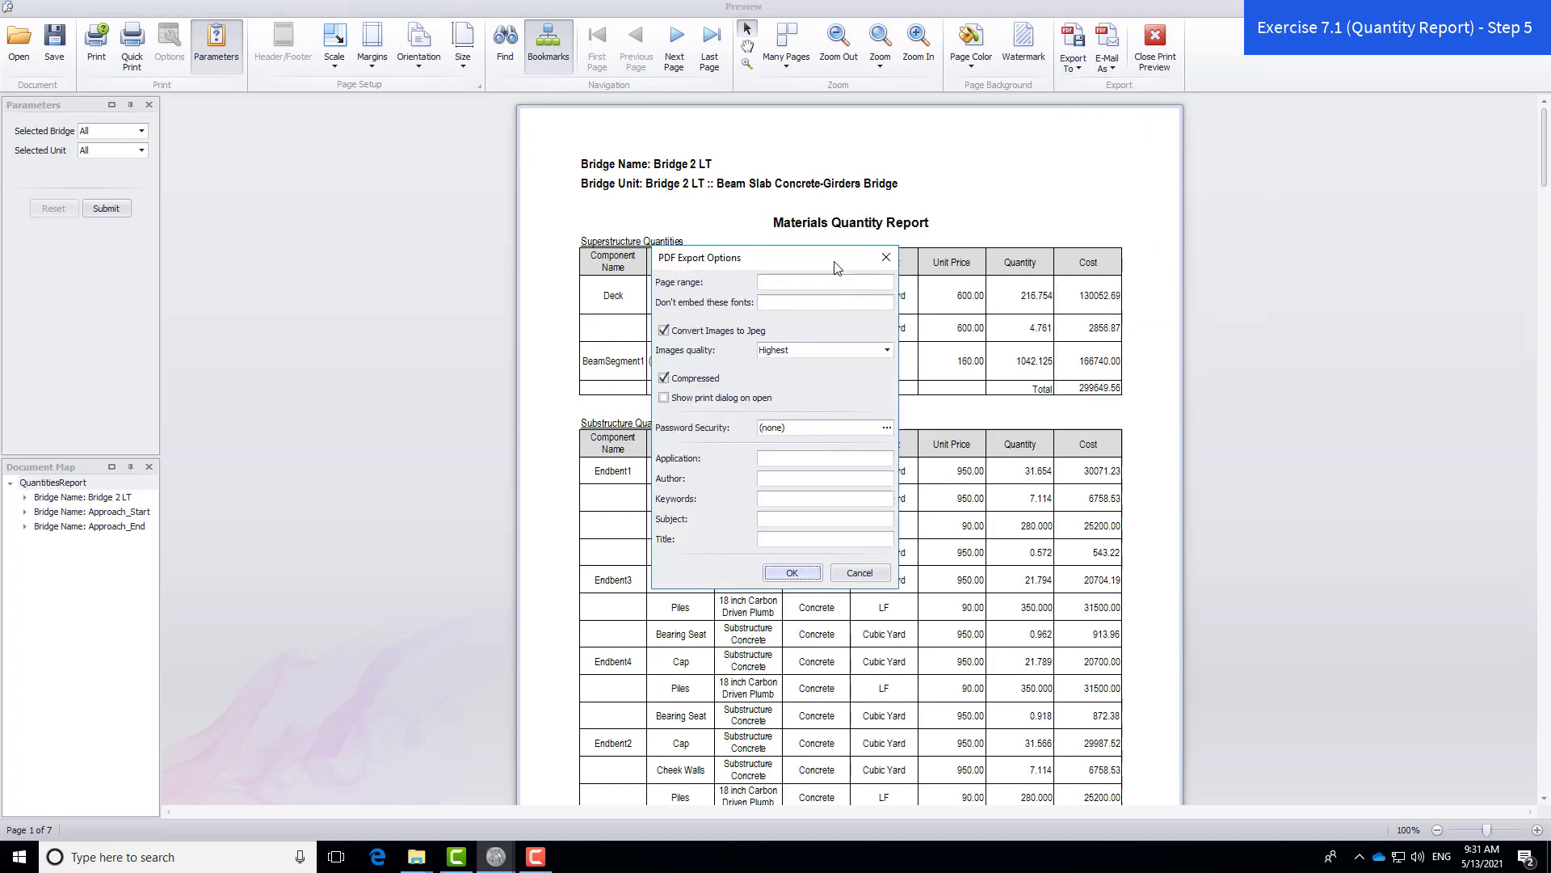
- Save the PDF with default options as QuantitiesReport_Bridge2.pdf in the eng_data folder
left_click(805, 574)
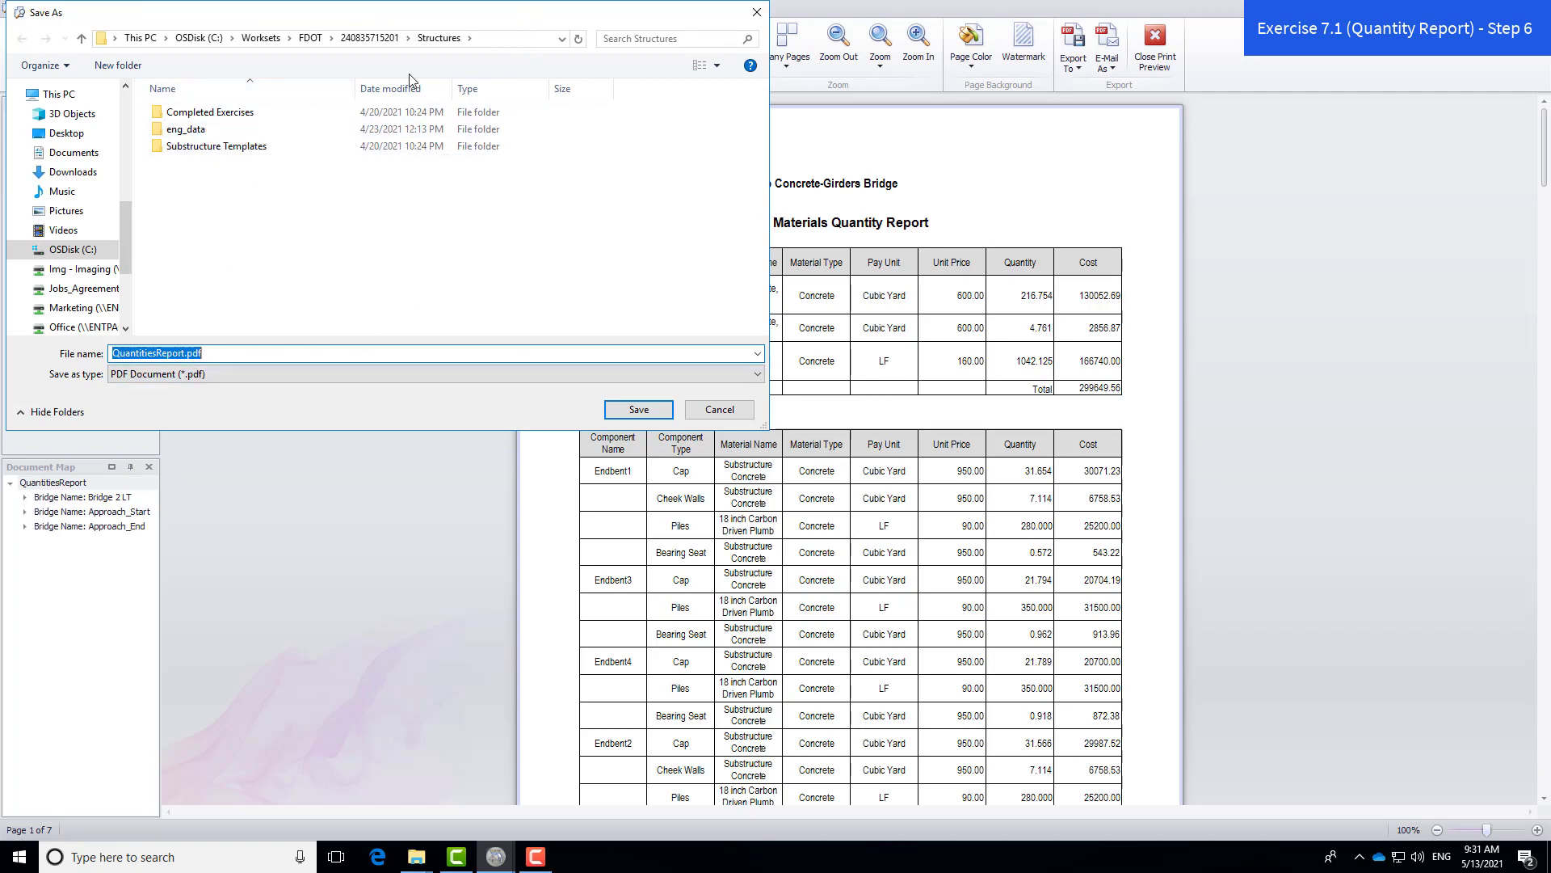
double_click(212, 132)
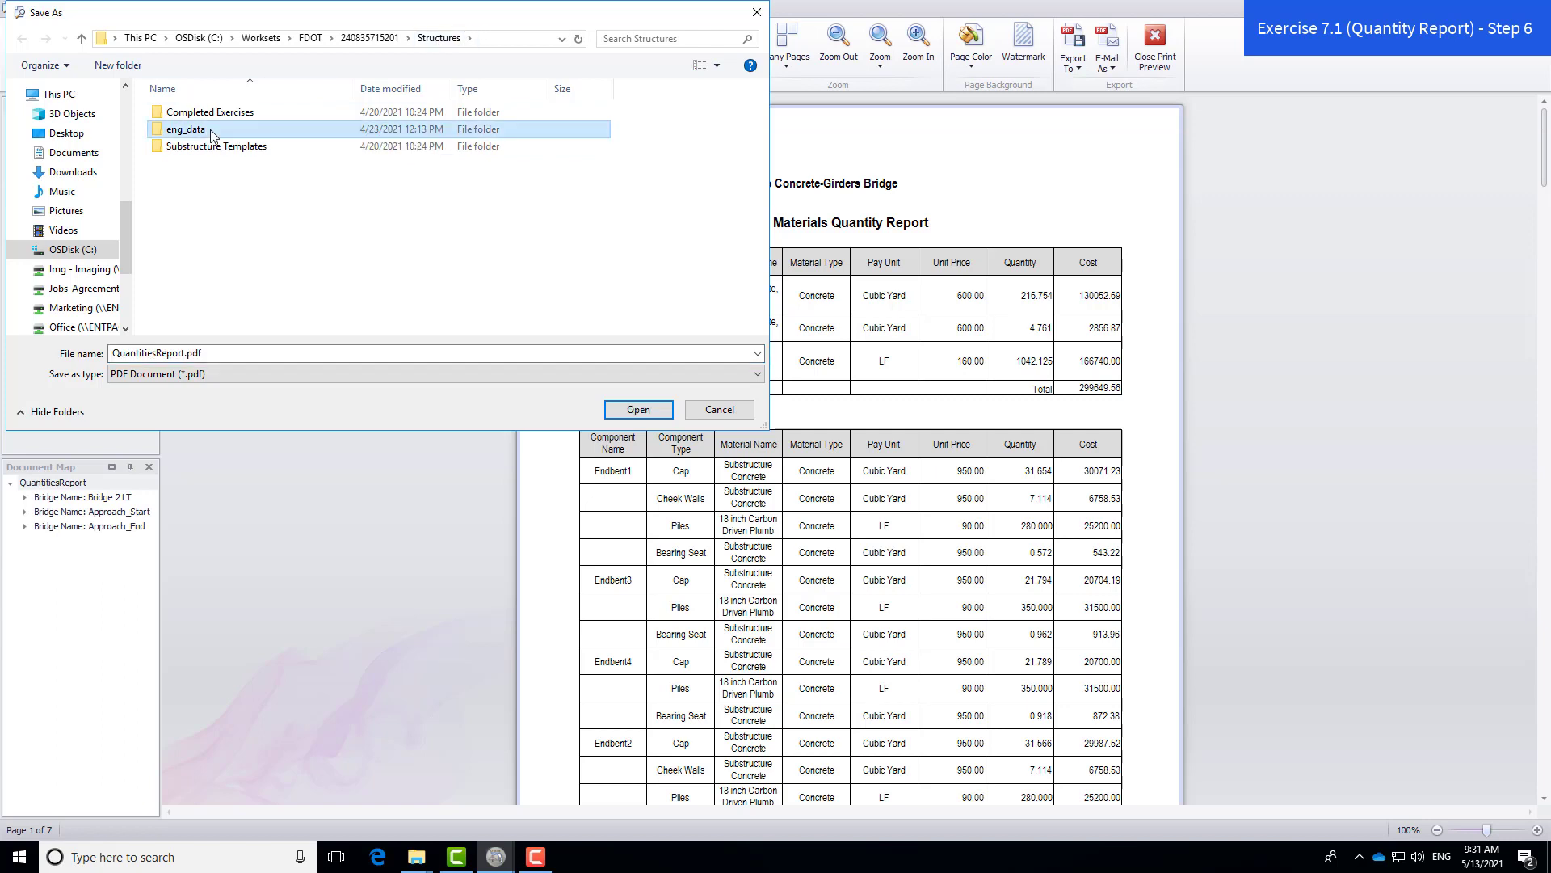
left_click(179, 354)
left_click(185, 353)
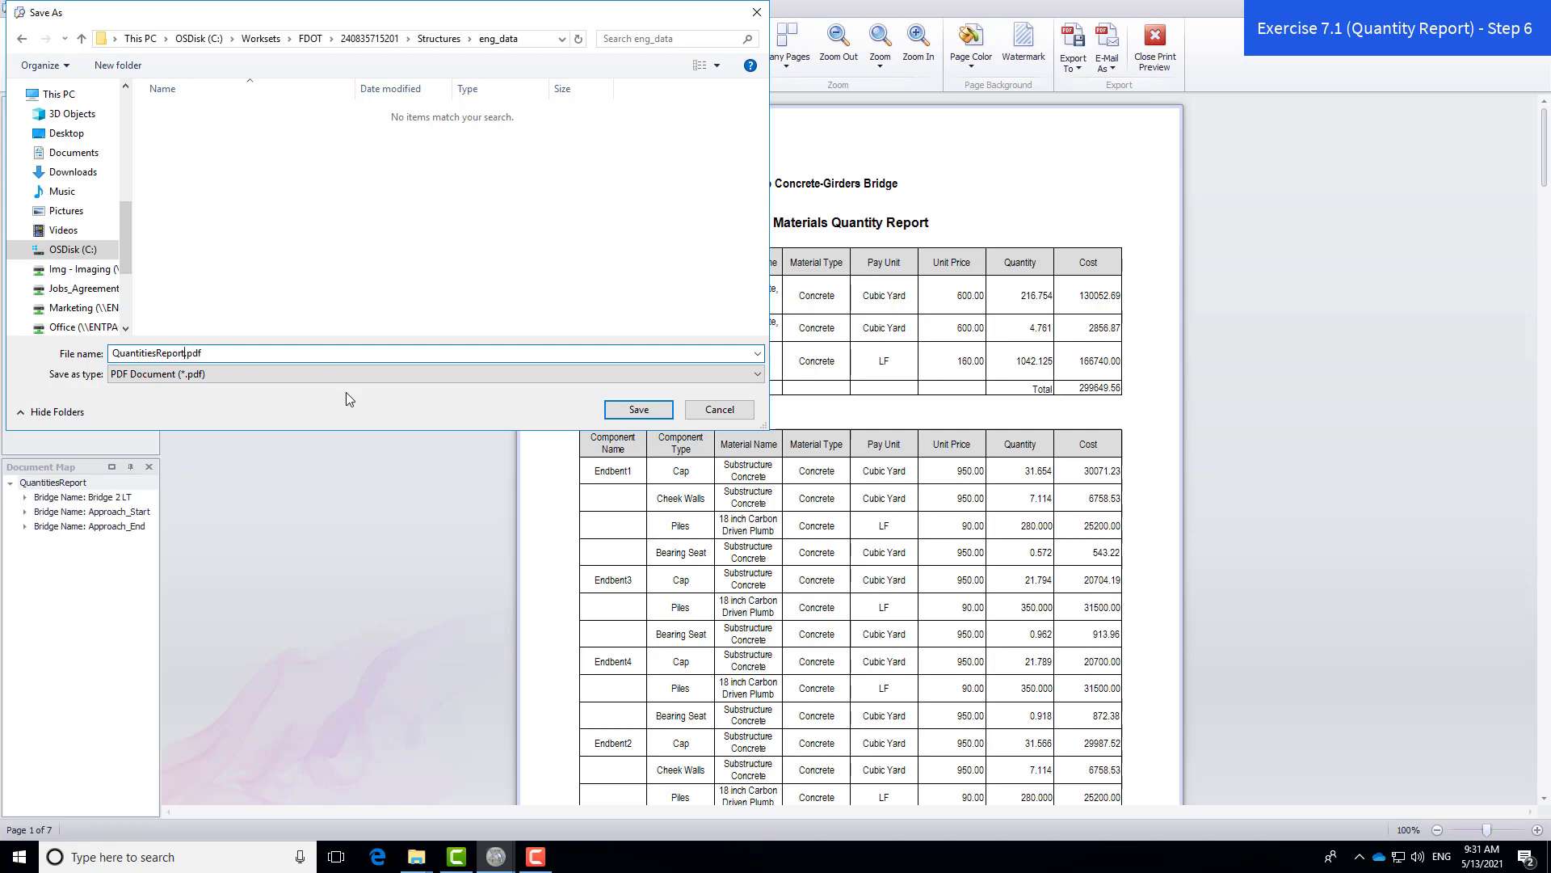
type("_Bridge2")
left_click(639, 410)
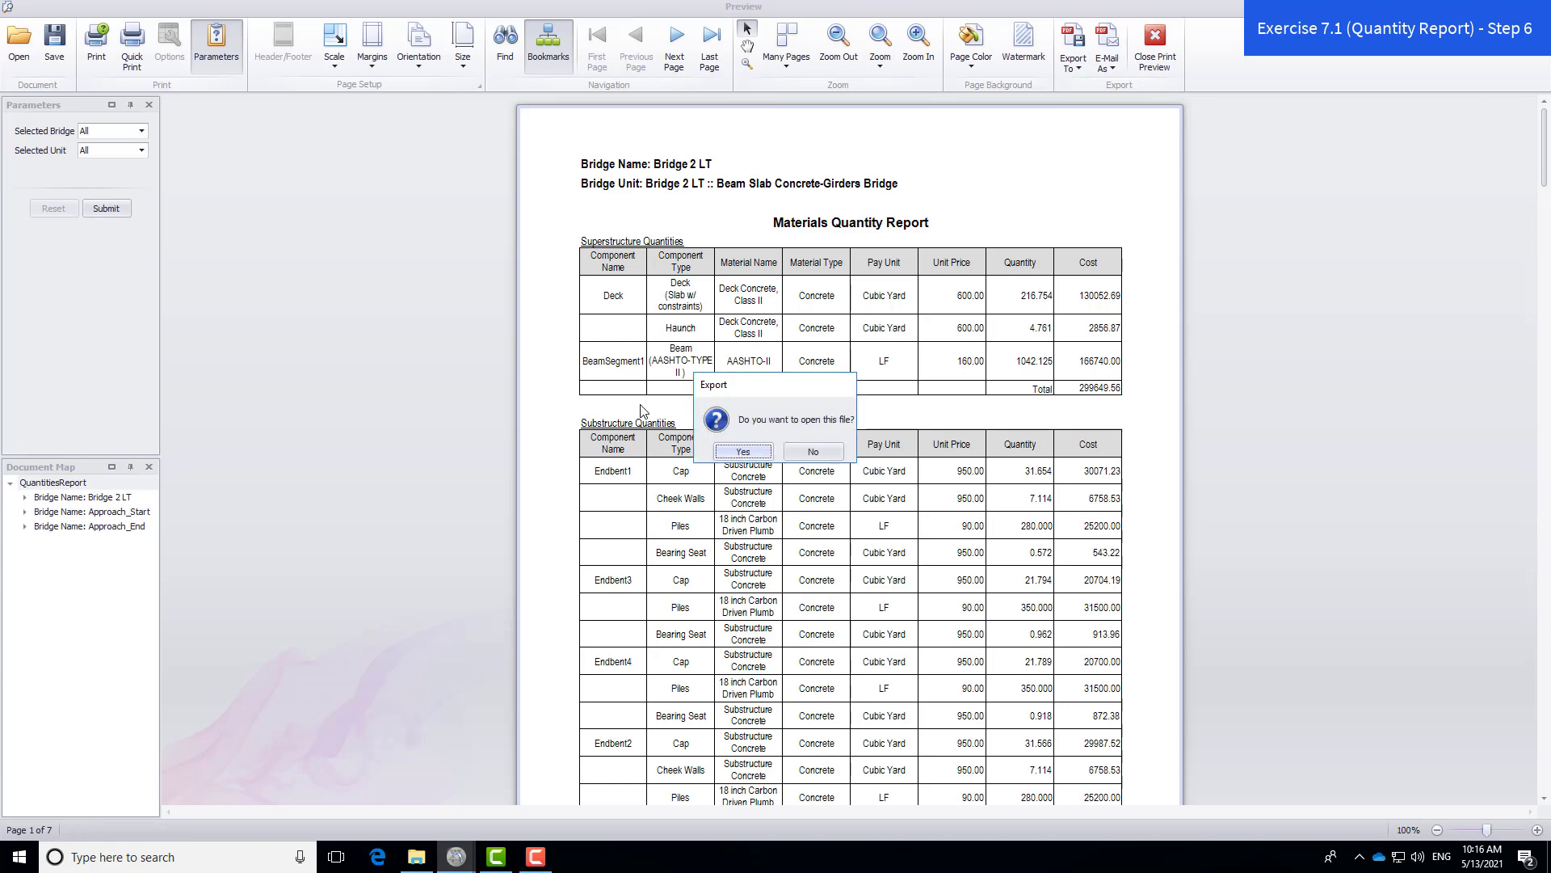
- Open the exported PDF at Fit Page size, then bring up the Structures folder in File Explorer
left_click(763, 457)
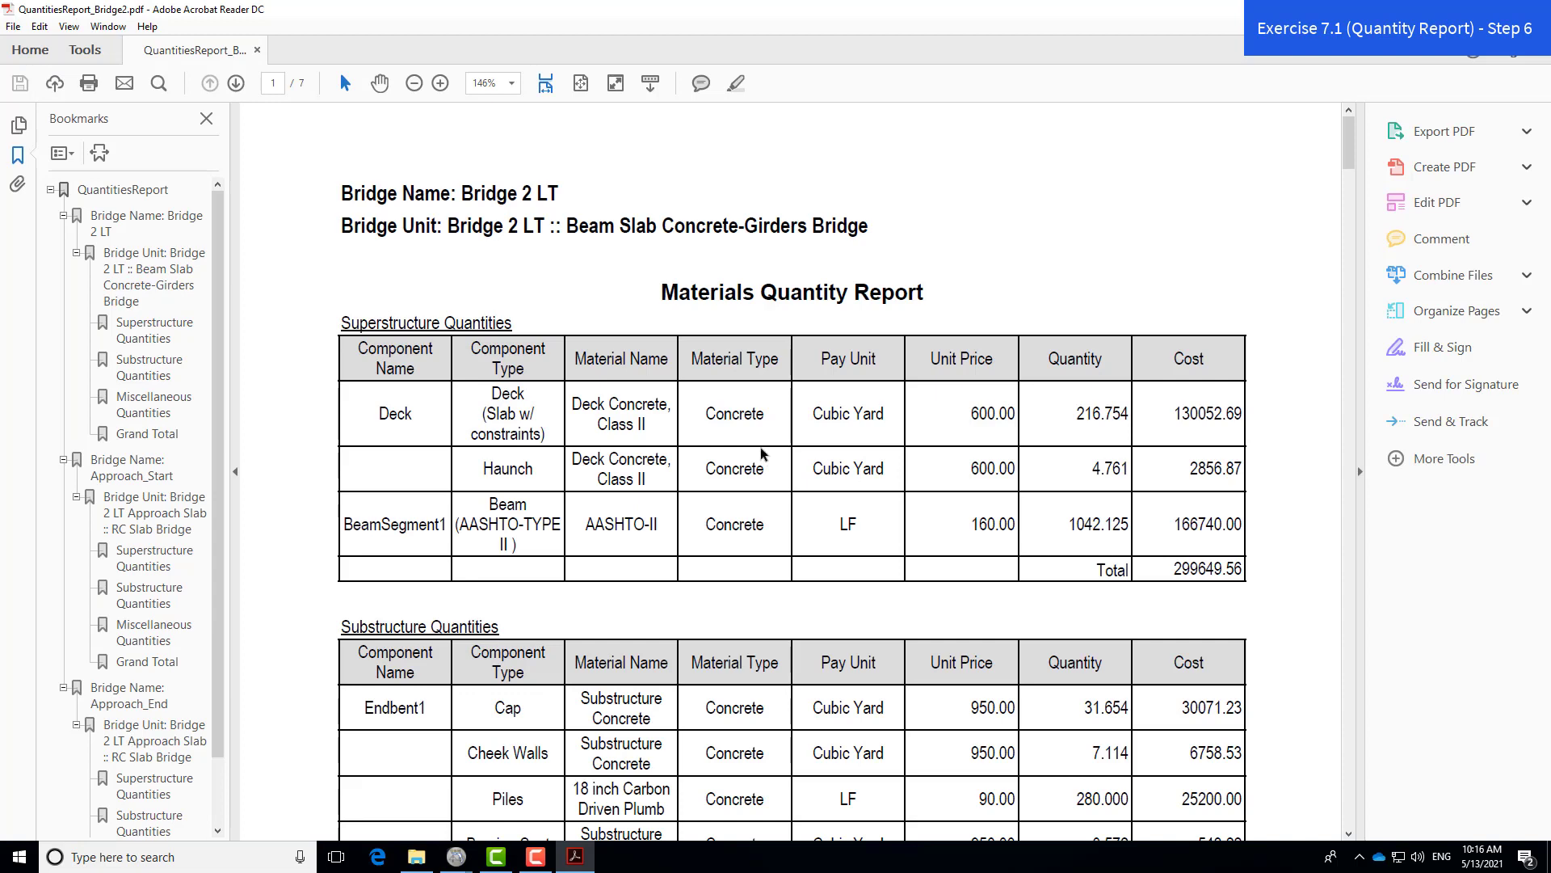
left_click(583, 85)
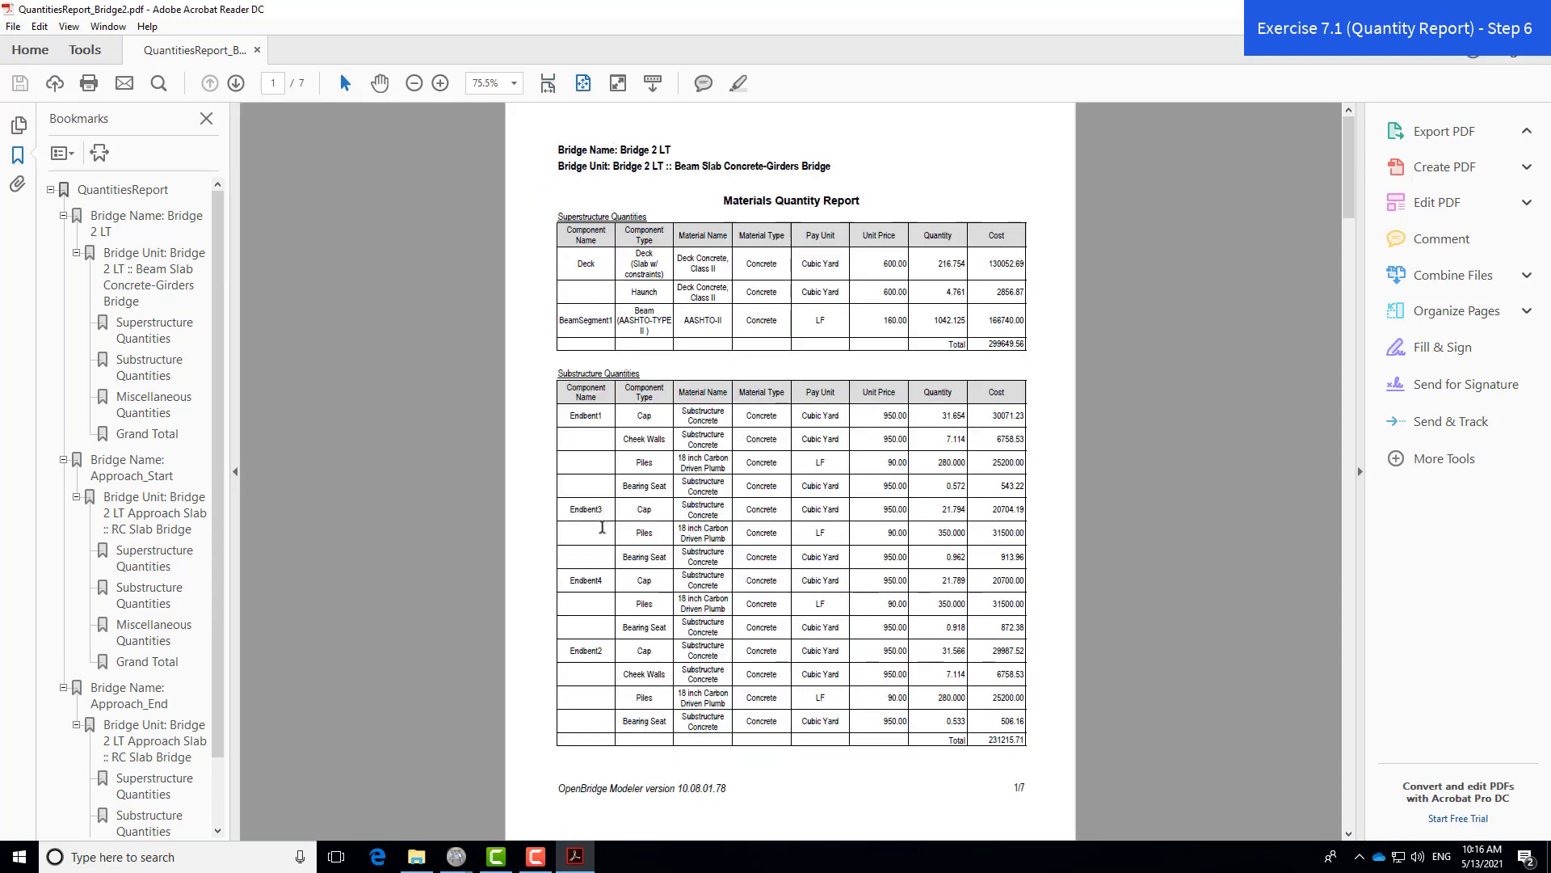
left_click(417, 859)
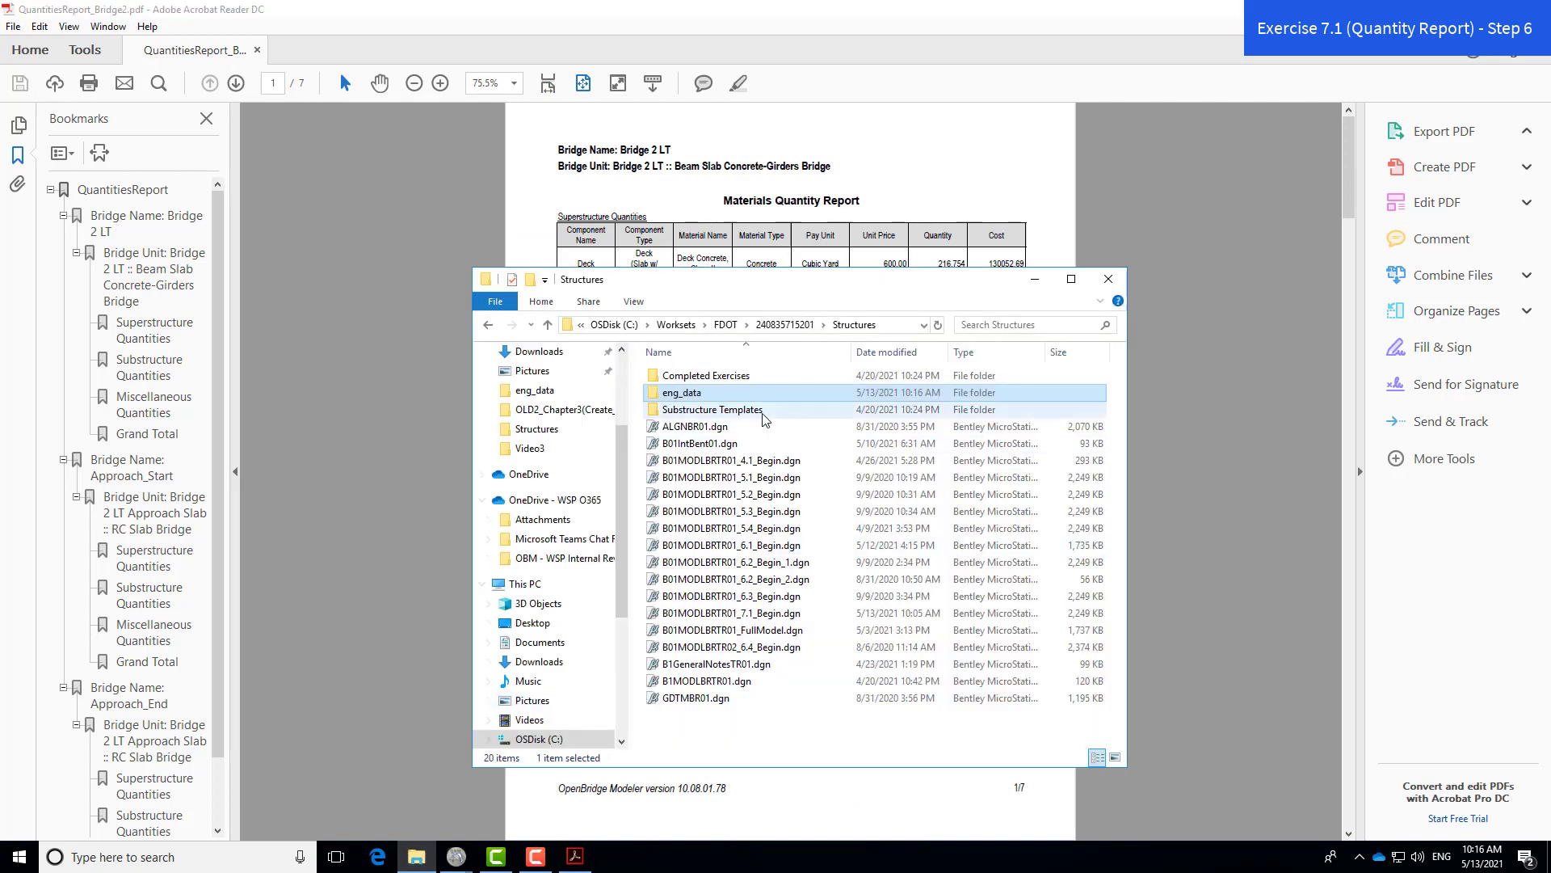
- Locate QuantitiesReport_Bridge2.pdf in eng_data, then minimize File Explorer to return to the report
double_click(710, 393)
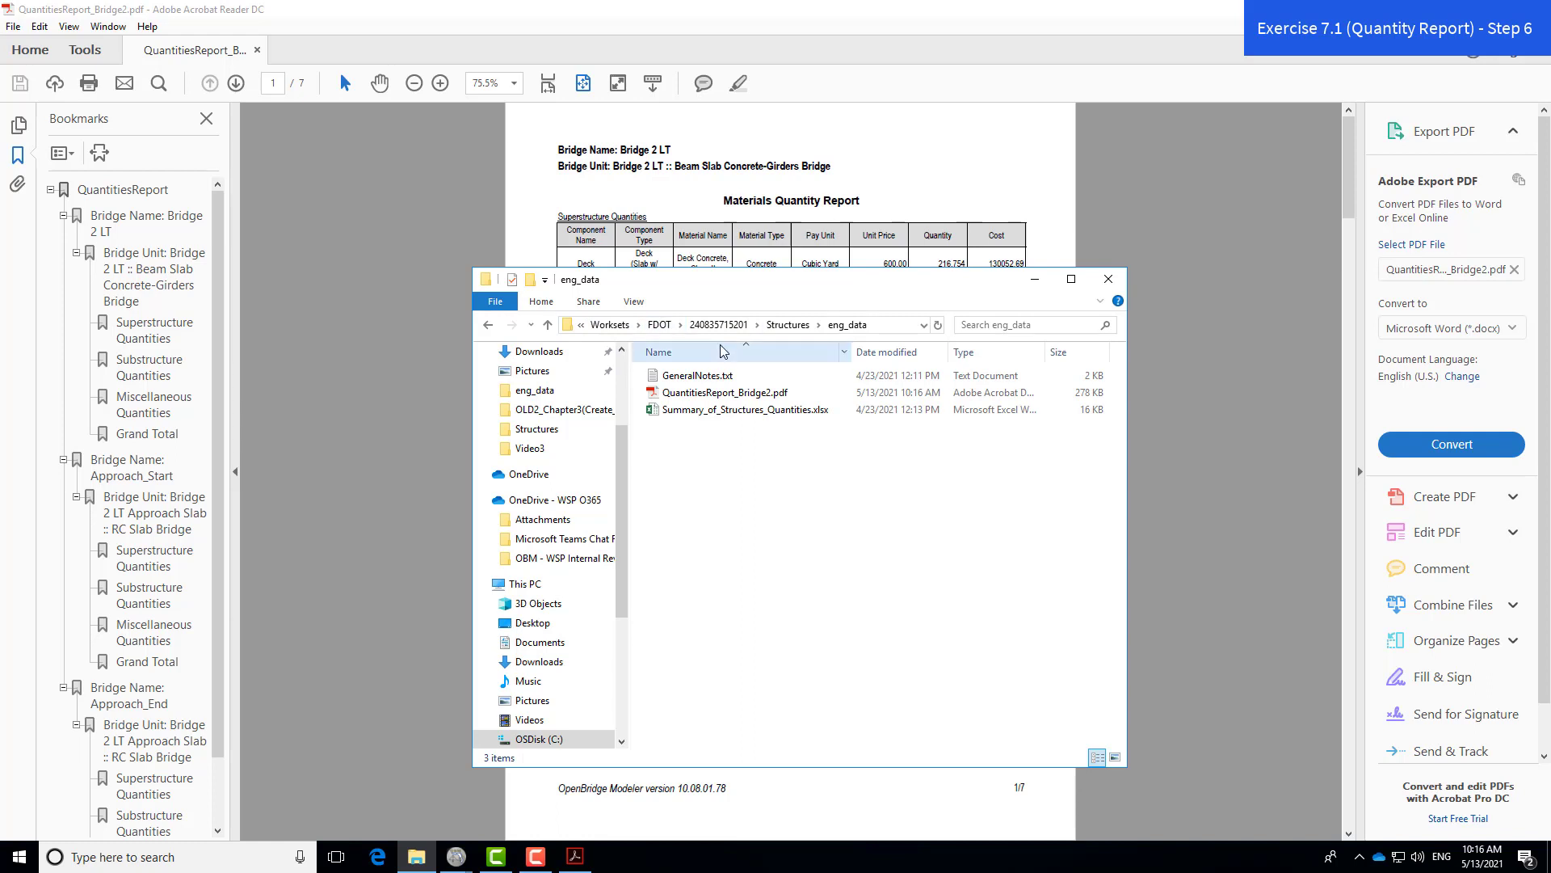
left_click(744, 396)
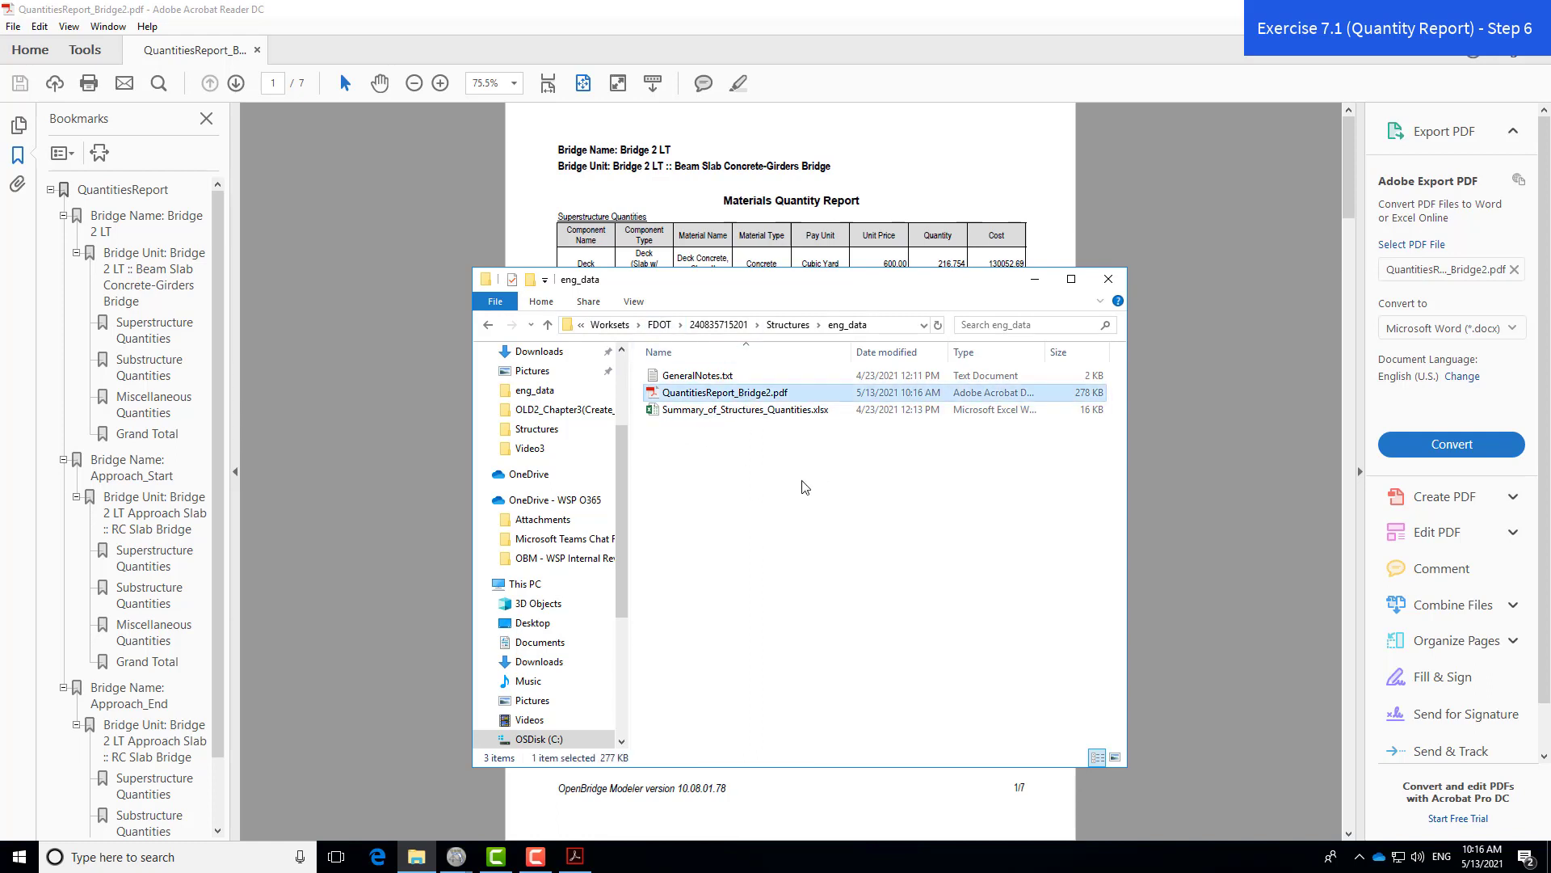
left_click(1031, 281)
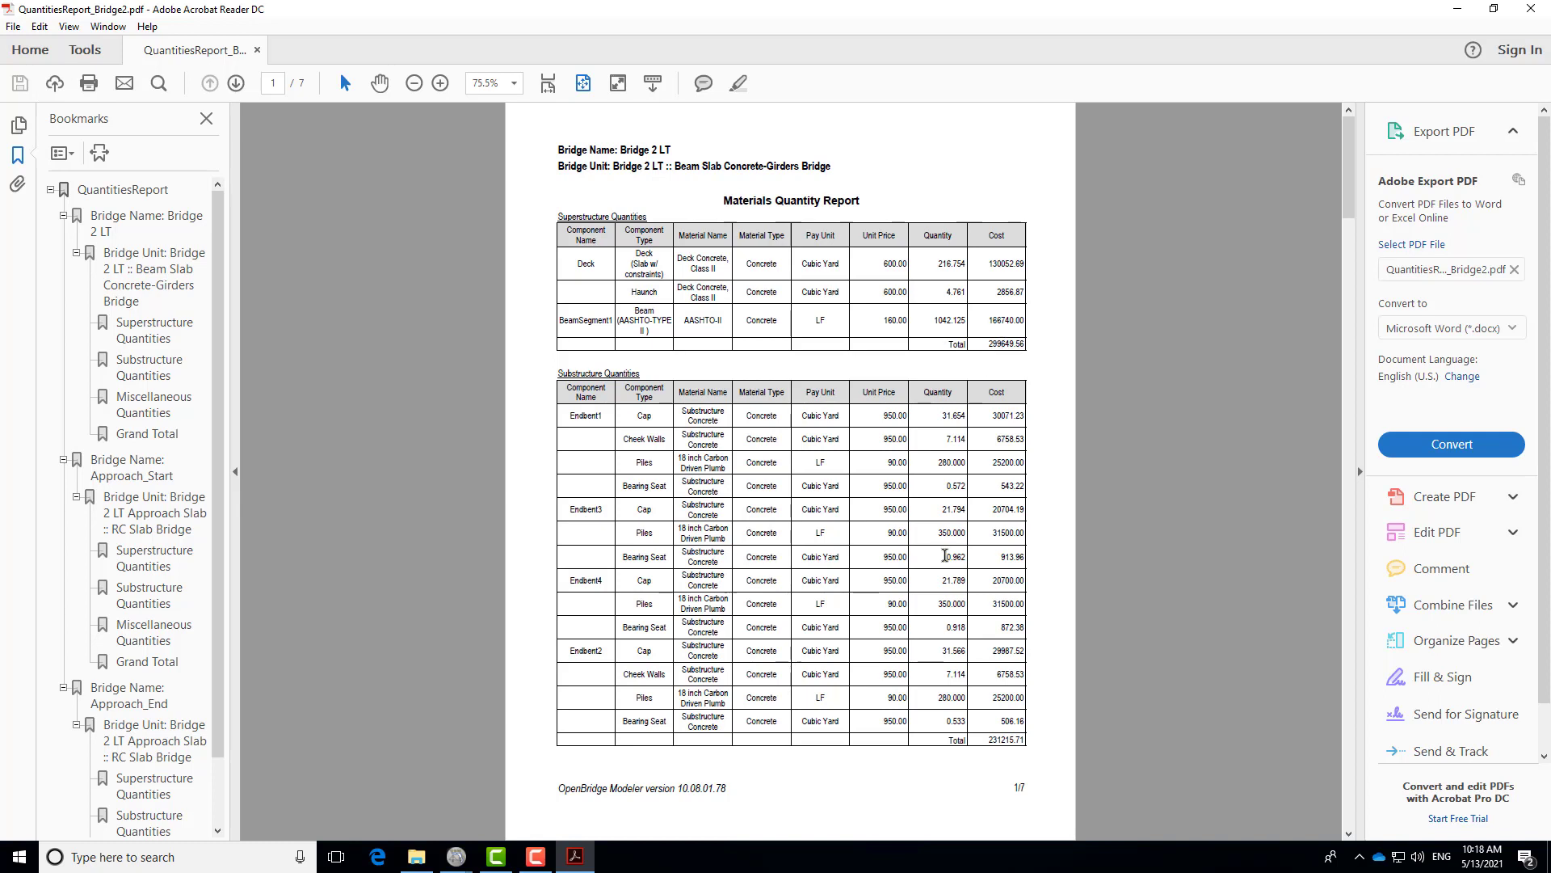
- Scroll through the seven report pages, then switch back to OpenBridge Modeler
scroll(1026, 541, "down", 3)
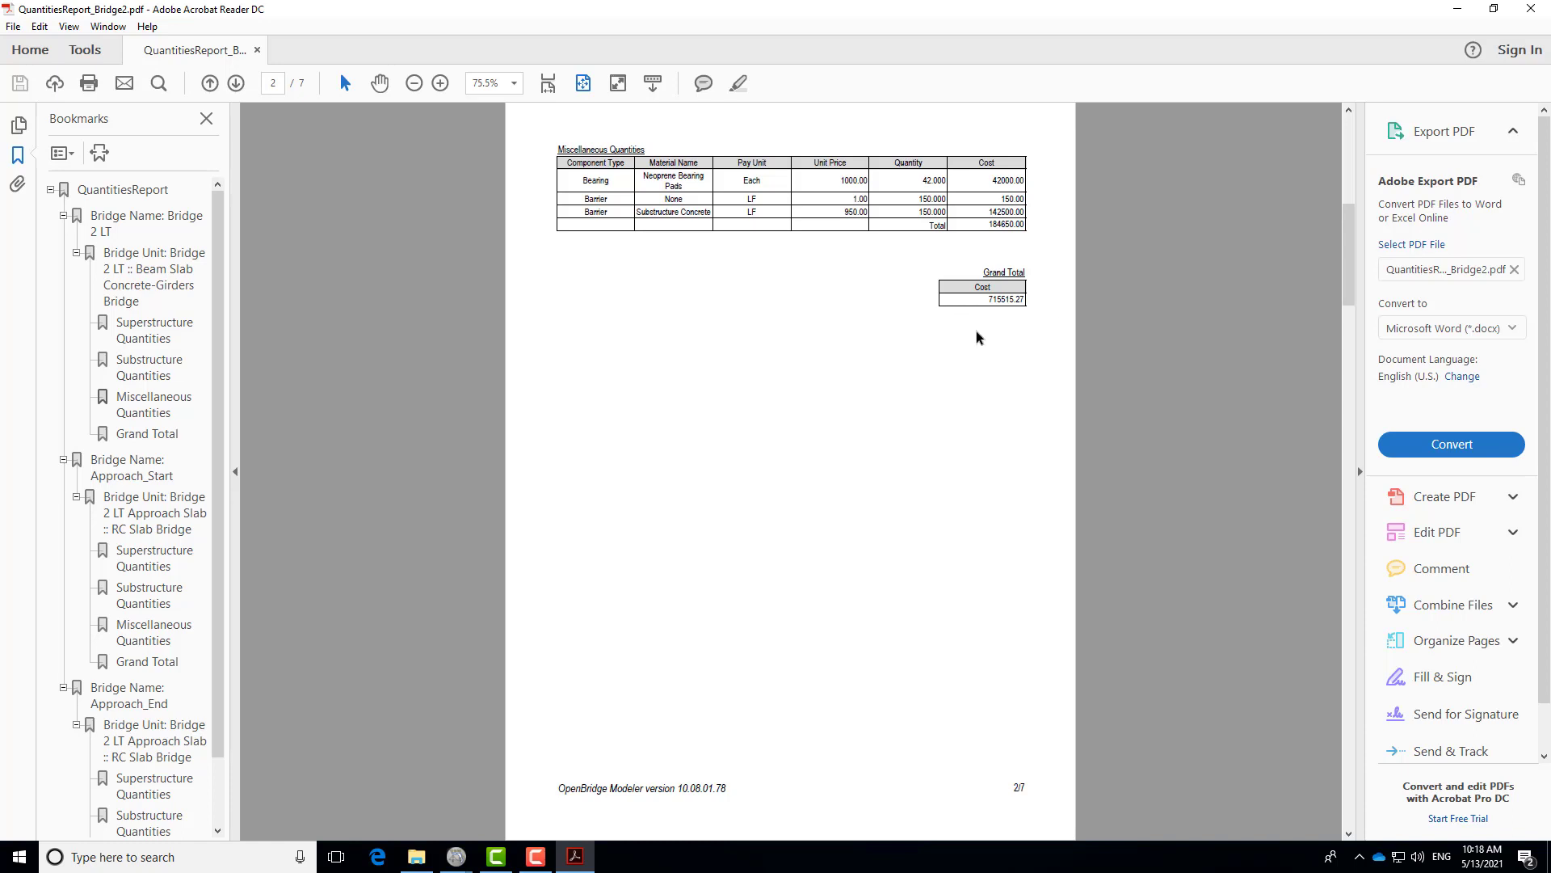
scroll(974, 334, "down", 3)
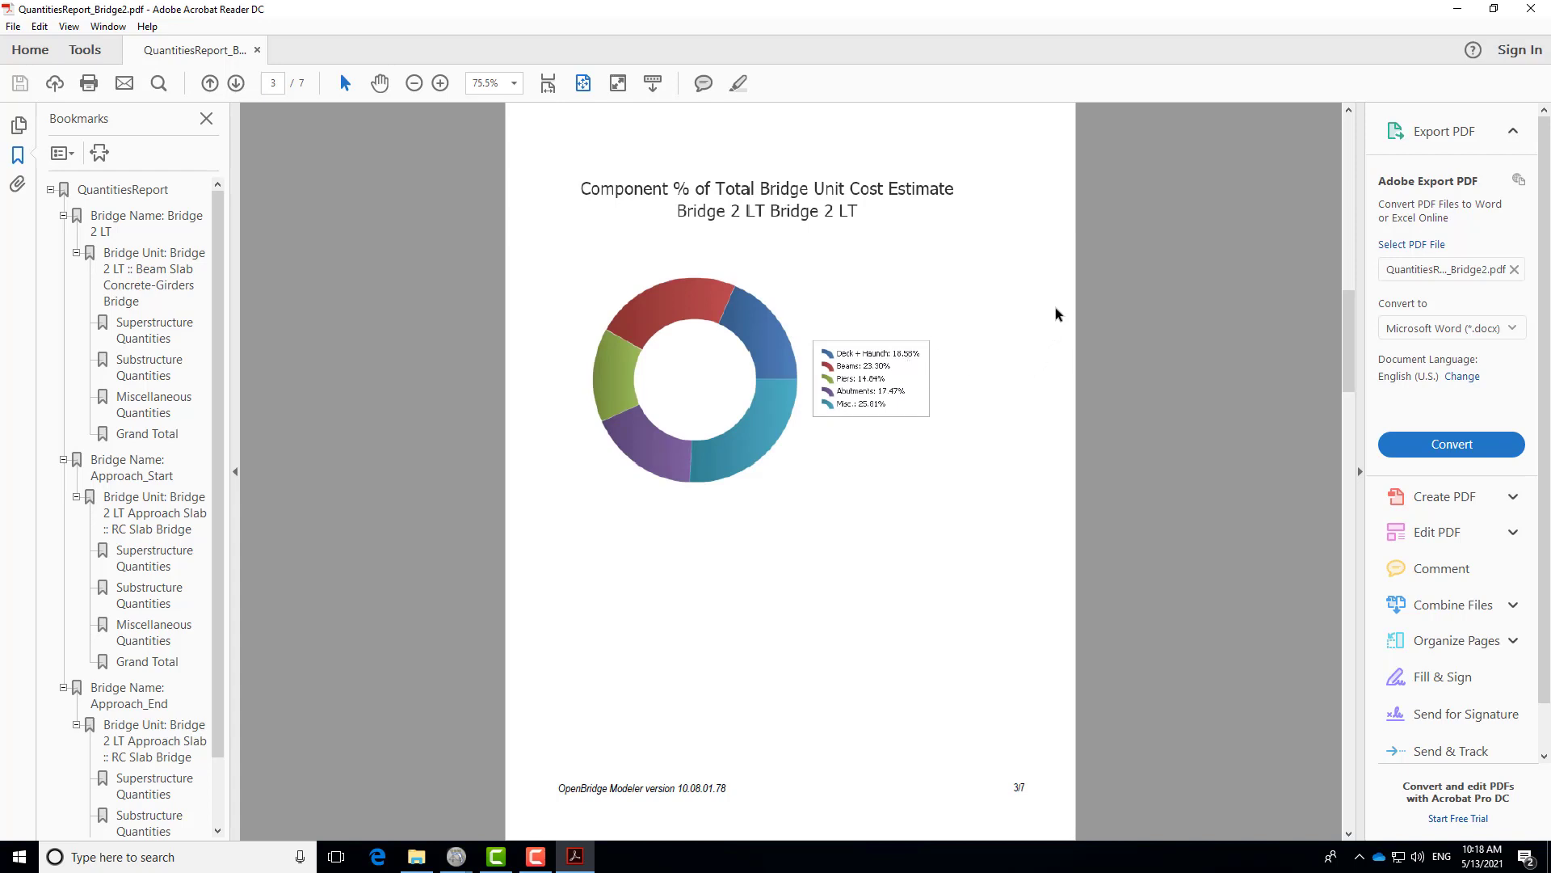
scroll(1056, 314, "down", 3)
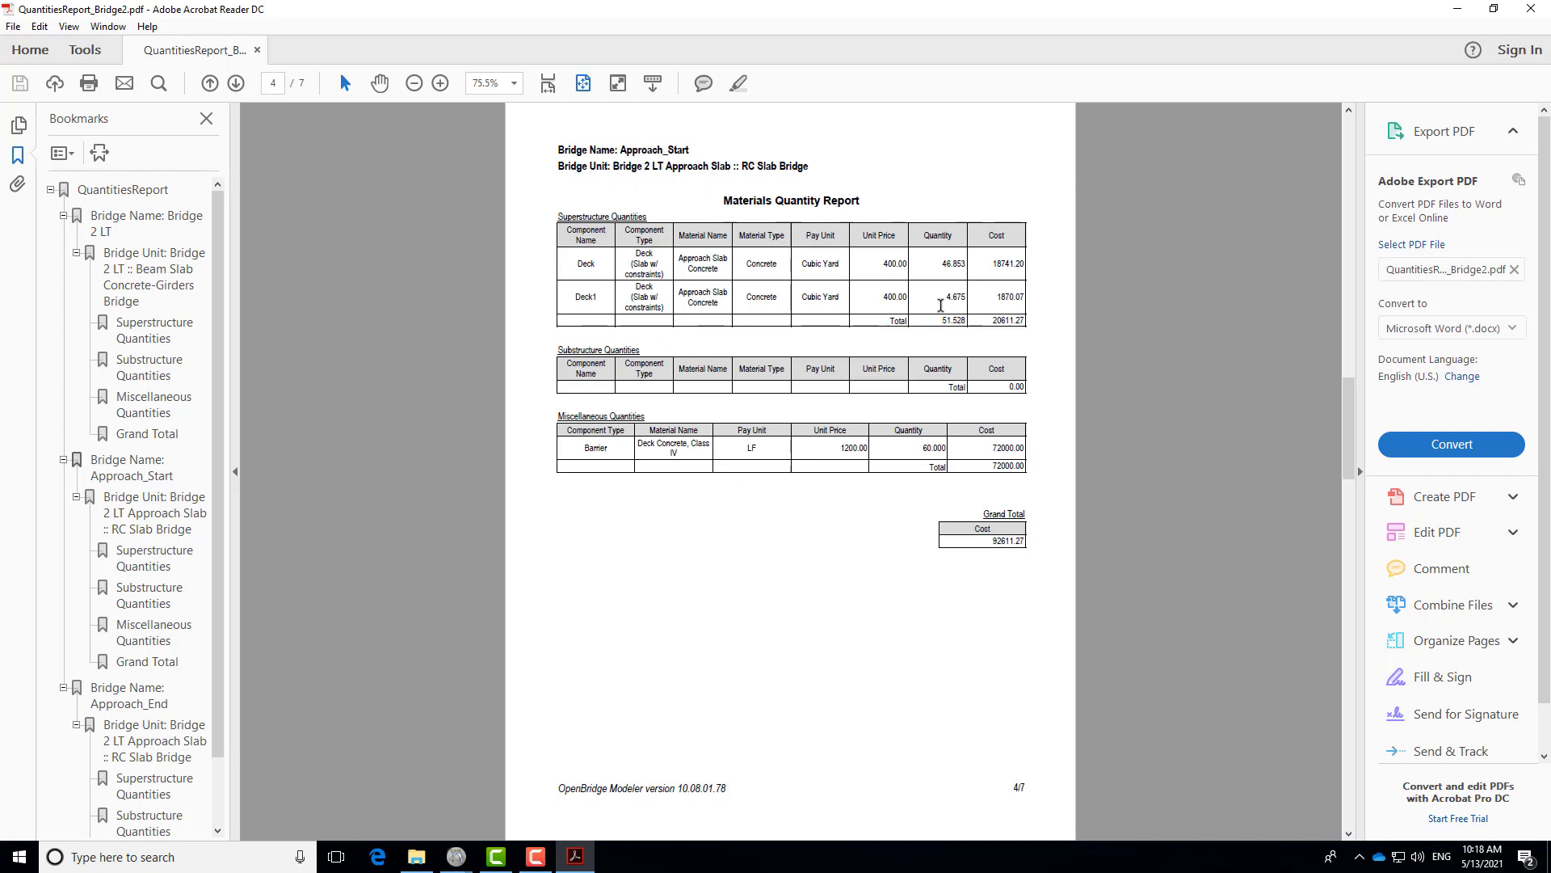
scroll(994, 476, "down", 9)
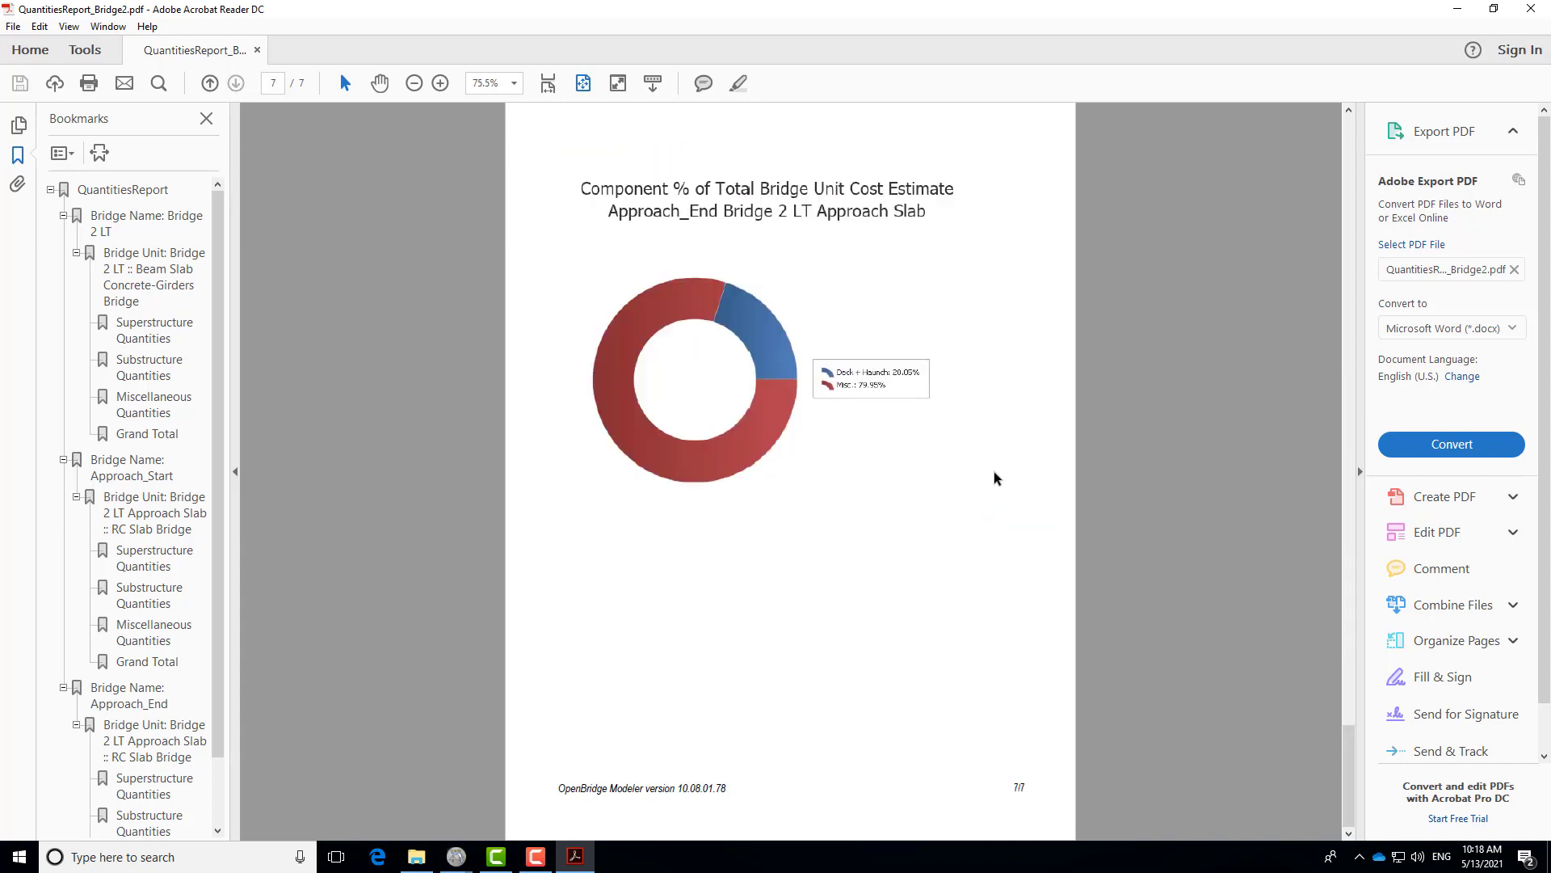
scroll(994, 476, "up", 15)
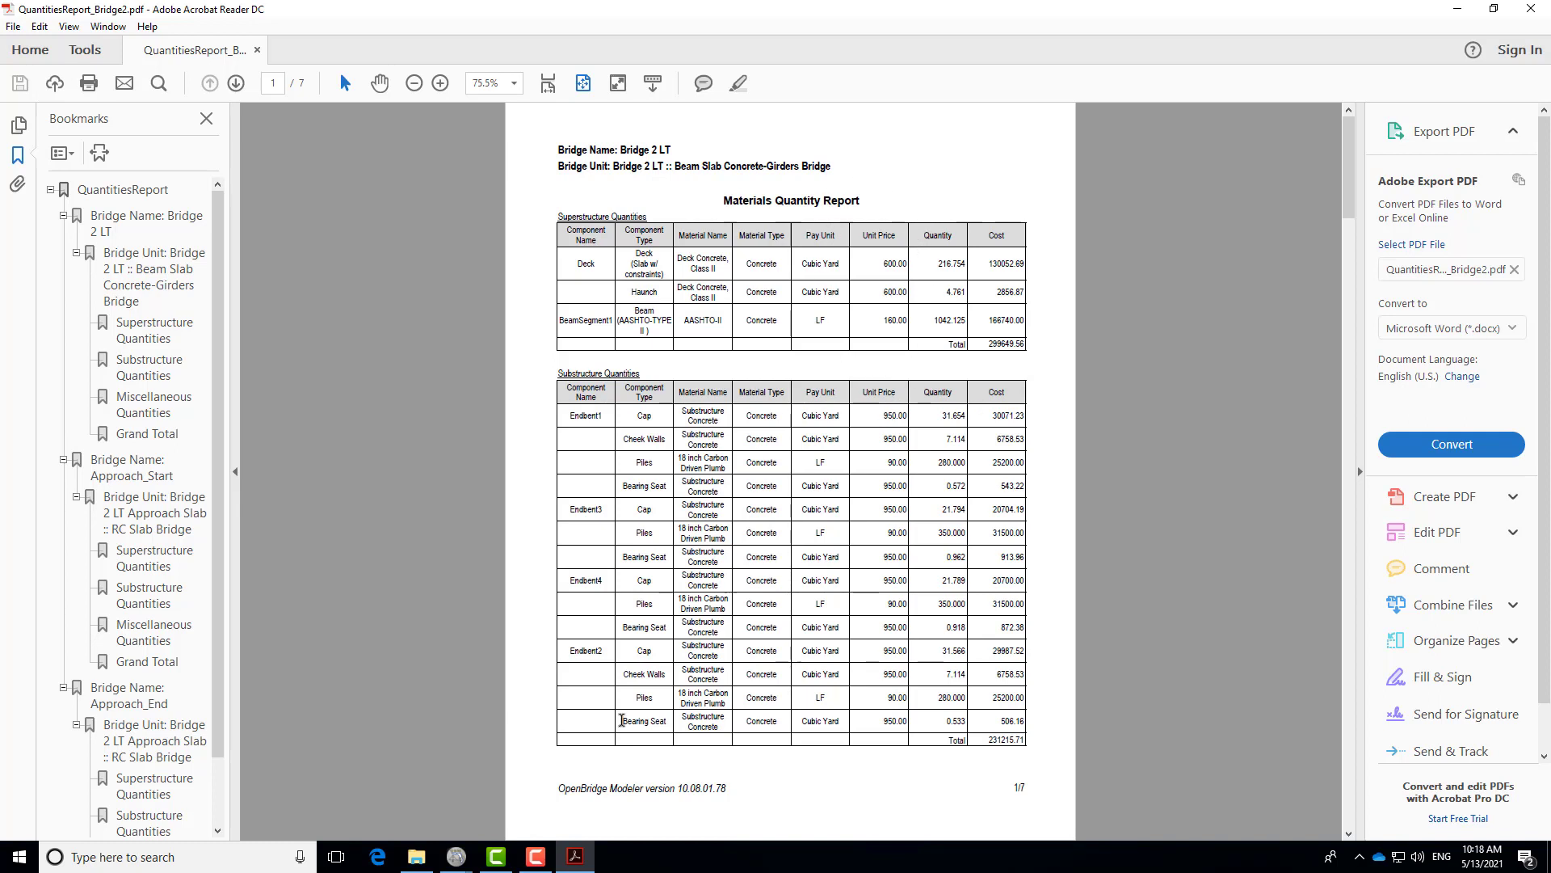
mouse_move(458, 862)
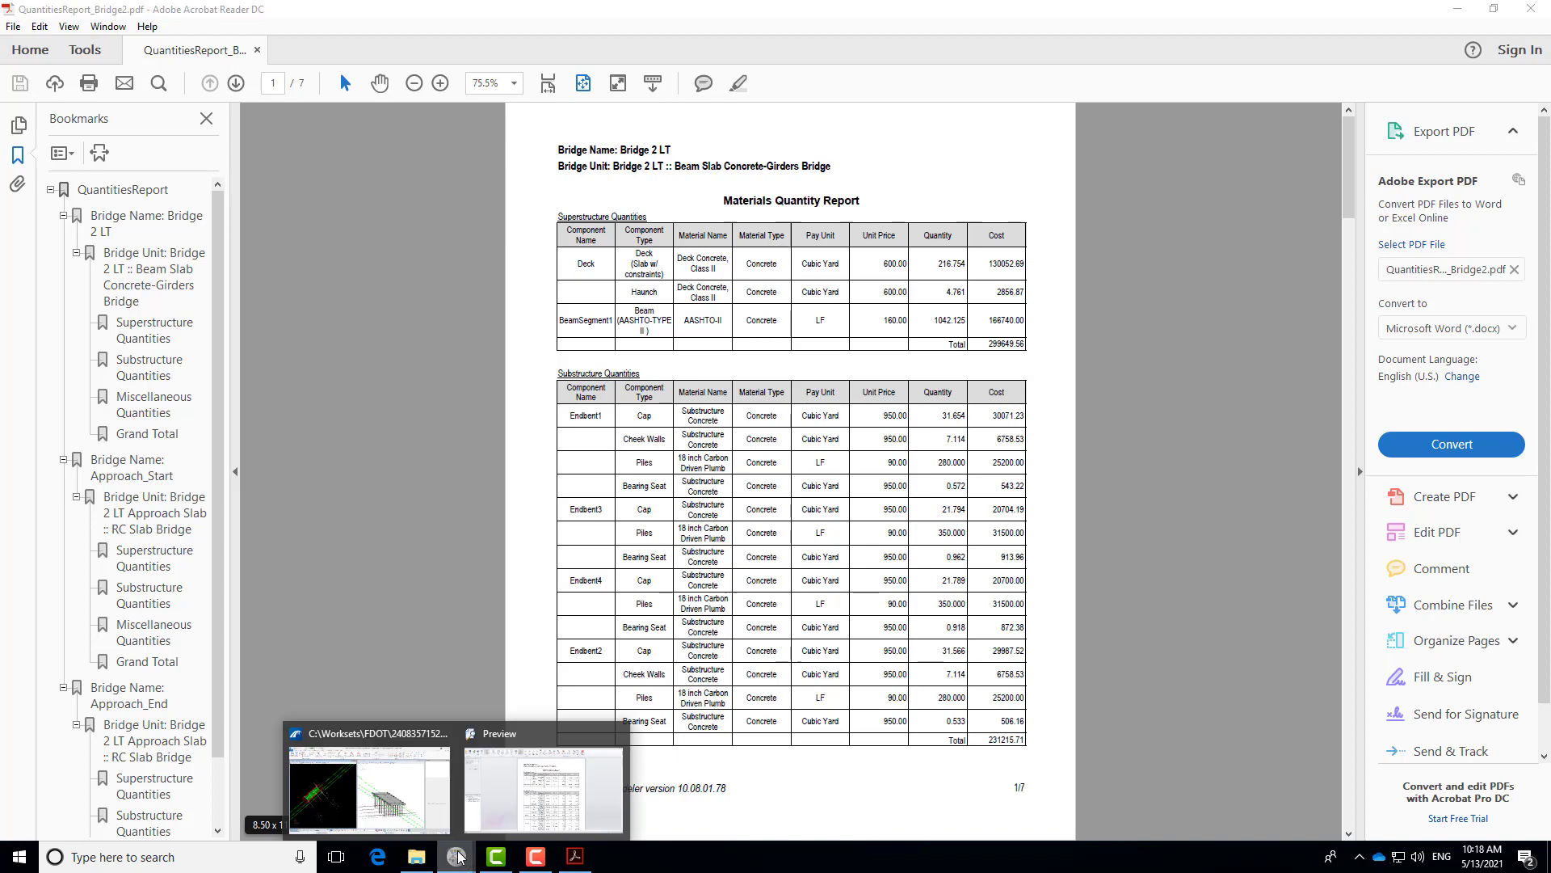
left_click(364, 776)
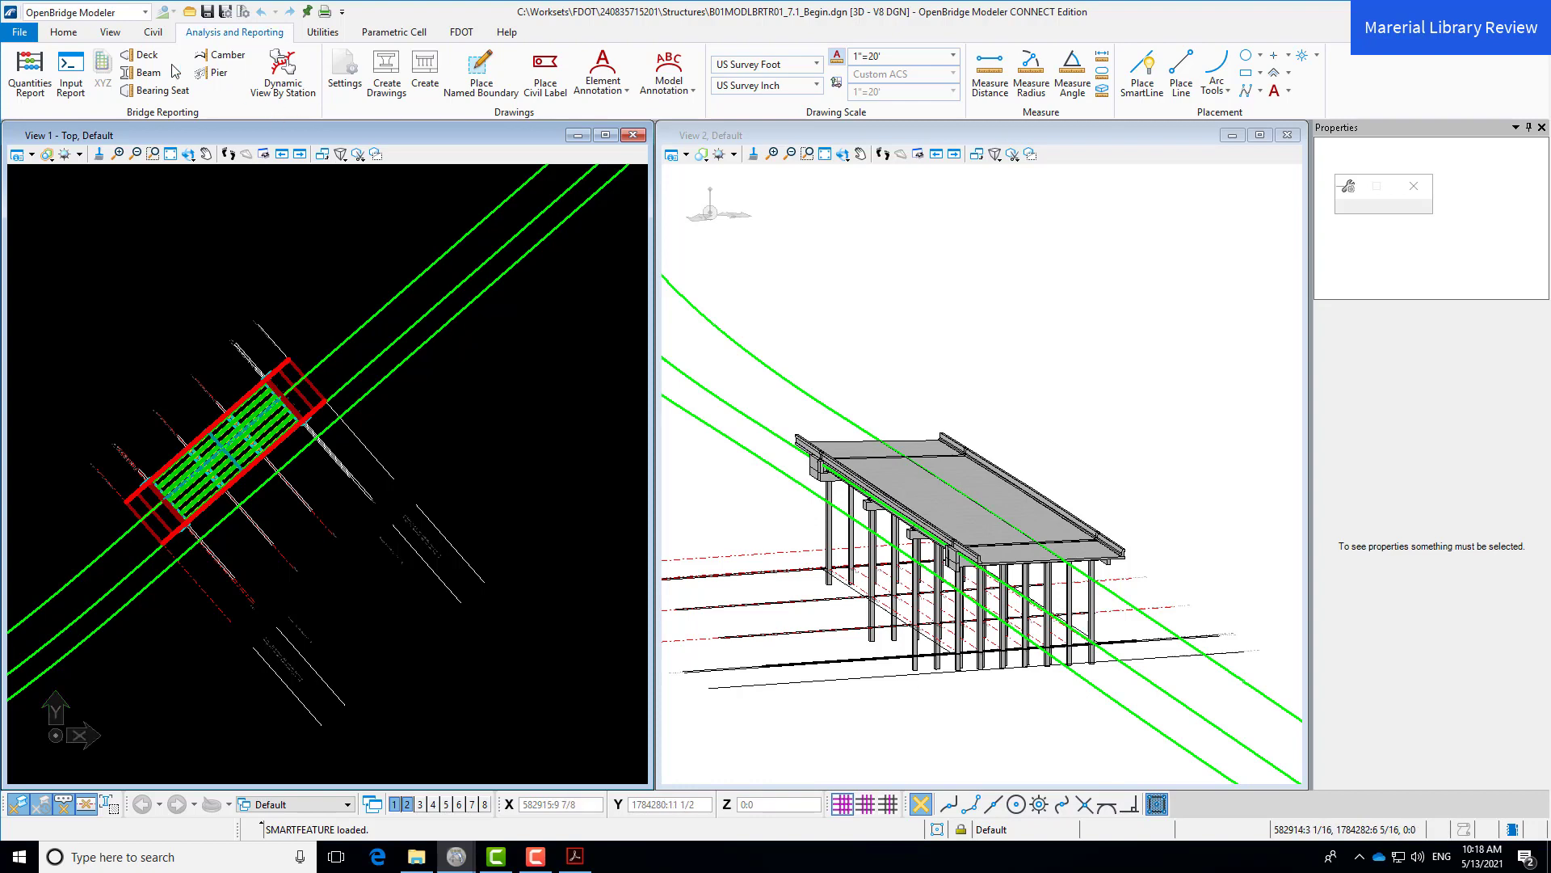
- Open the Material Library from Utilities, then move and widen it to show full columns
left_click(63, 32)
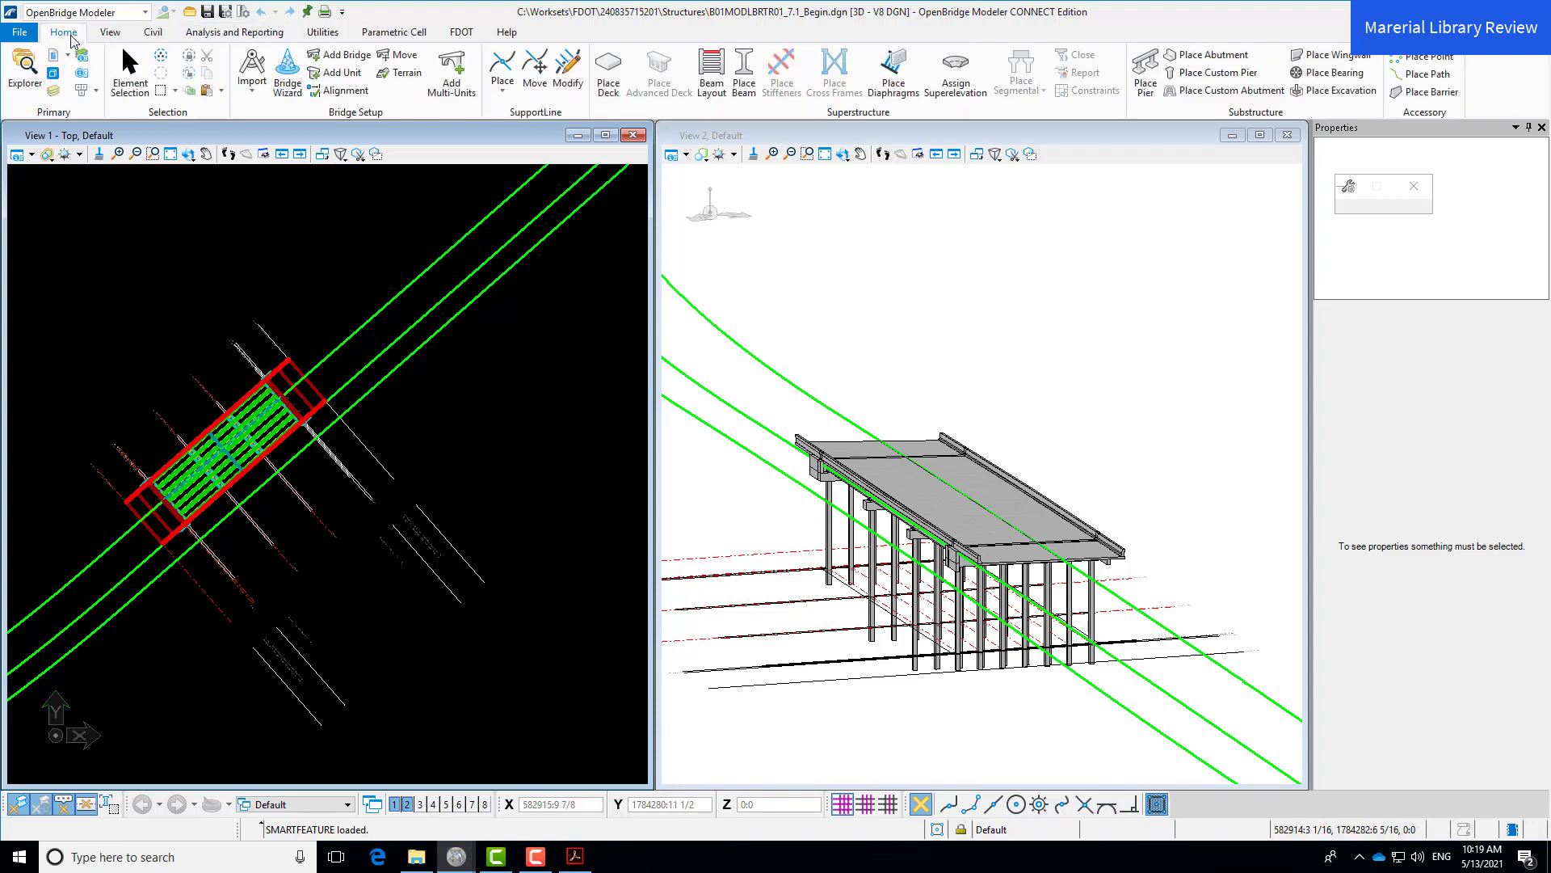
left_click(331, 37)
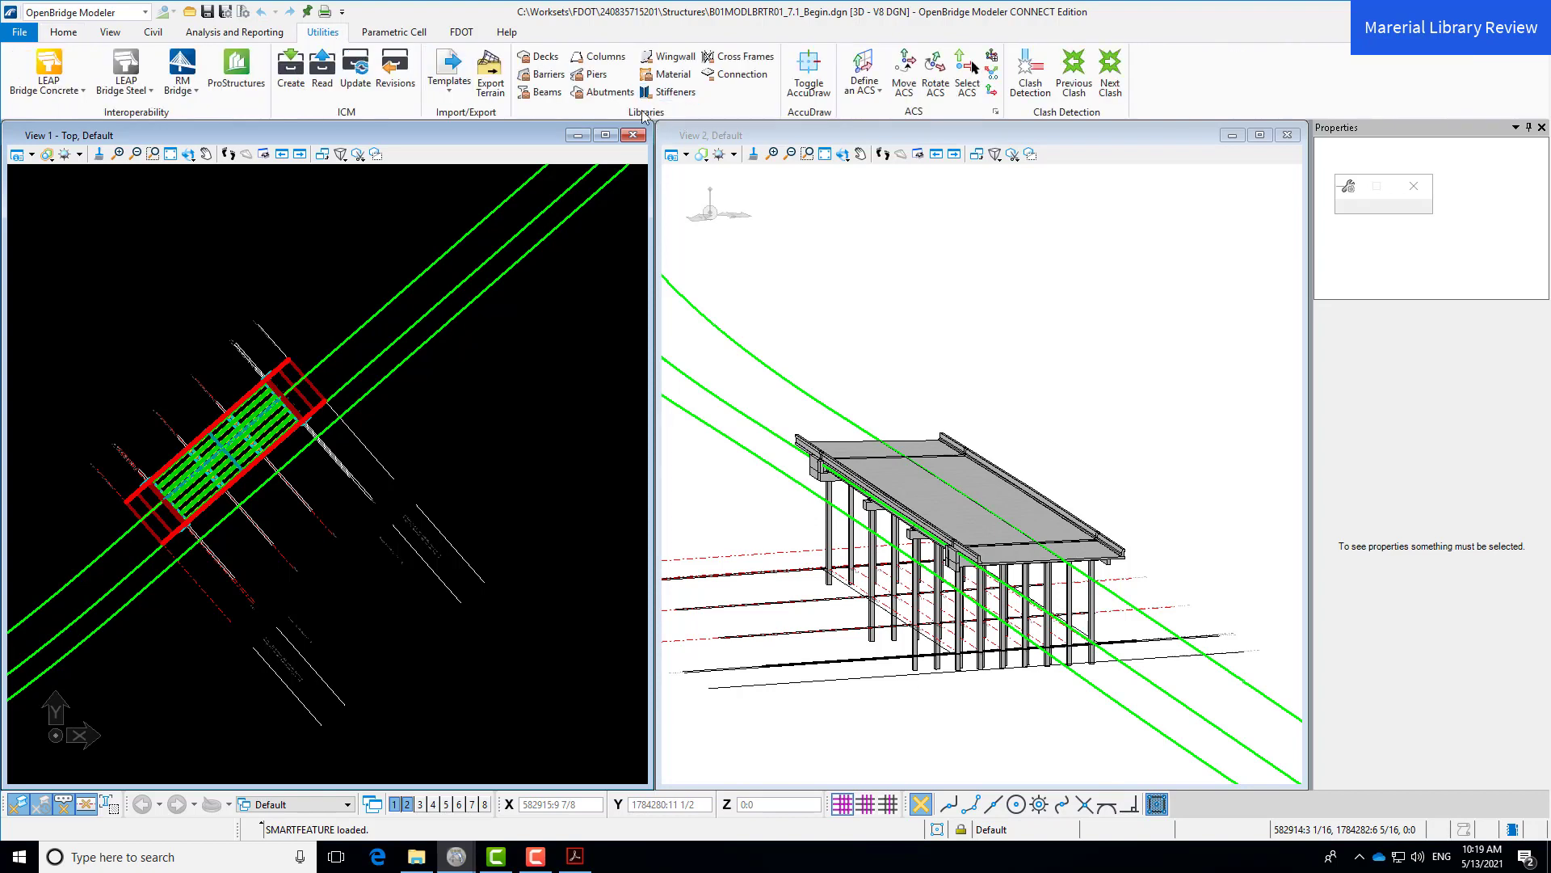
left_click(689, 80)
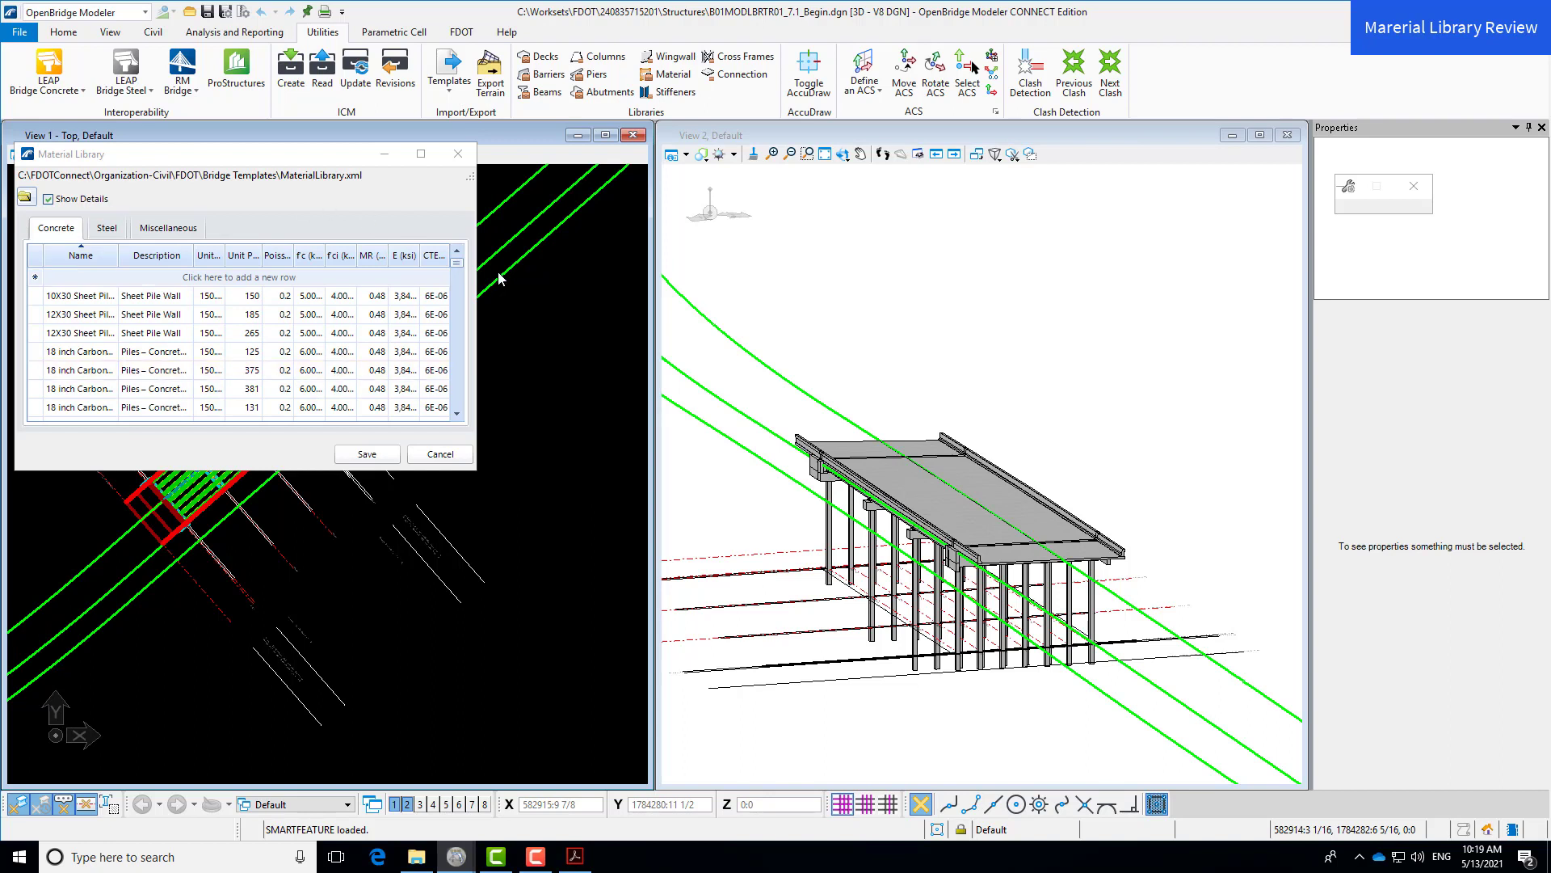
left_click_drag(336, 155, 518, 180)
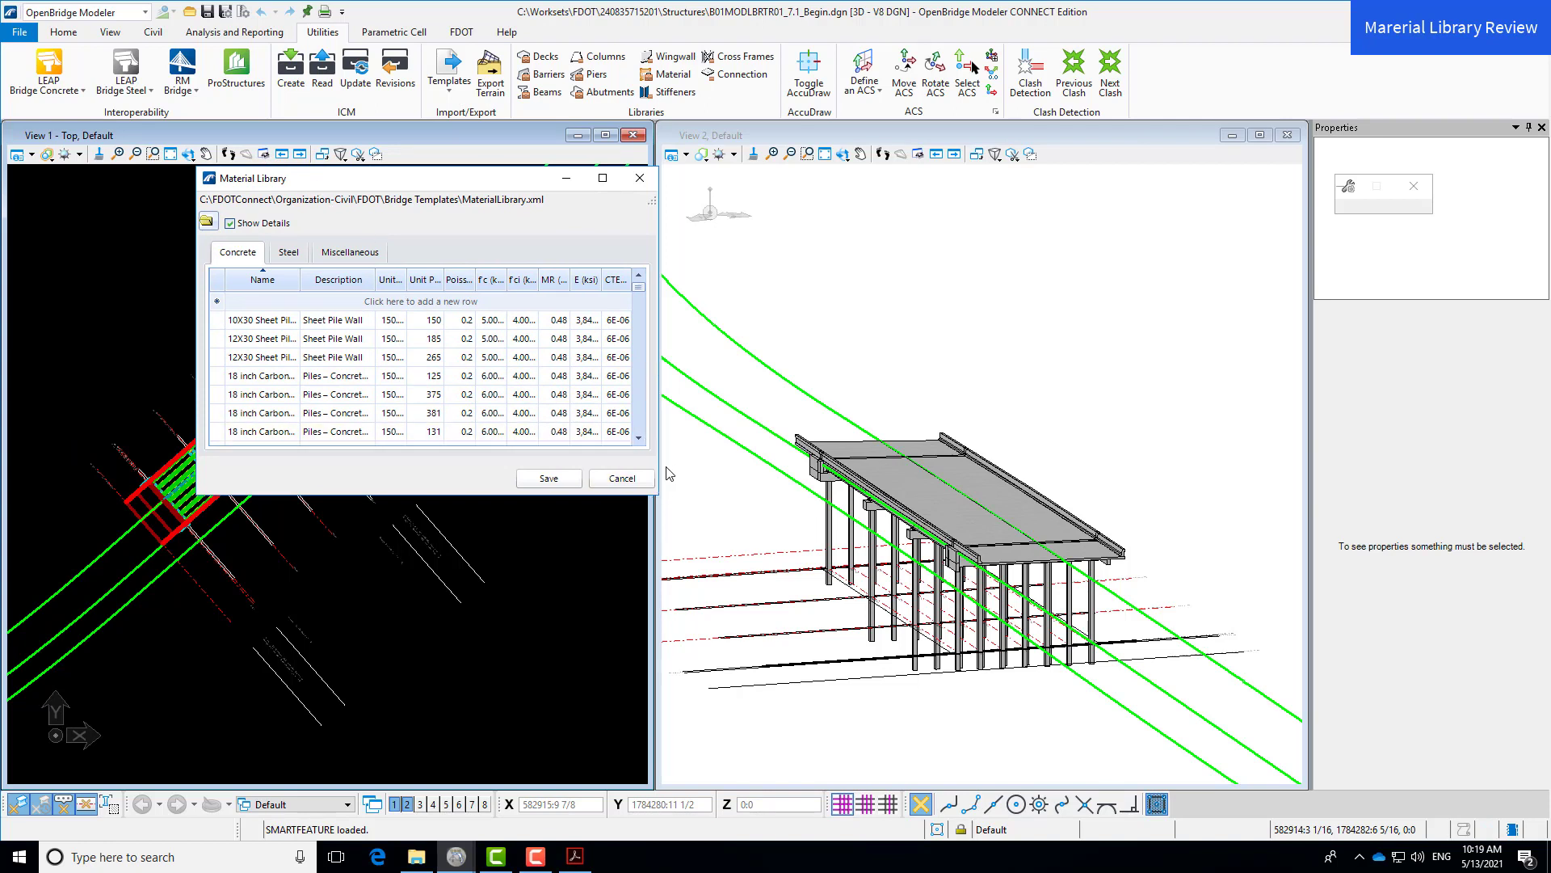
left_click_drag(658, 467, 831, 468)
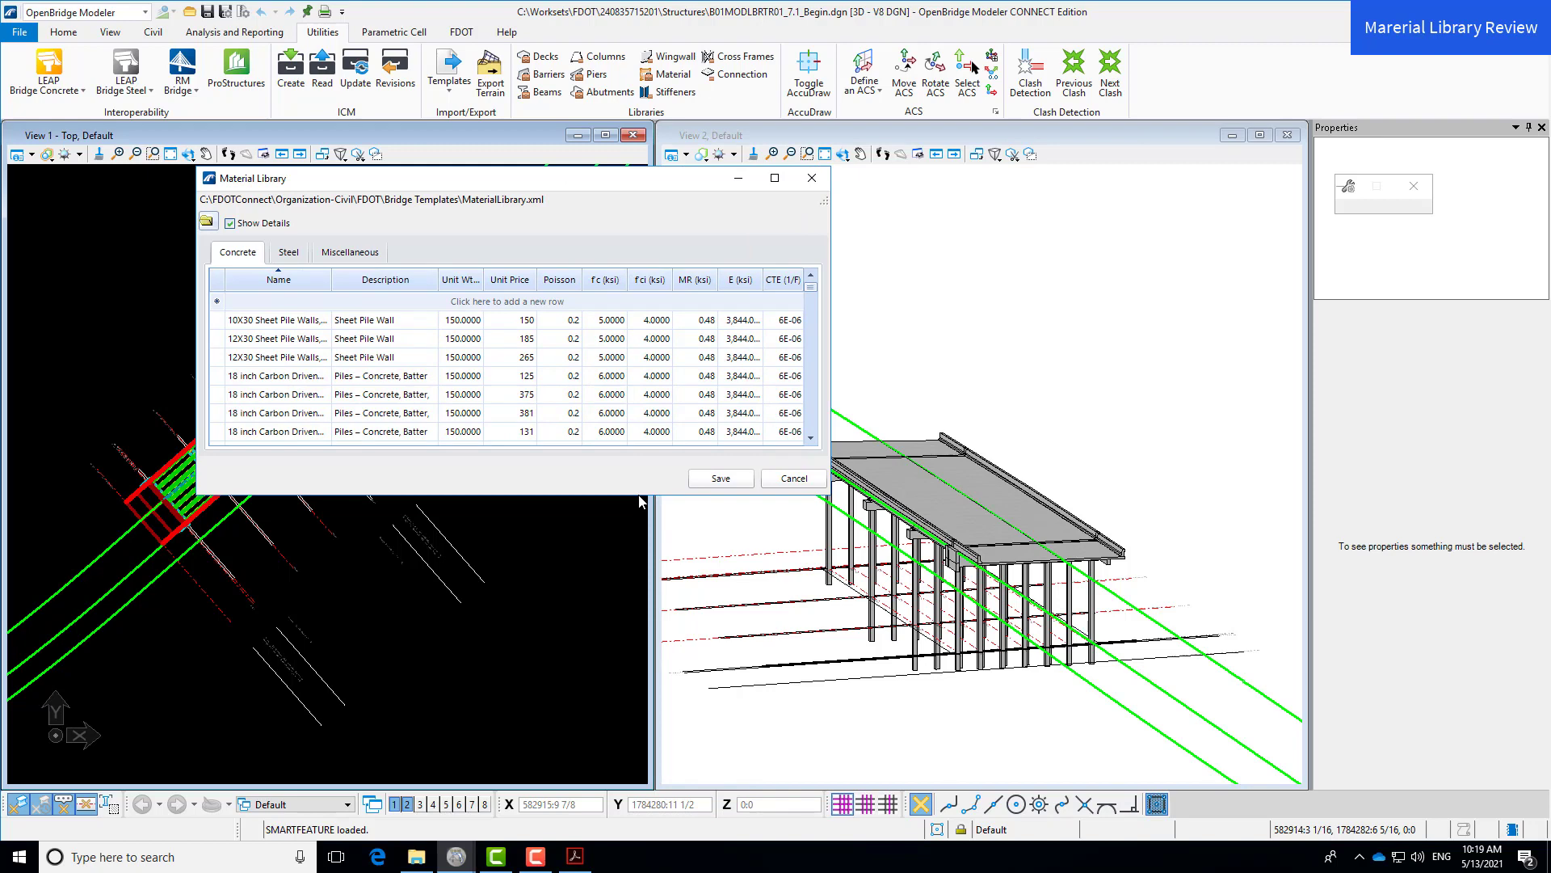
- Enlarge the Material Library to show more rows and dismiss the 12X30 row options
left_click_drag(639, 495, 637, 622)
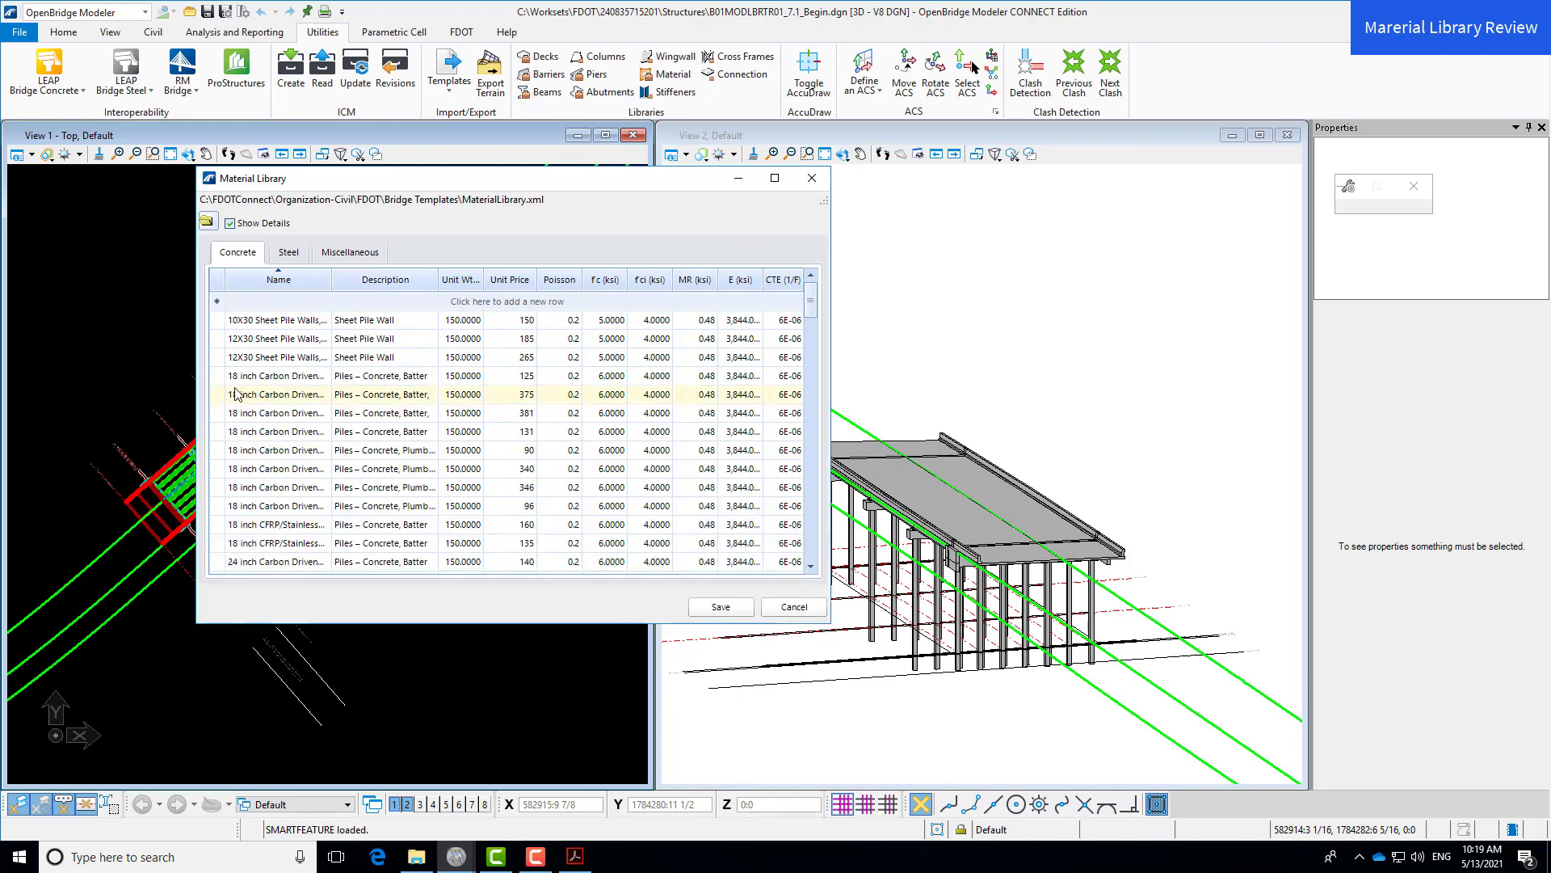
right_click(222, 360)
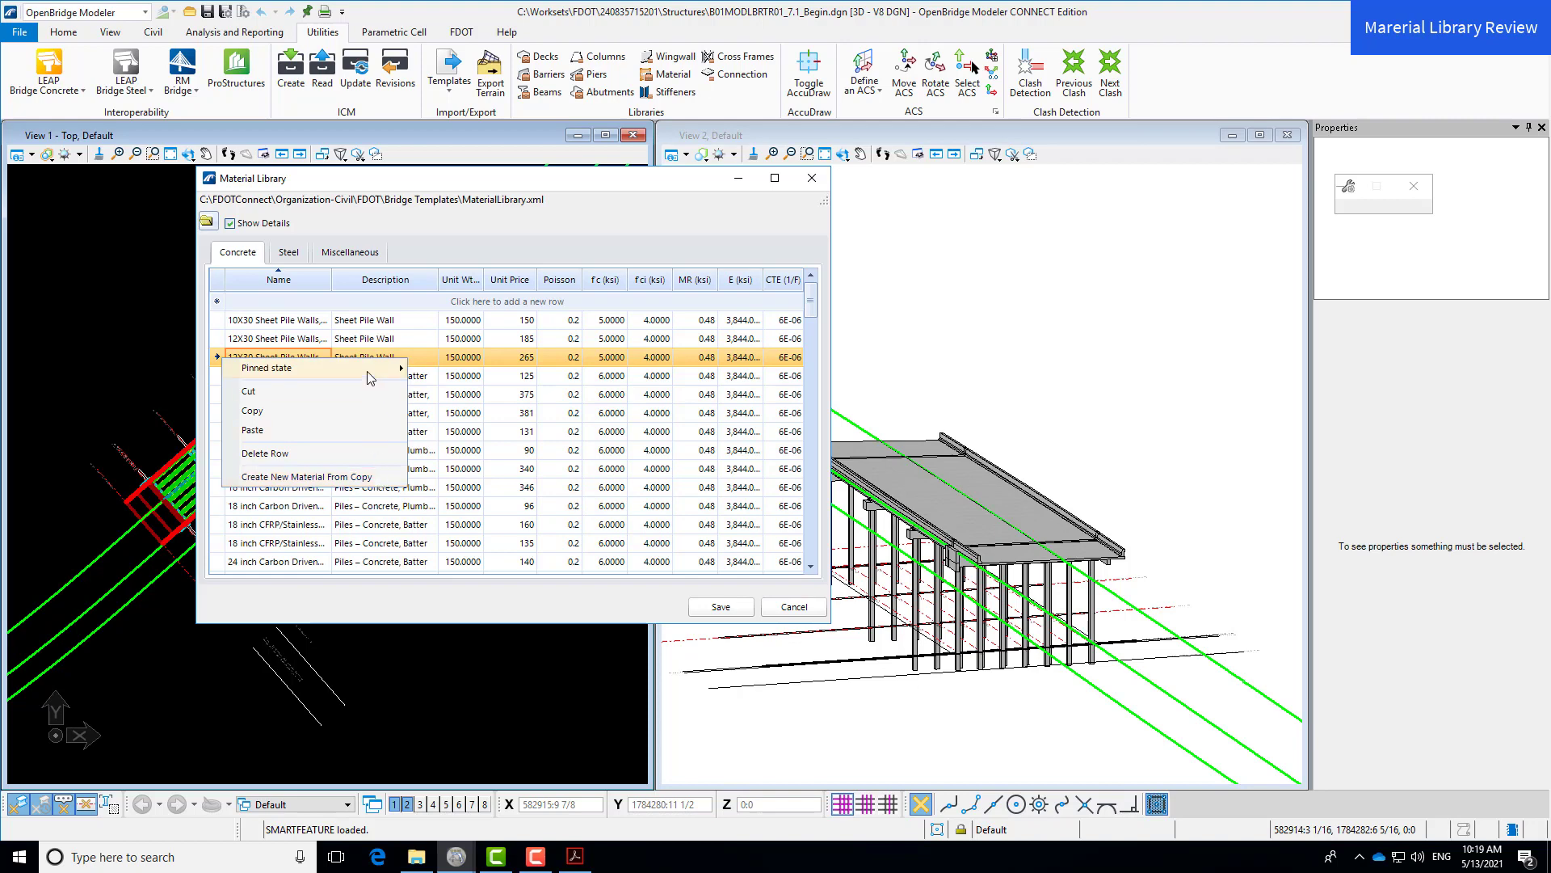
mouse_move(373, 371)
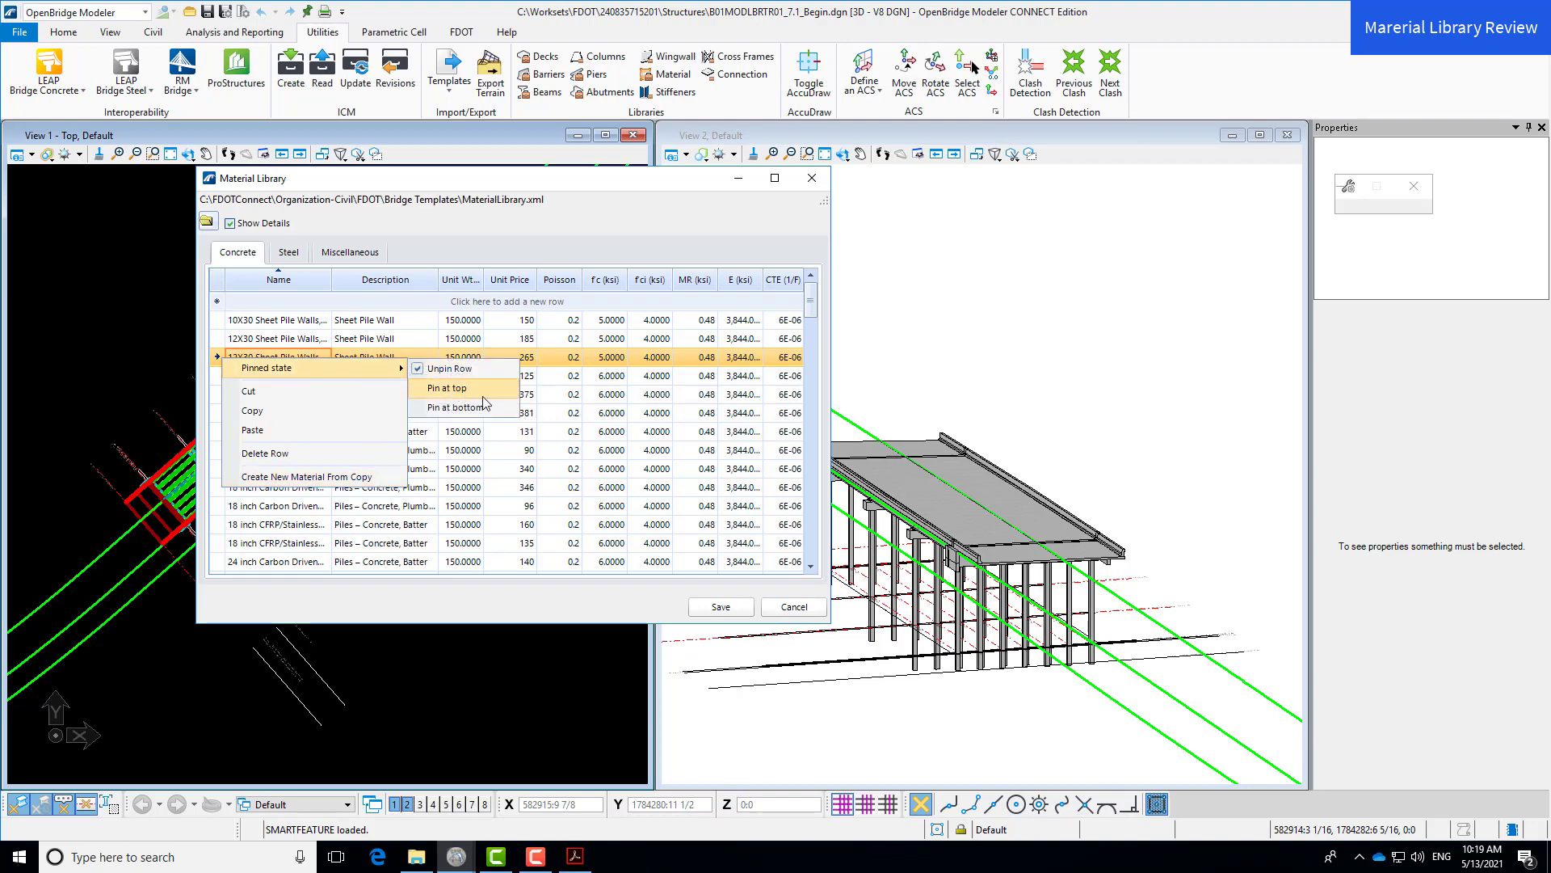
left_click(814, 307)
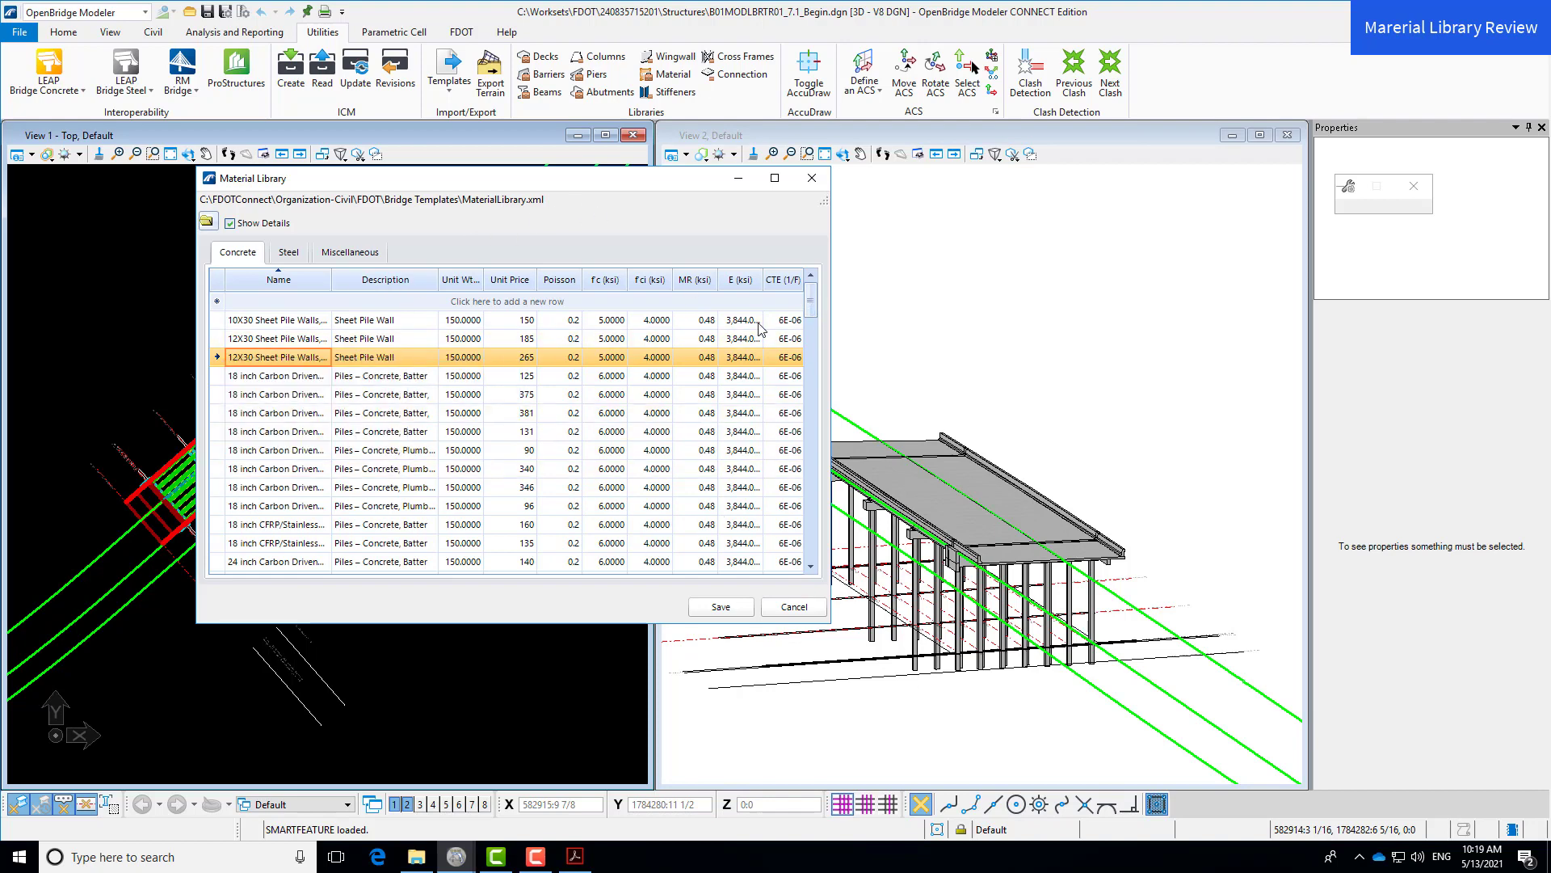
- Change the 10X30 sheet pile wall unit price from 150 to 175
left_click(516, 322)
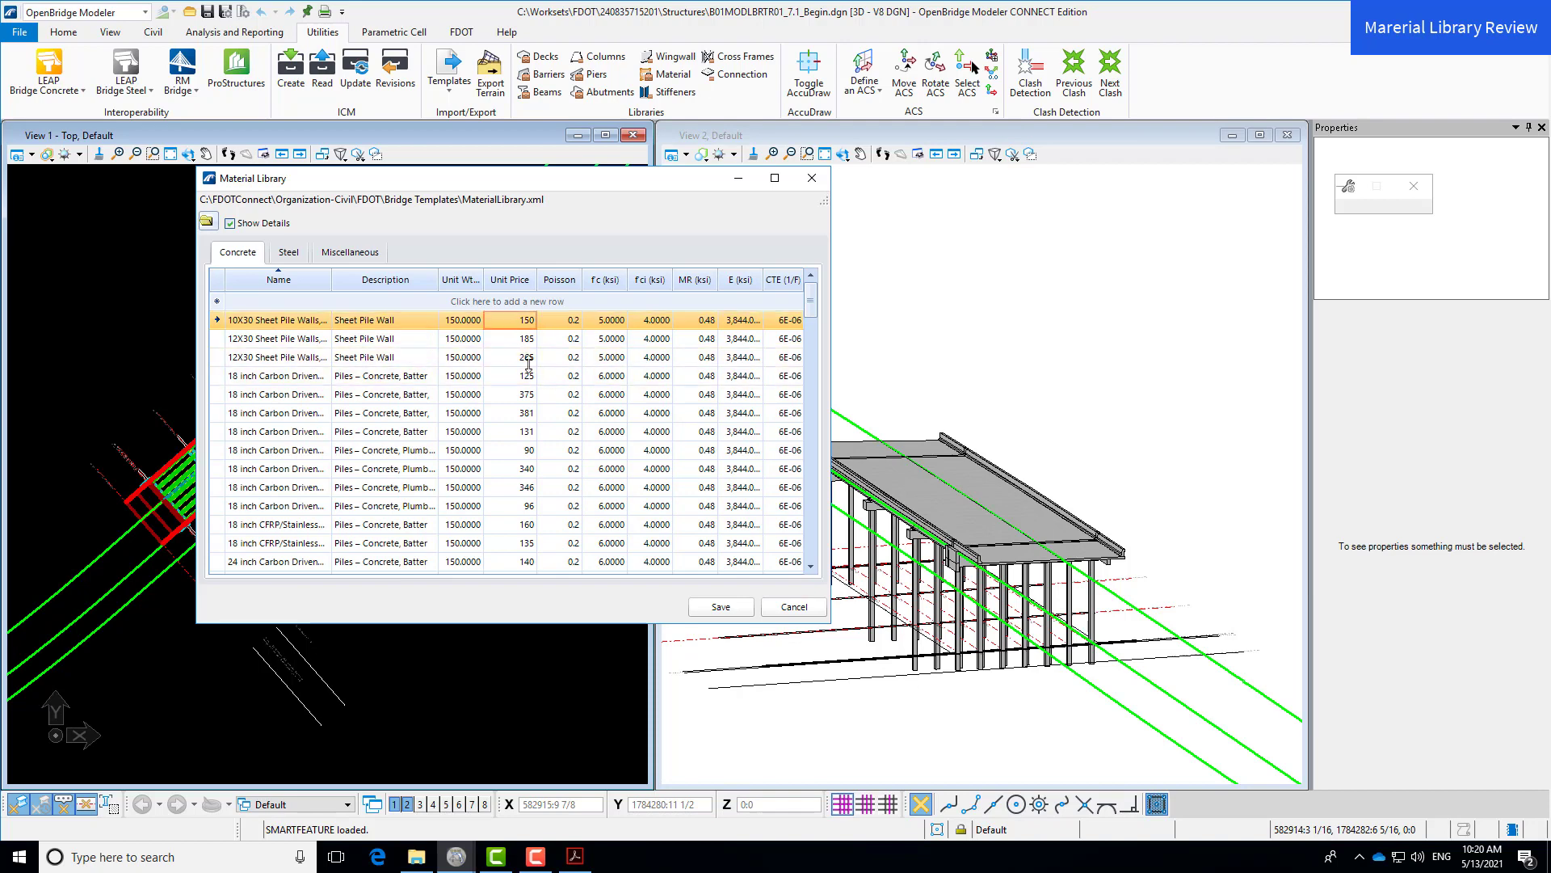
left_click(517, 320)
double_click(521, 321)
type("175")
double_click(507, 322)
- Browse the Steel and Miscellaneous material lists, then return to the Concrete list
left_click(293, 255)
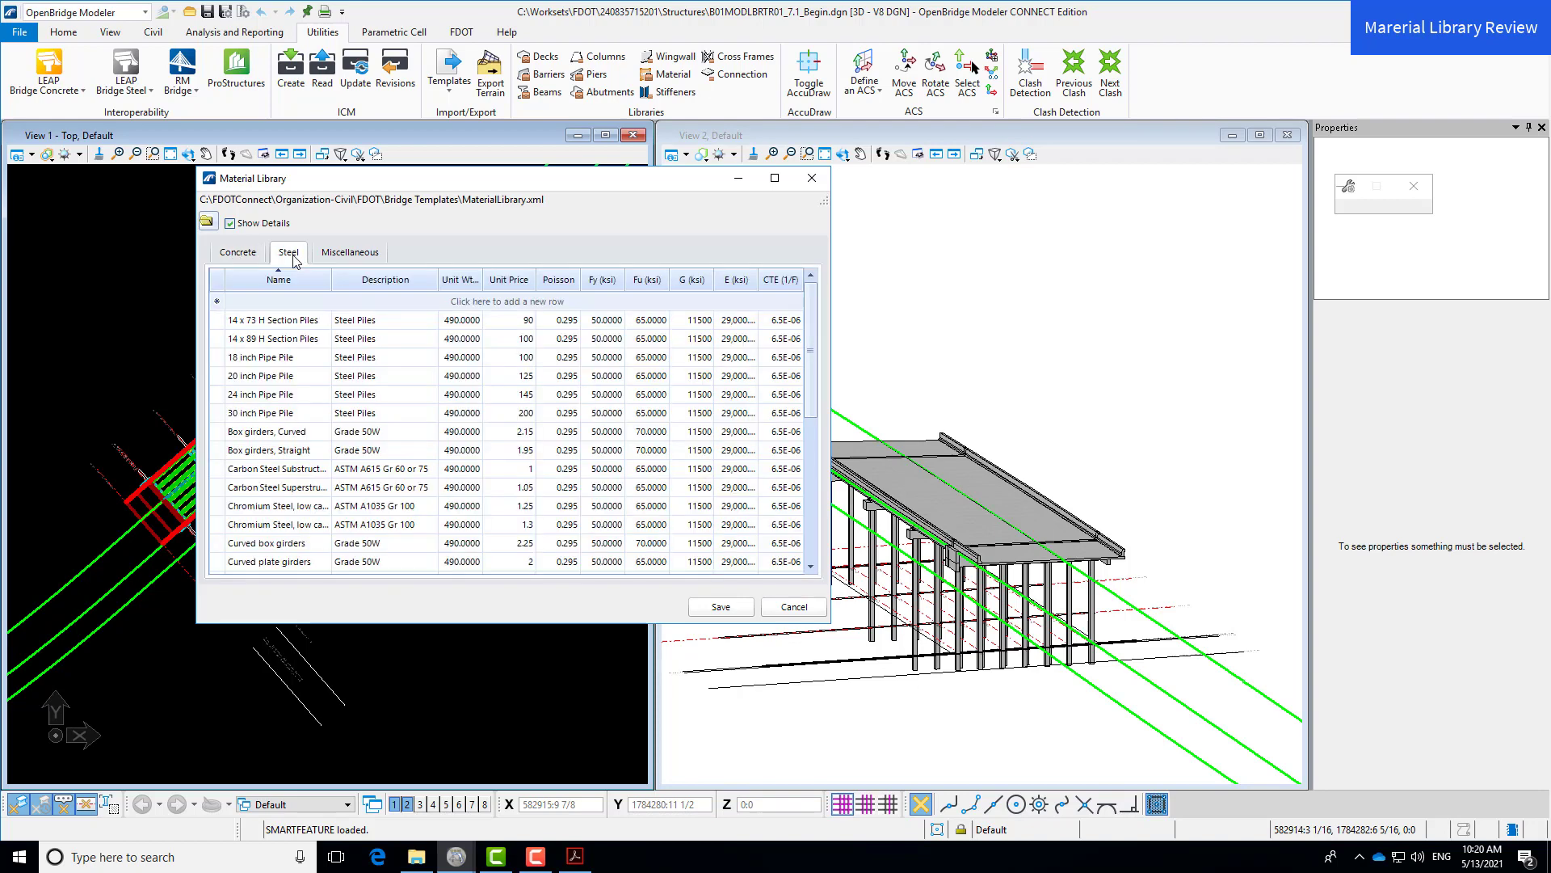
left_click(369, 260)
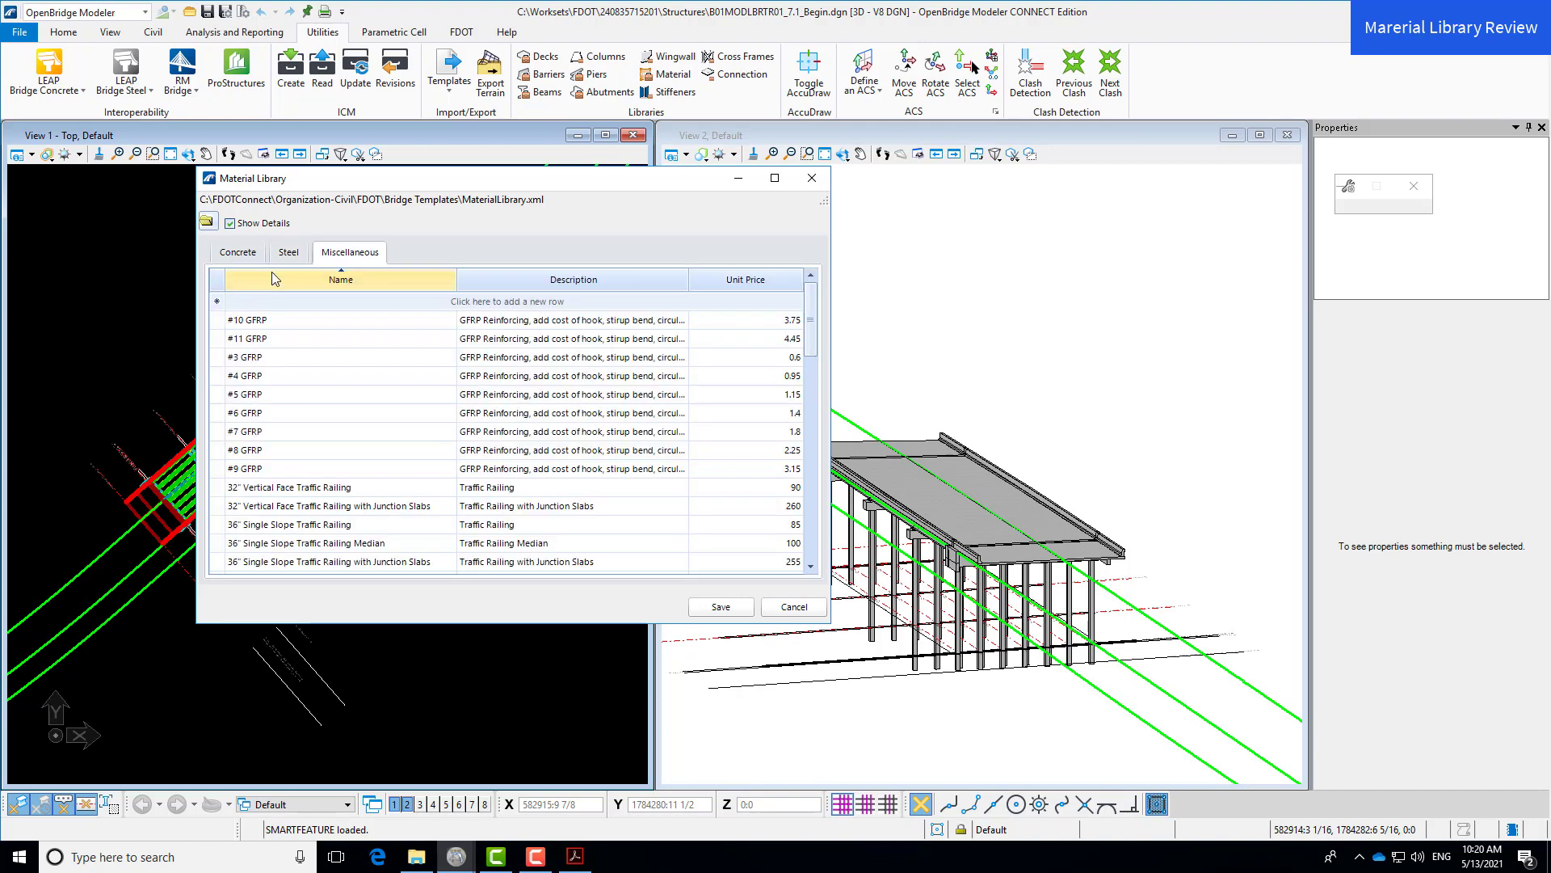
left_click(243, 257)
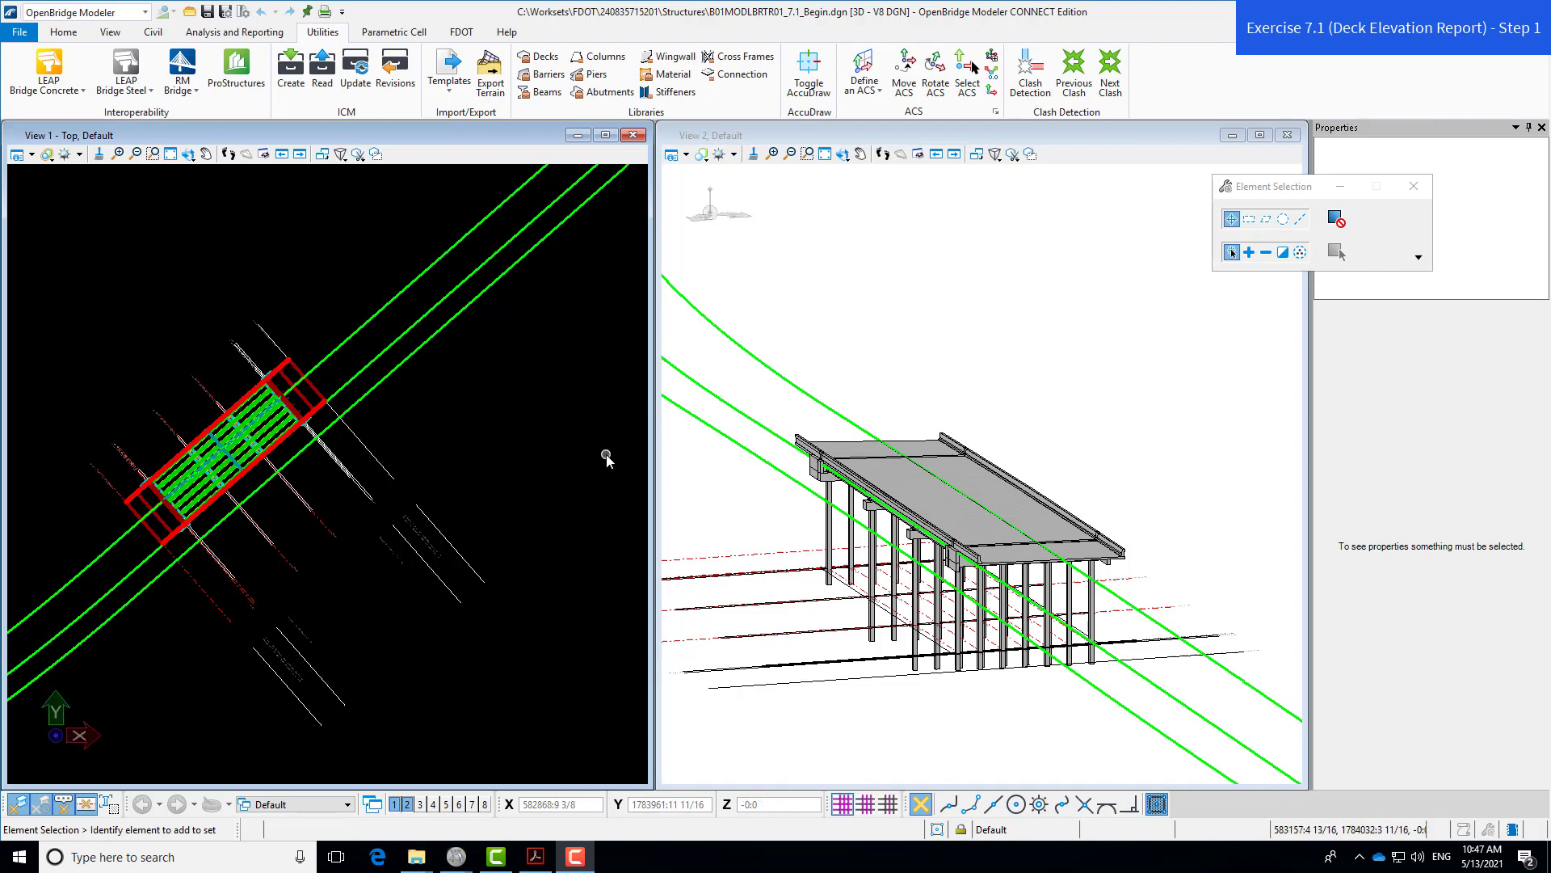
- Close the Materials Quantity Report preview and switch to the Analysis and Reporting tools
mouse_move(456, 855)
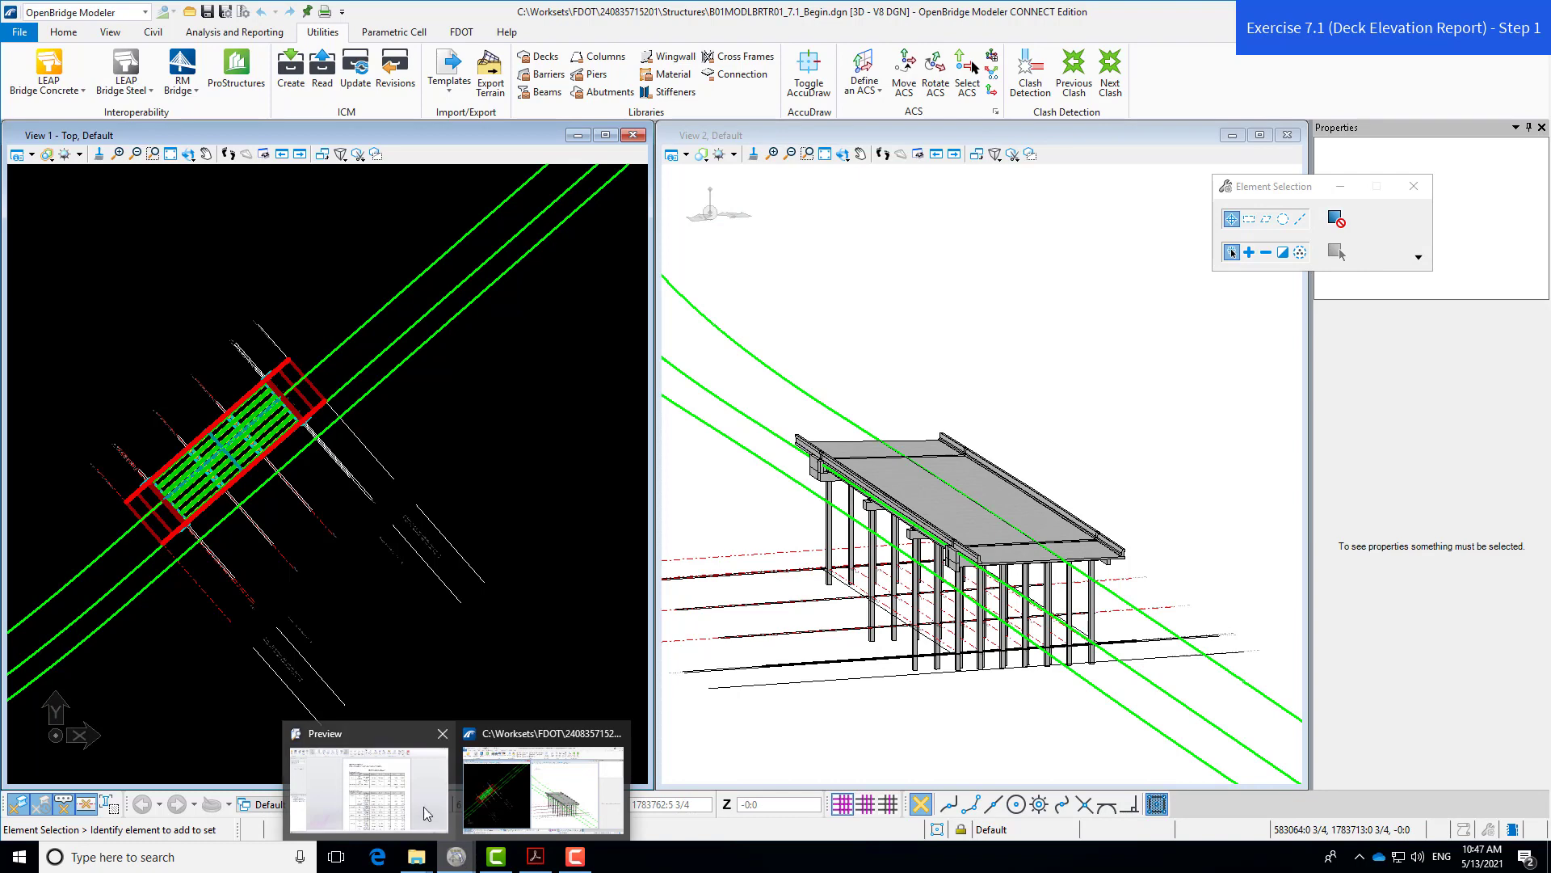
mouse_move(415, 779)
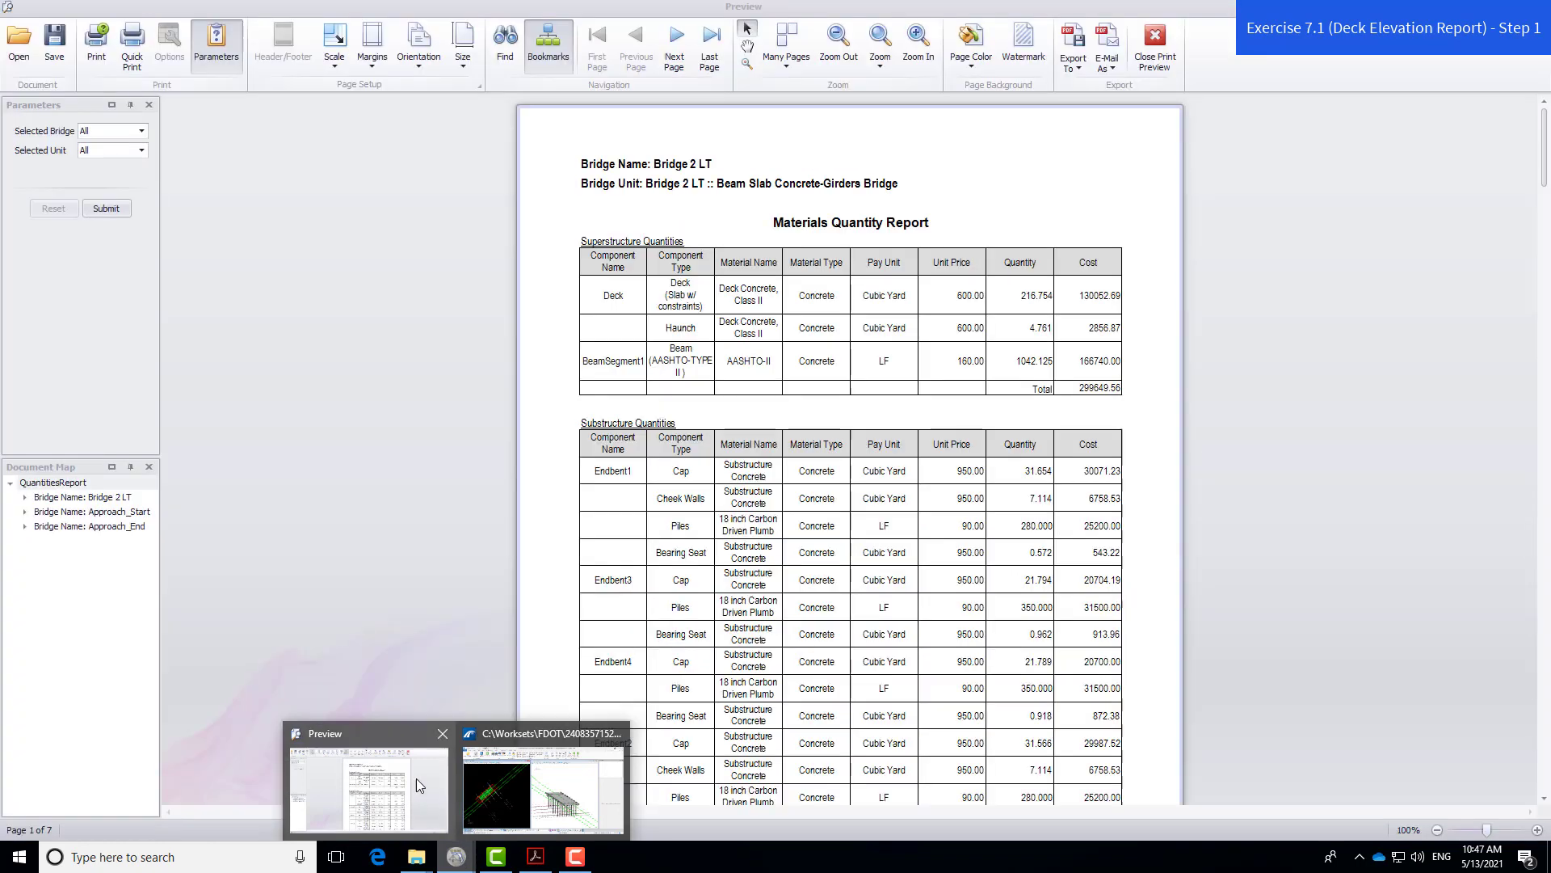
left_click(442, 735)
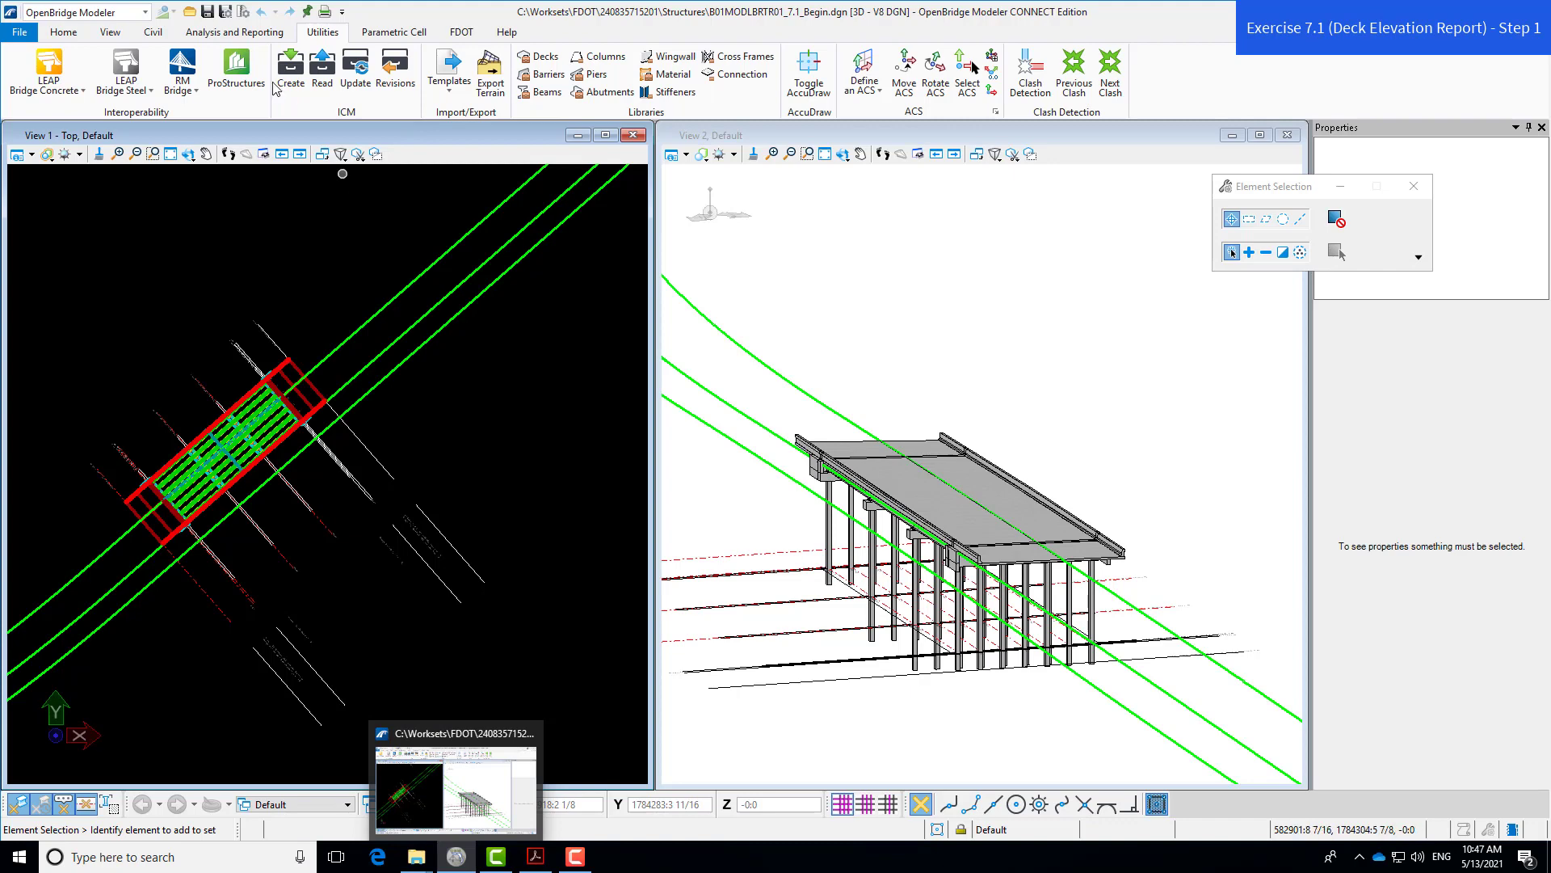
left_click(273, 36)
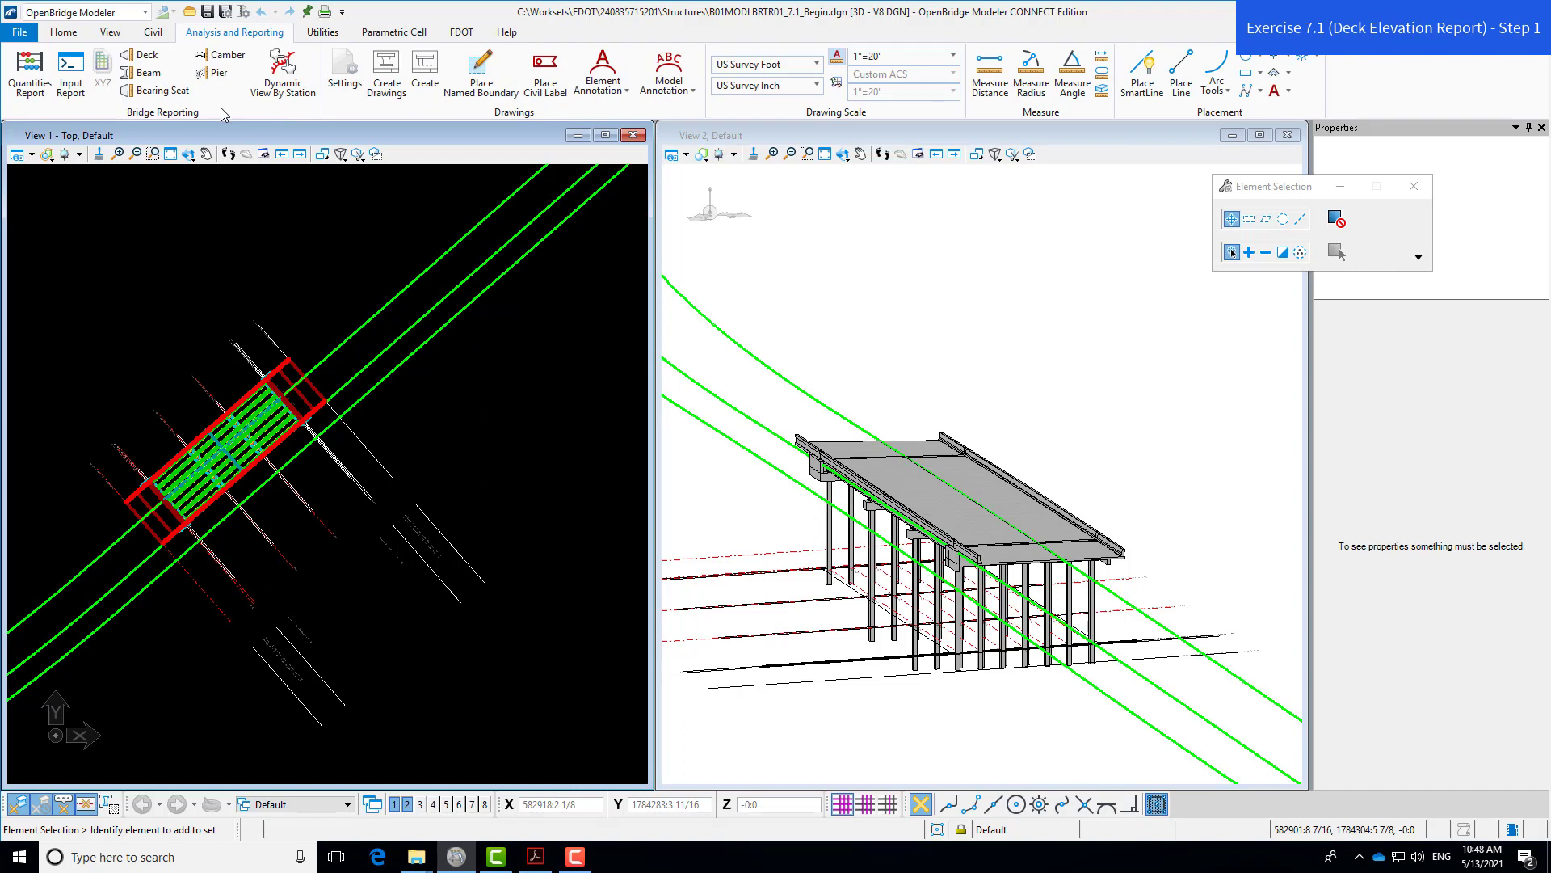
- Start a Deck elevation report and pick SupportLine1 in the top view as its start limit
left_click(155, 62)
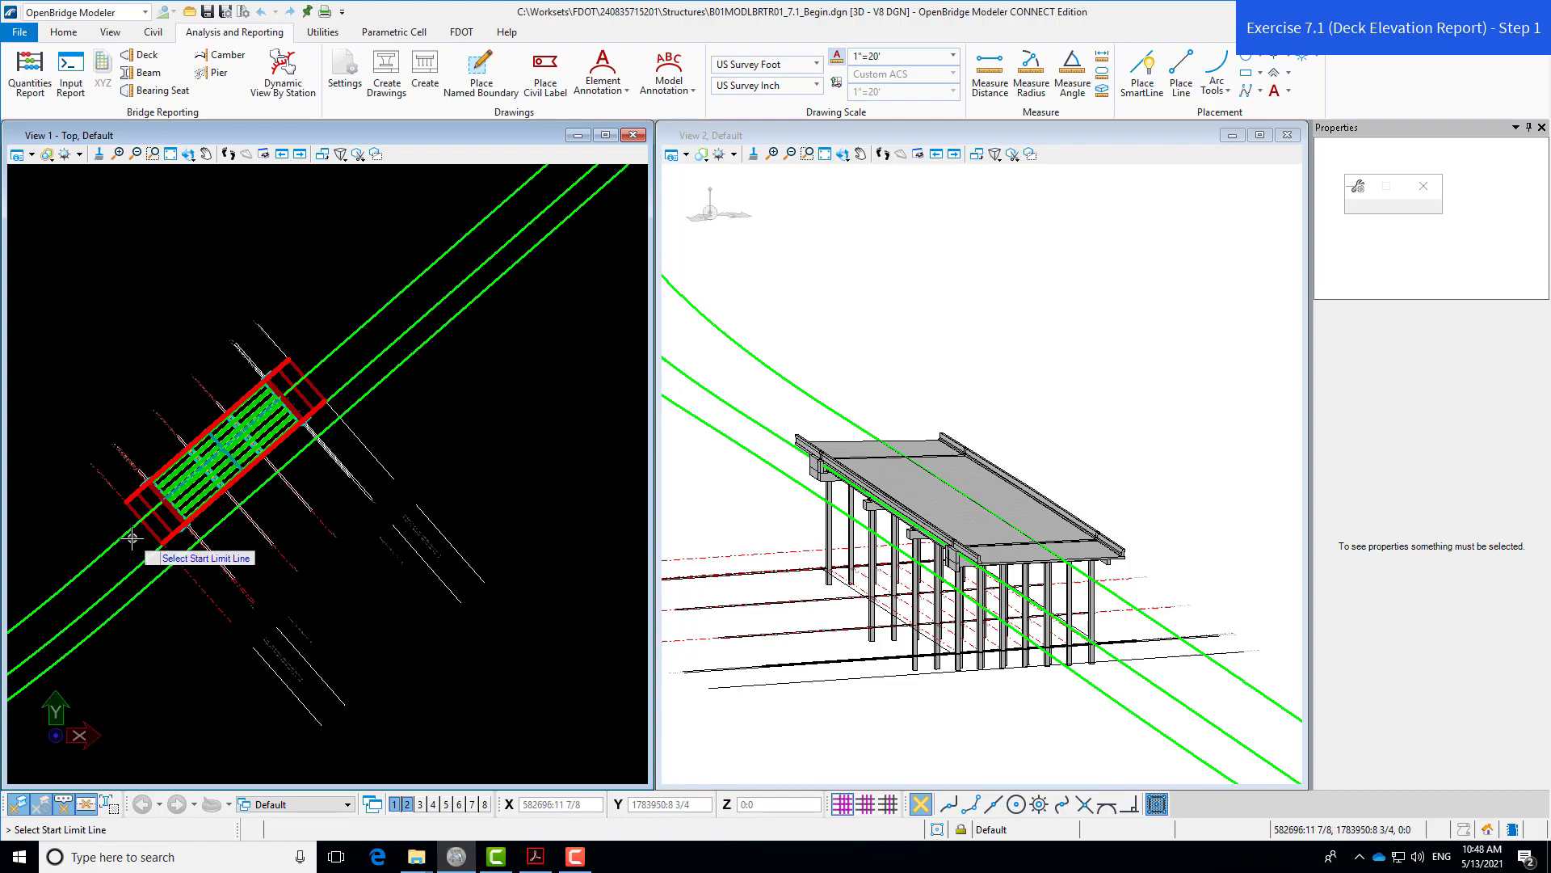
scroll(145, 459, "up", 4)
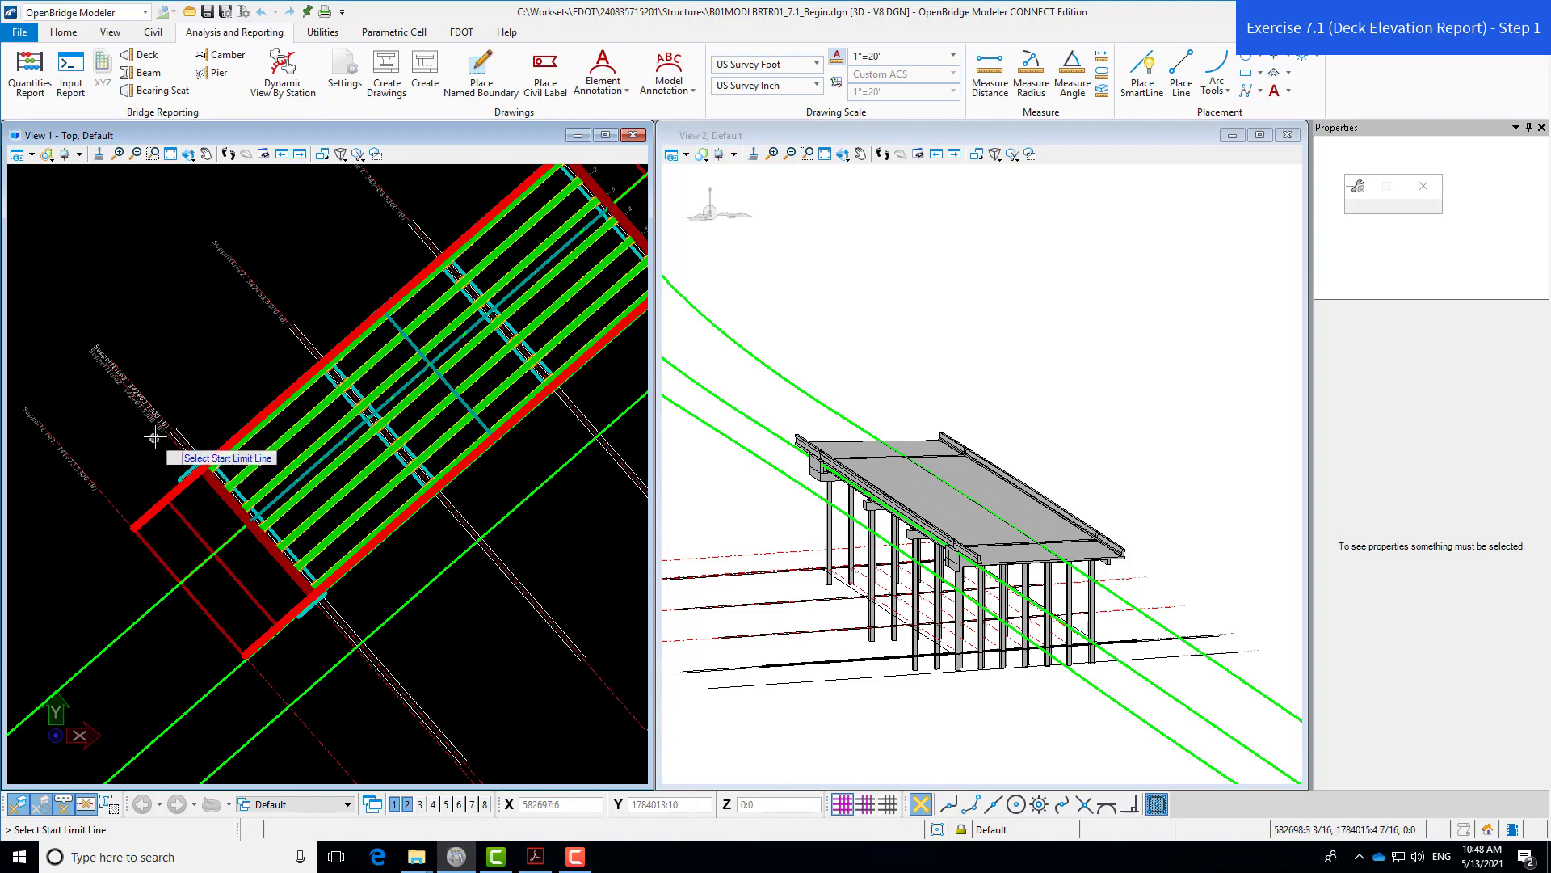
scroll(160, 417, "up", 1)
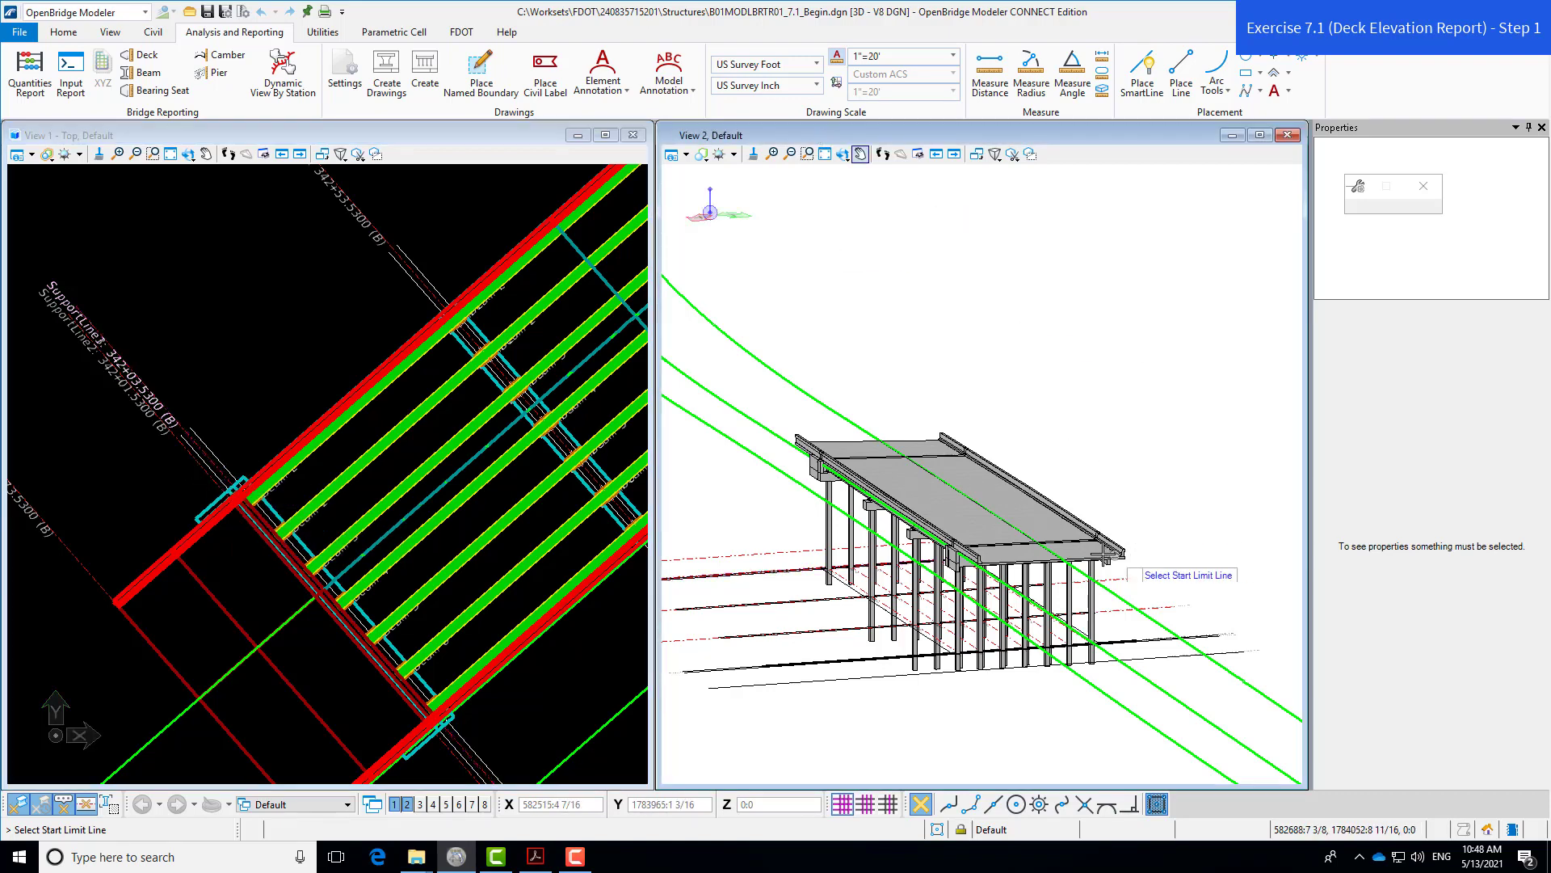
scroll(1099, 546, "up", 3)
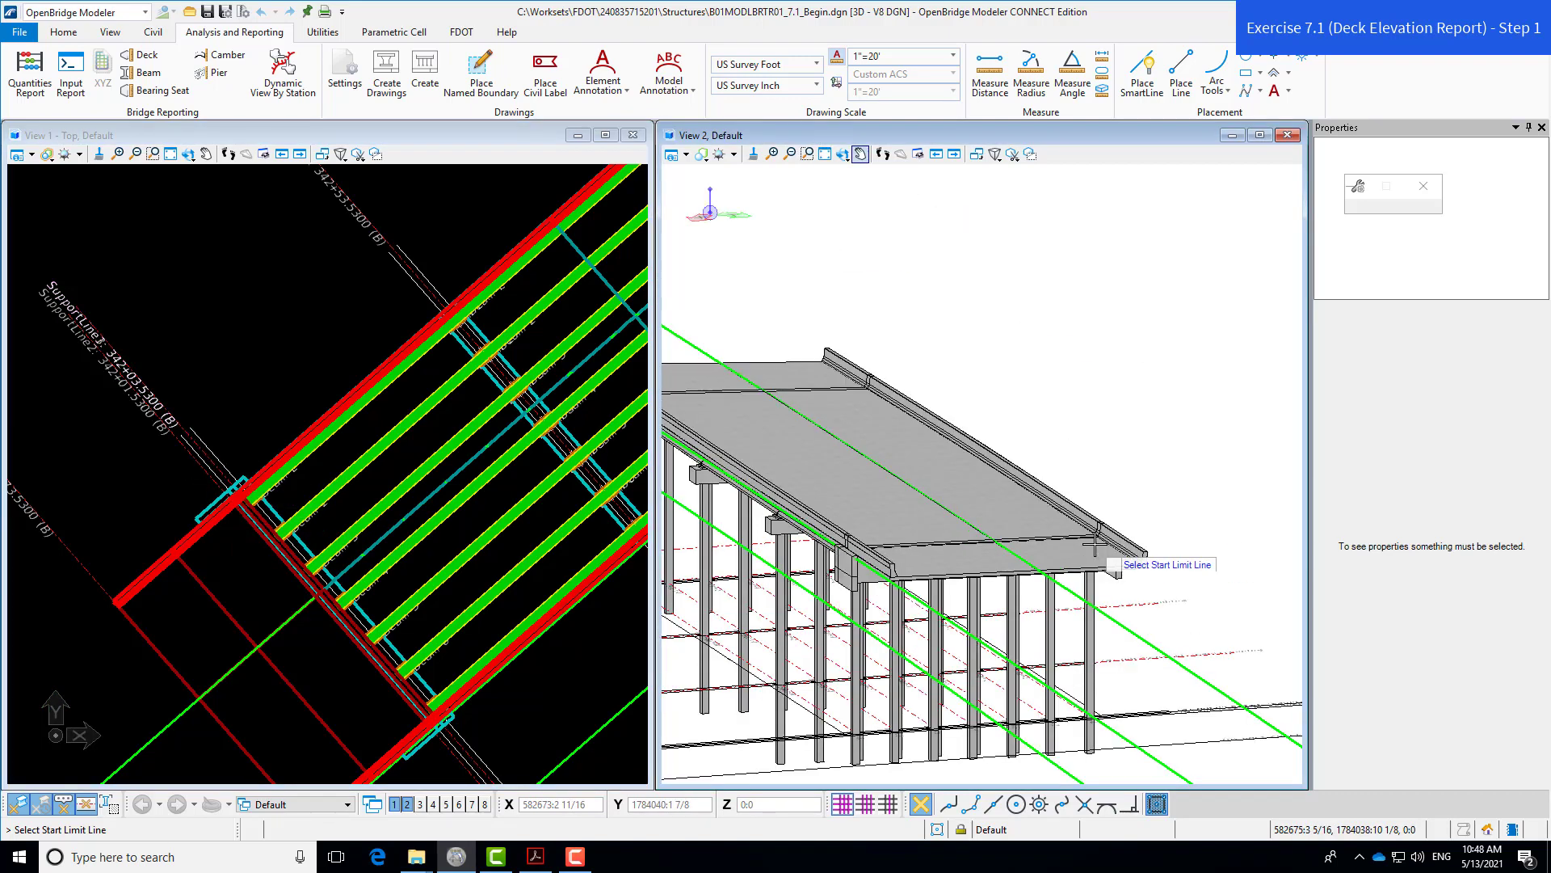
scroll(1101, 535, "up", 3)
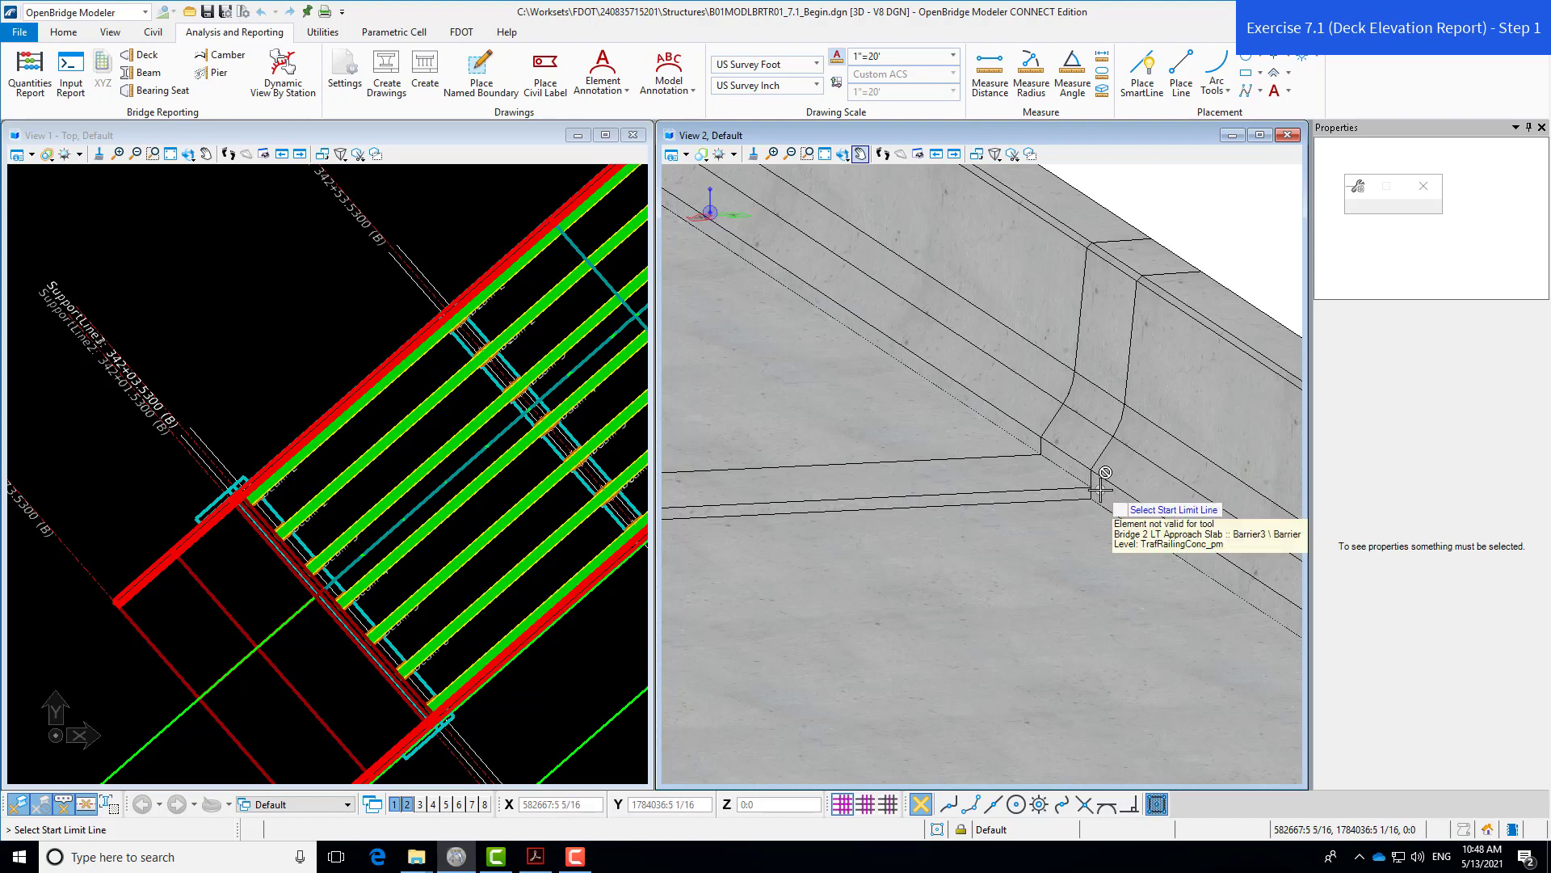
scroll(1095, 495, "down", 1)
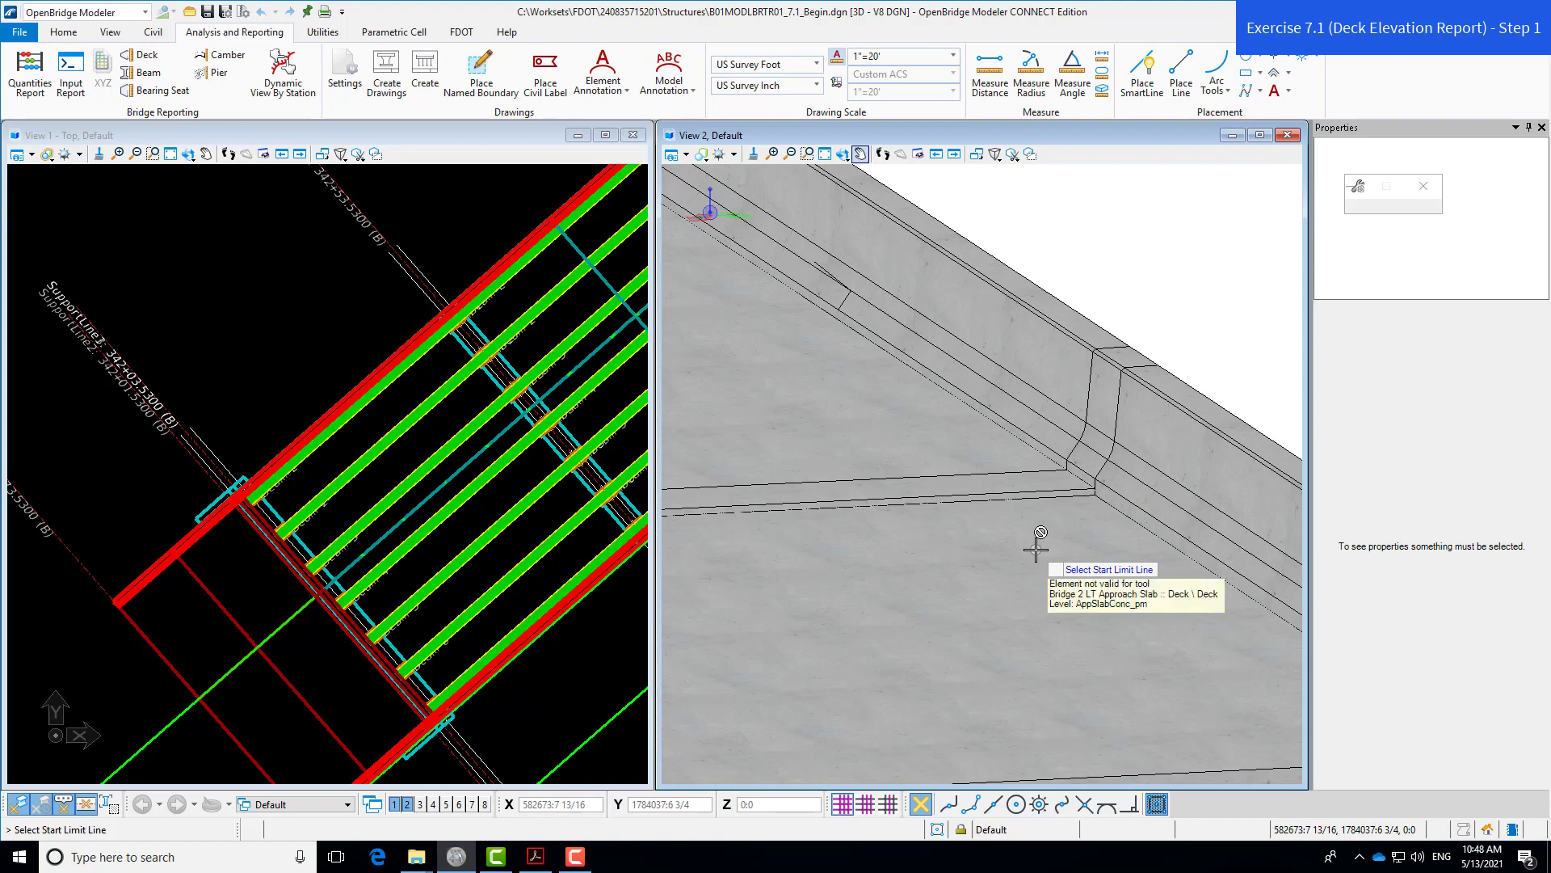
left_click(392, 132)
scroll(154, 452, "up", 2)
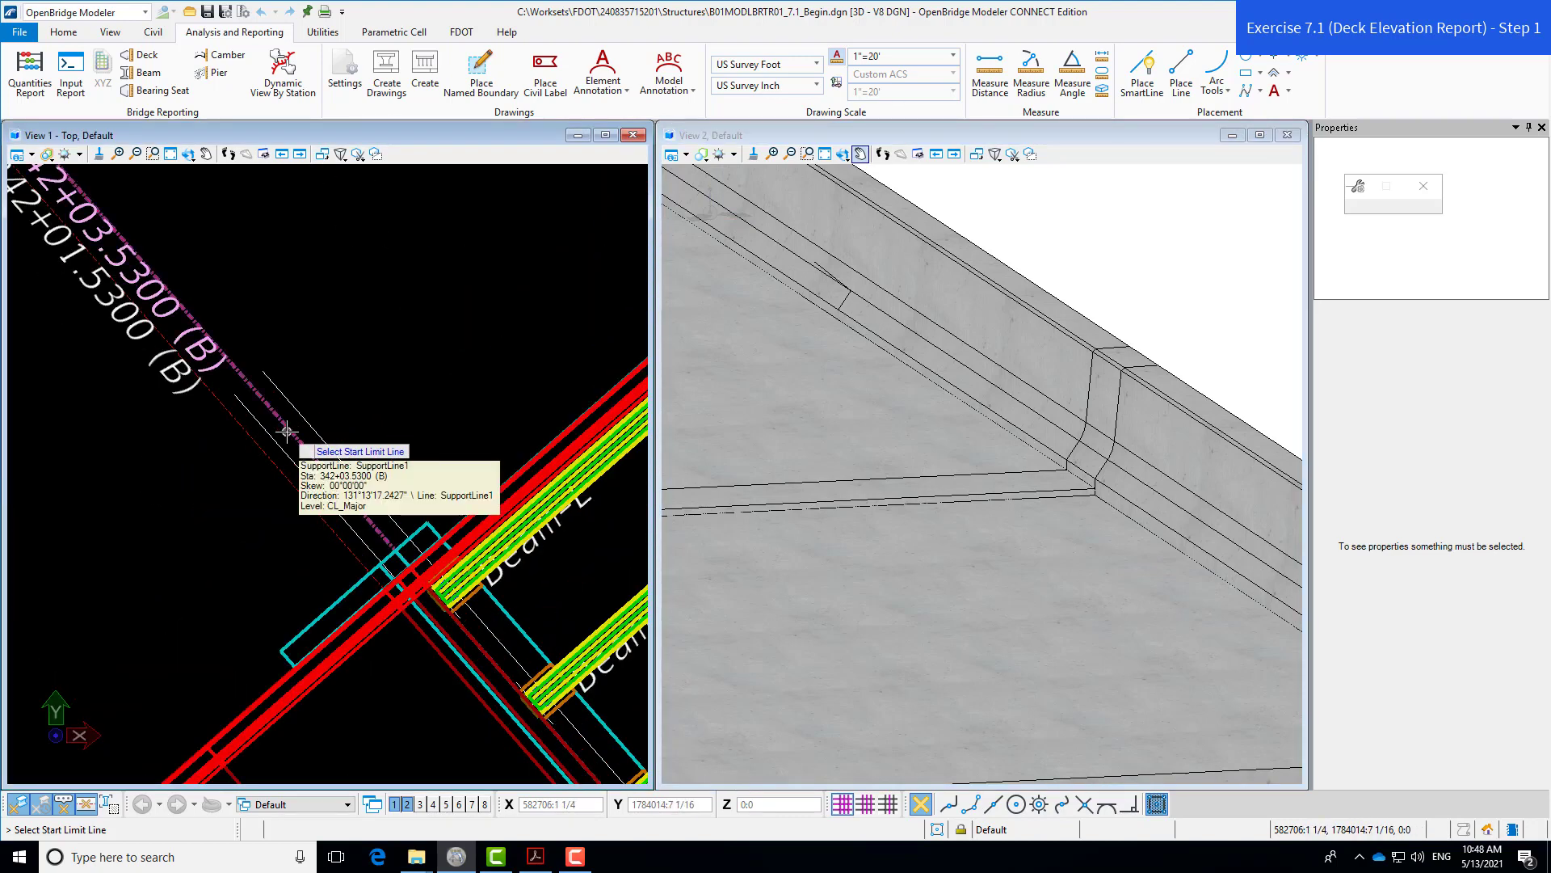
left_click(287, 432)
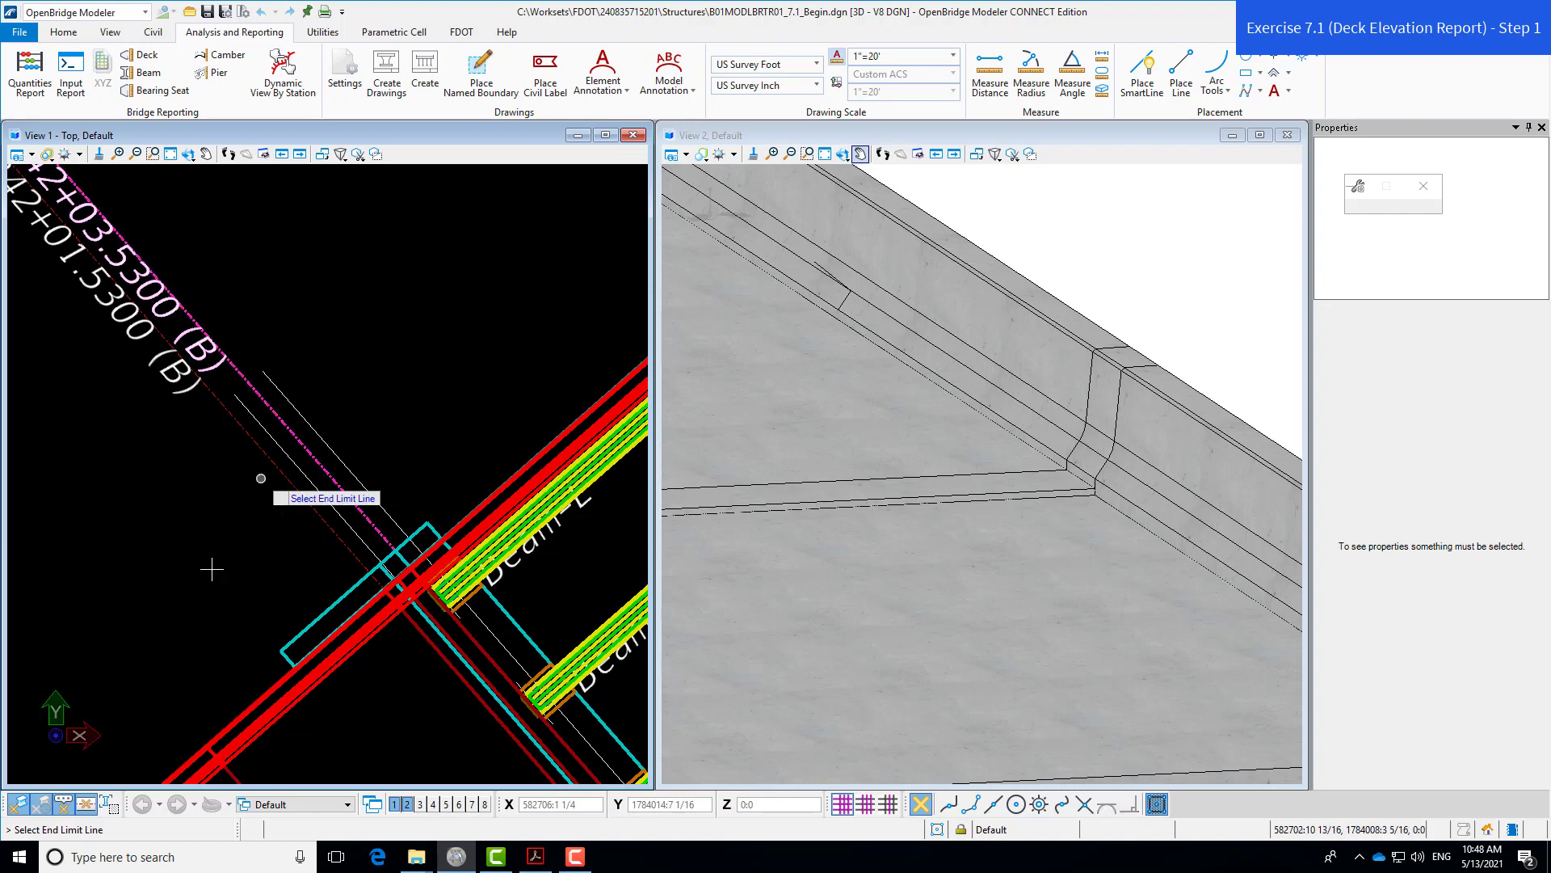
- Pick SupportLine4 as the deck elevation report's end limit
scroll(143, 595, "down", 1)
scroll(153, 602, "down", 1)
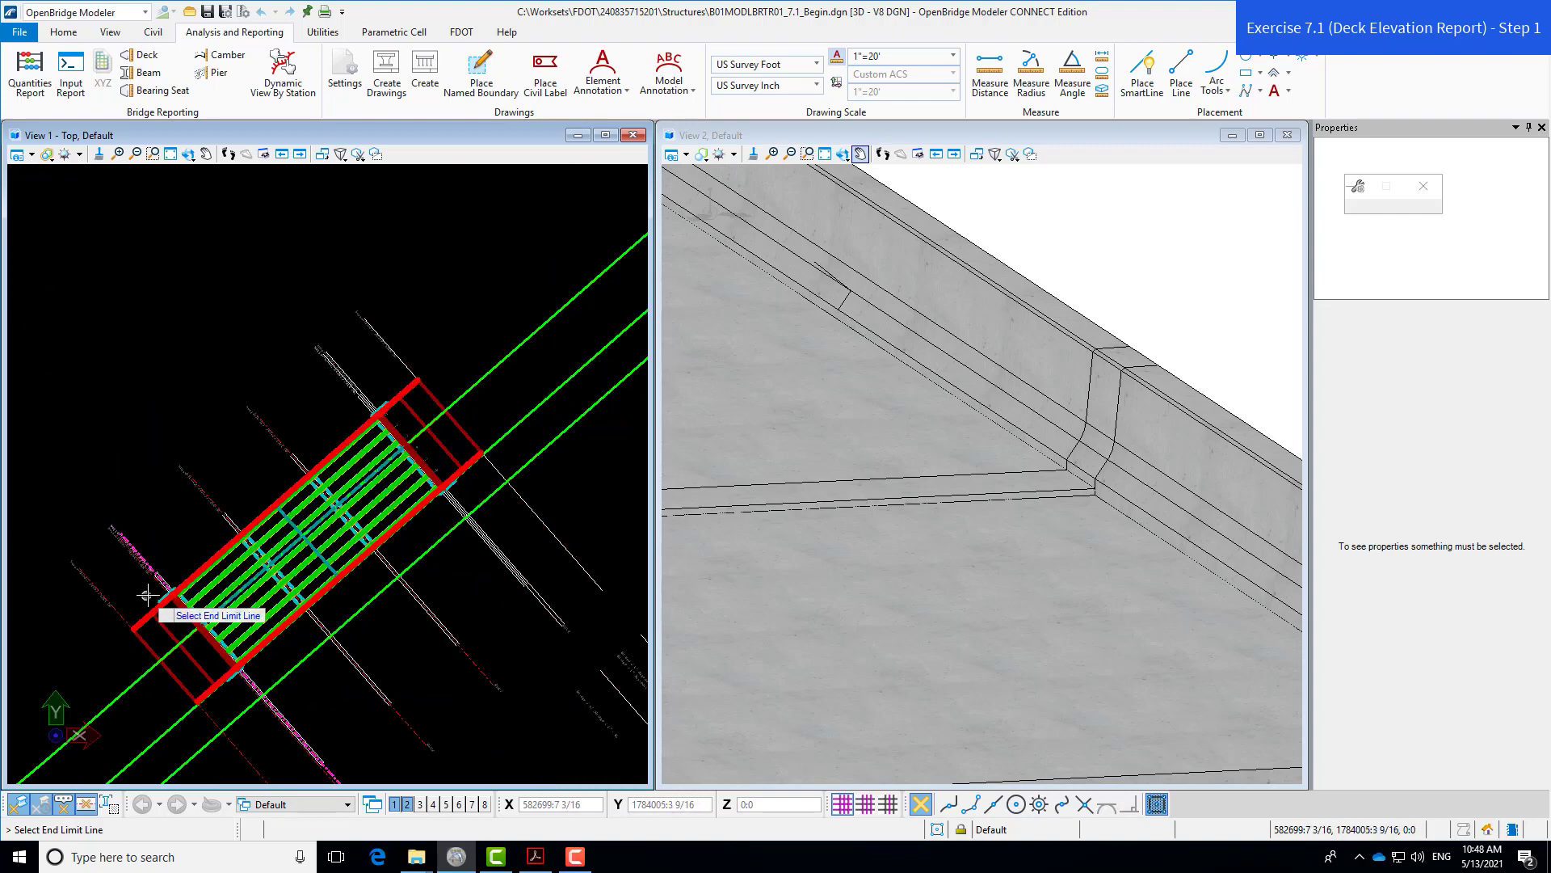
scroll(376, 412, "up", 2)
scroll(376, 412, "up", 3)
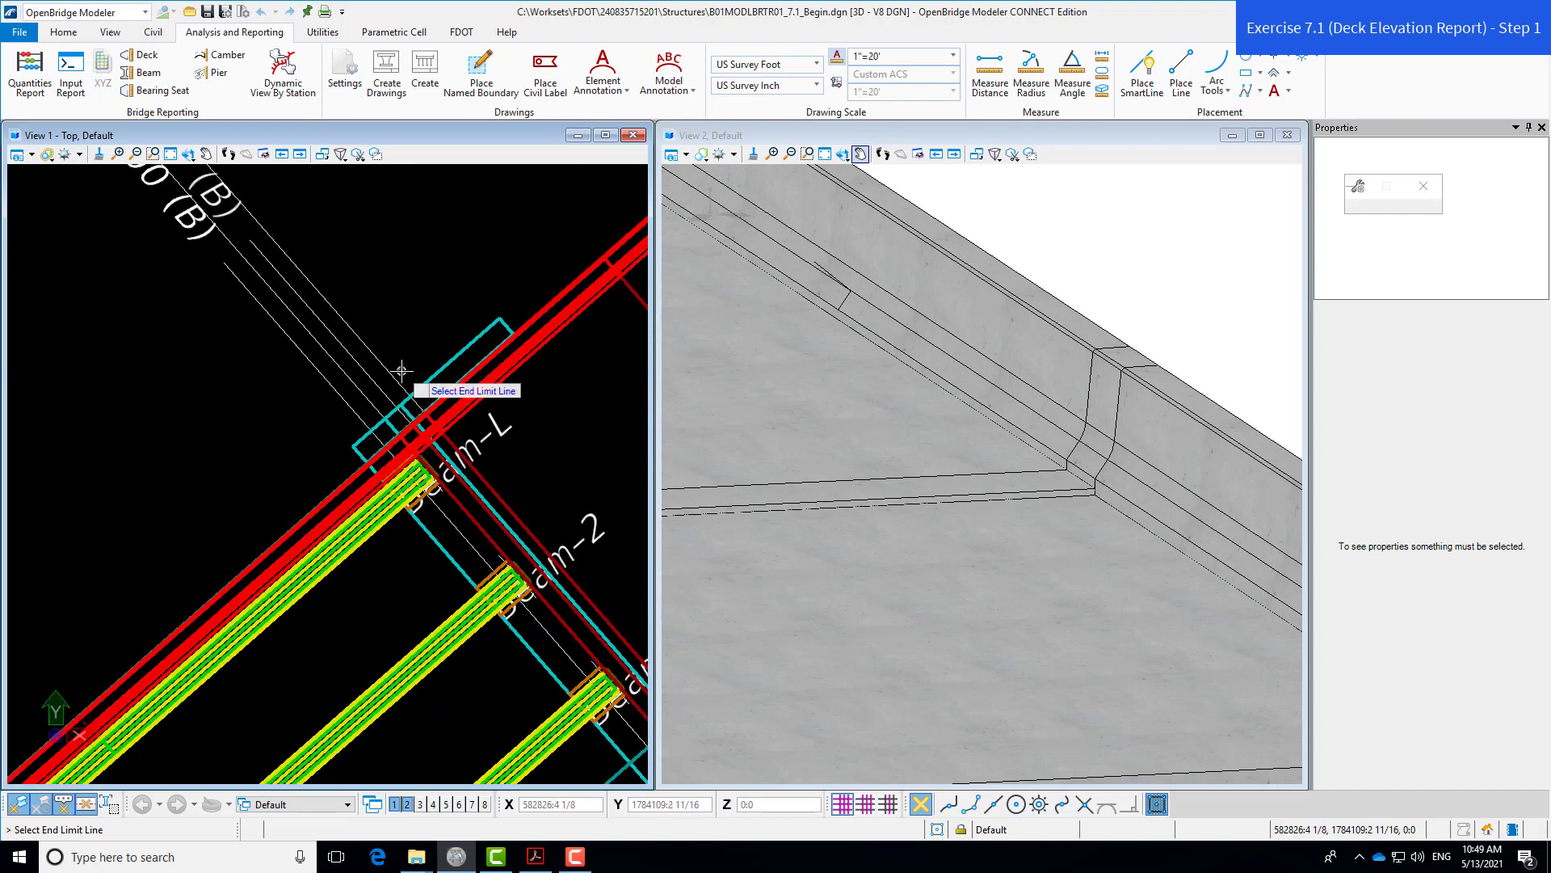
left_click(367, 398)
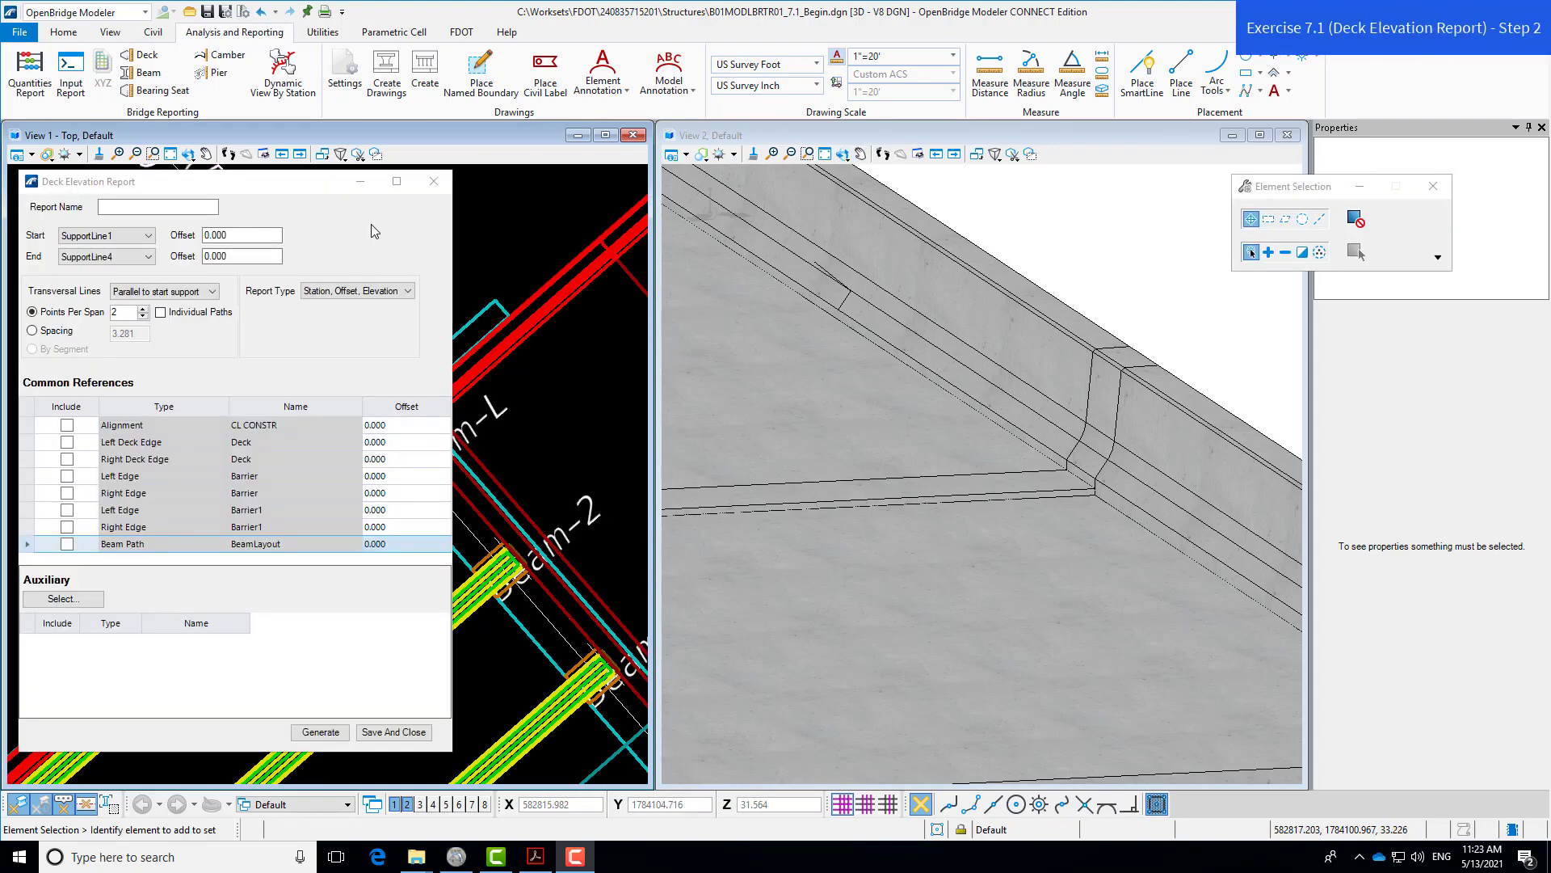
- Name the report 'Bridge 2 Deck Elevations' and keep transversal lines parallel to start support
left_click(301, 186)
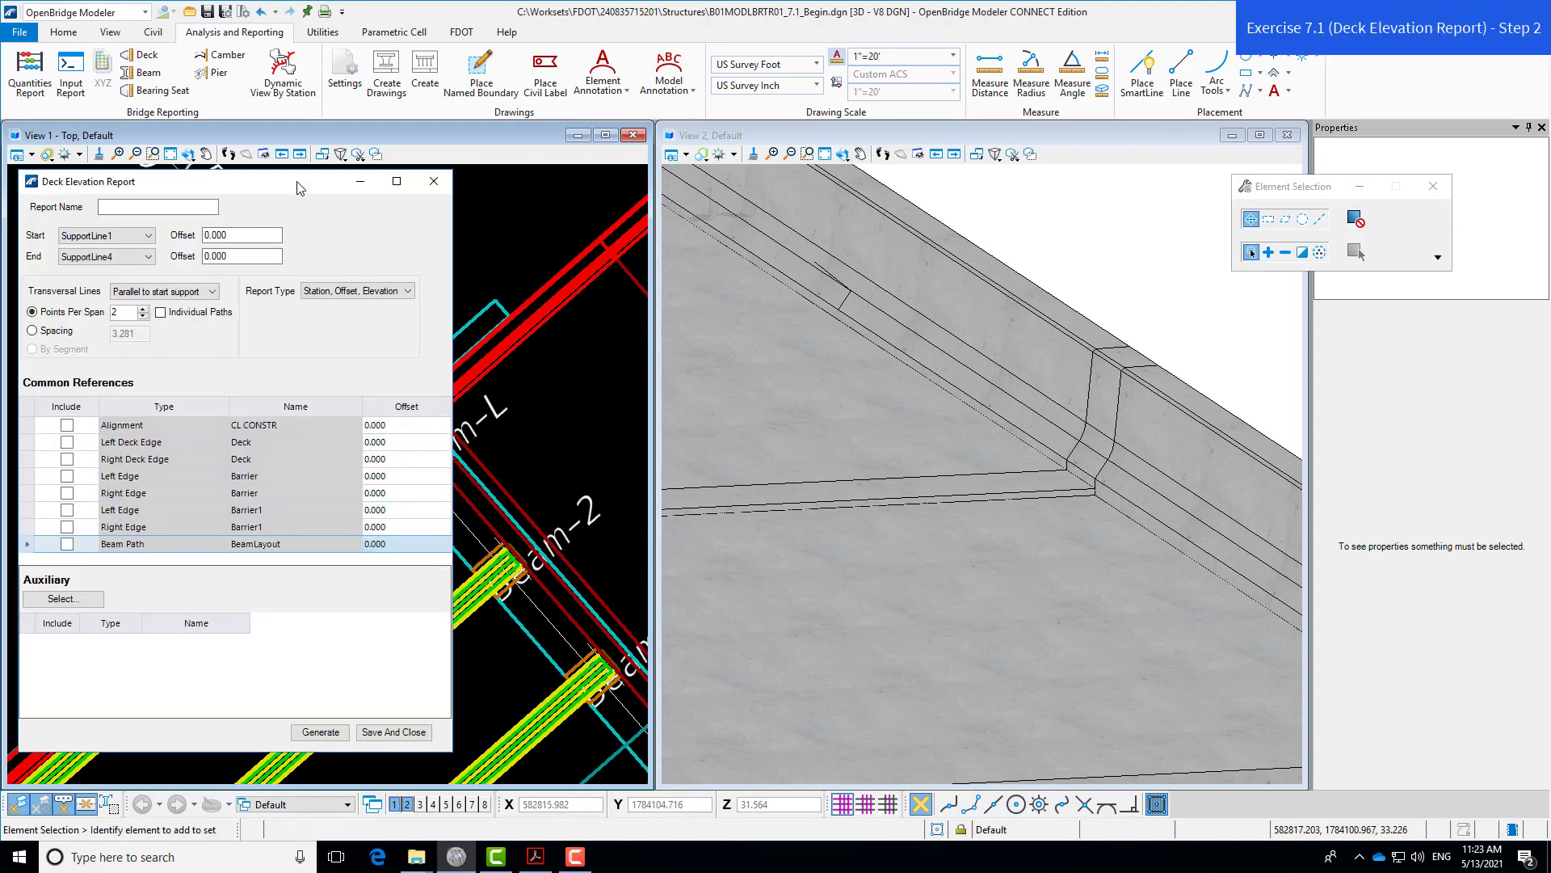
left_click(172, 207)
type("Bridge 2 Deck Elevations")
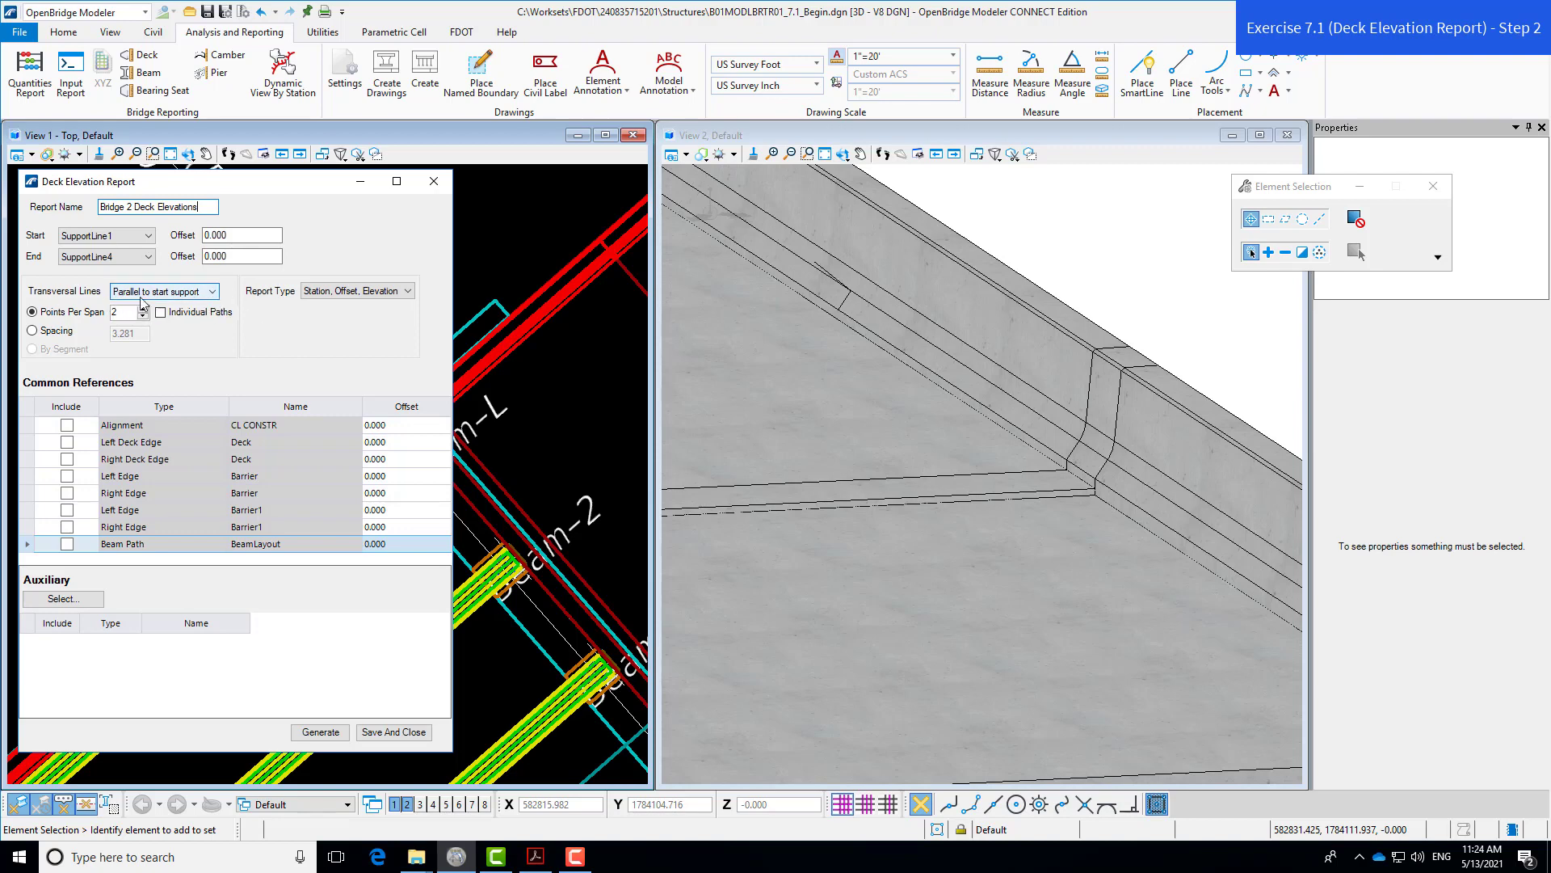
left_click(213, 295)
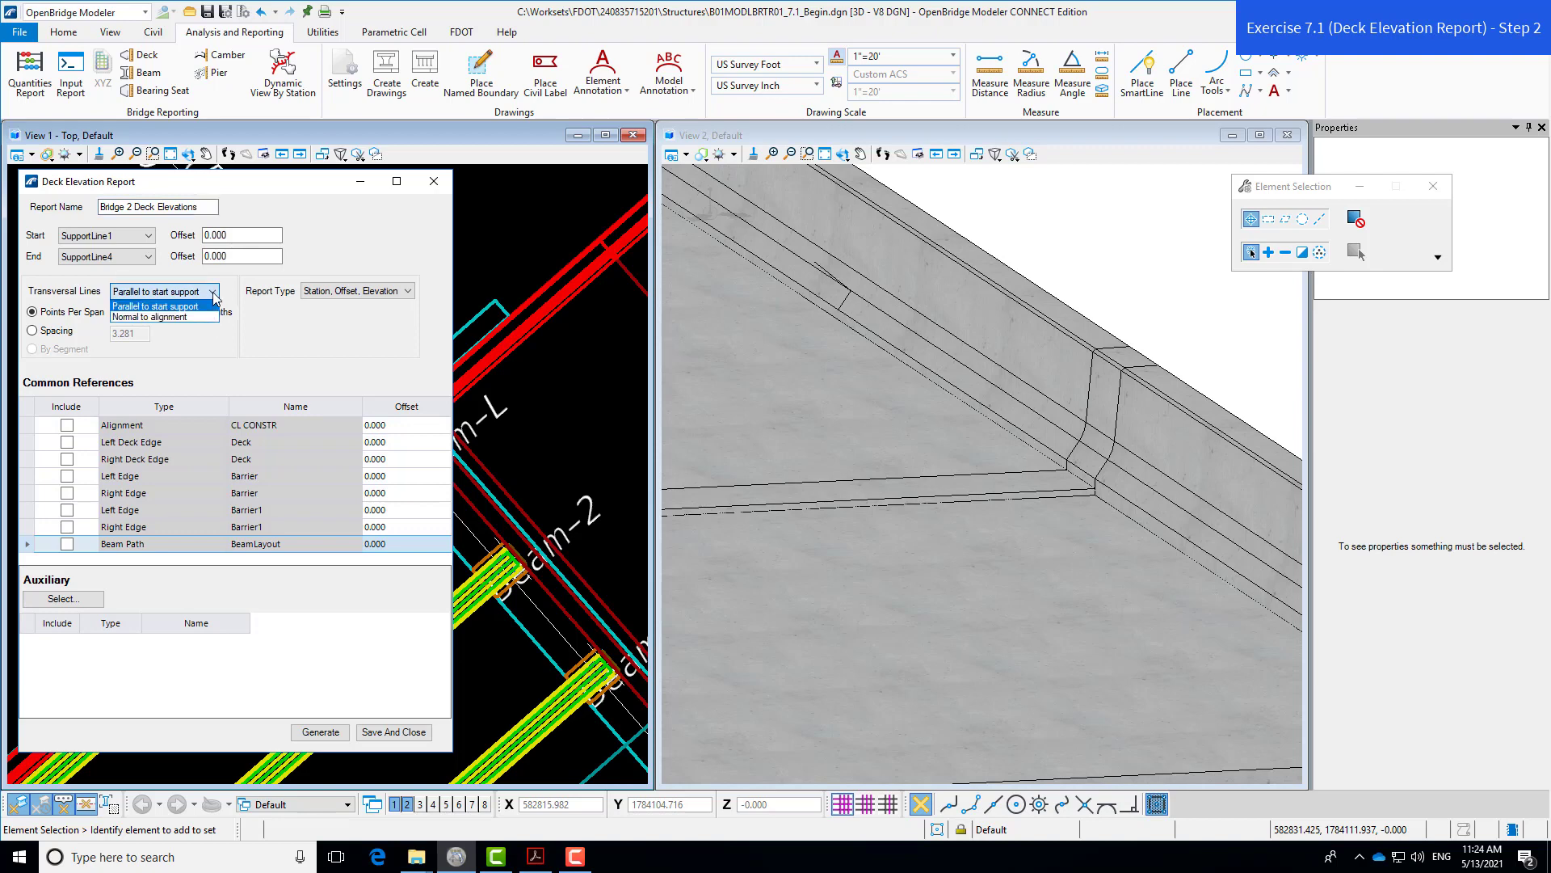
left_click(214, 294)
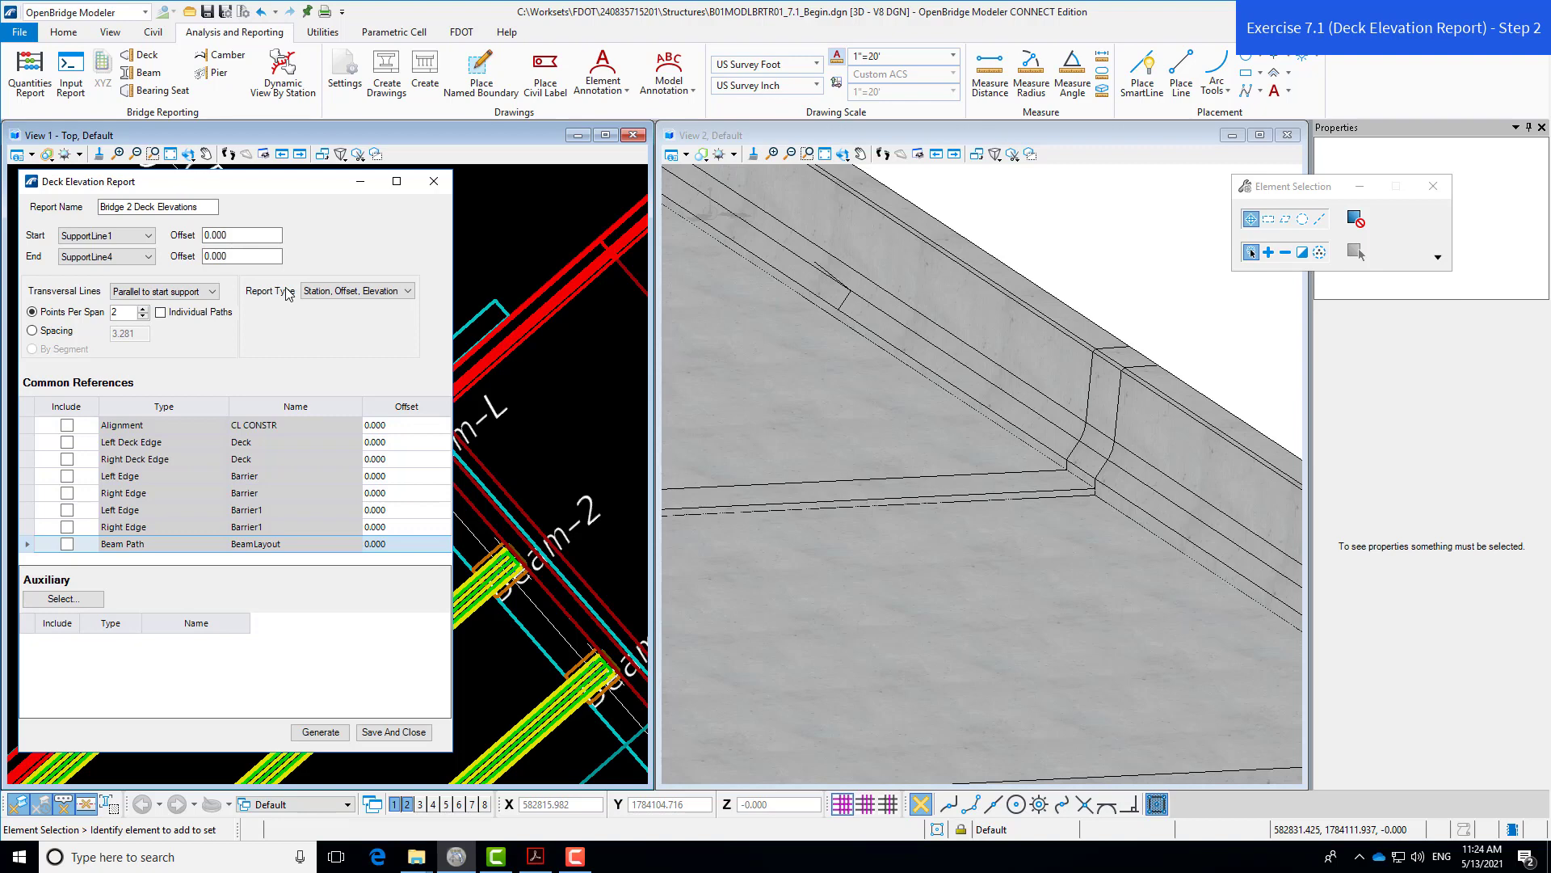
left_click(408, 293)
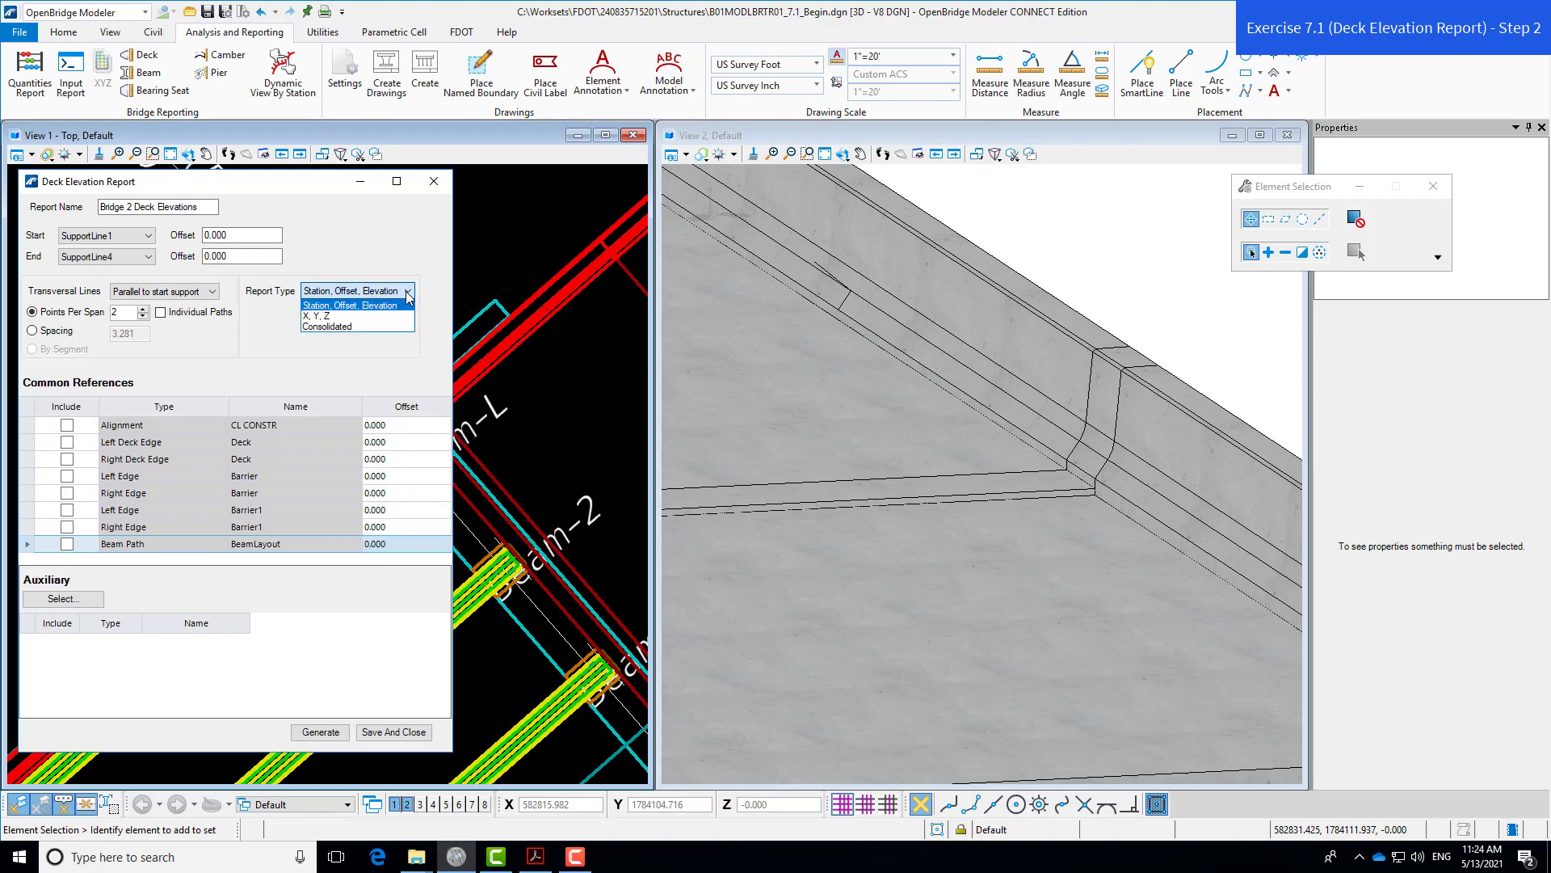
- Set Consolidated report type, 6 points per span, and include CL CONSTR at -32 offset
left_click(350, 328)
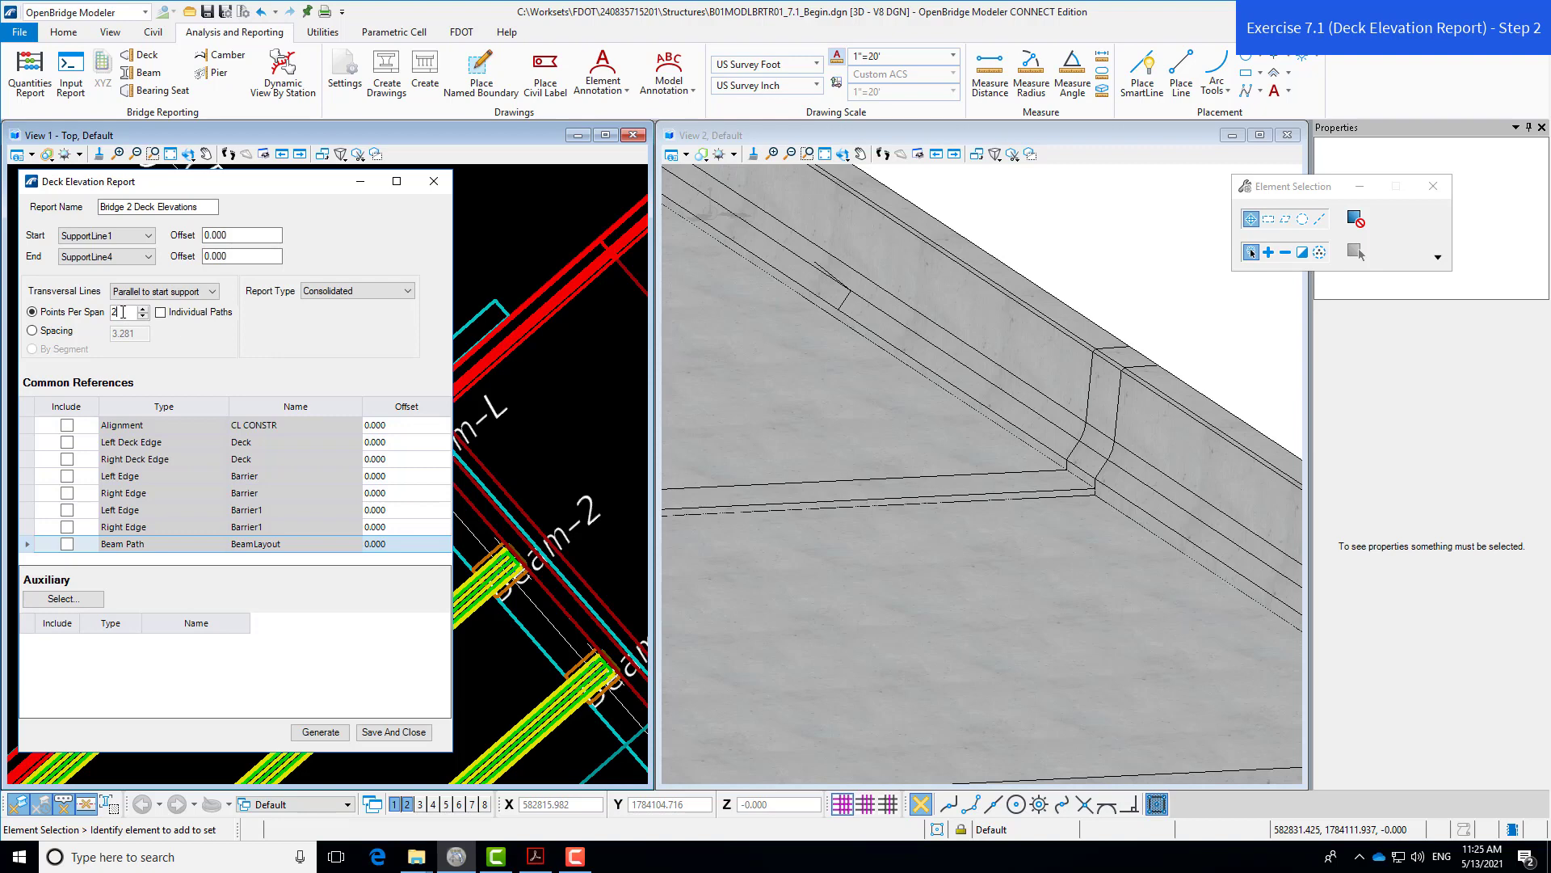
left_click_drag(124, 312, 111, 312)
type("6")
left_click(68, 426)
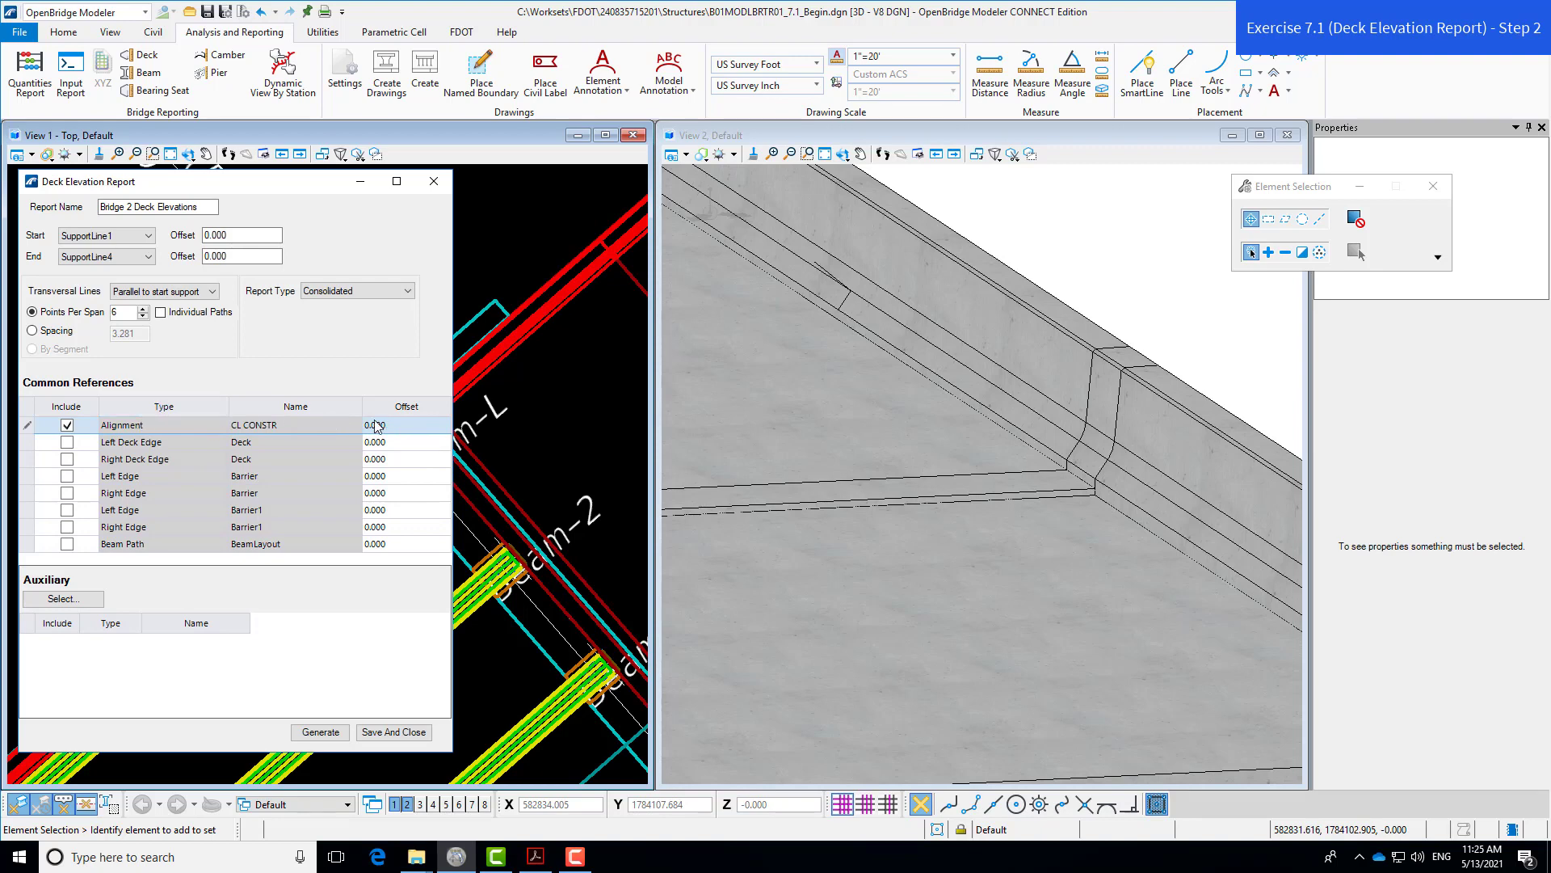
left_click(408, 426)
key("ctrl+a")
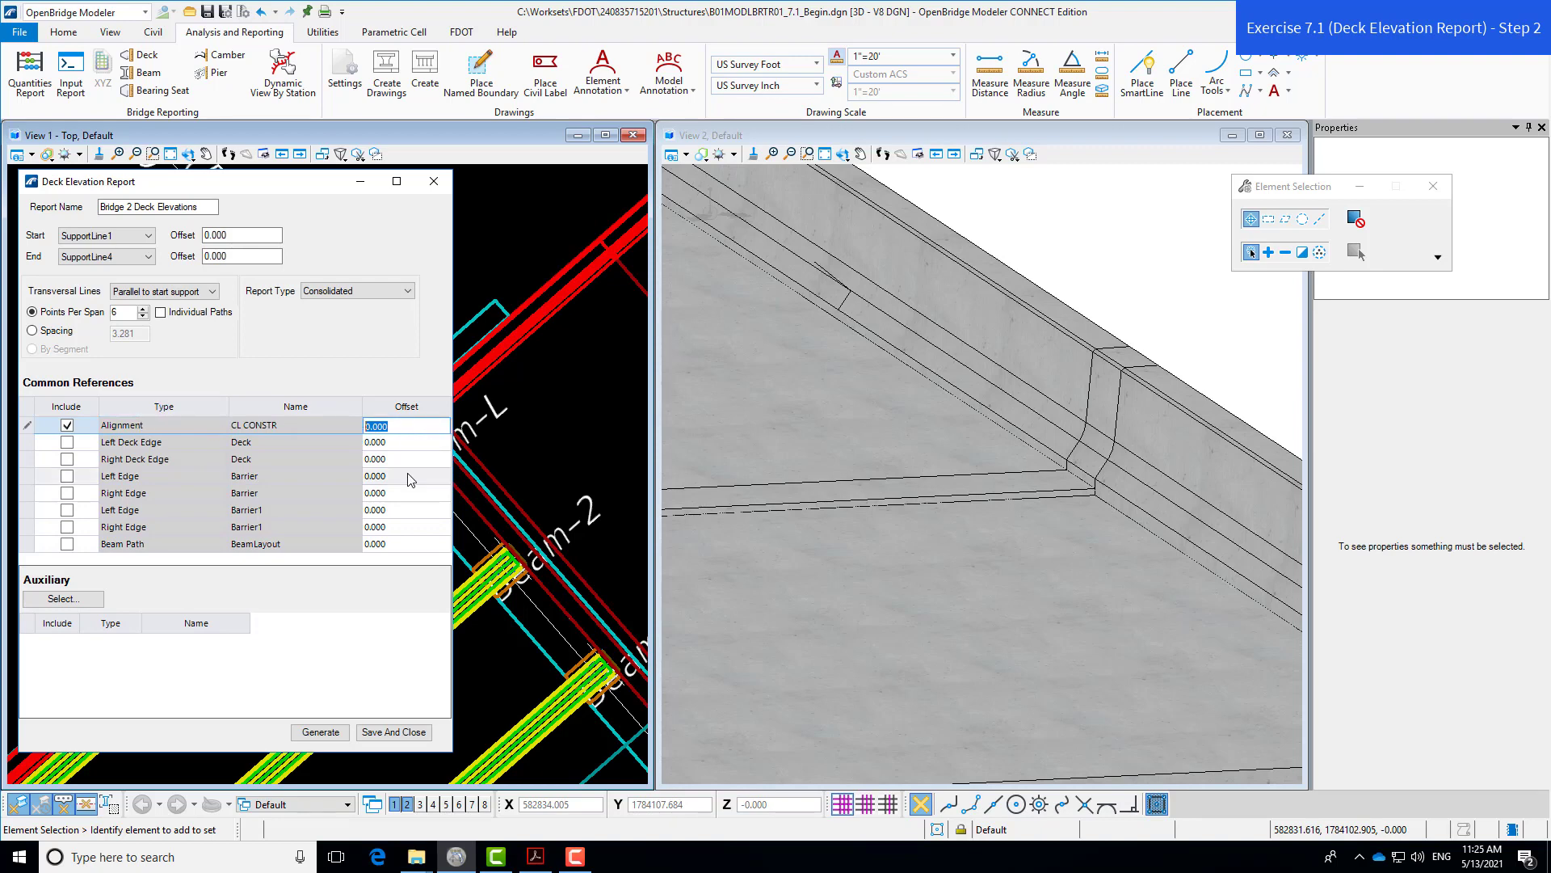
type("-32")
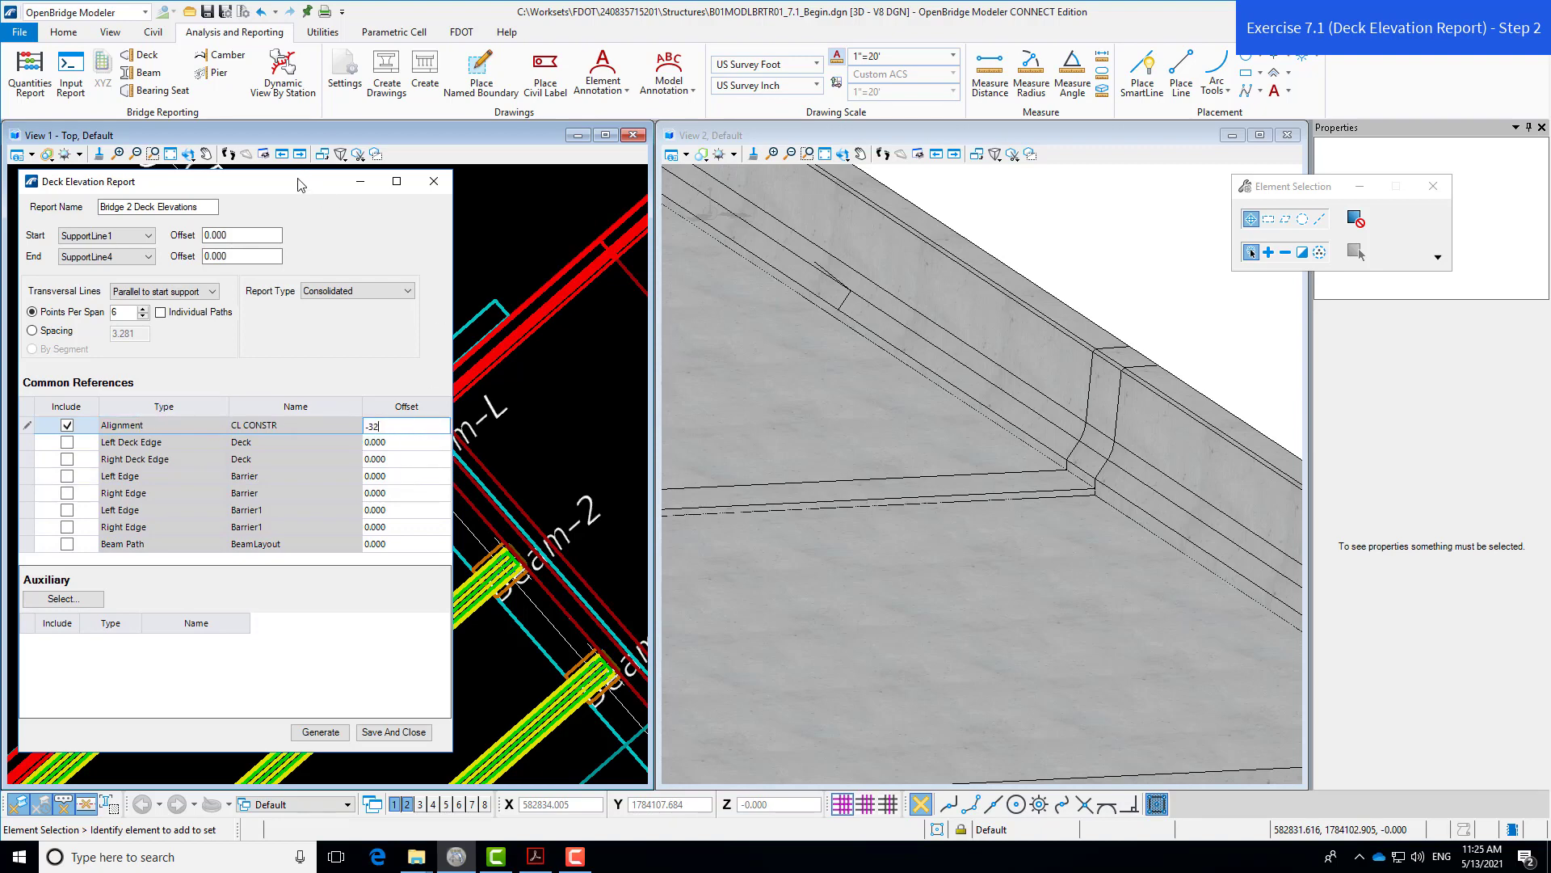
- Include the left and right deck edges, both barrier edges and the Beam Path as references
left_click_drag(306, 189, 1057, 235)
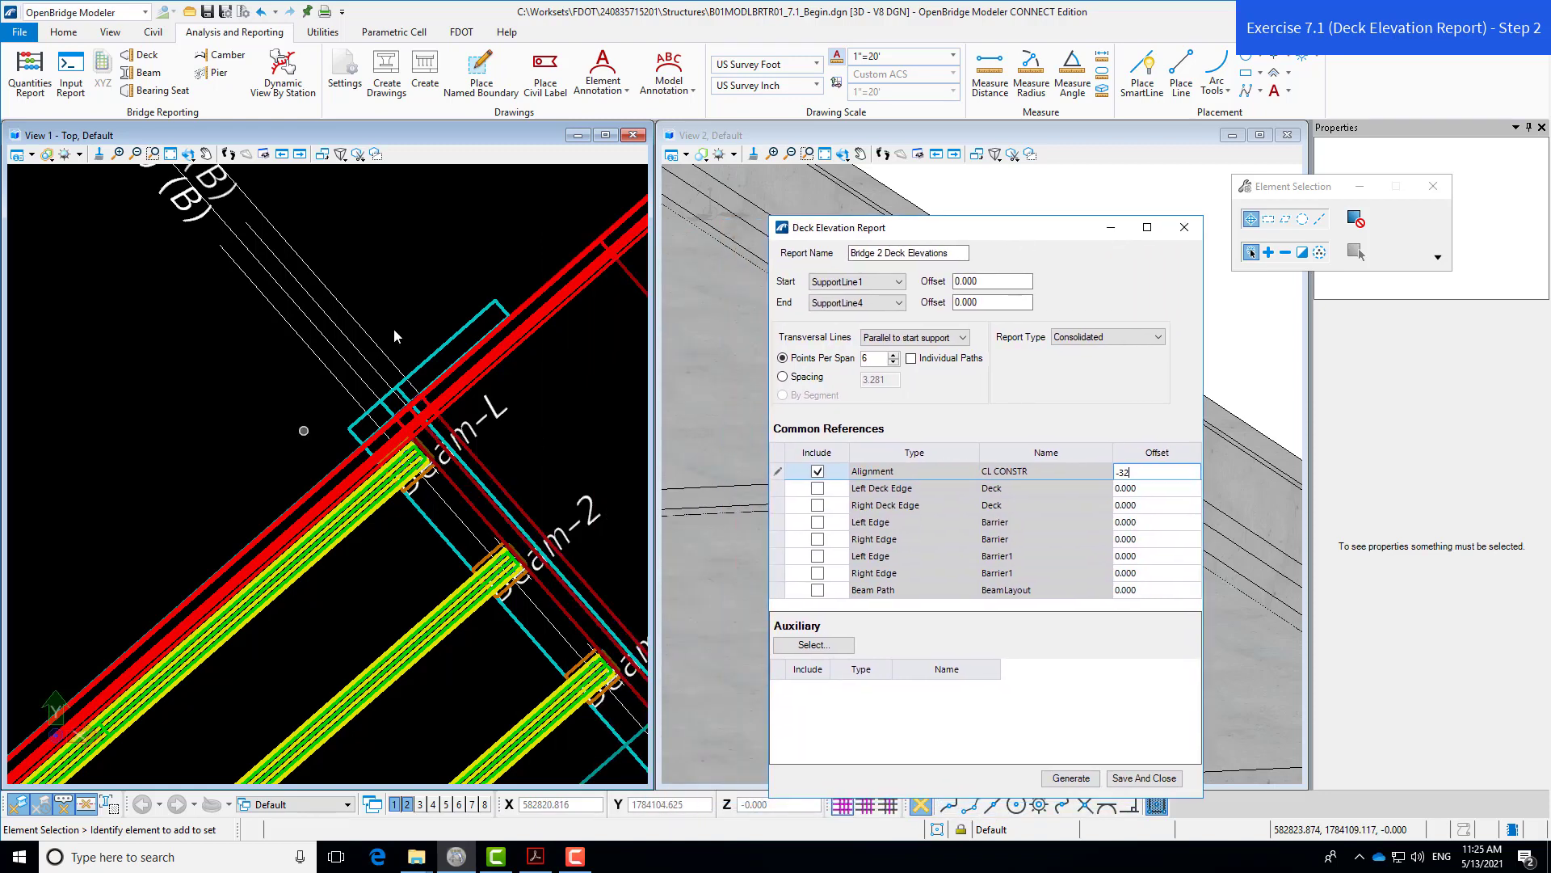
scroll(444, 312, "down", 3)
scroll(444, 312, "down", 3)
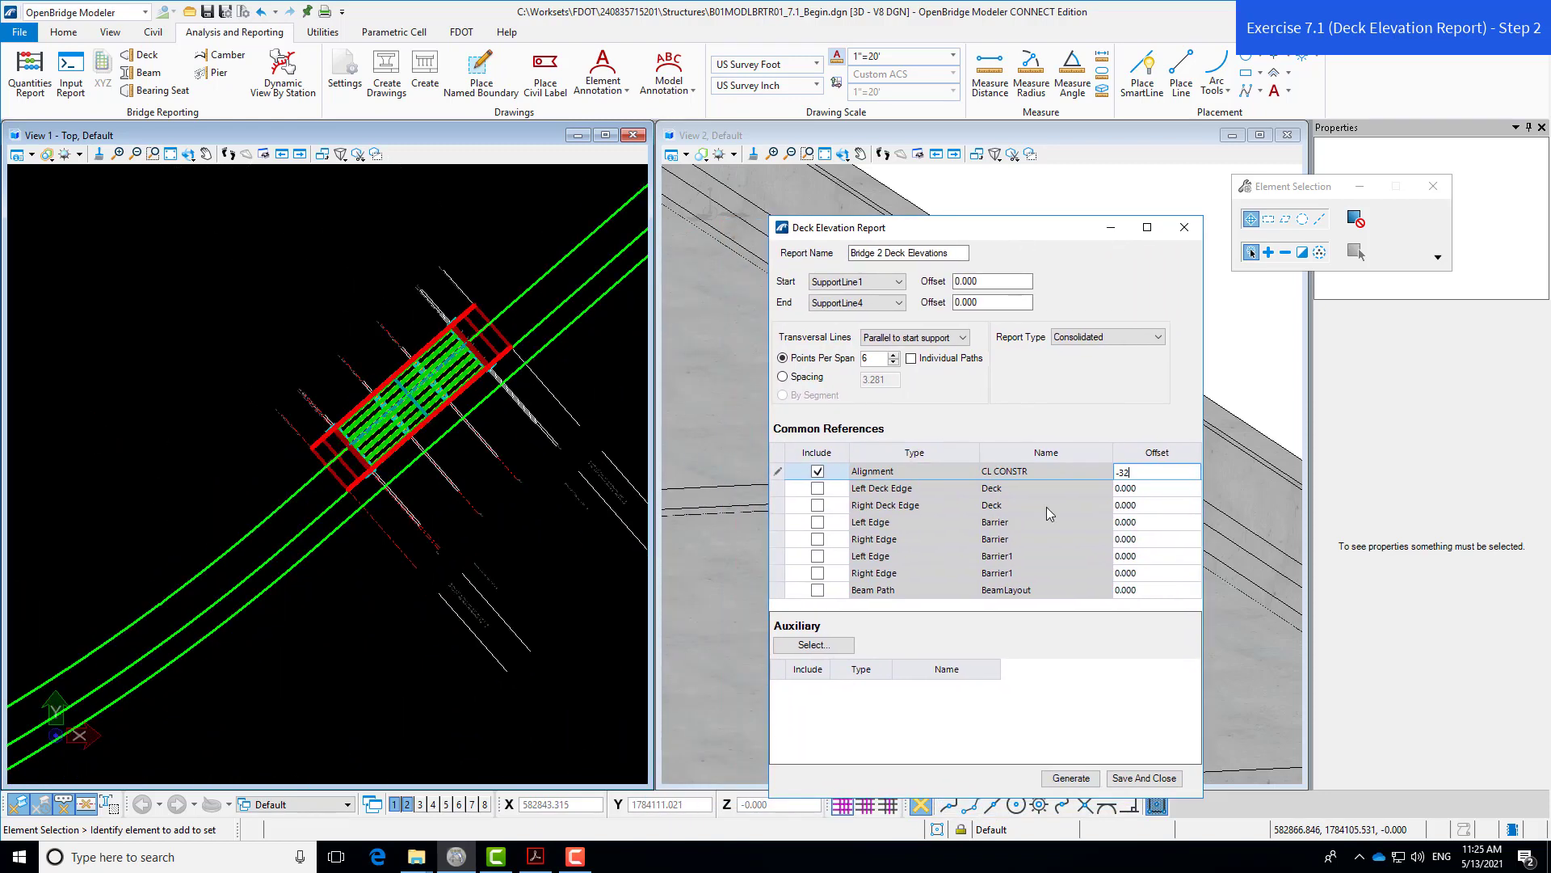
scroll(336, 483, "up", 5)
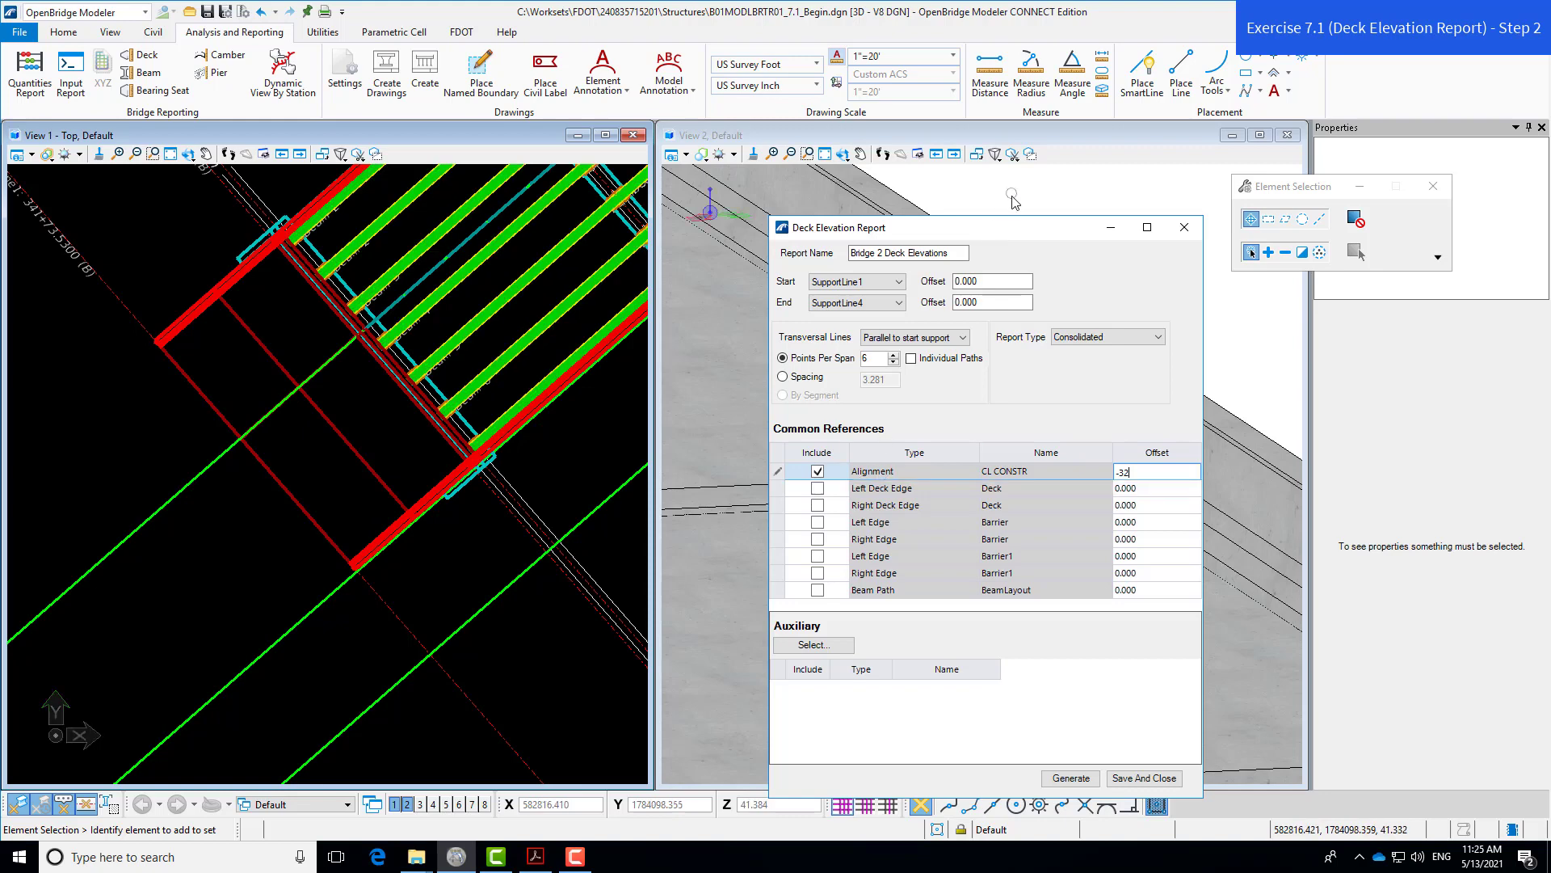
left_click(818, 490)
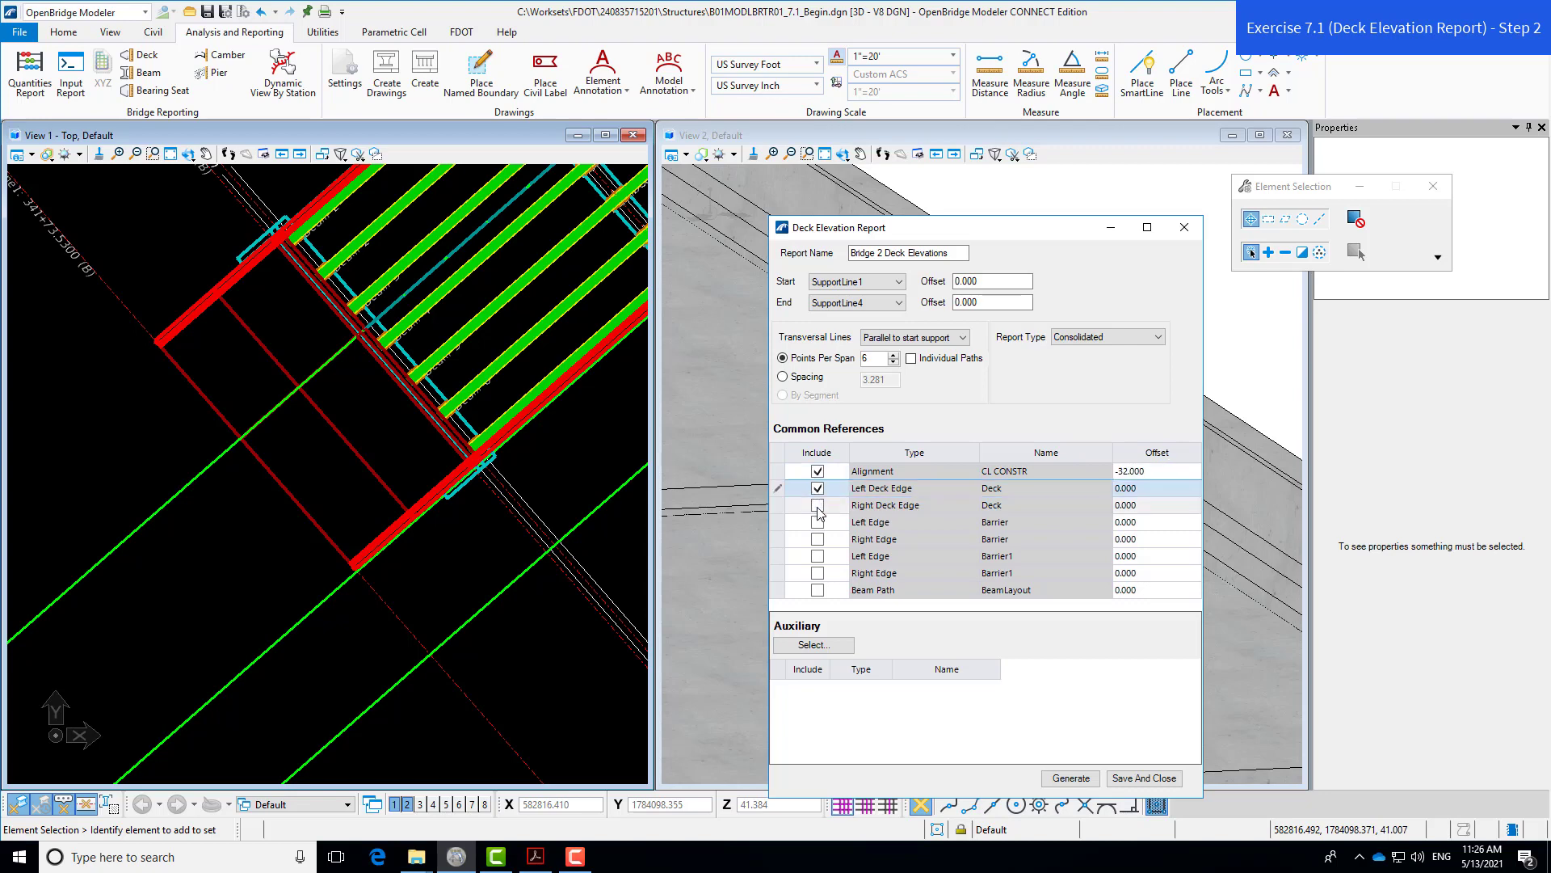
left_click(817, 507)
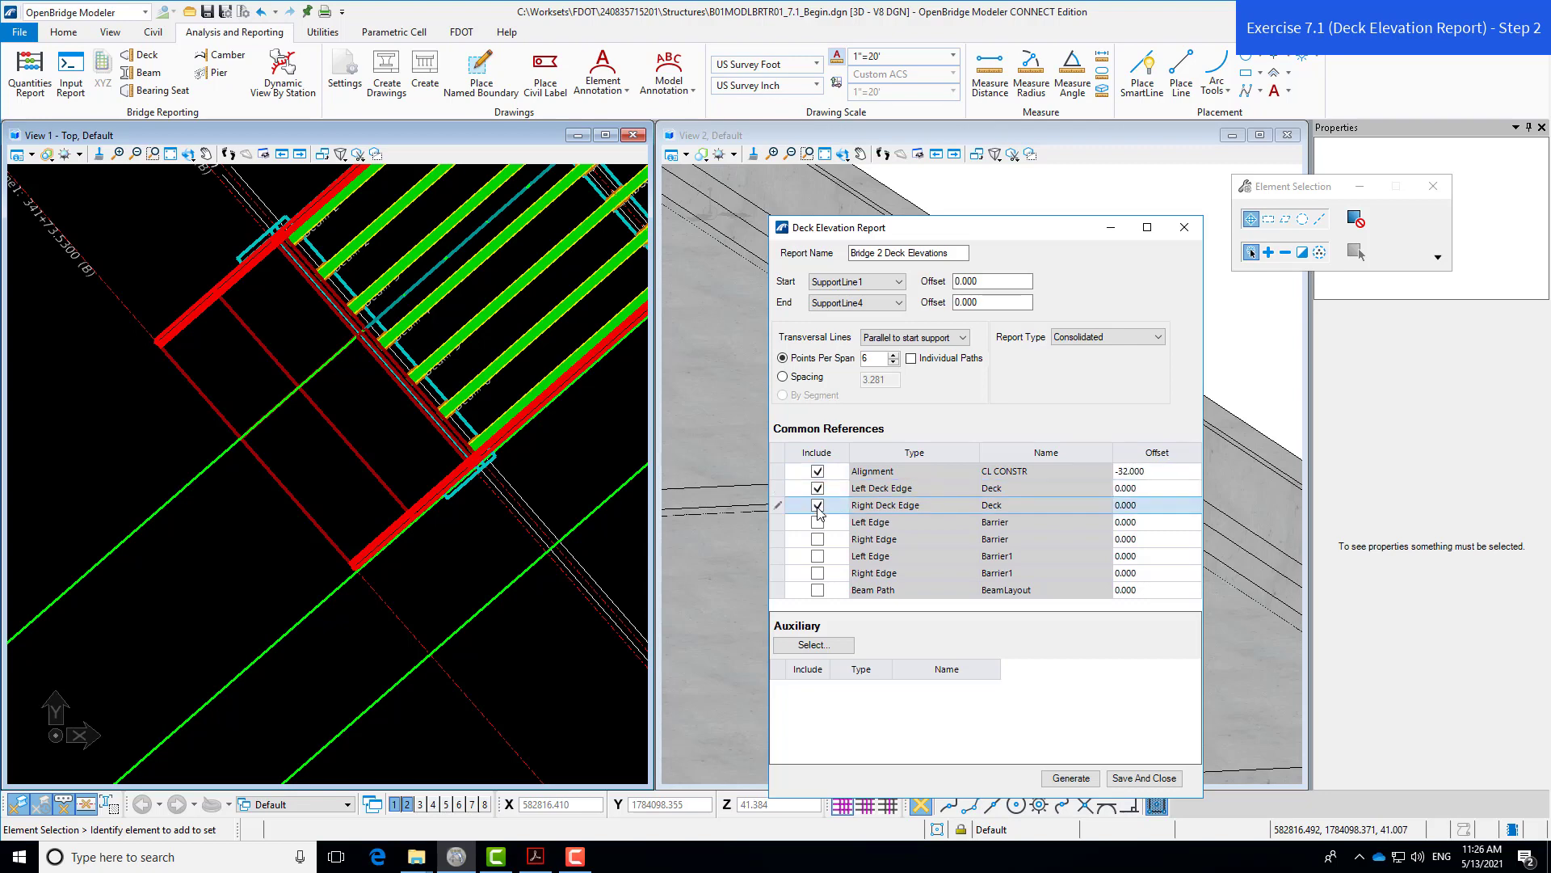
scroll(461, 523, "down", 2)
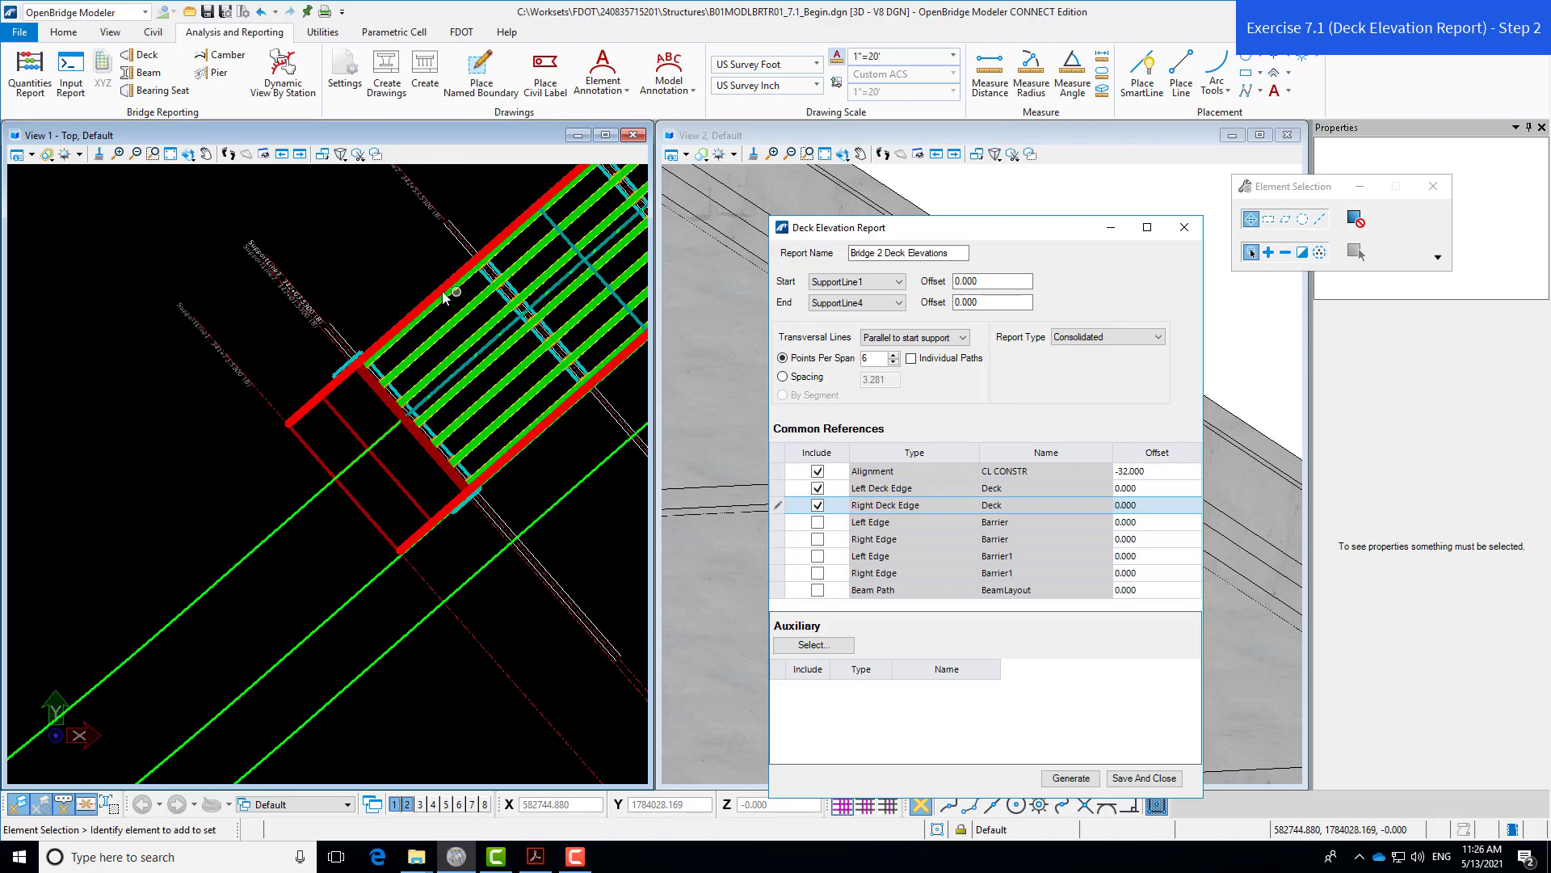
scroll(443, 293, "up", 2)
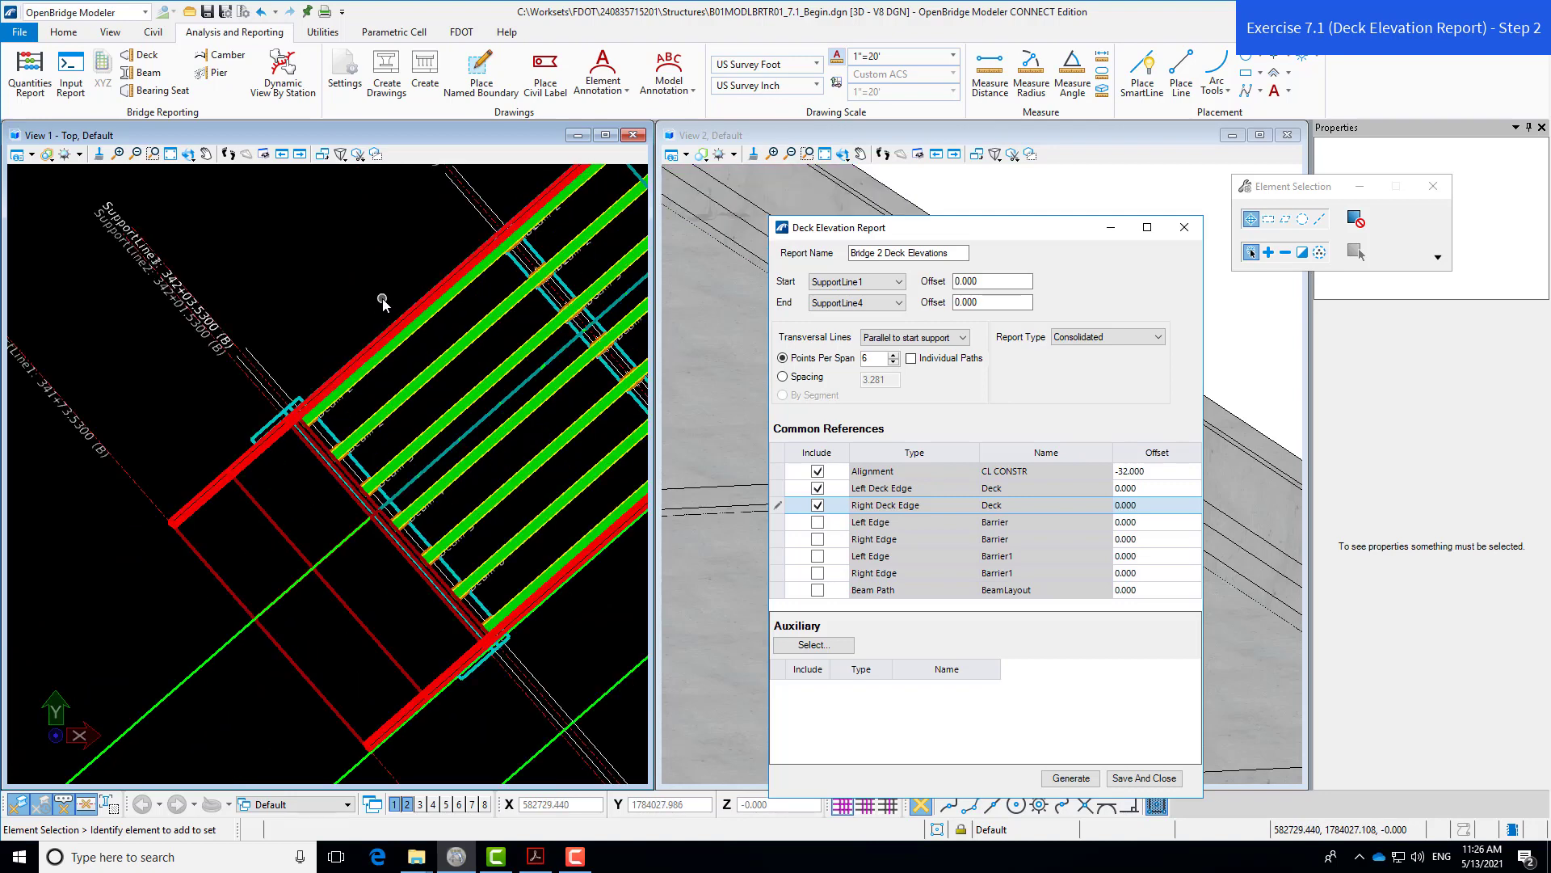
scroll(388, 310, "up", 2)
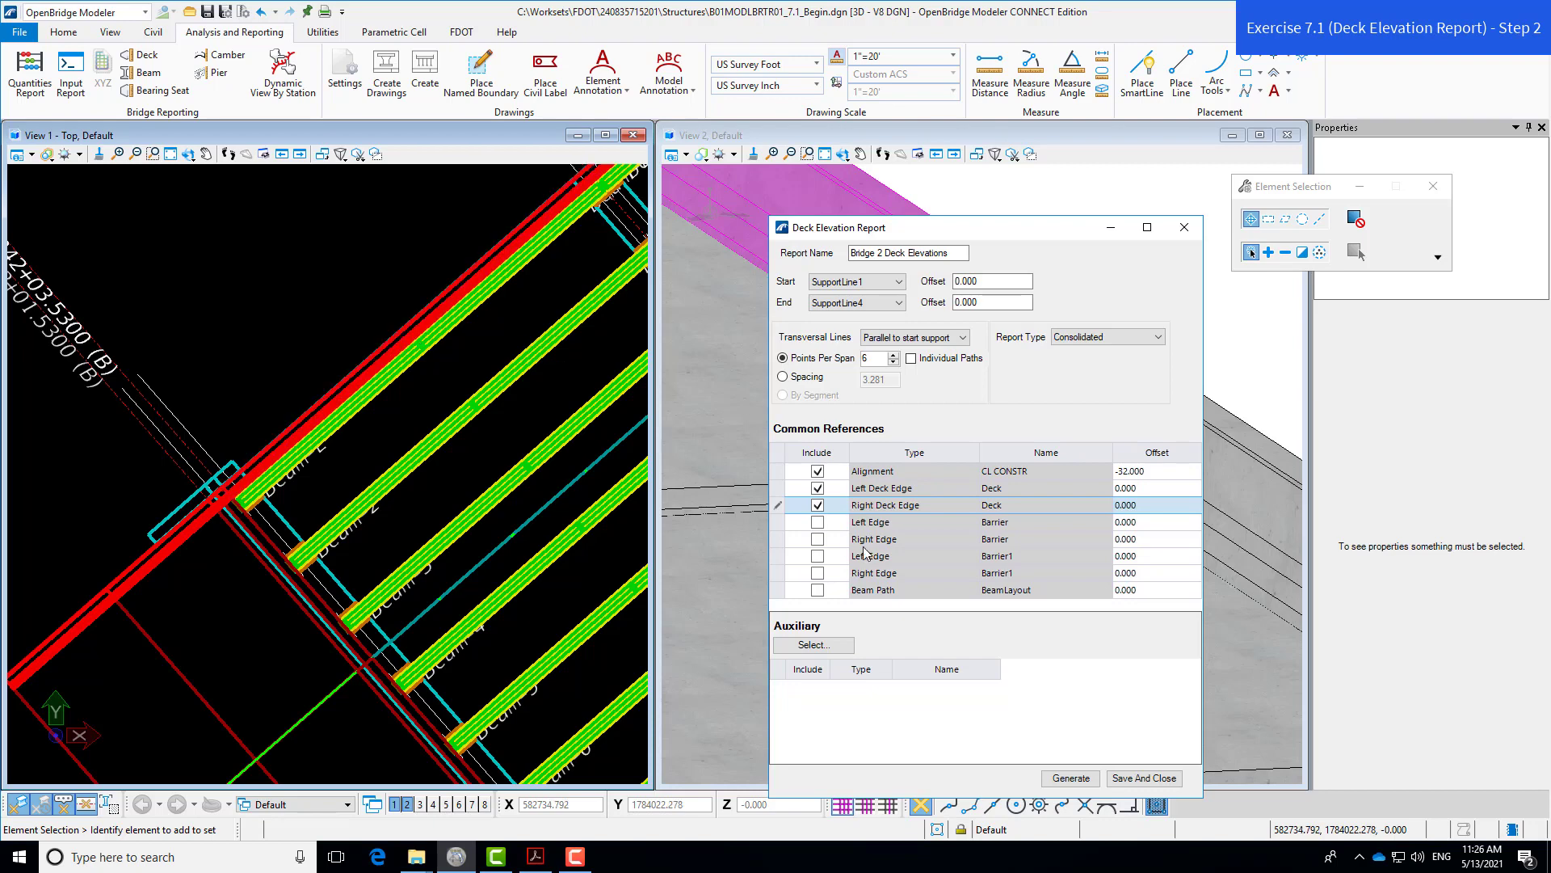
left_click(818, 574)
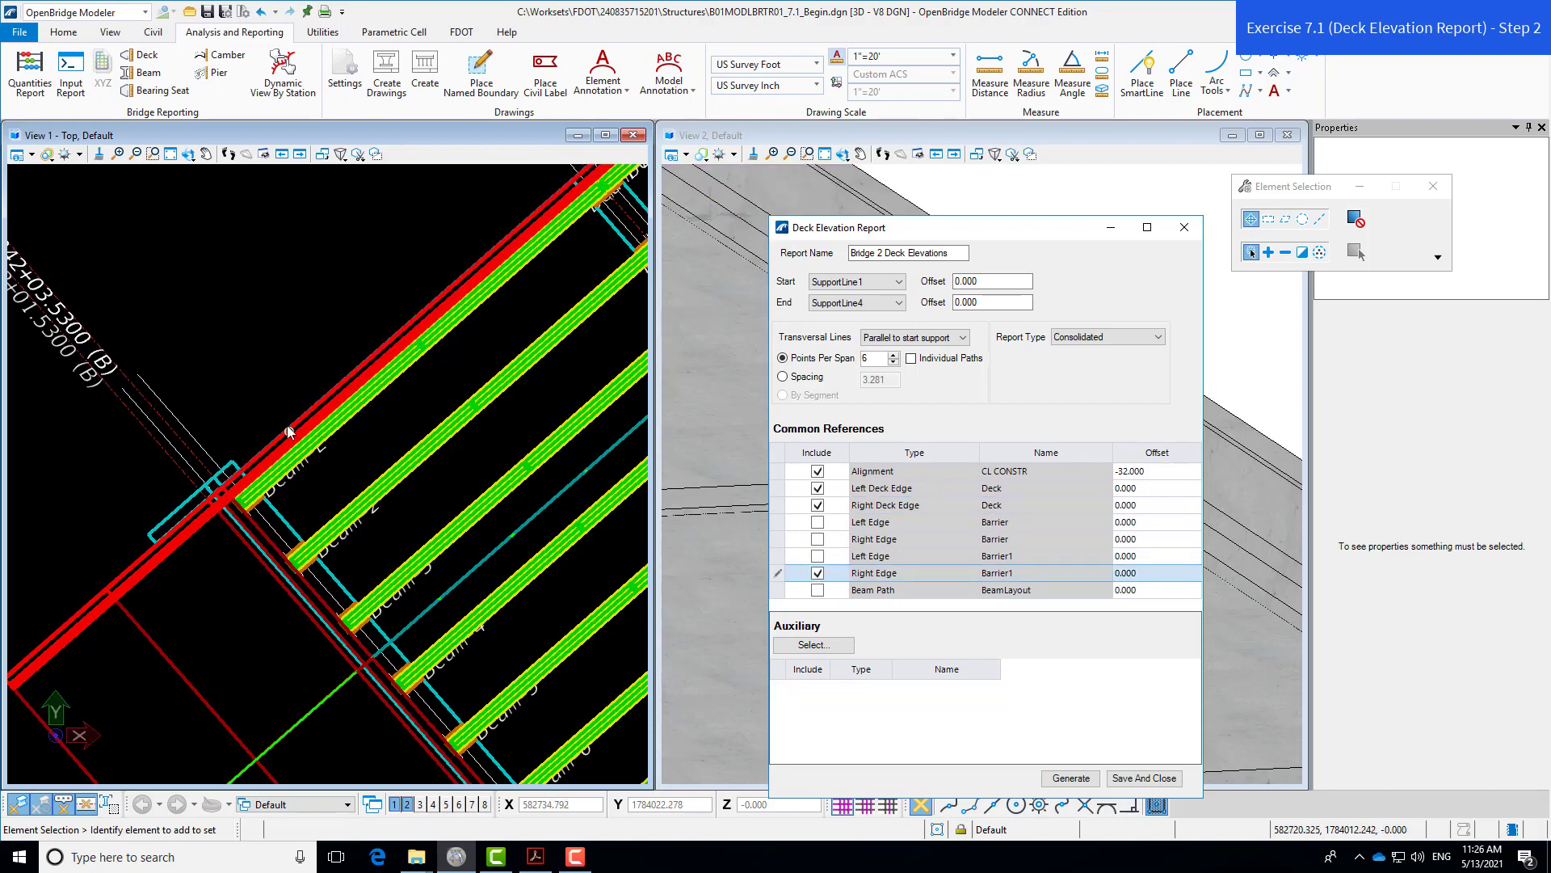
scroll(252, 314, "down", 2)
scroll(523, 635, "up", 2)
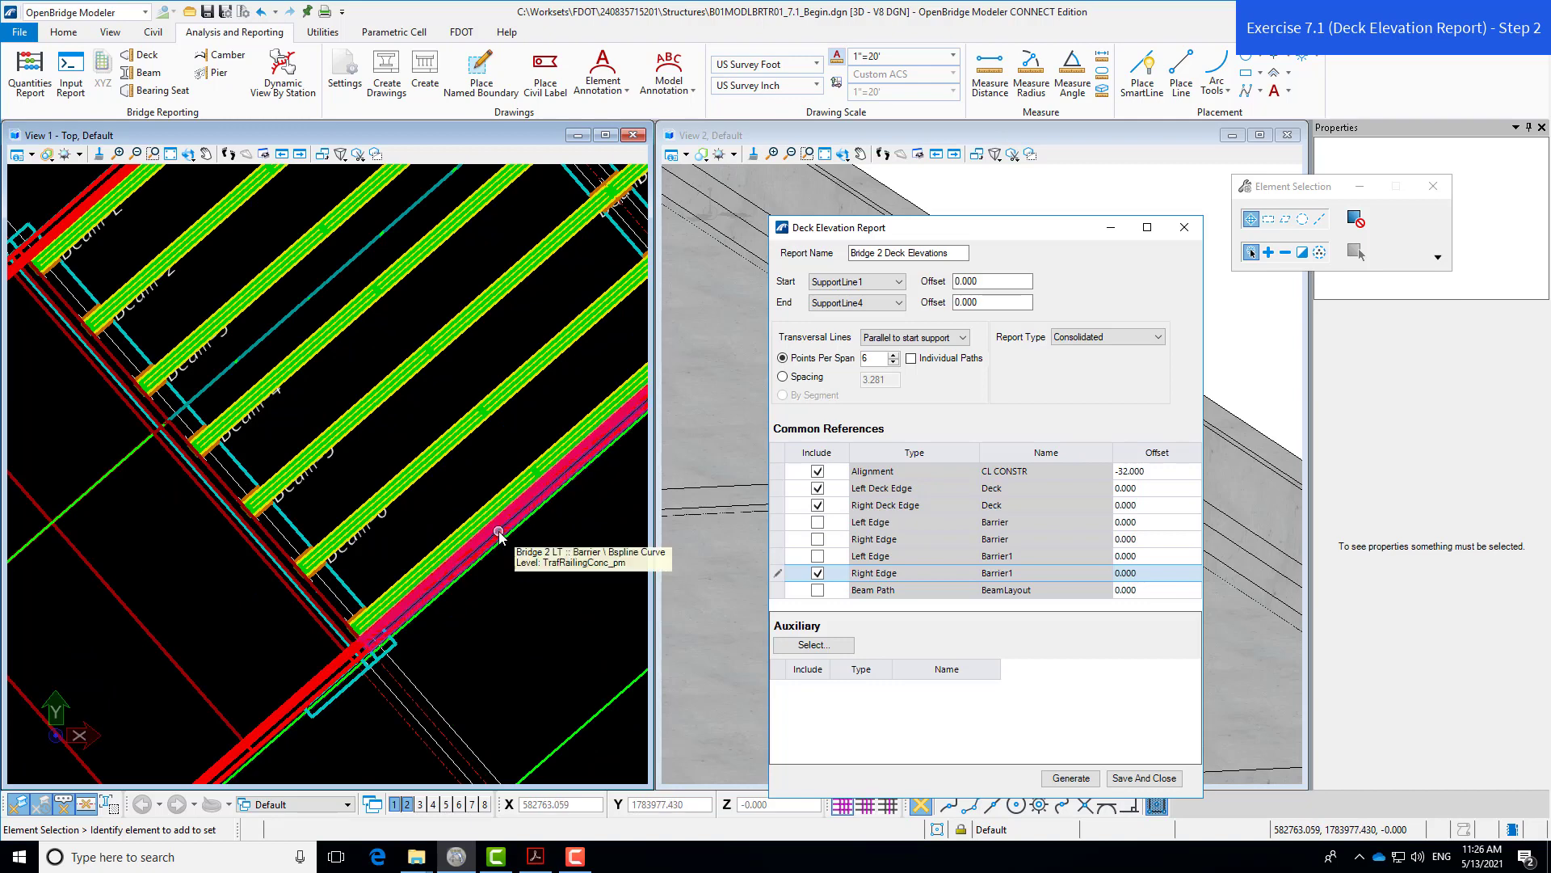
left_click(817, 524)
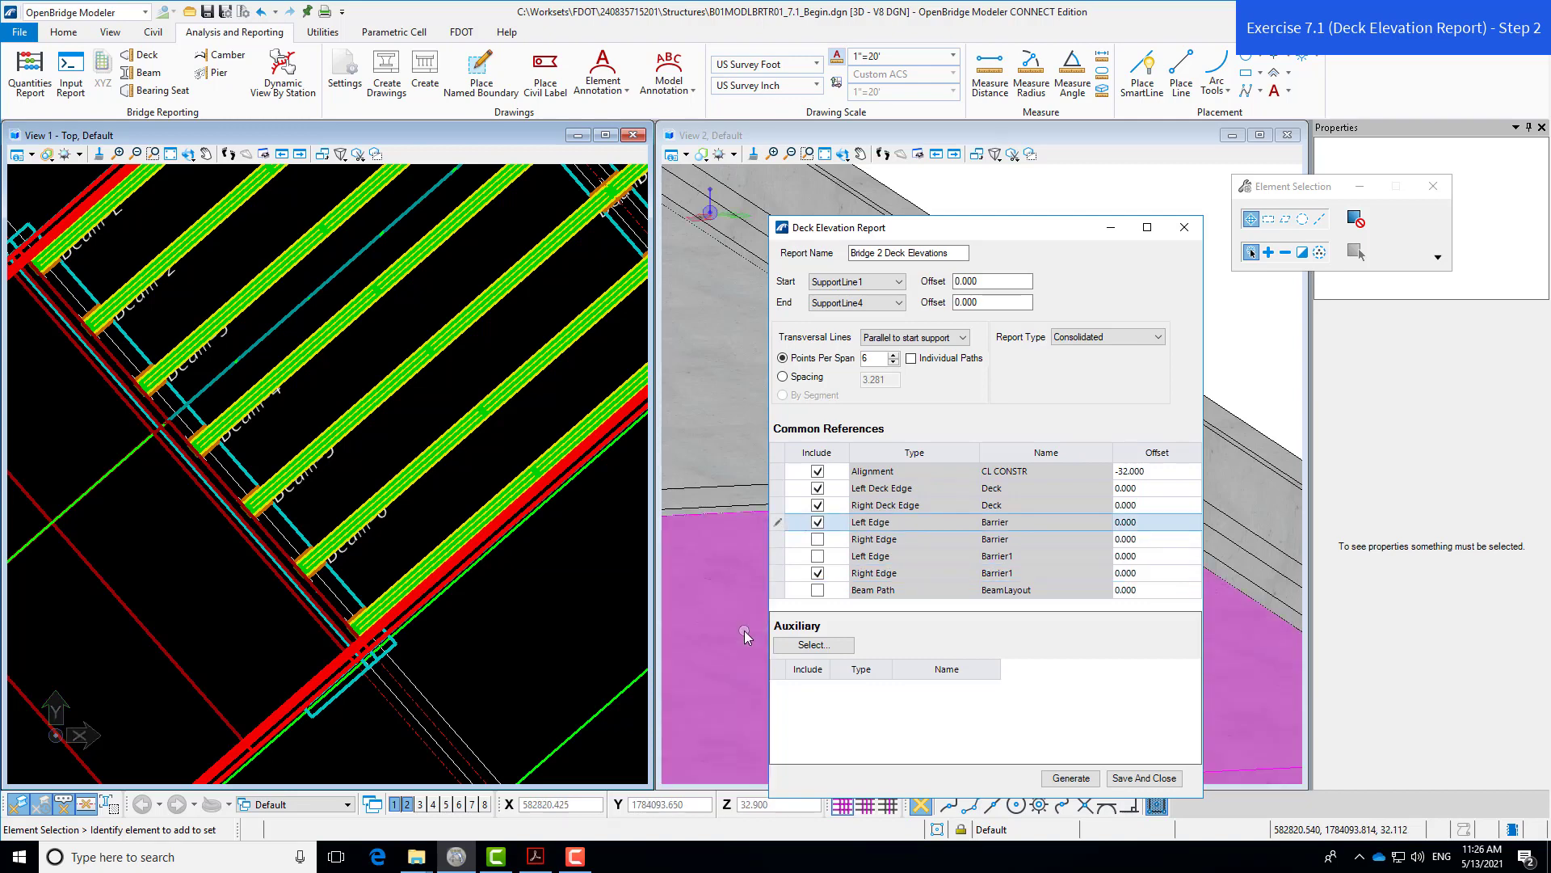
left_click(818, 591)
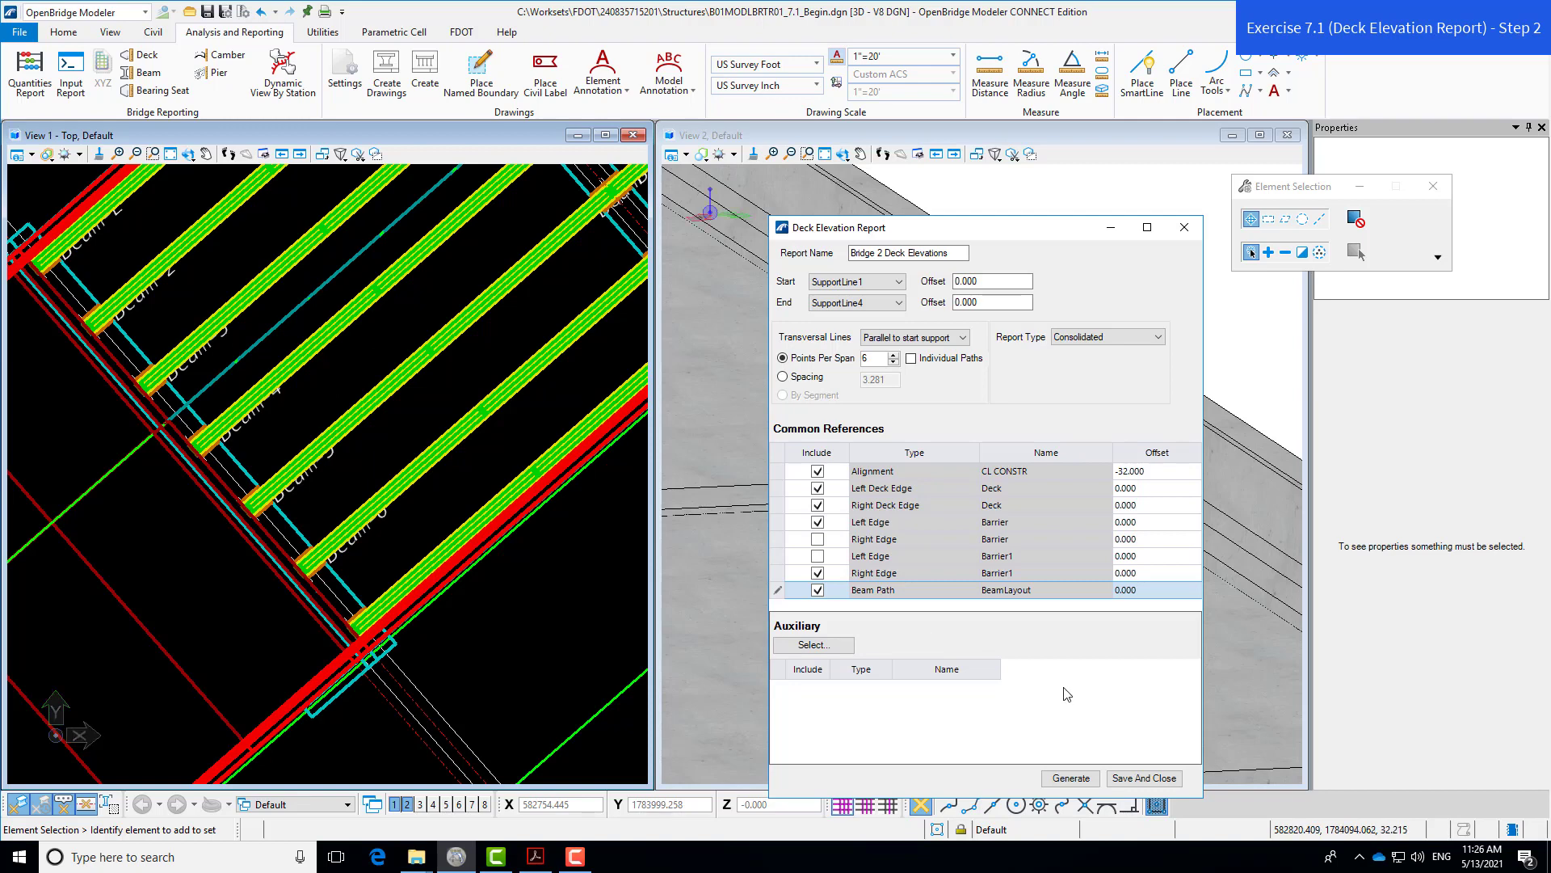
- Generate the deck elevation report and bring up its export format list
left_click(1075, 778)
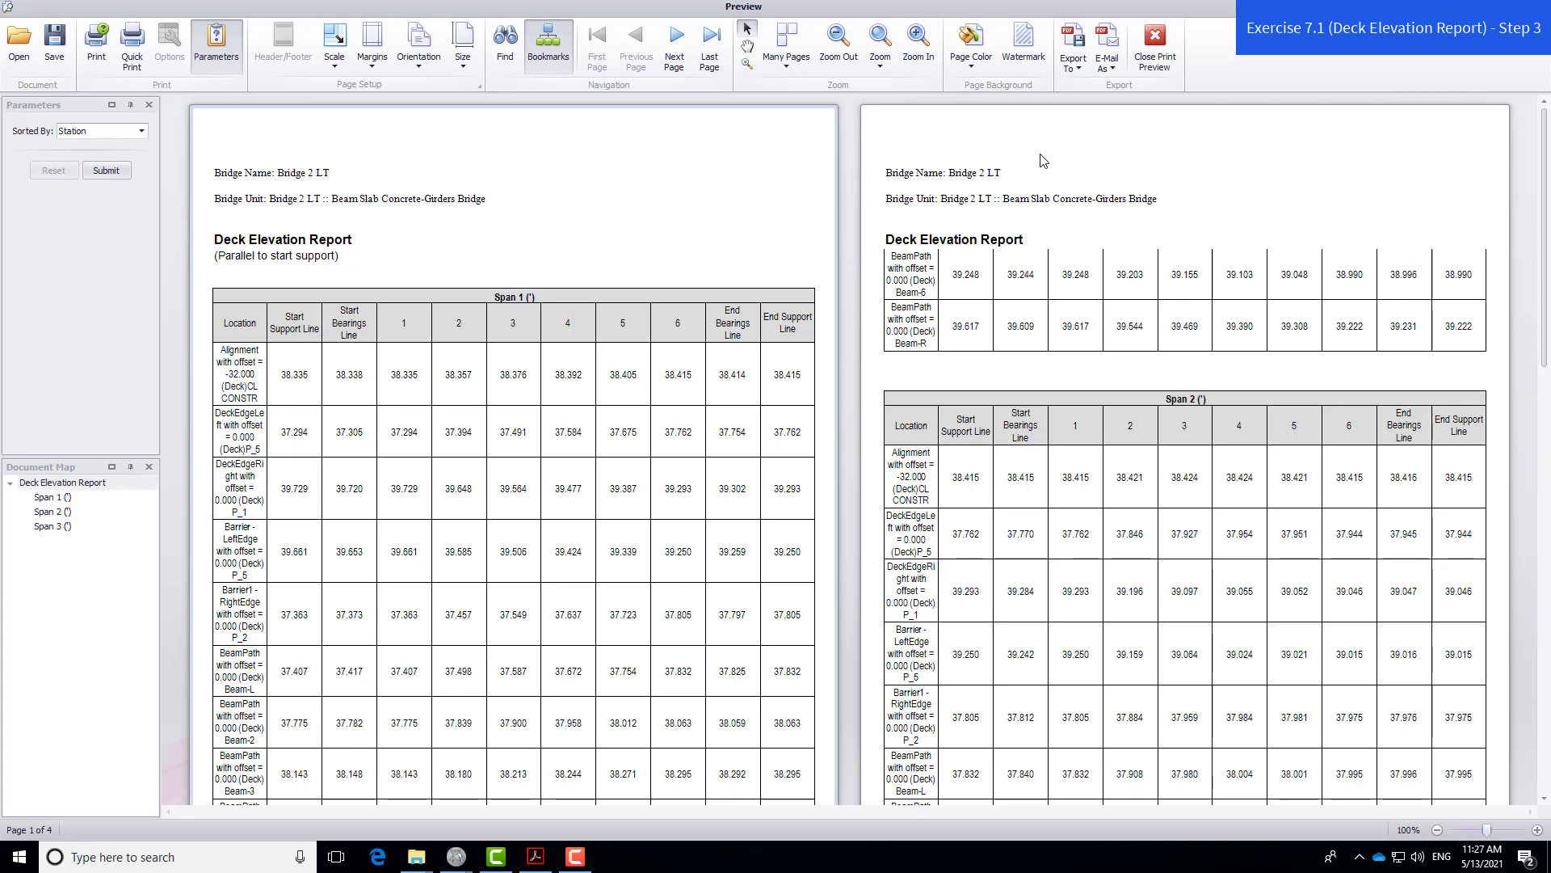
left_click(1076, 71)
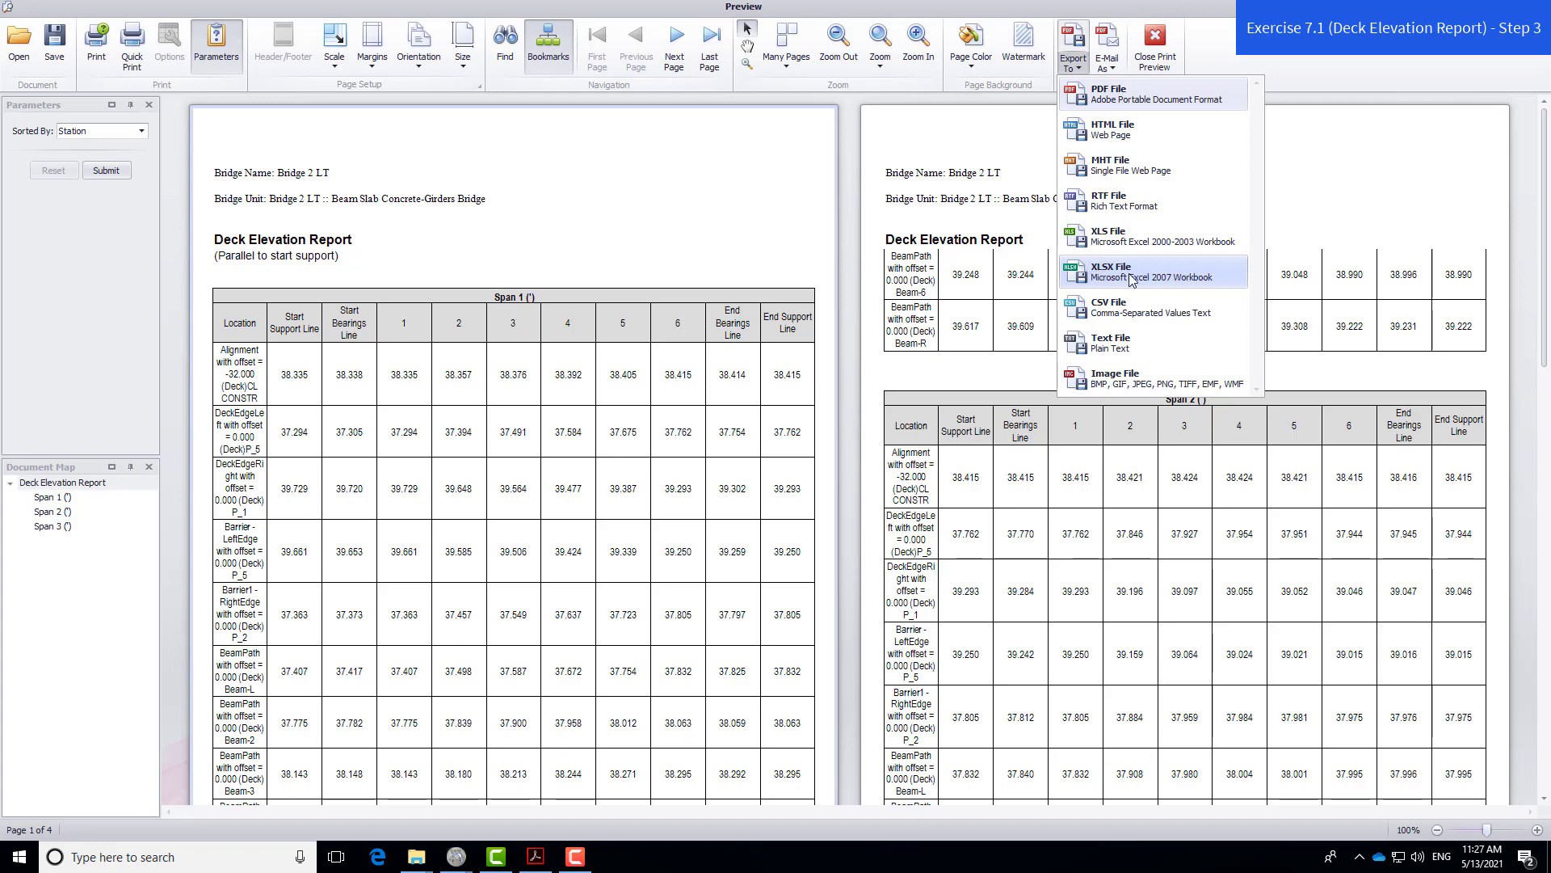
- Export the report as Deck Elevation Report_Bridge2.xlsx with sheet name Deck Elevations
left_click(1193, 278)
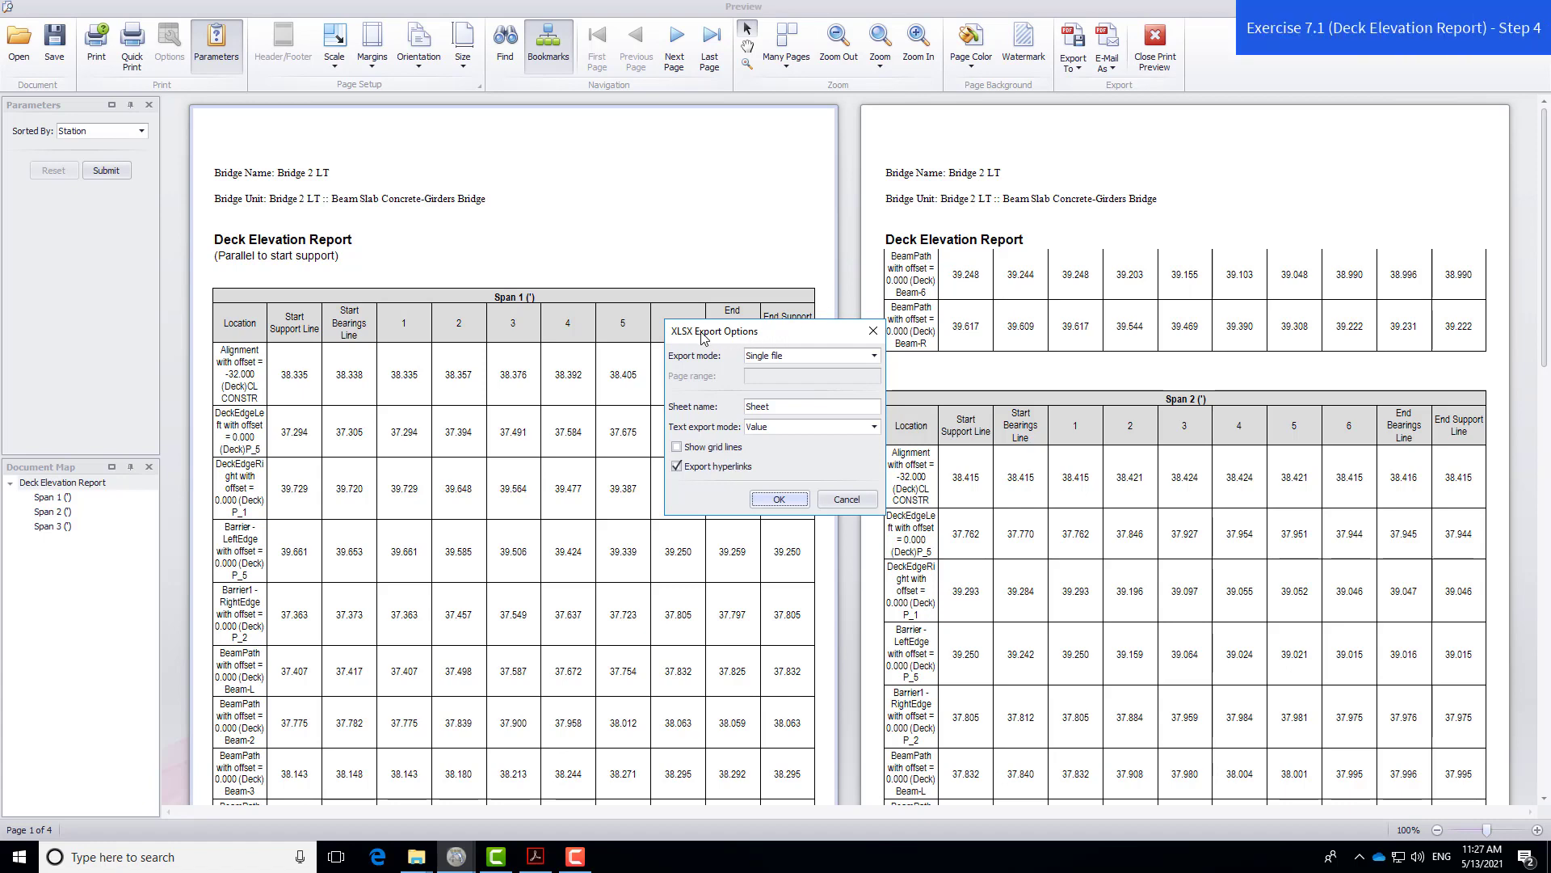
double_click(756, 404)
left_click(793, 408)
left_click_drag(764, 410, 745, 409)
type("Deck Elevations")
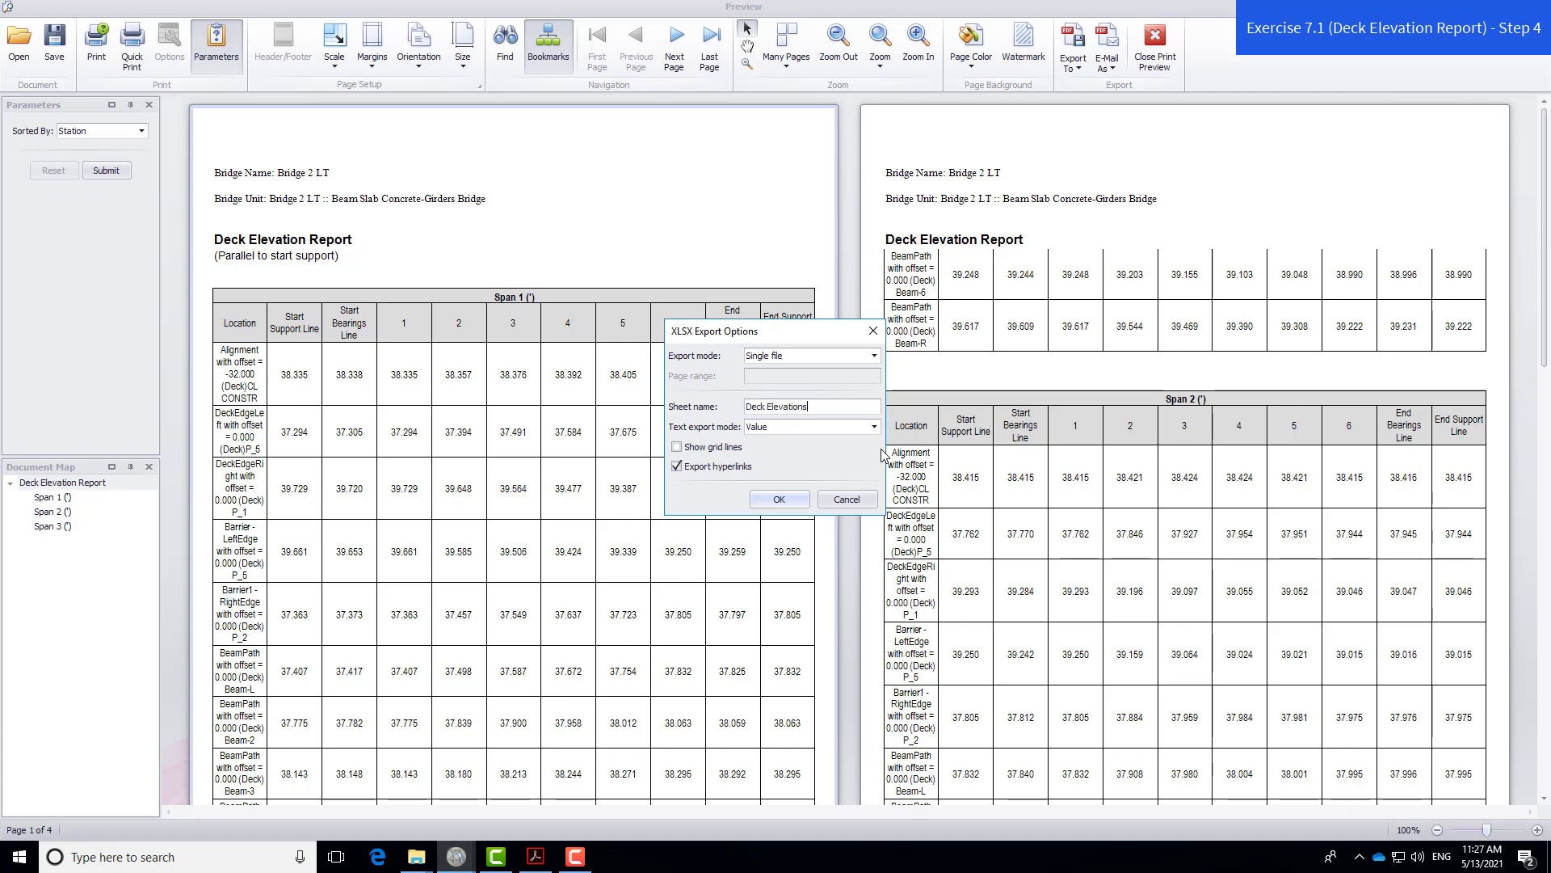
left_click(791, 499)
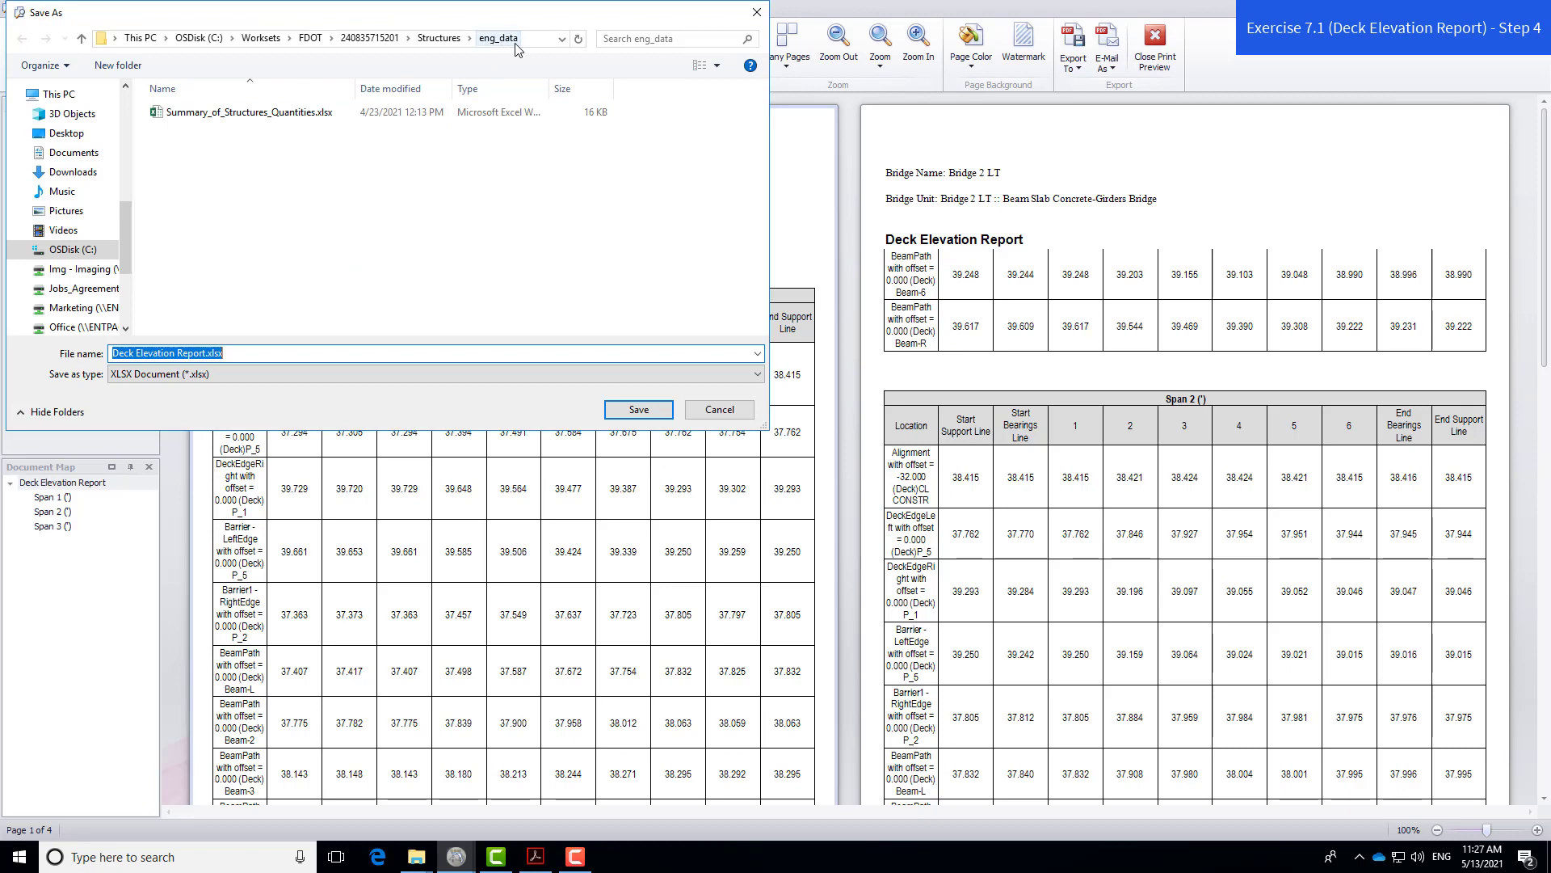
left_click(207, 353)
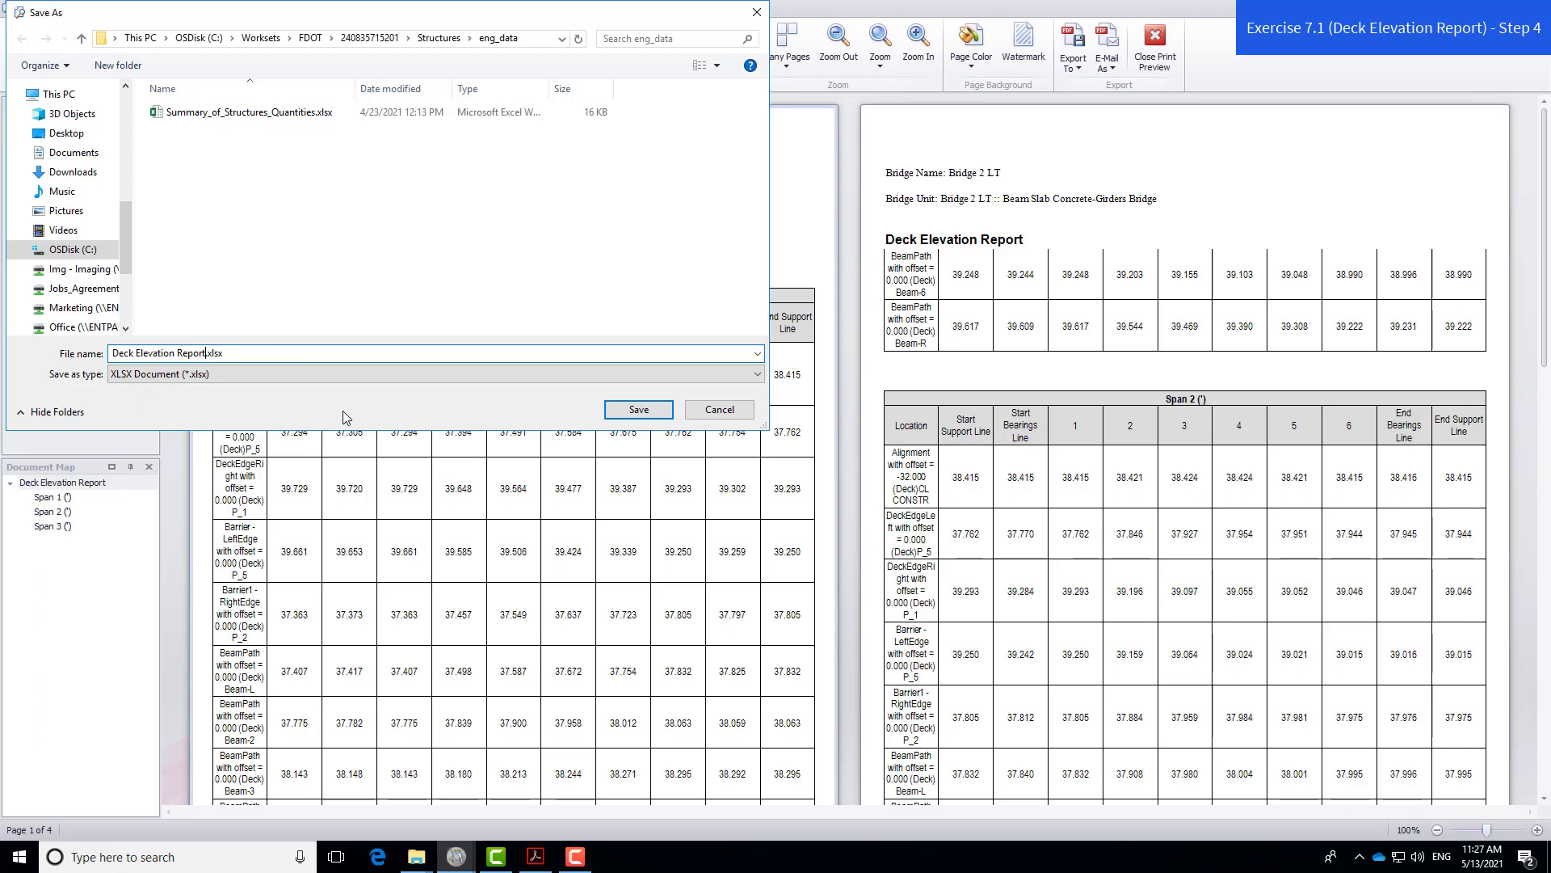
type("_")
type("Bridge2")
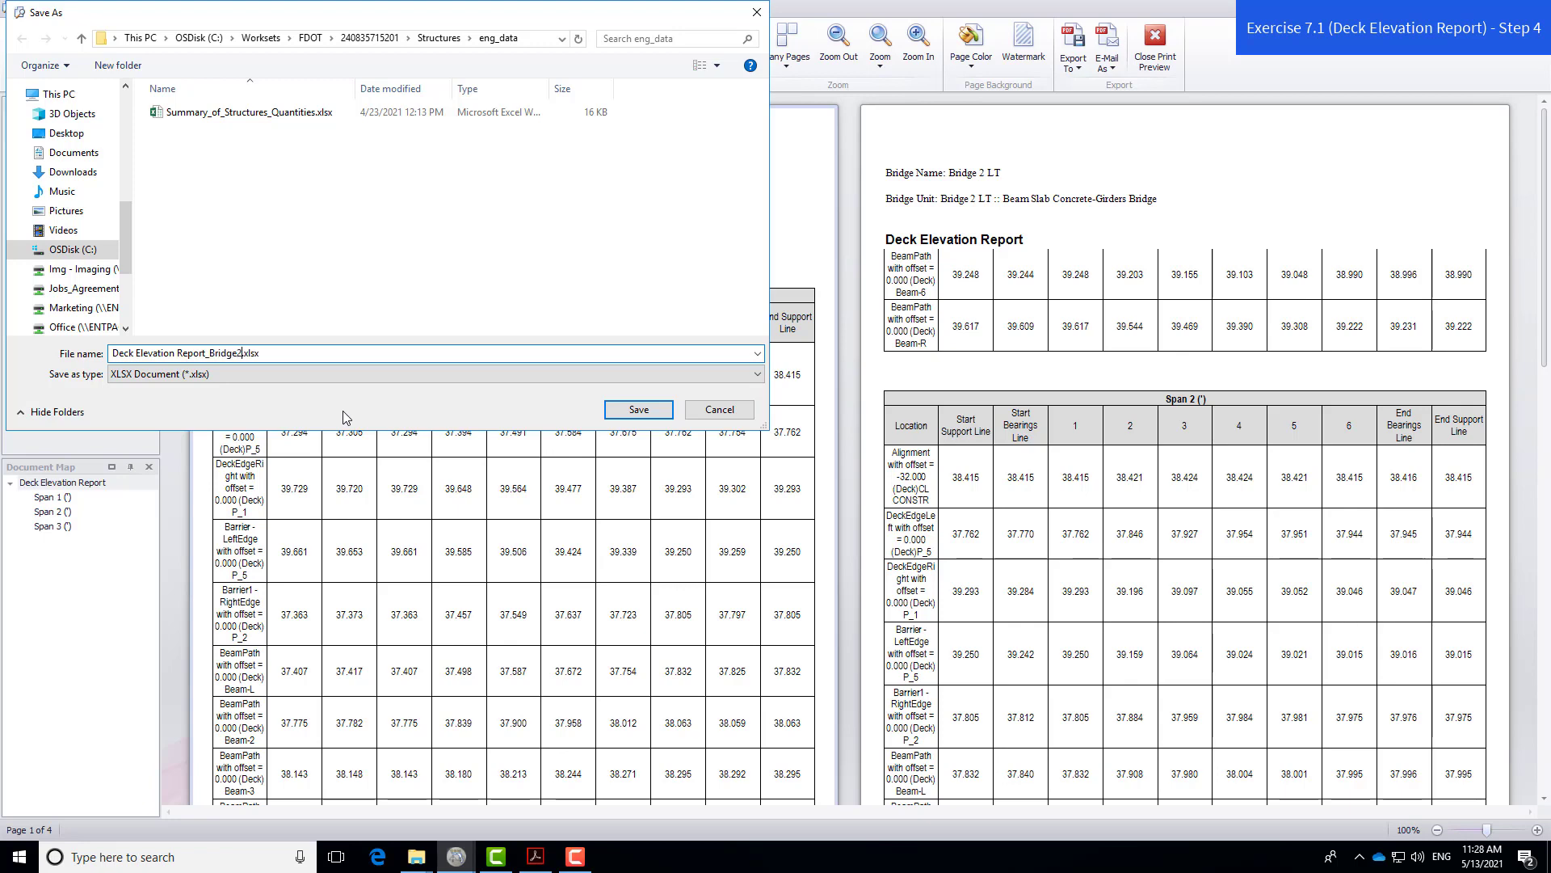
left_click(664, 412)
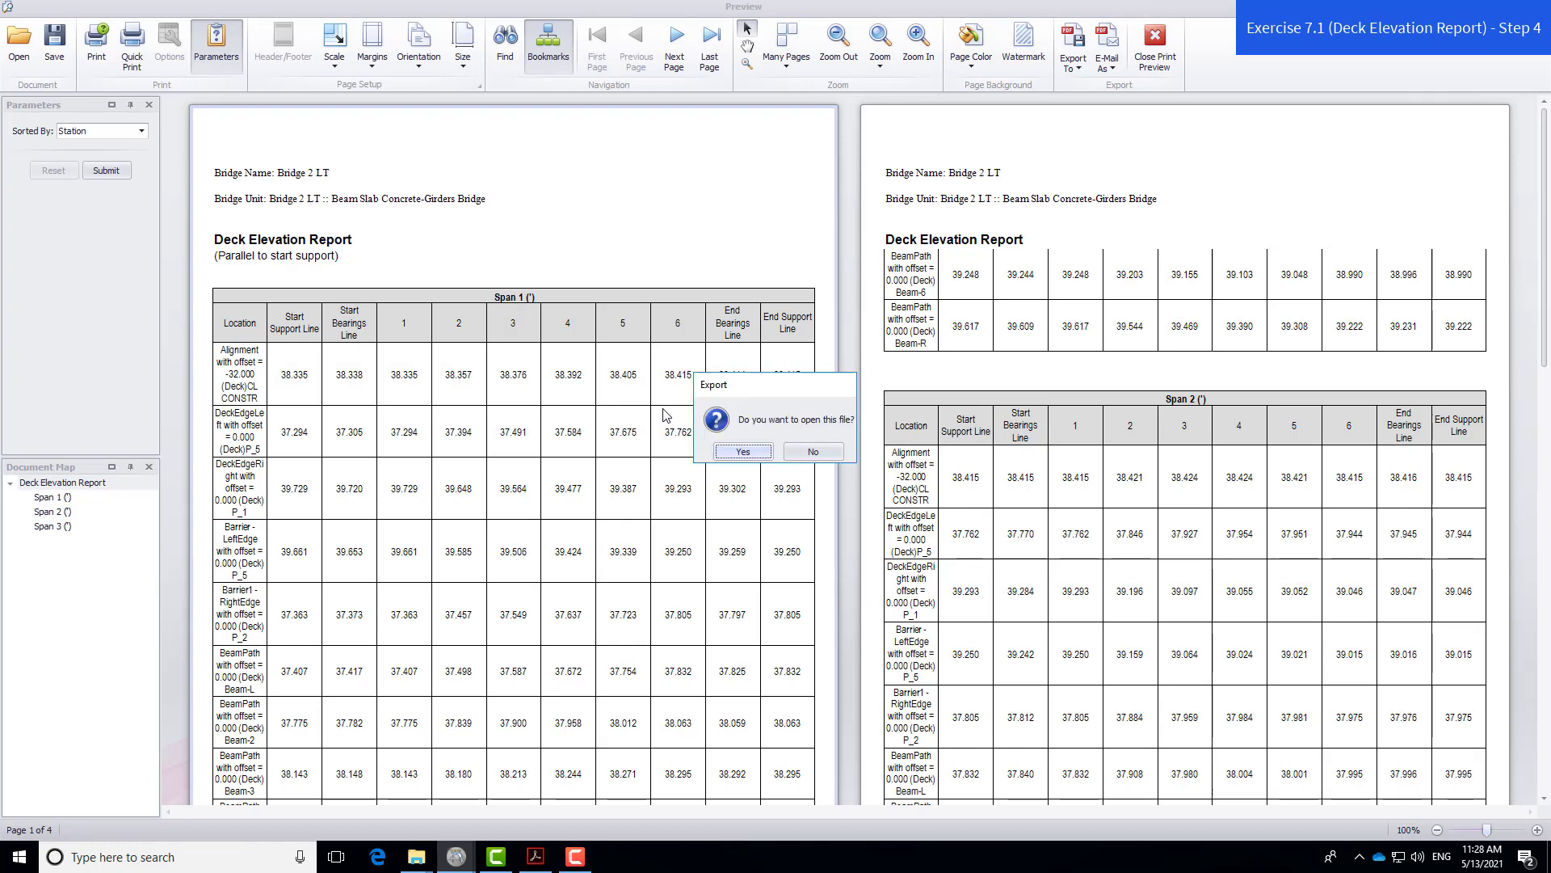
- Open the exported workbook in Excel and delete Span 1's point 1 and point 6 columns
left_click(760, 454)
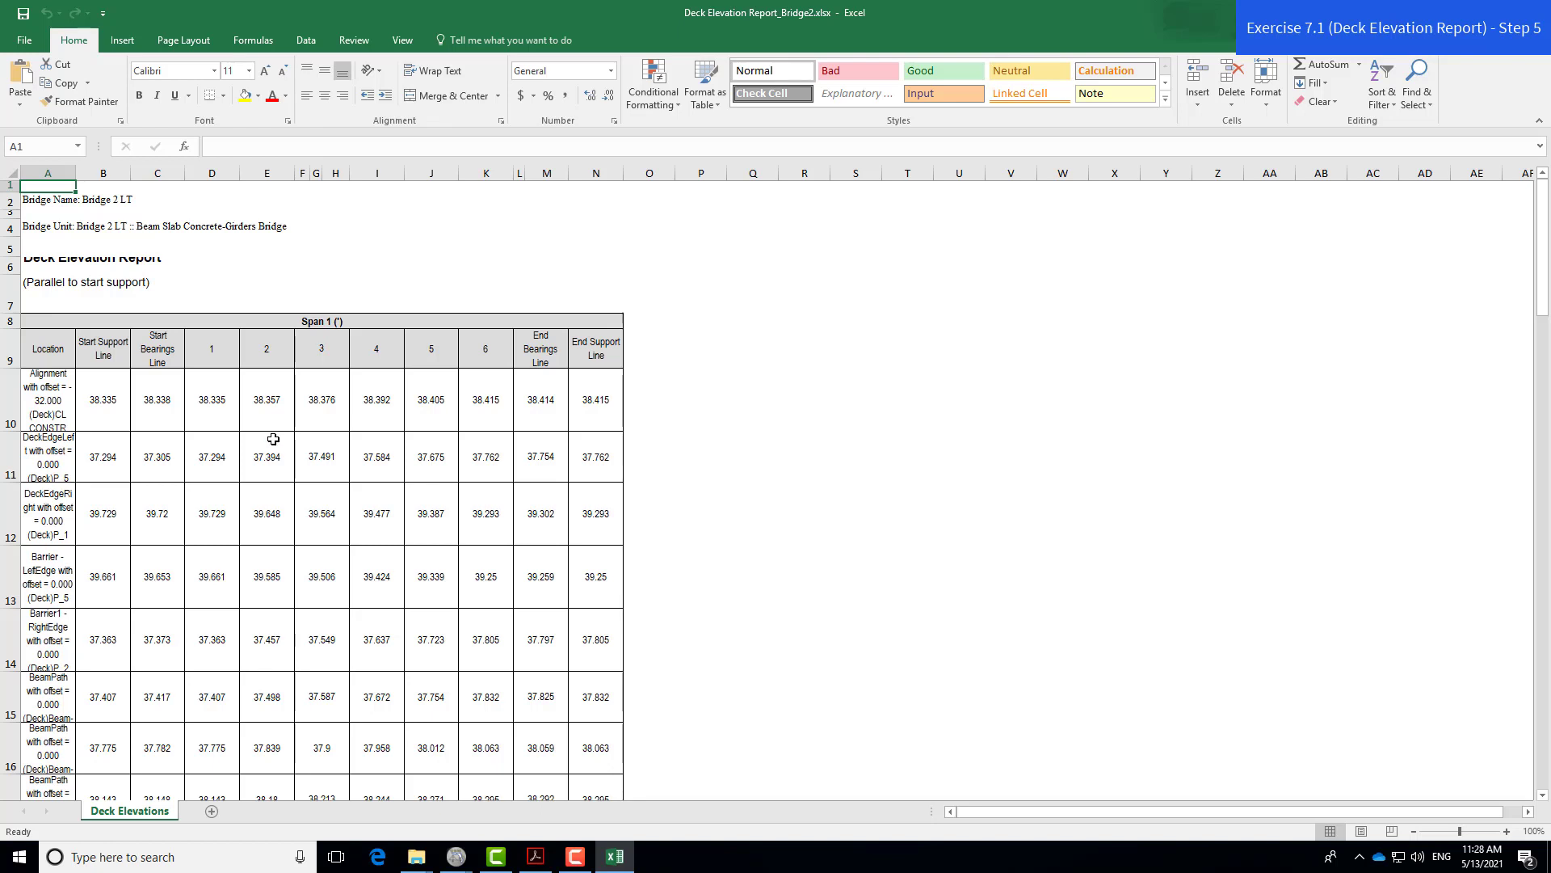
left_click(215, 169)
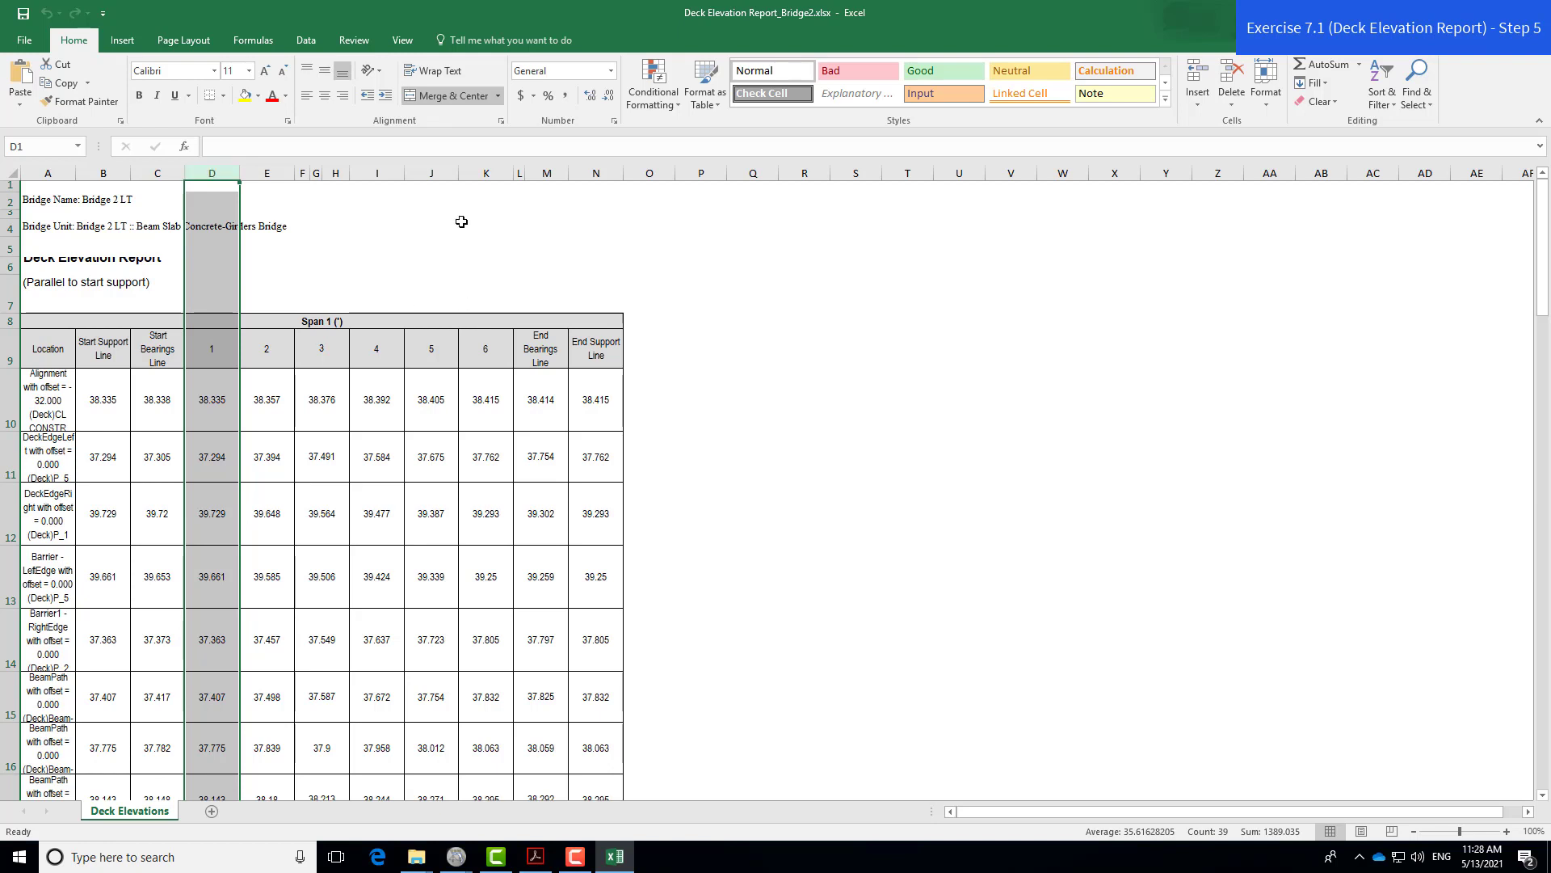
left_click(488, 173, "ctrl")
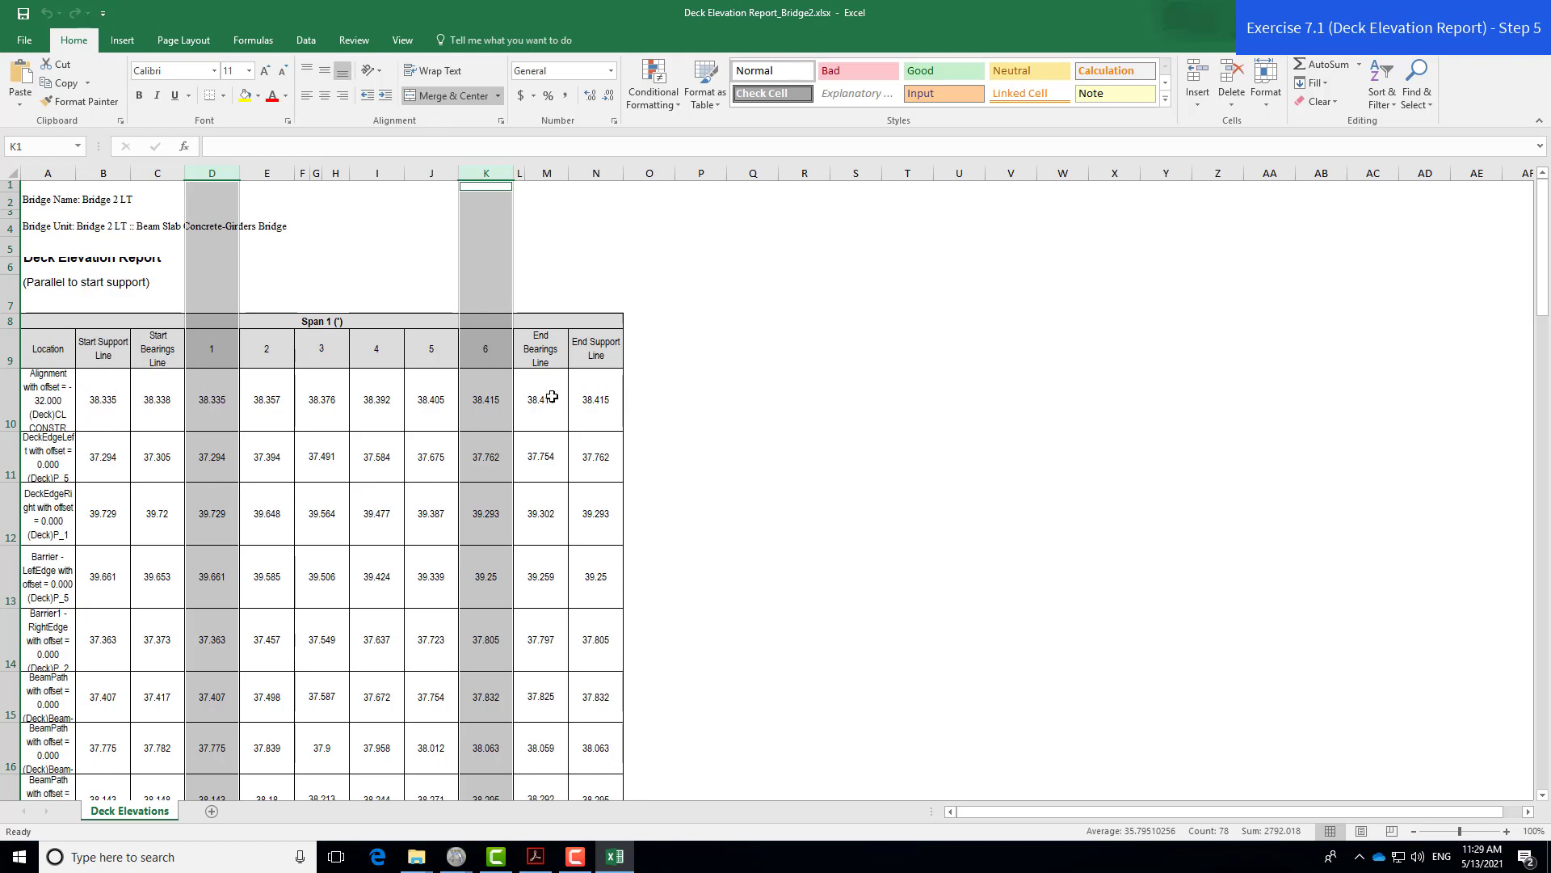
right_click(216, 172)
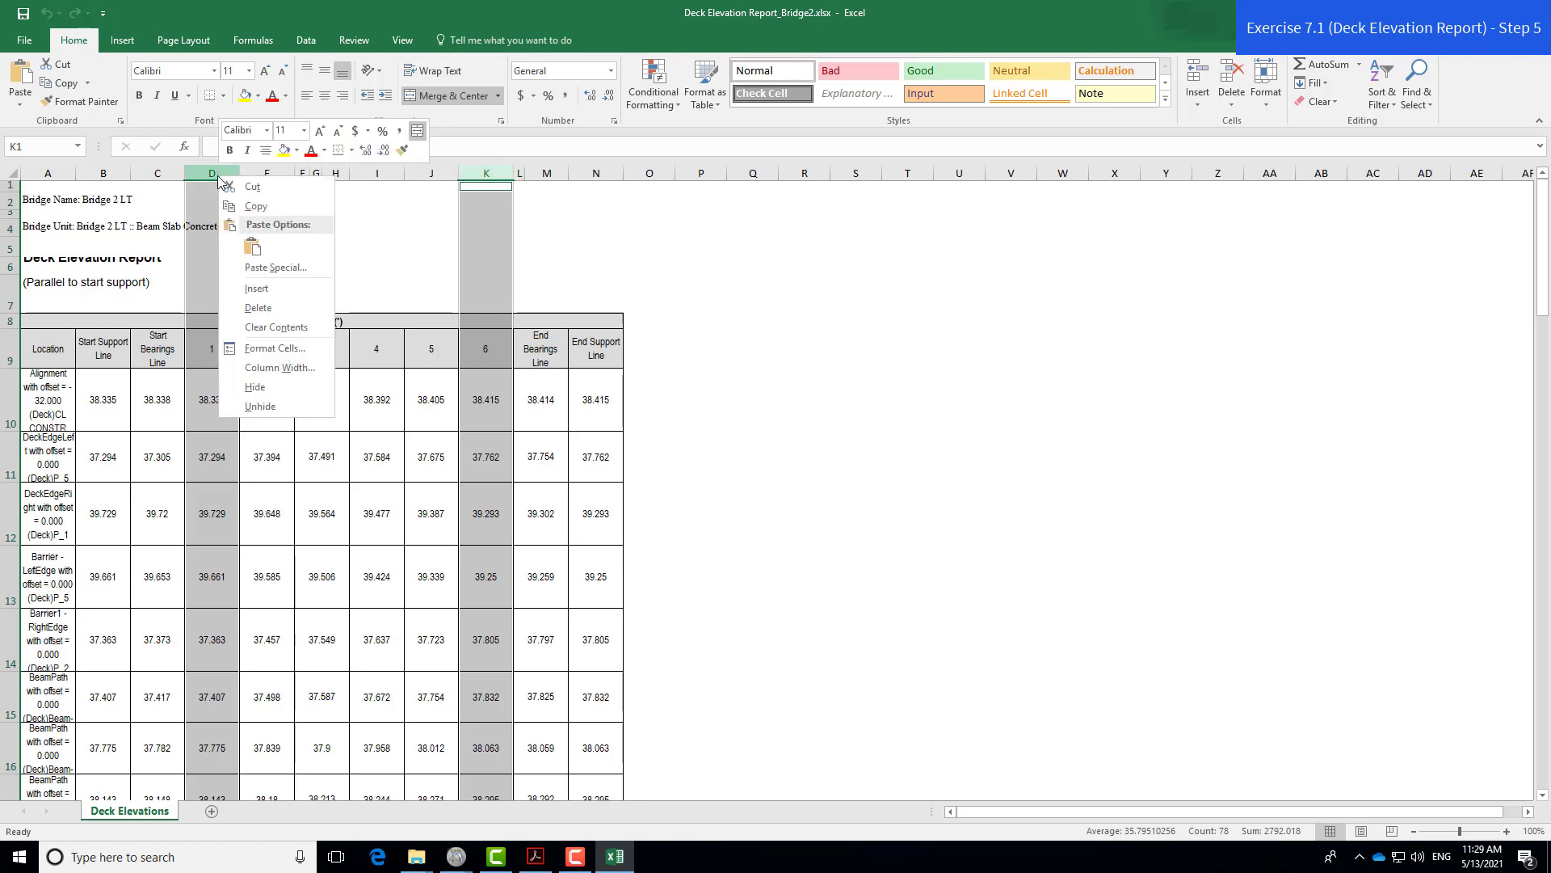
left_click(266, 310)
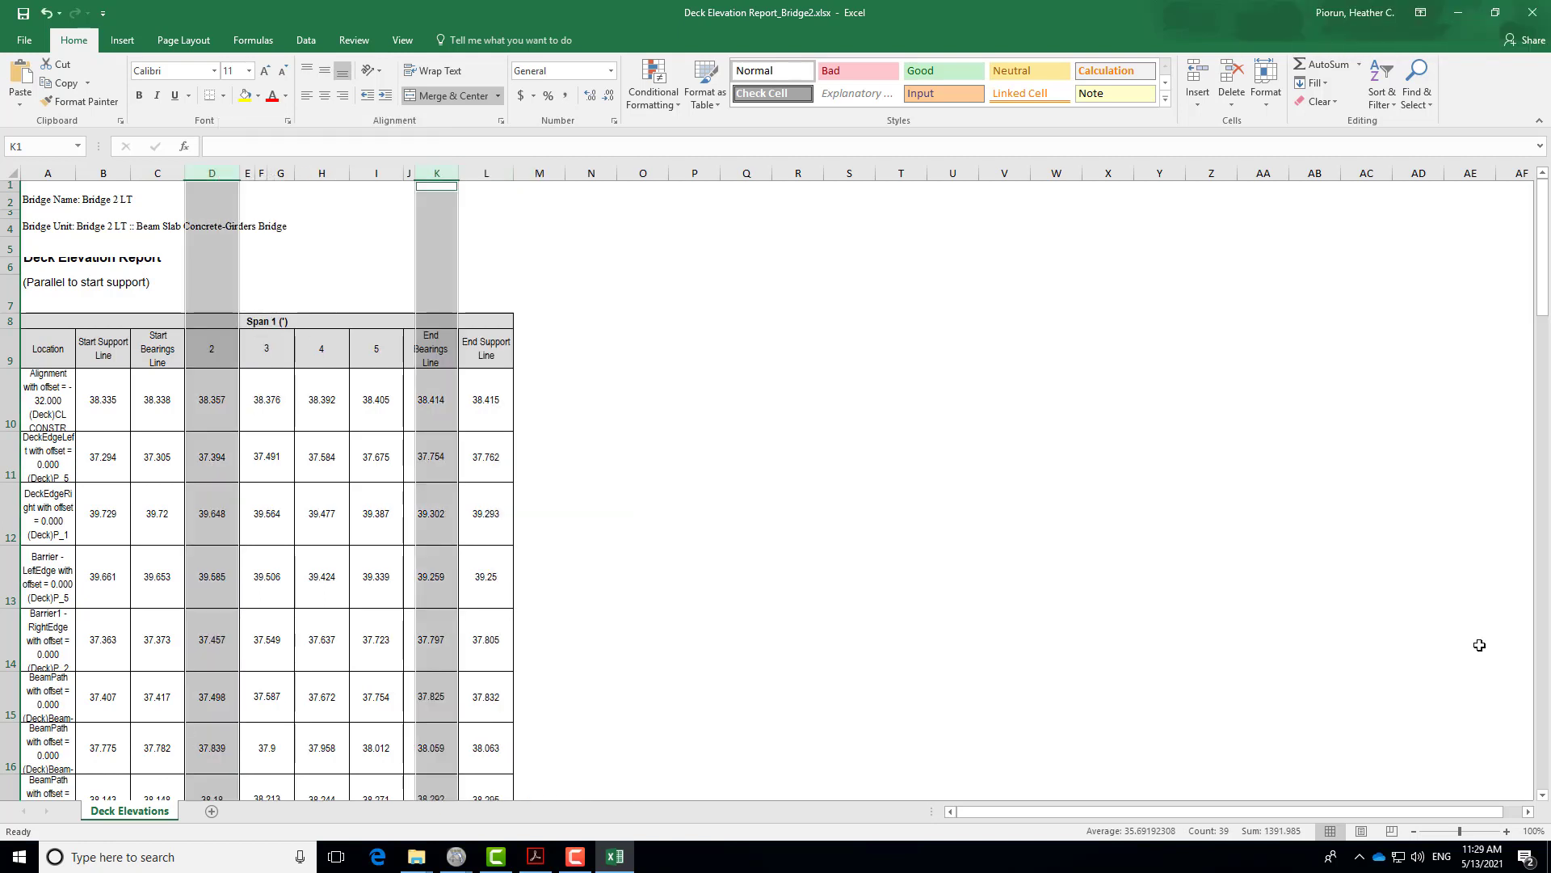
- Insert an empty column B before the Start Support Line column
left_click(343, 296)
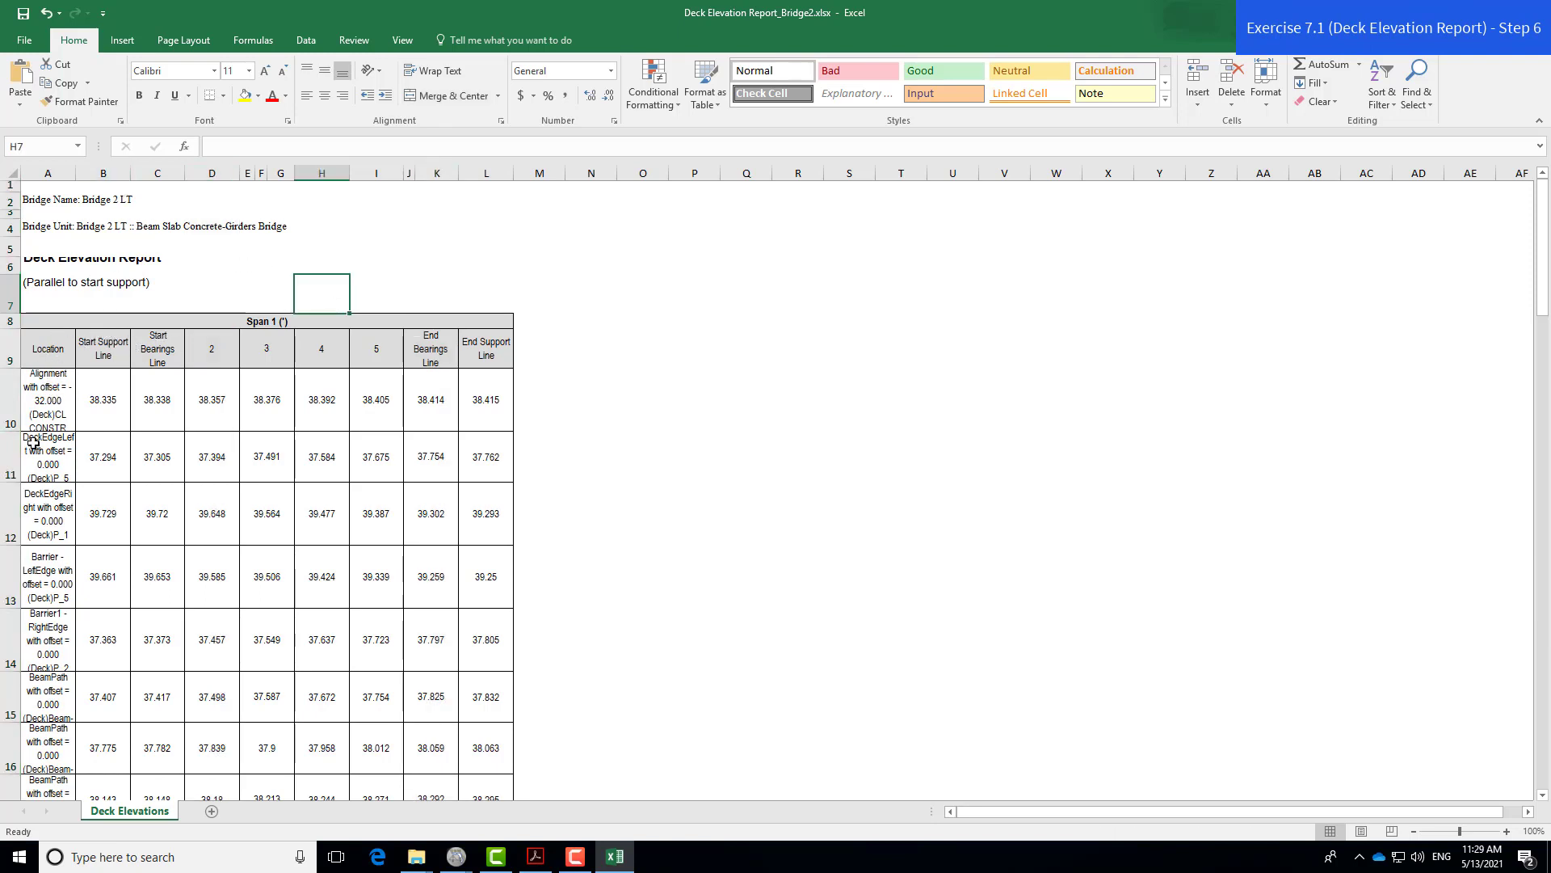
left_click(103, 171)
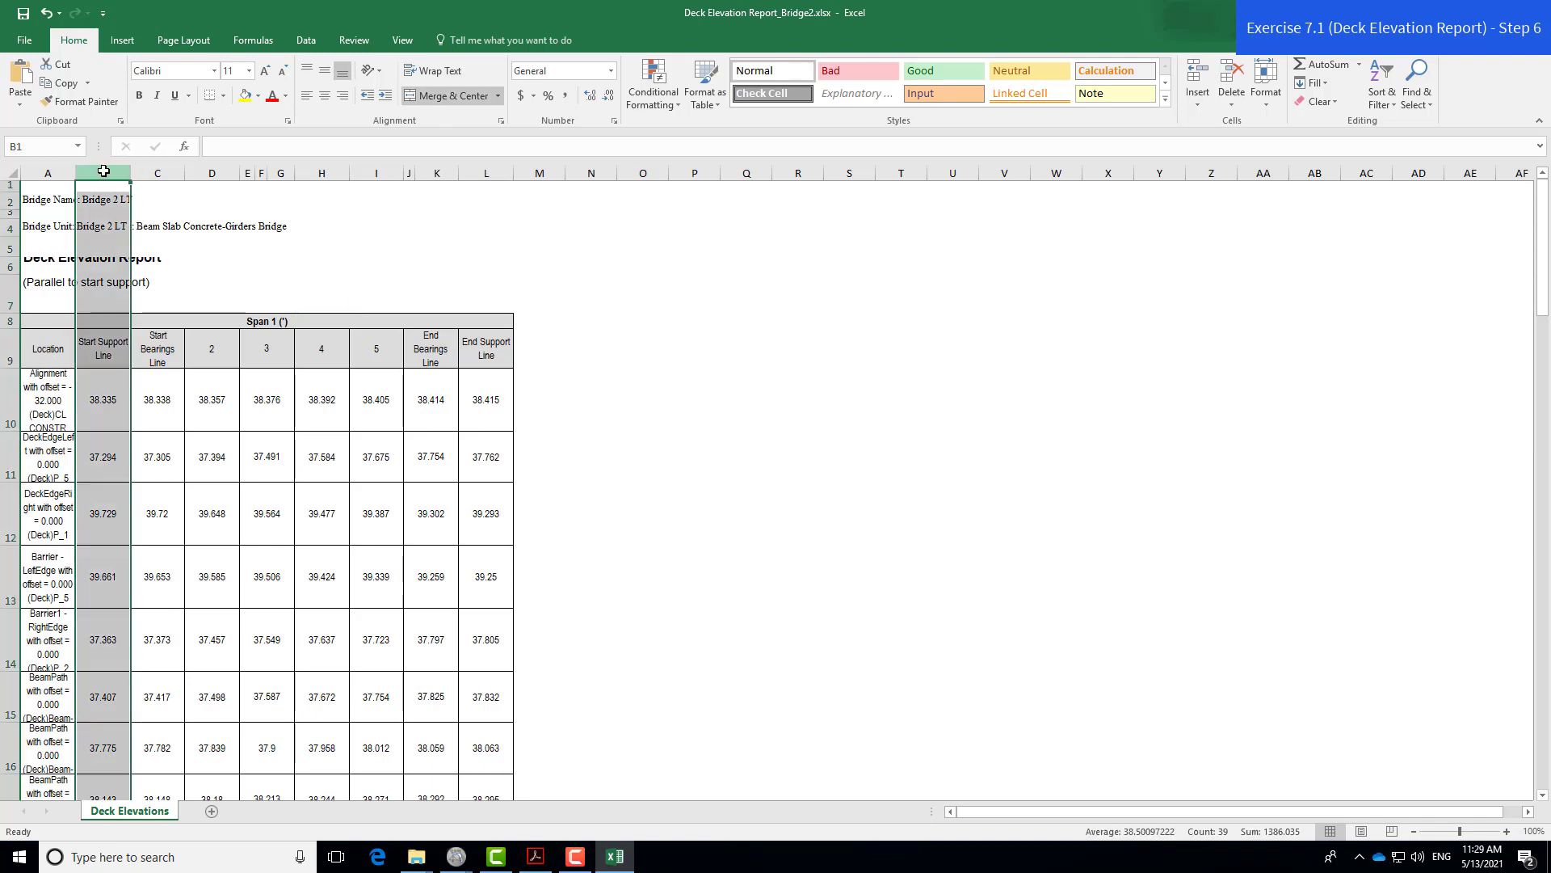
right_click(103, 172)
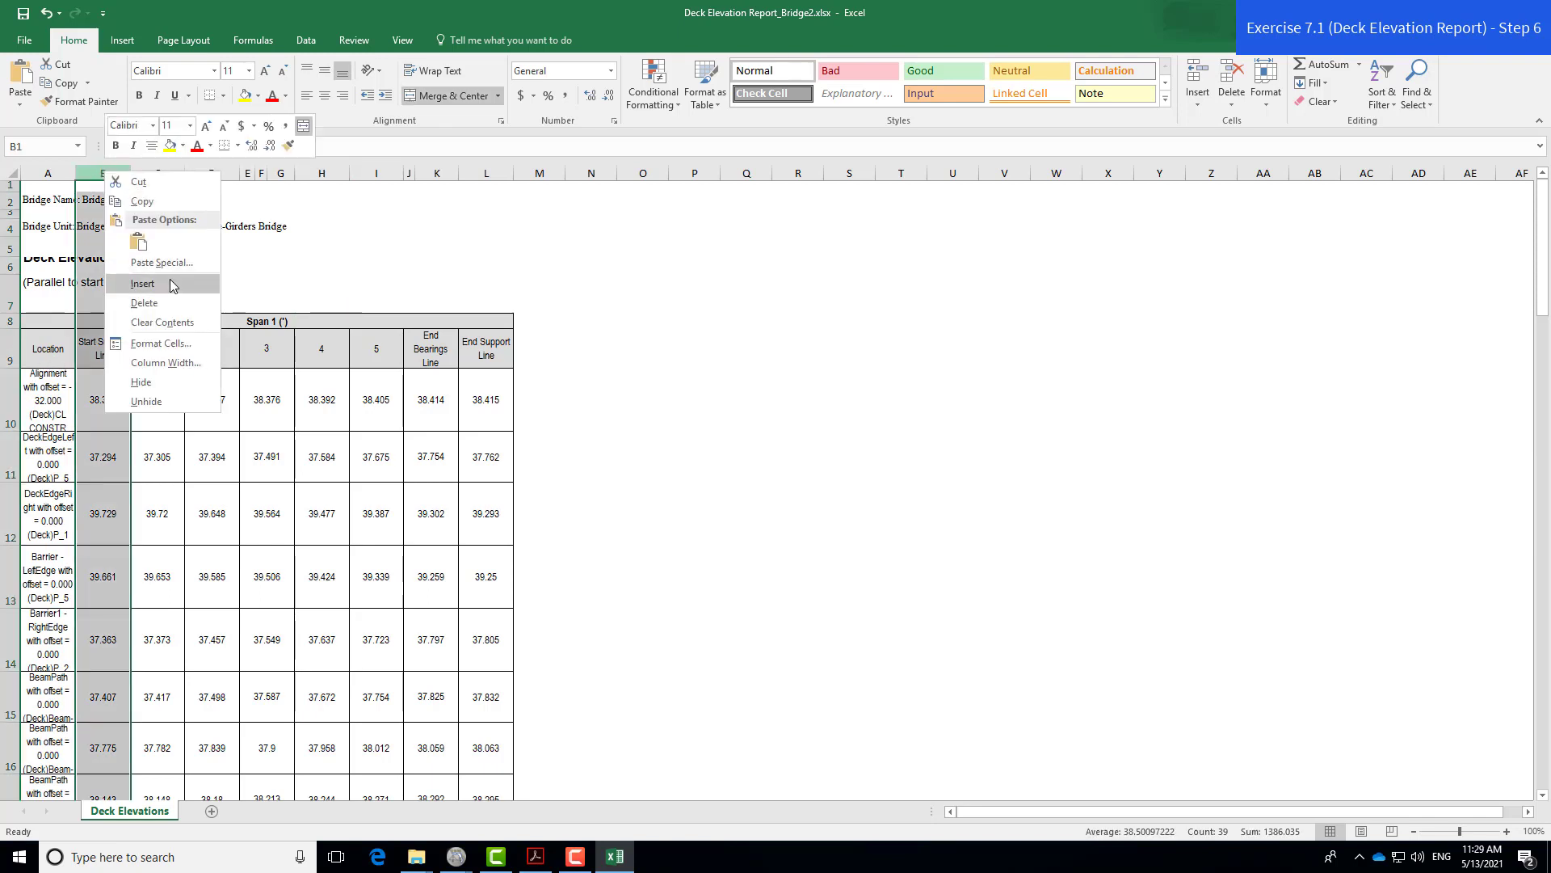
left_click(170, 283)
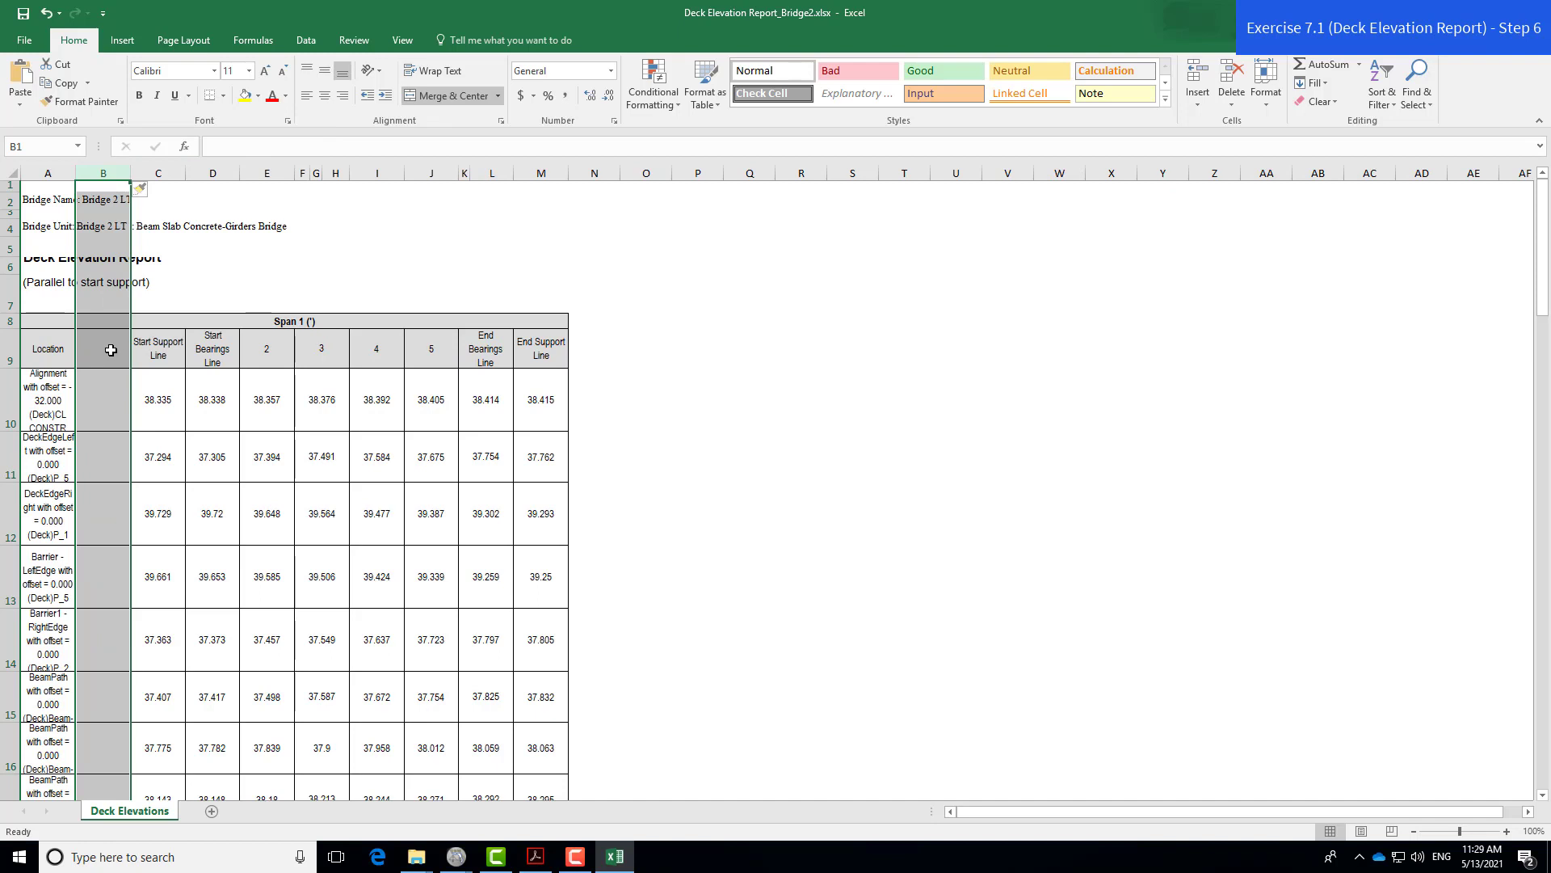
- Enter labels PGL, Left Coping, Right Coping, Right Gutter, Left Gutter and CL Beam 1 in B10:B15
left_click(102, 397)
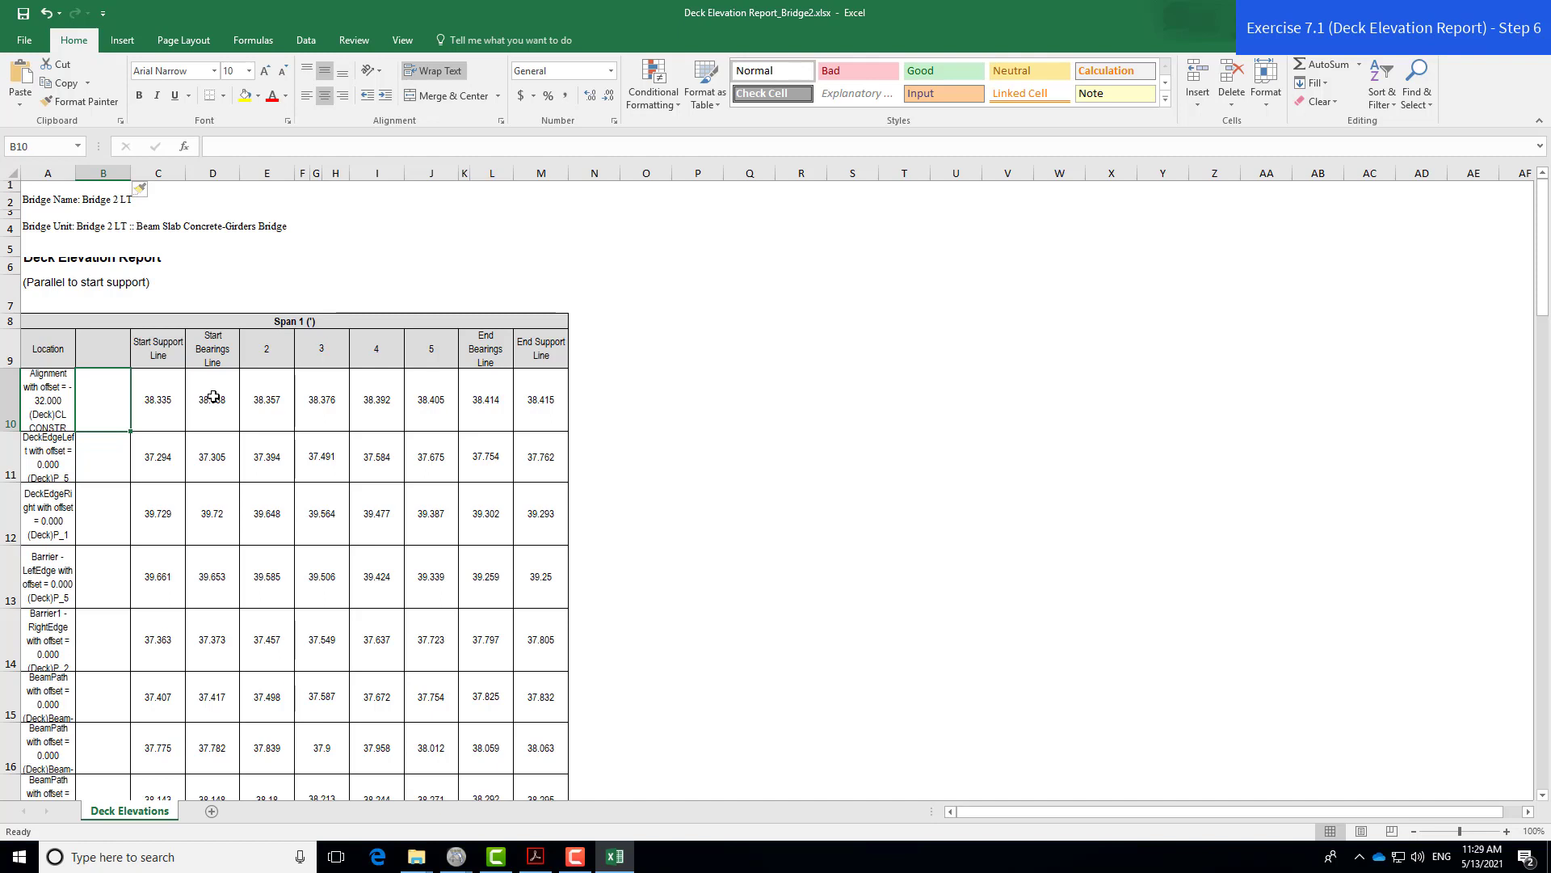
type("P")
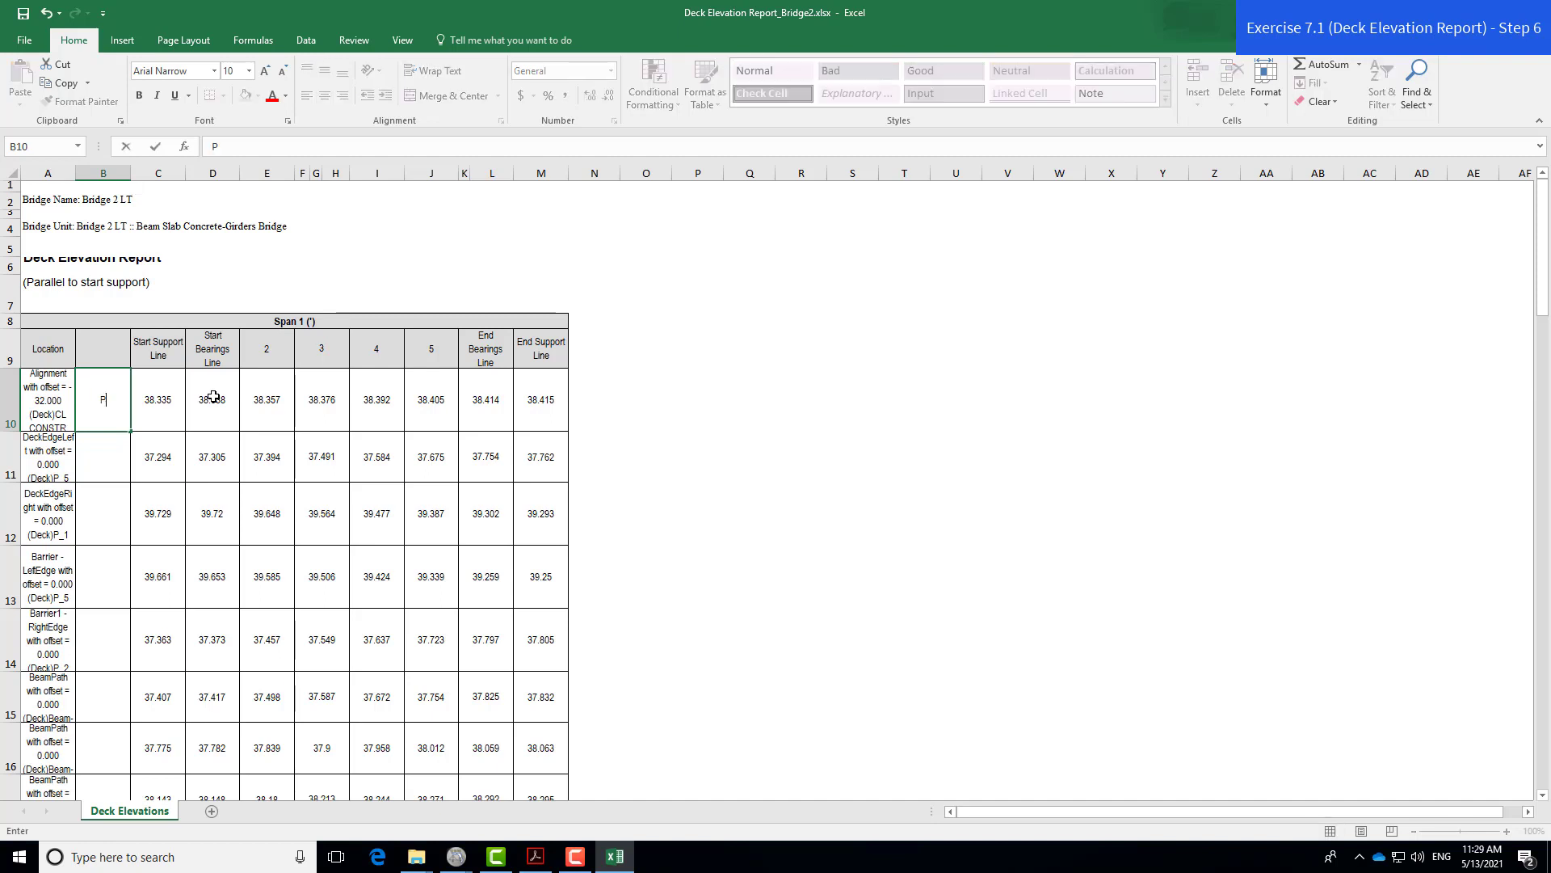
type("gl")
key("BackSpace")
key("BackSpace")
type("GL")
key("Return")
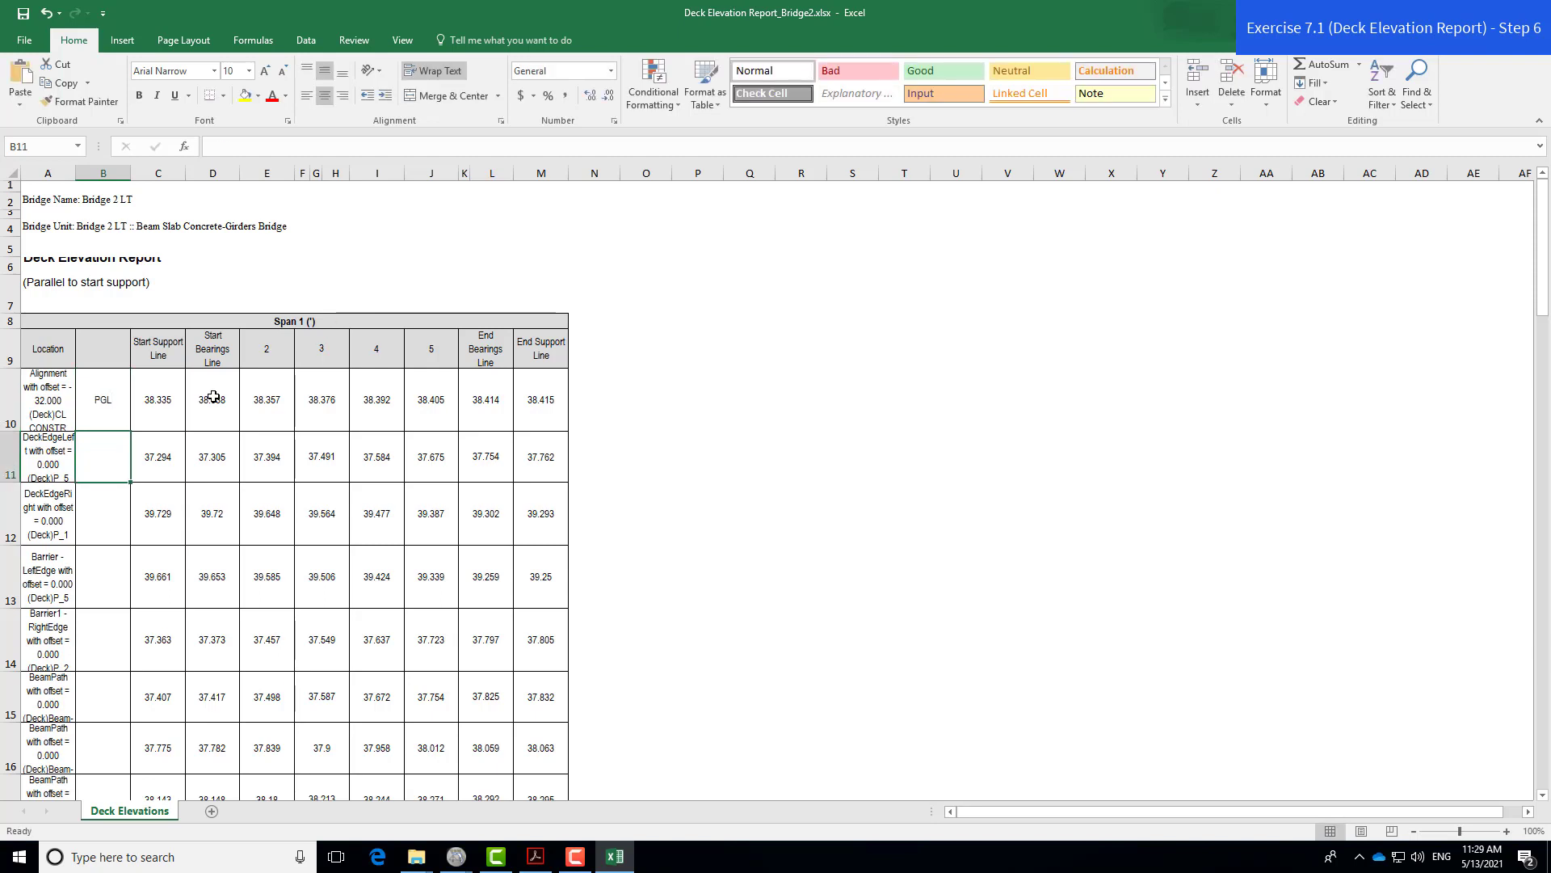
type("Left")
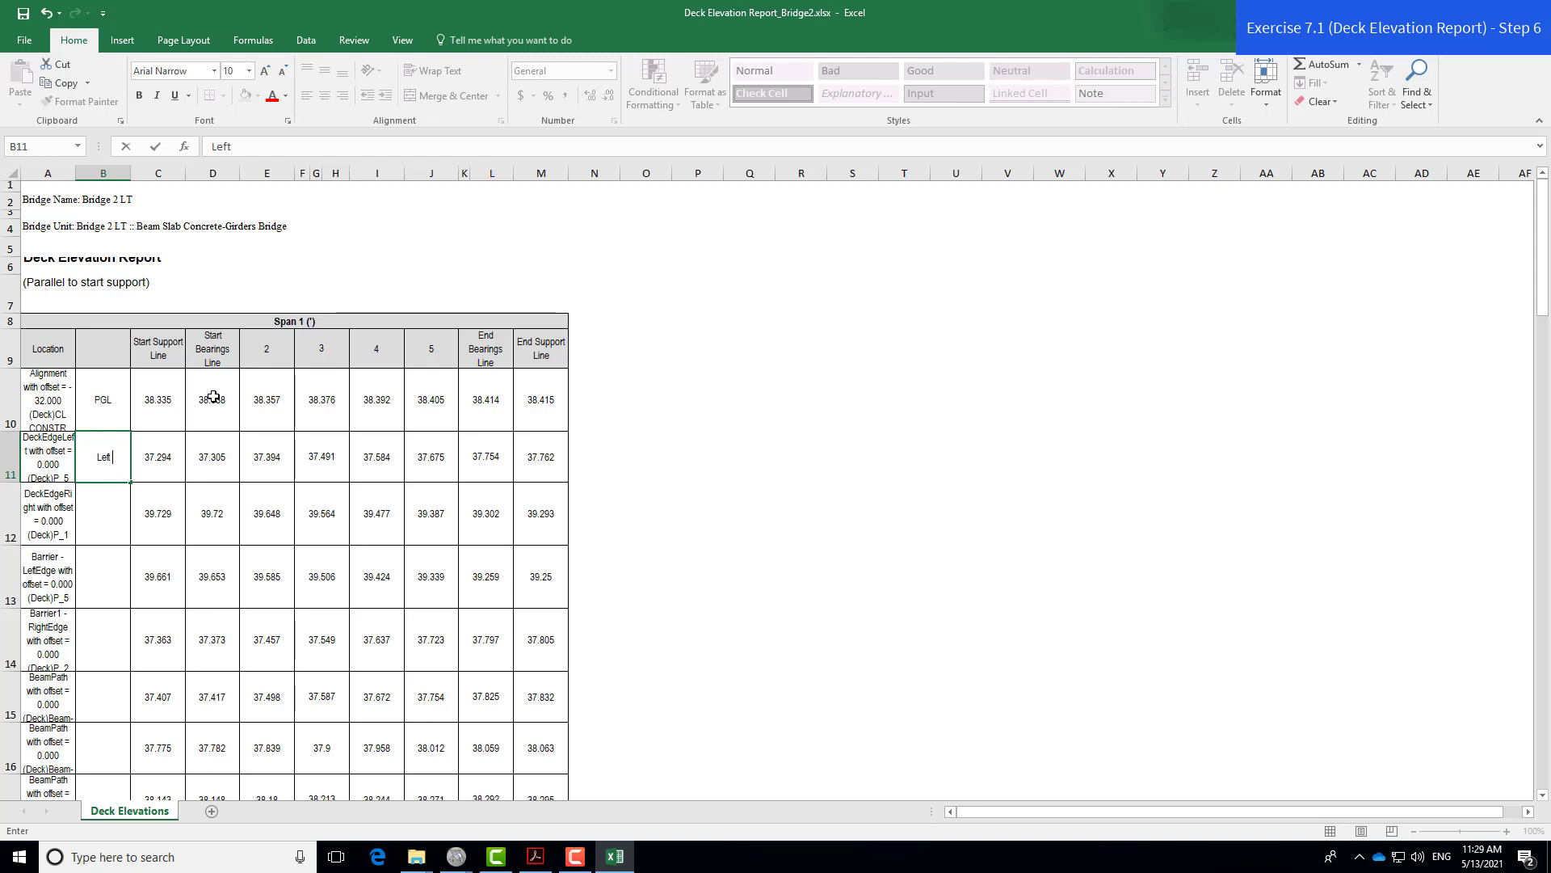
type(" Coping")
key("Return")
type("Right Copin")
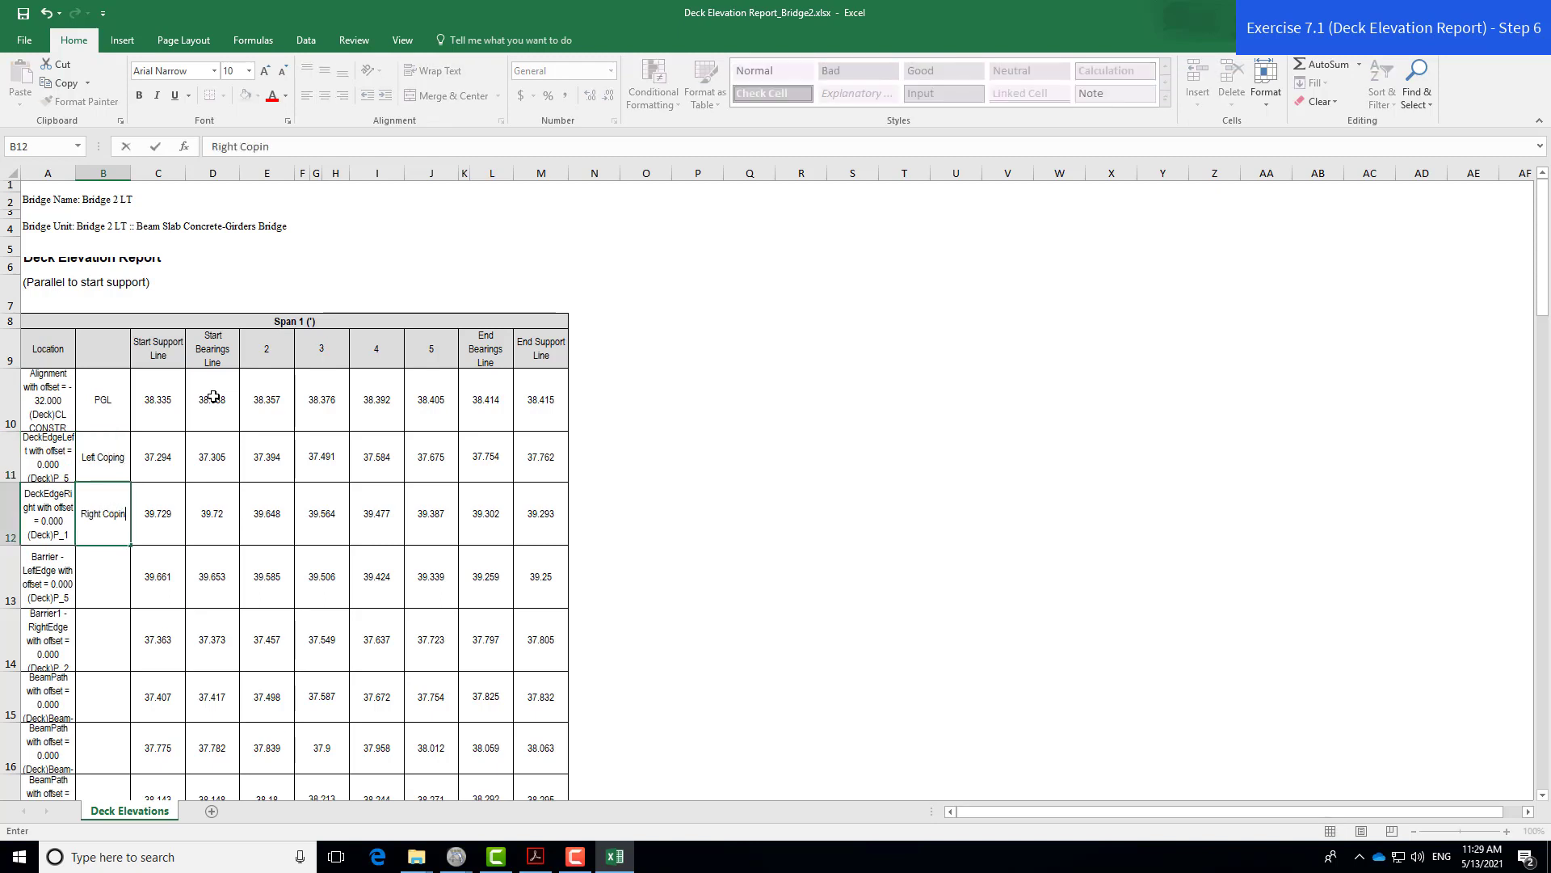
type("g")
key("Return")
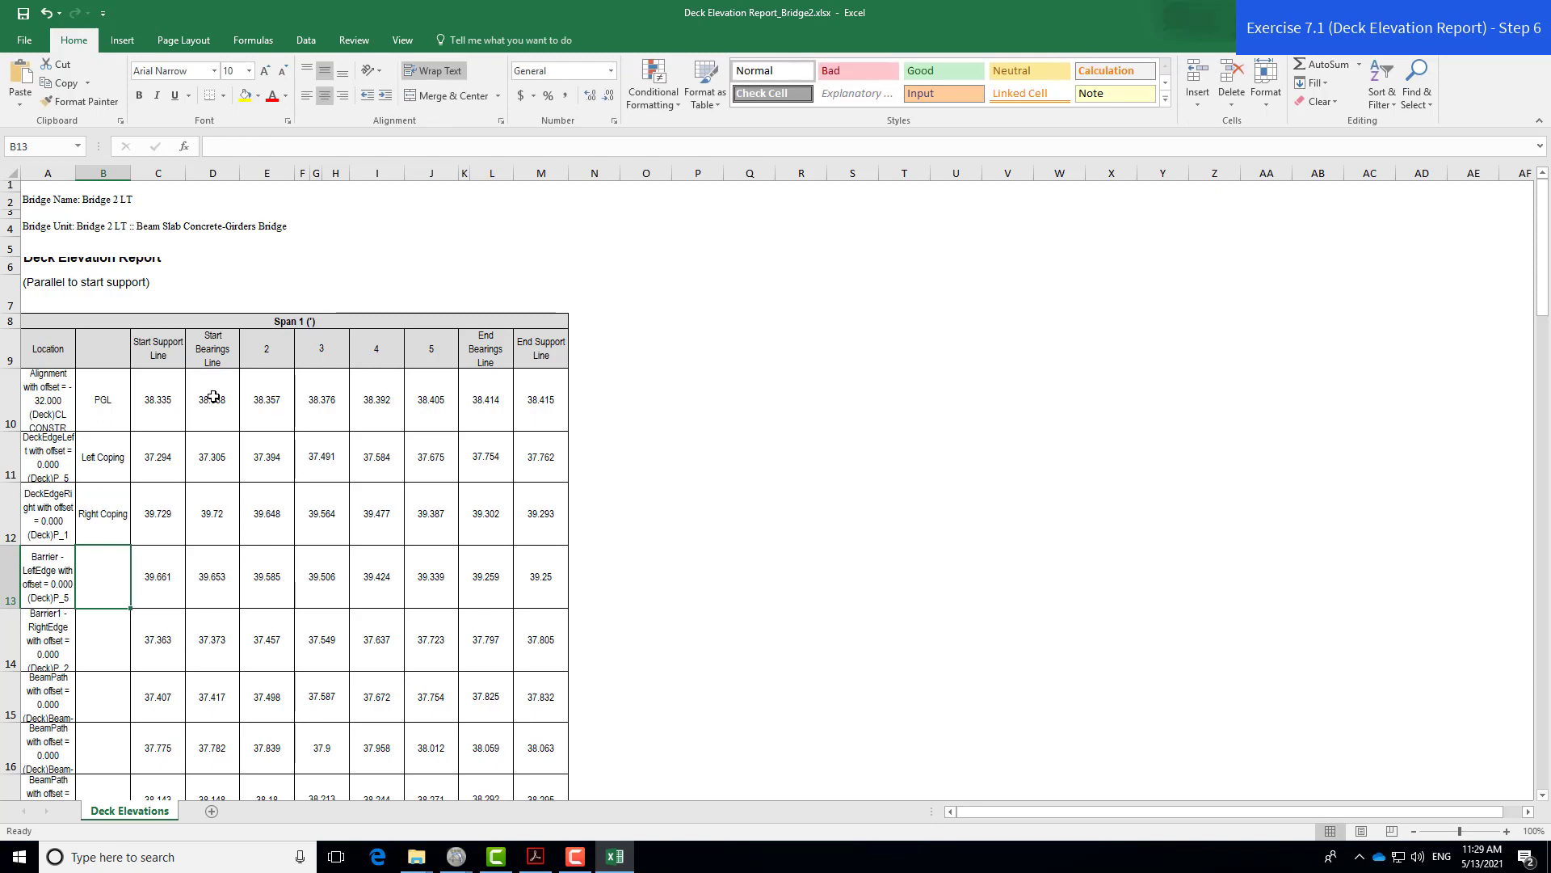
type("Right")
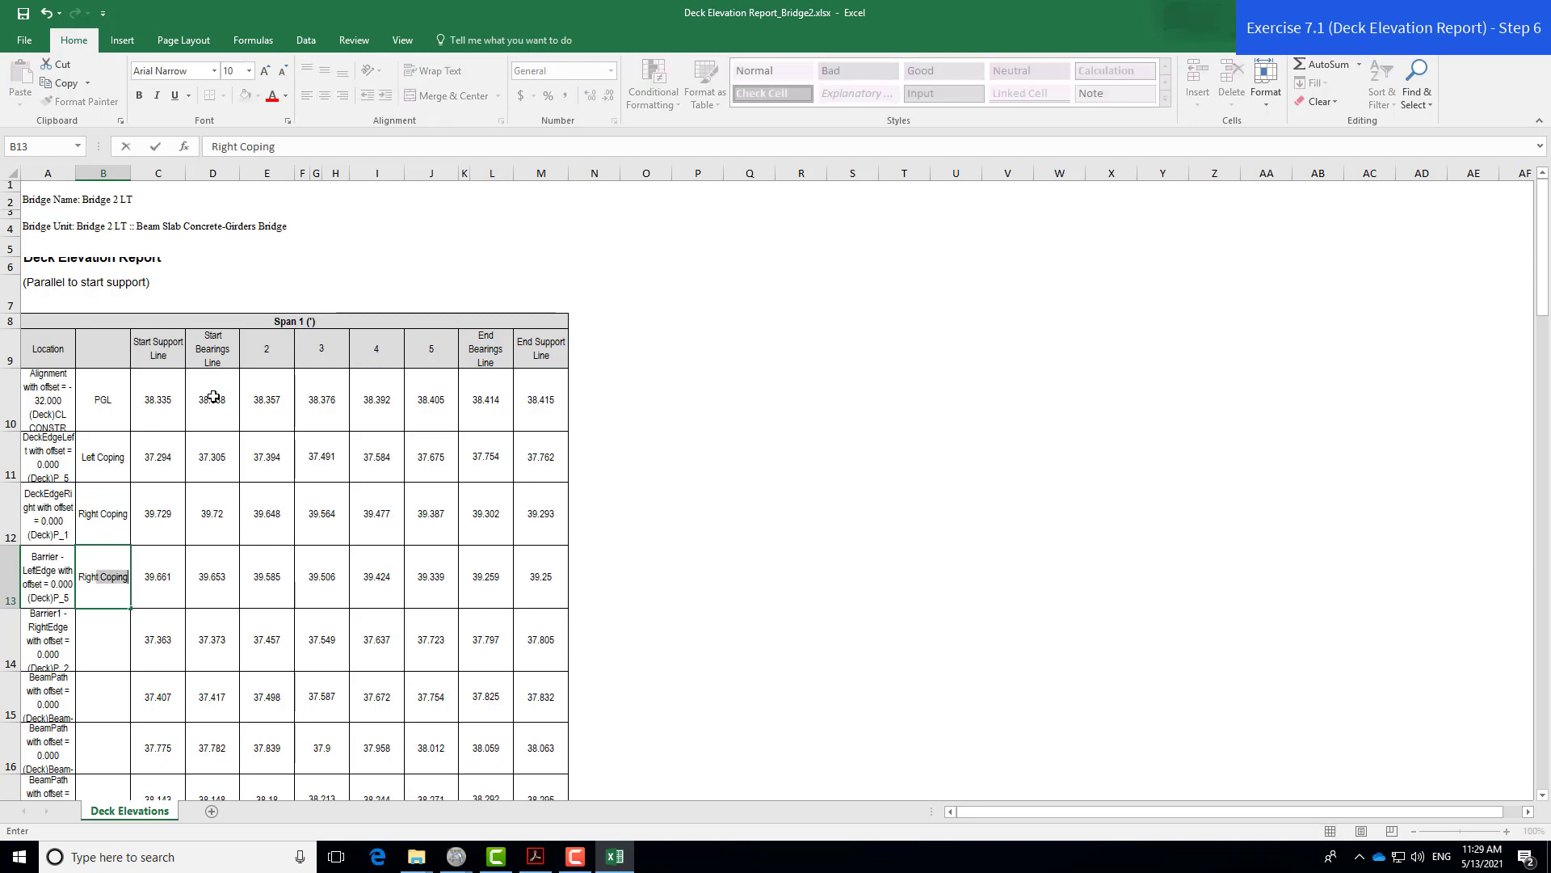
type(" Gutter")
key("Return")
type("Left G")
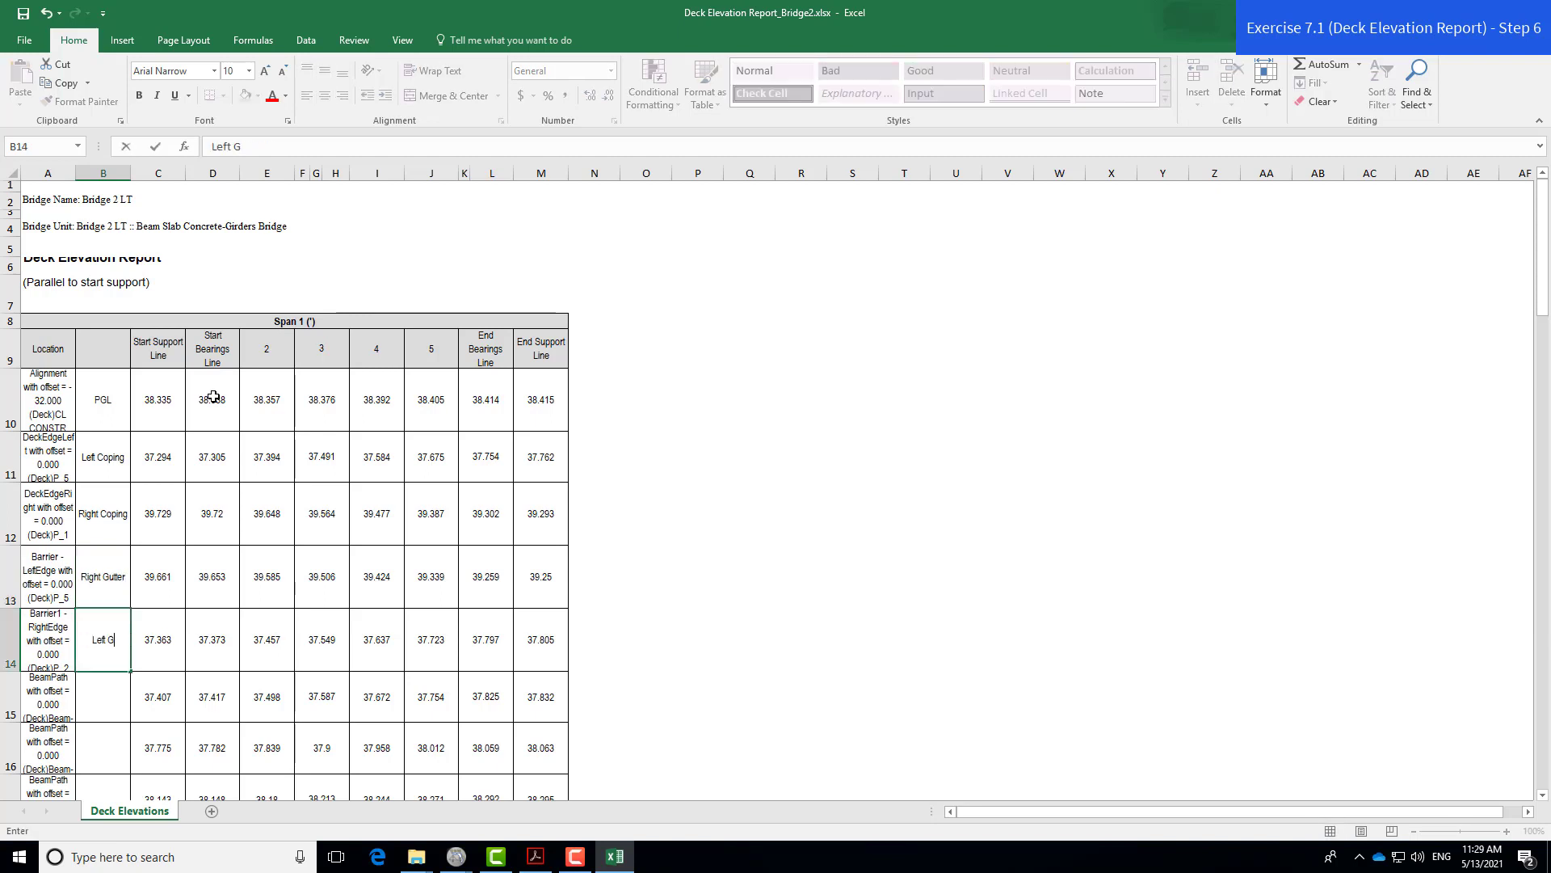
type("utter")
key("Return")
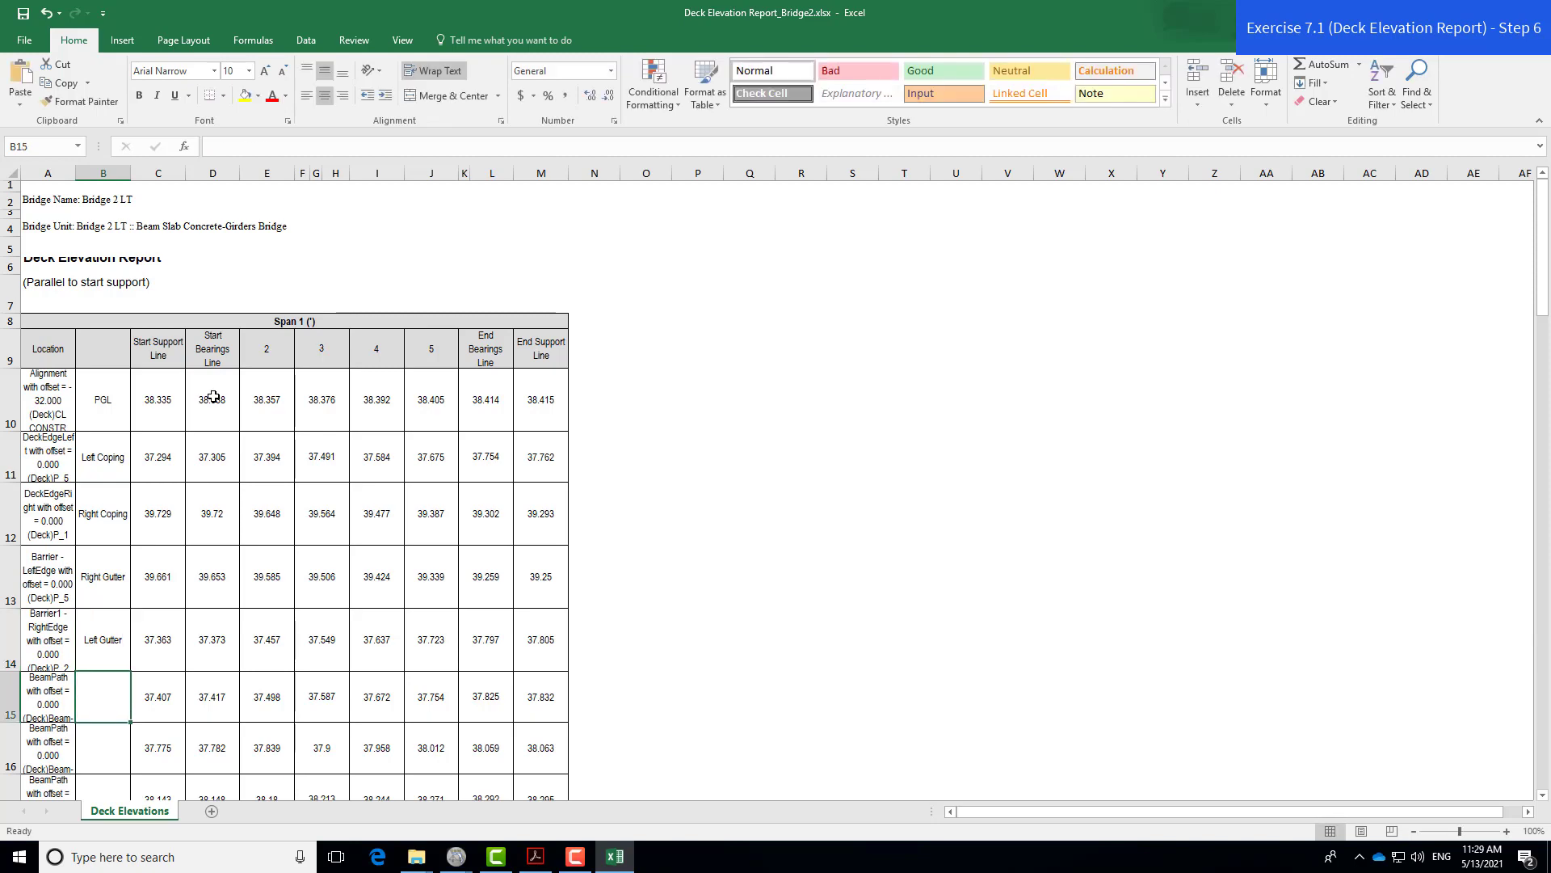
type("CL Beam 1")
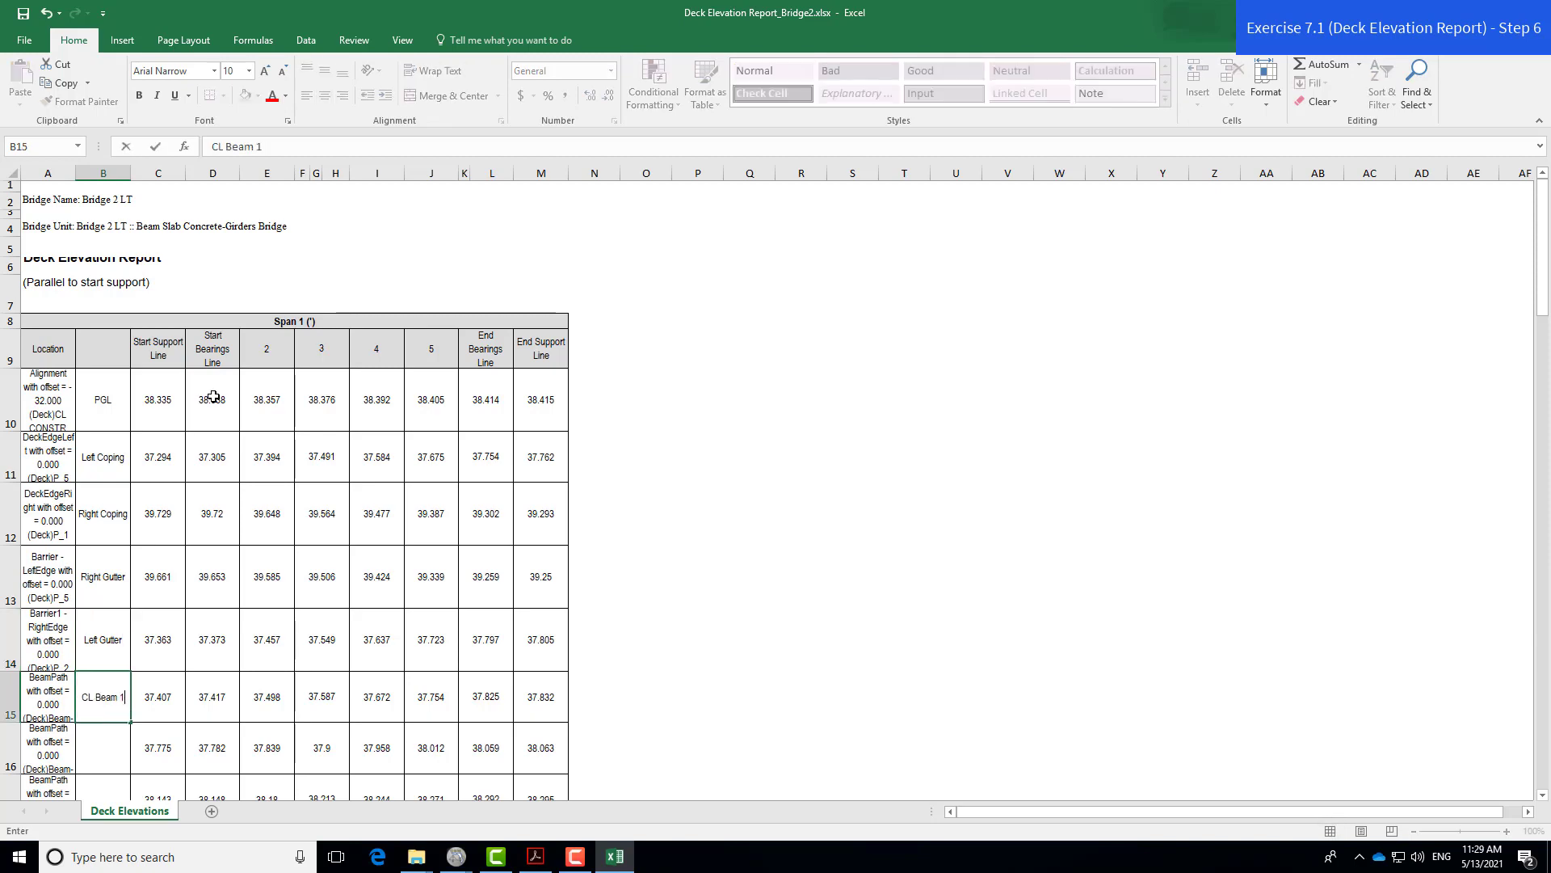
key("Return")
- Fill CL Beam 2 through CL Beam 7 down to row 21
scroll(208, 598, "down", 2)
scroll(208, 600, "down", 3)
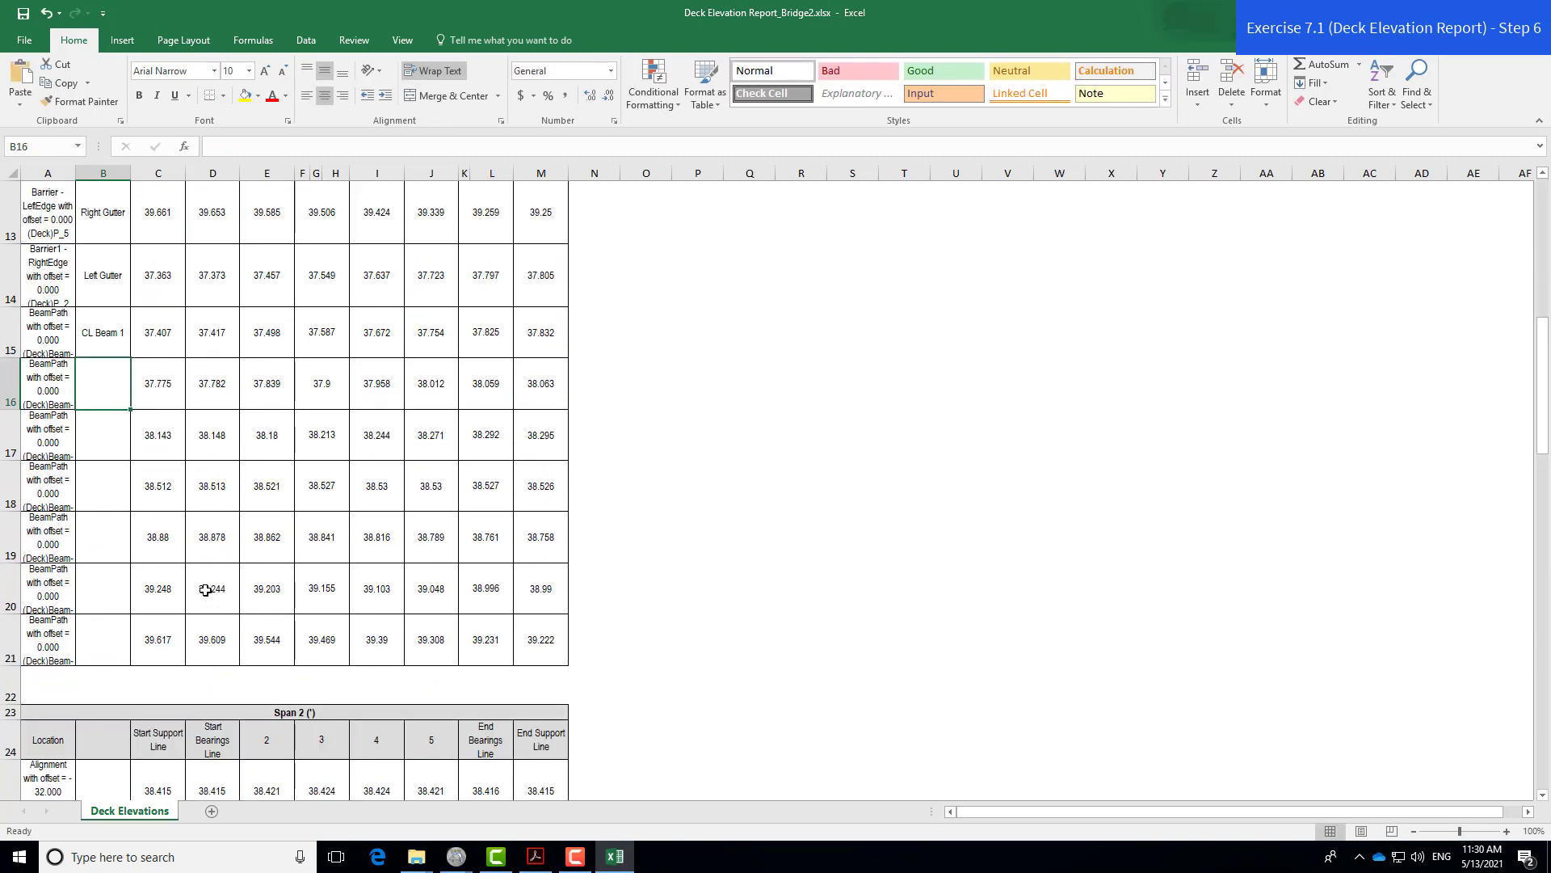
scroll(205, 587, "up", 1)
left_click(126, 351)
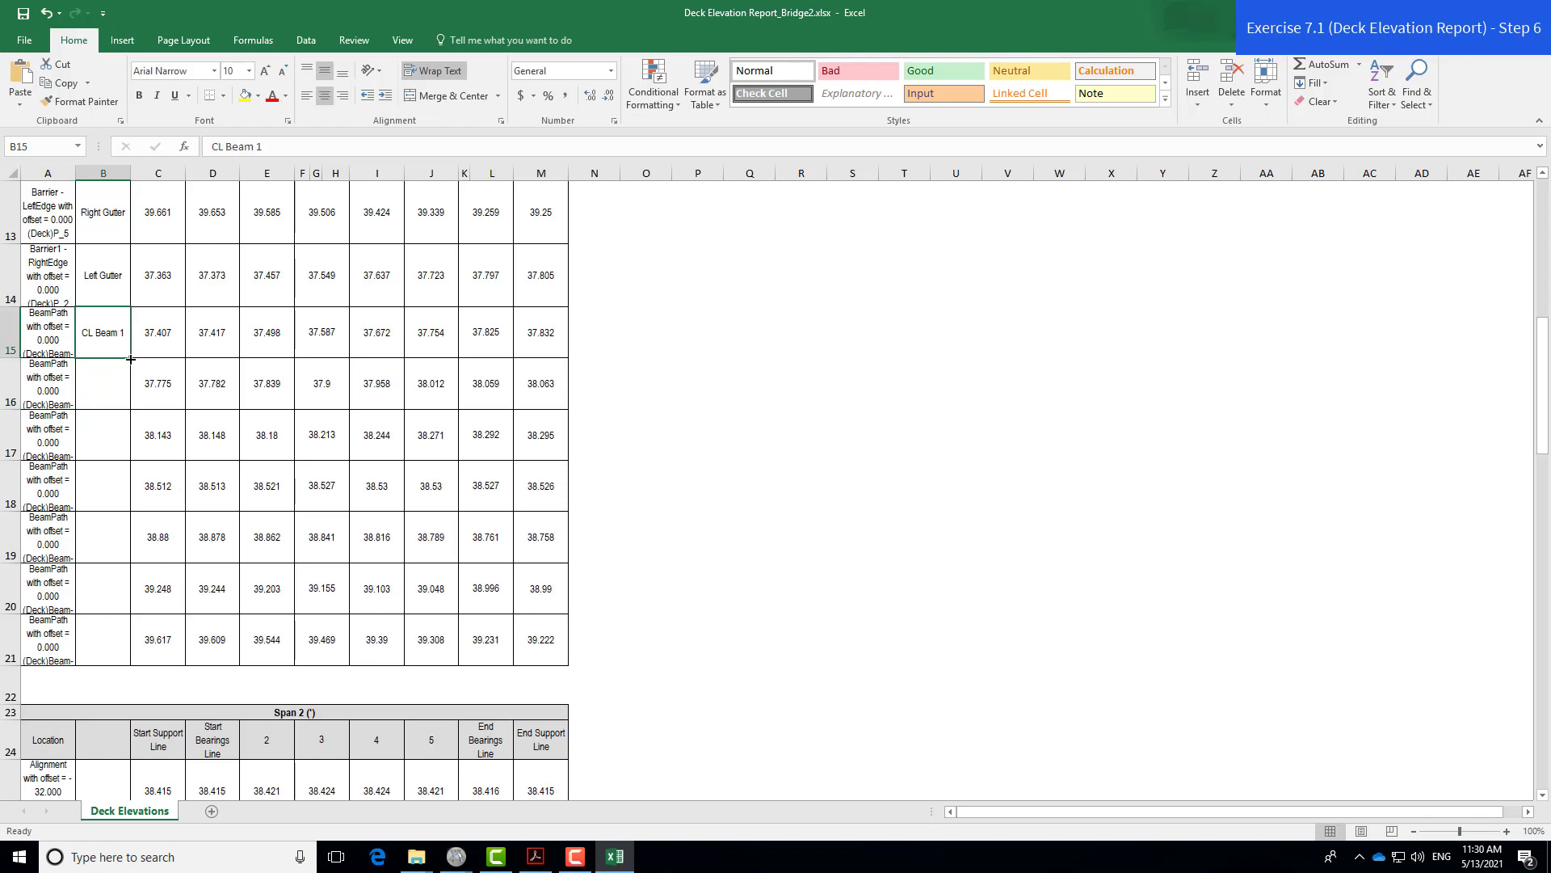
left_click_drag(126, 351, 126, 654)
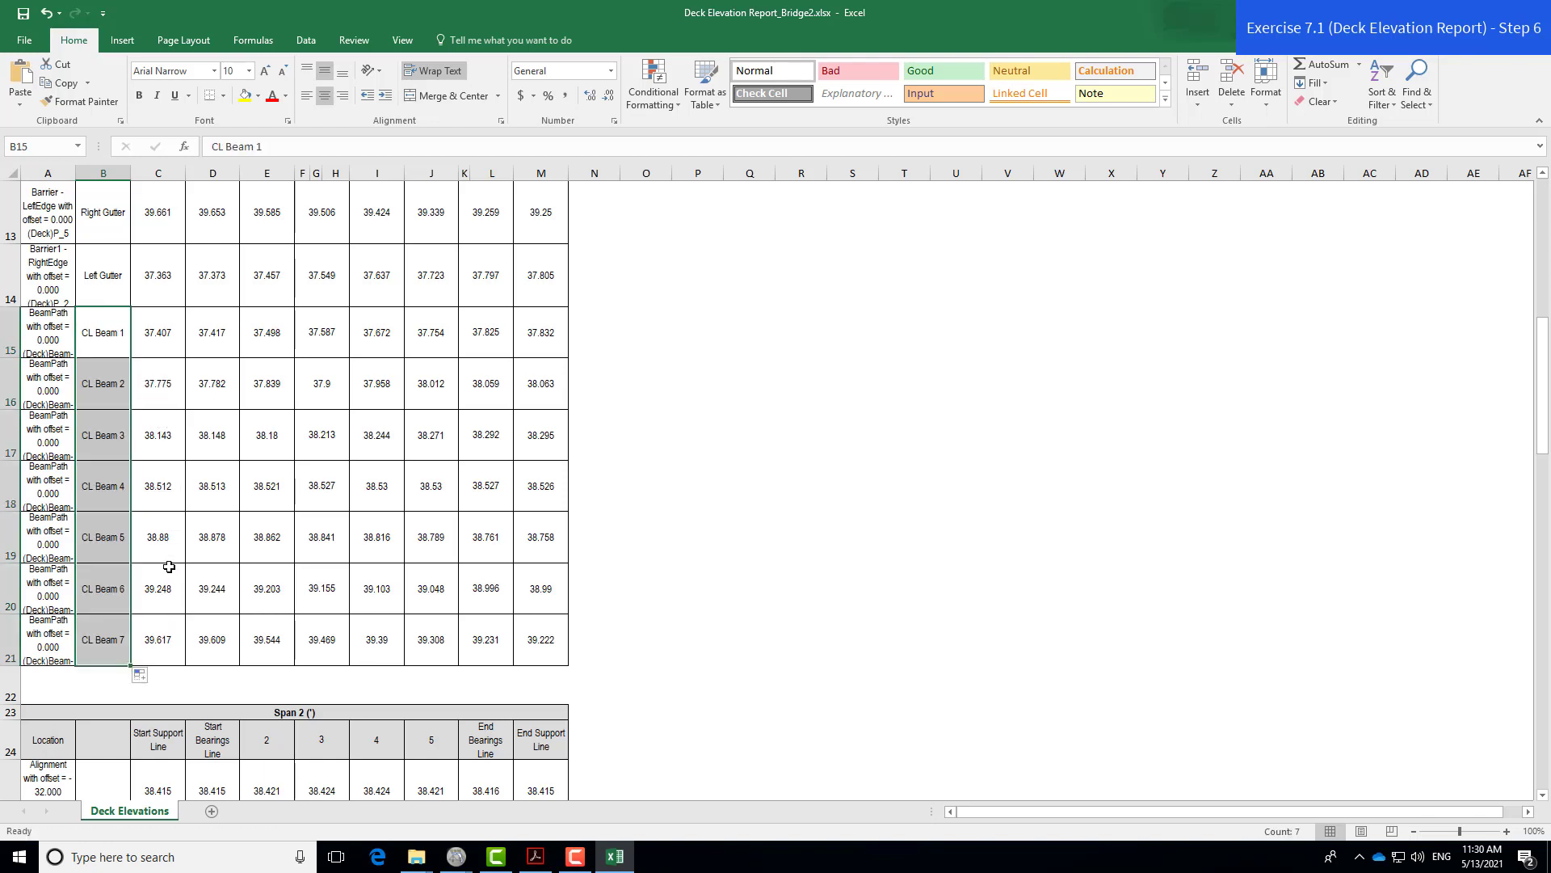
- Copy the B10:B21 labels and paste them at B25 and B40 for Spans 2 and 3
left_click_drag(84, 650, 104, 250)
key("ctrl+c")
scroll(118, 327, "down", 5)
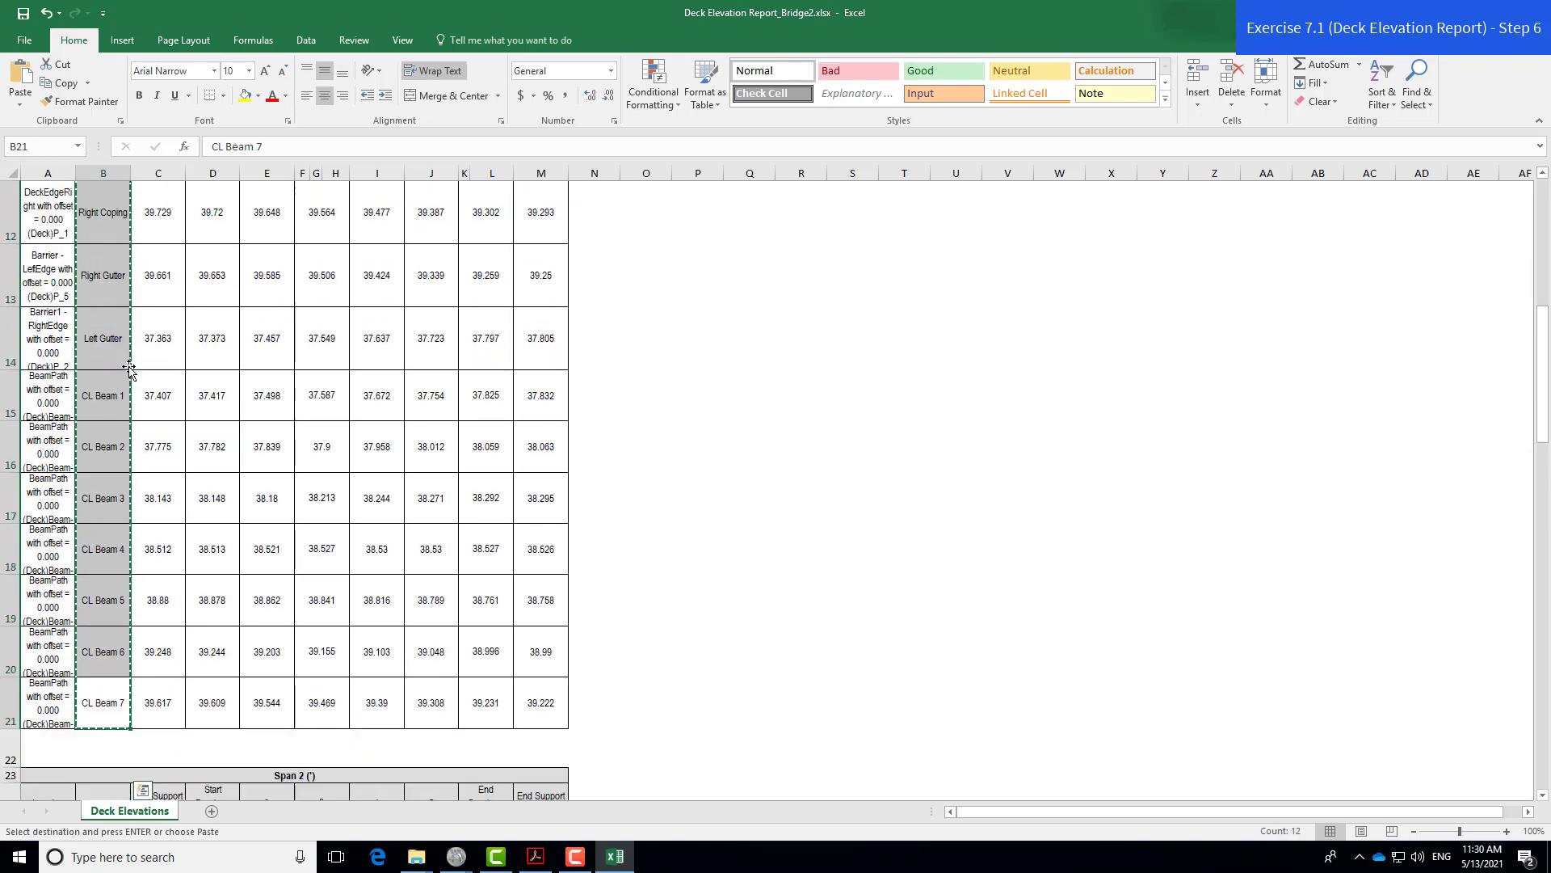
left_click(118, 238)
key("ctrl+v")
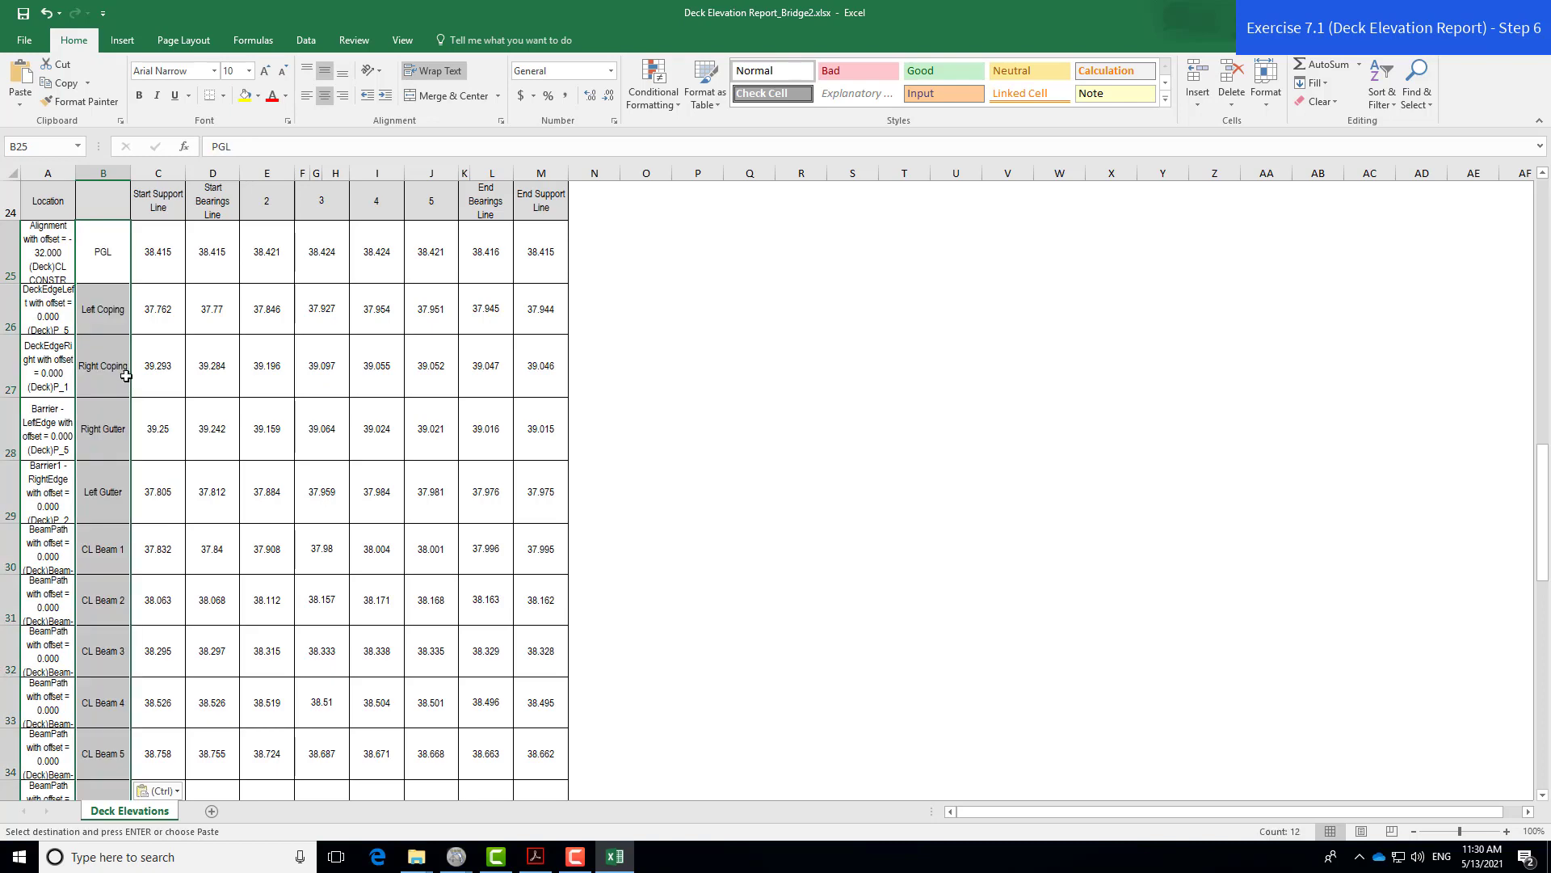
scroll(125, 379, "down", 5)
left_click(111, 364)
key("ctrl+v")
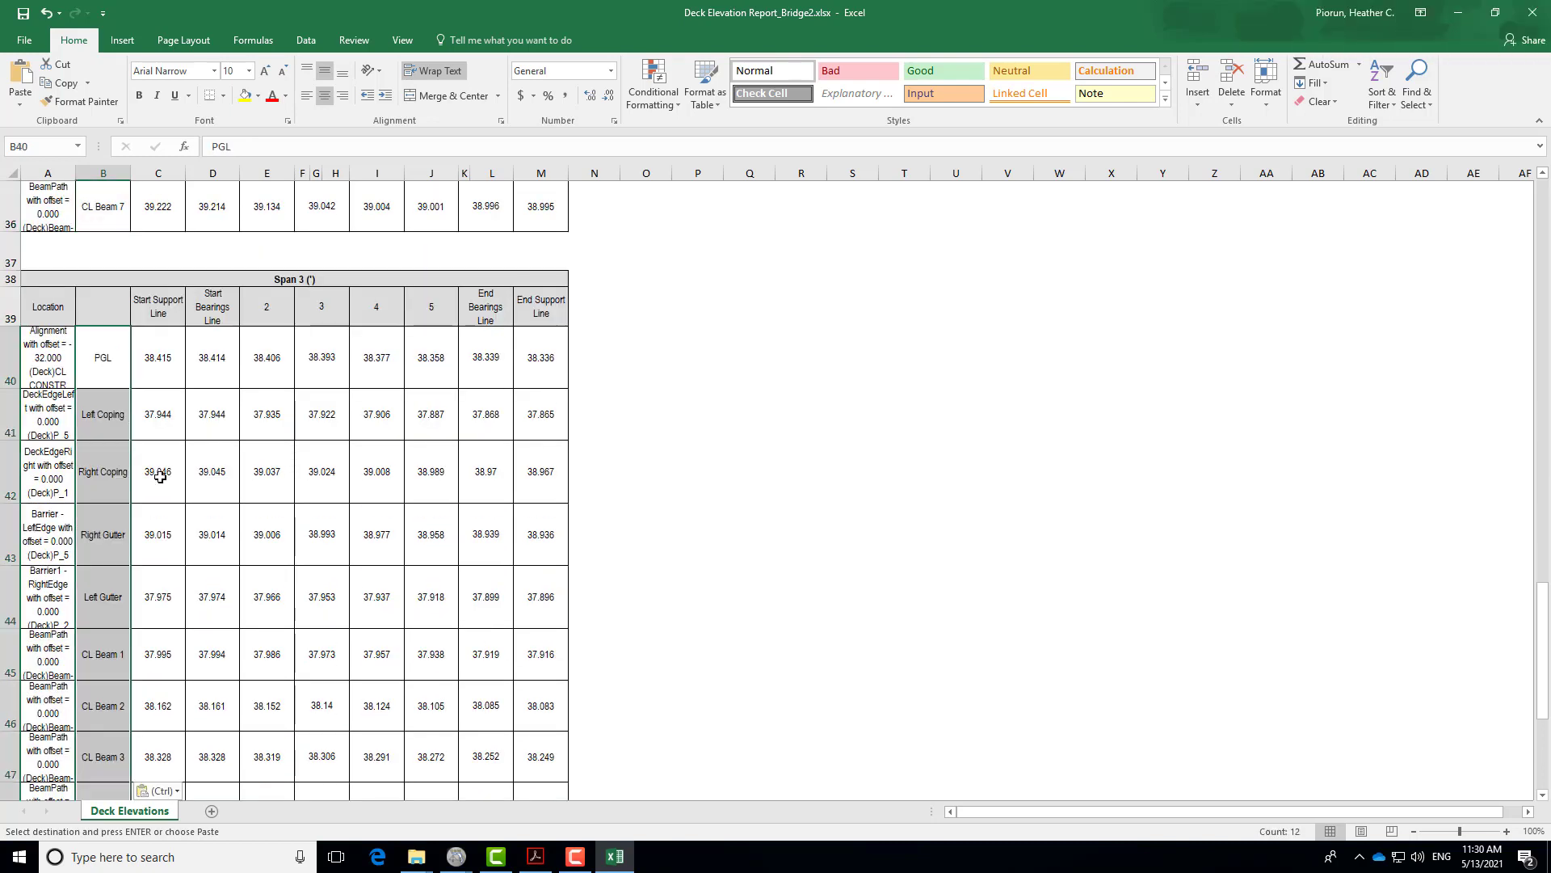
scroll(340, 490, "up", 1)
scroll(340, 489, "up", 9)
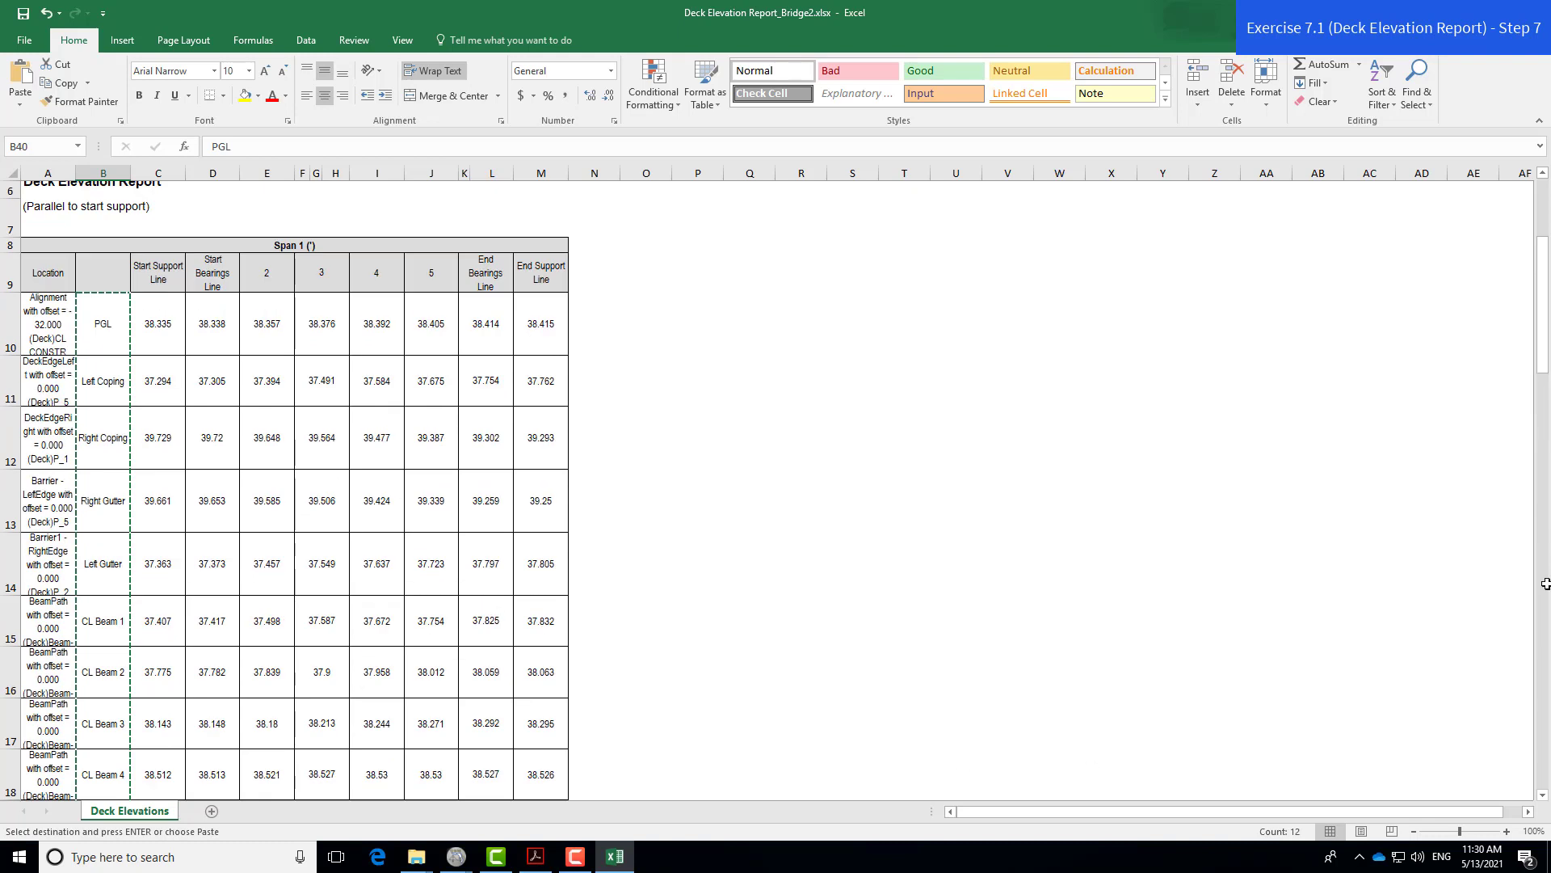
- Enter Location, Begin Bridge and CL Bearing as the first Span 1 headers starting at B9
left_click(174, 363)
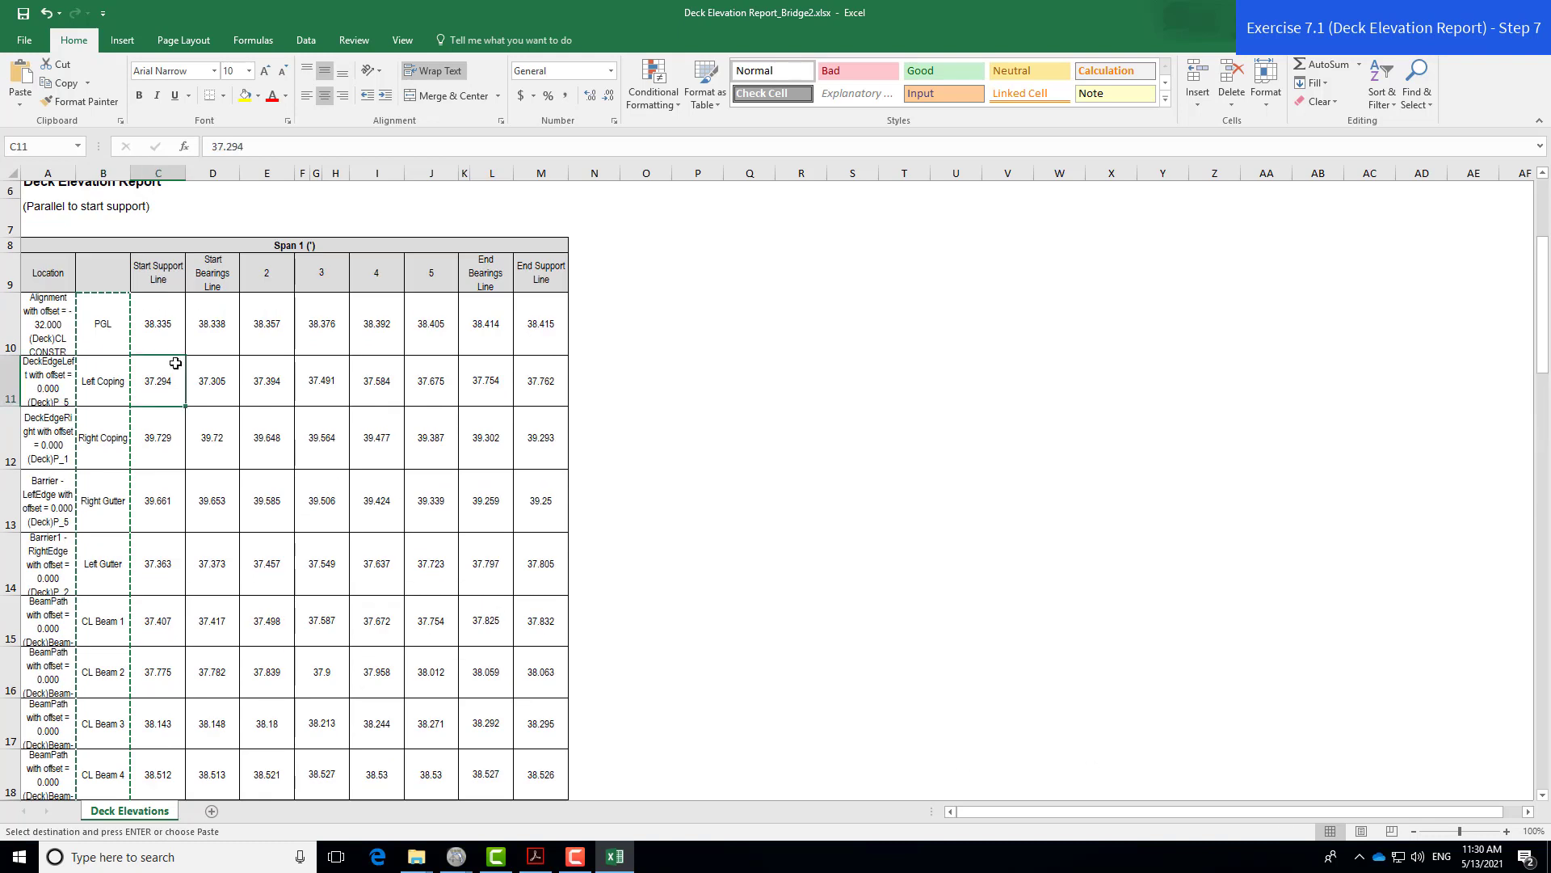
left_click(104, 272)
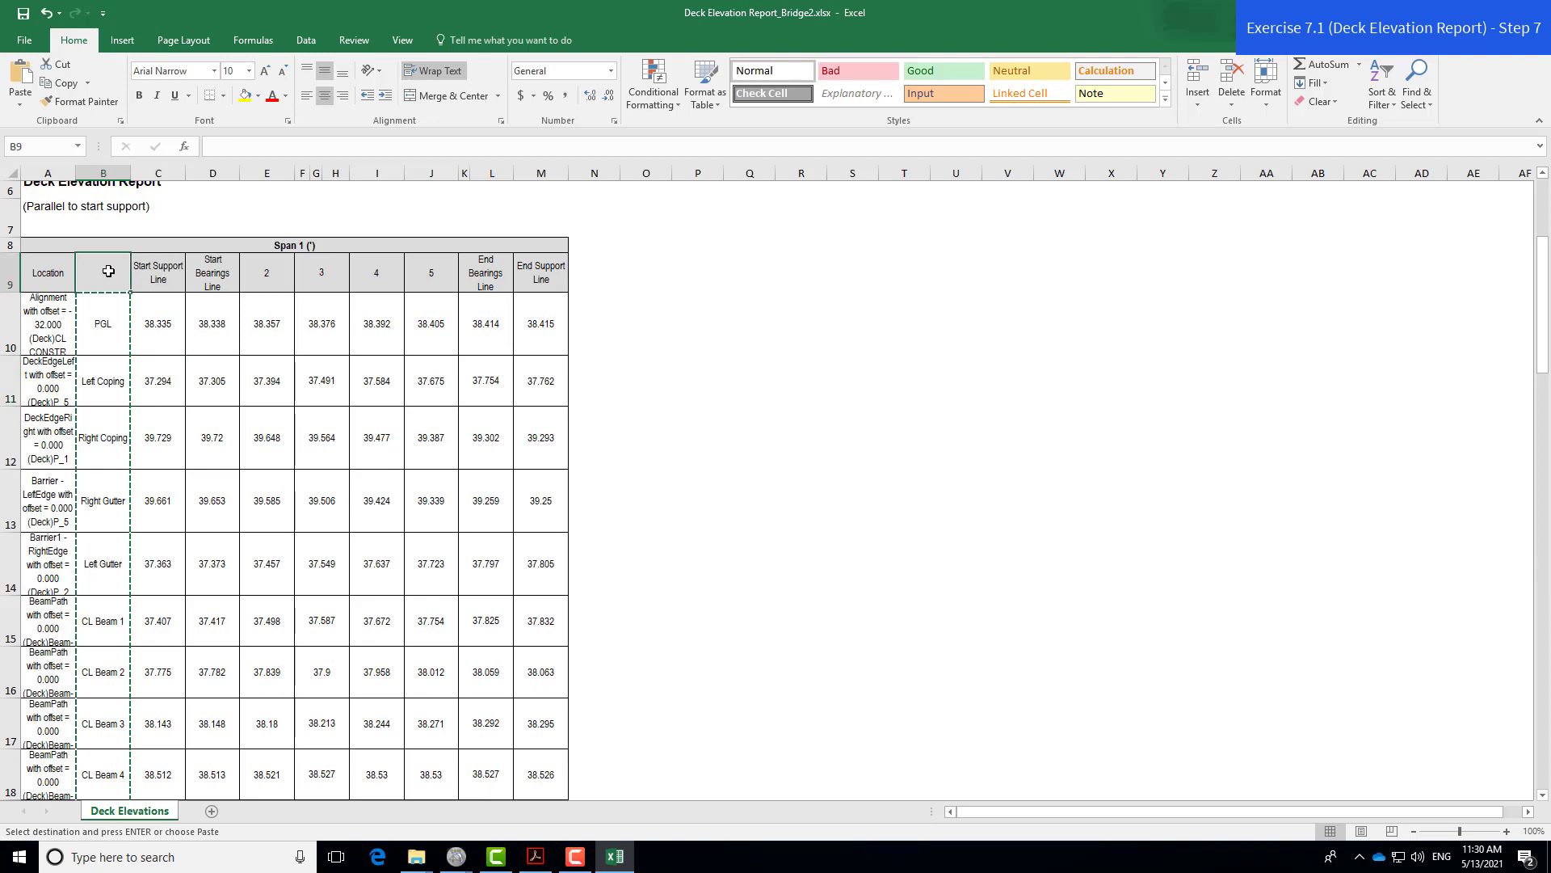
type("Location")
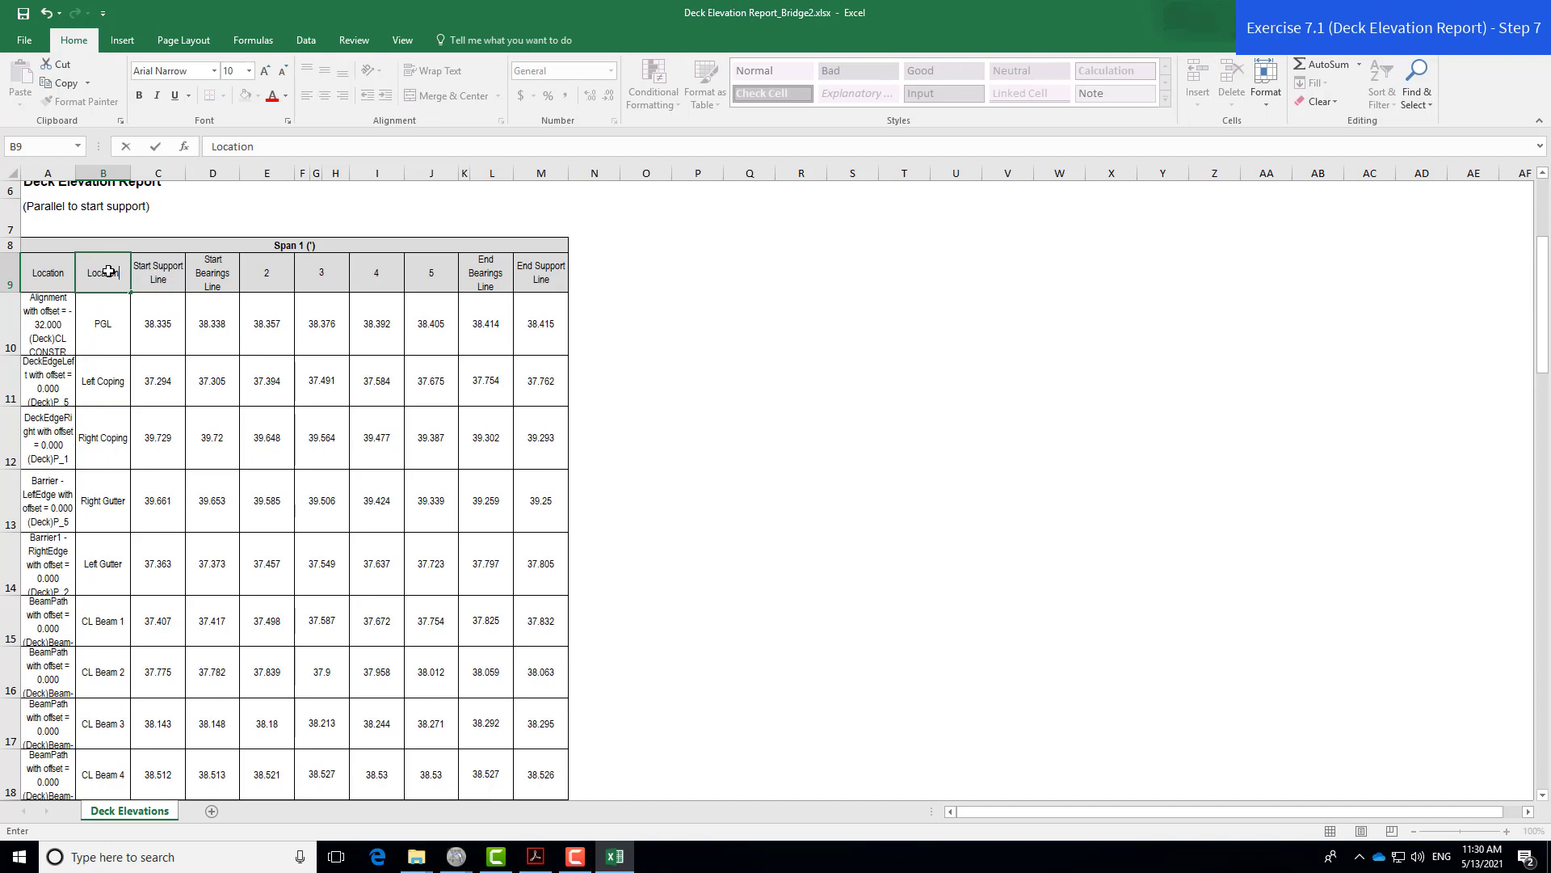
key("Tab")
type("Br")
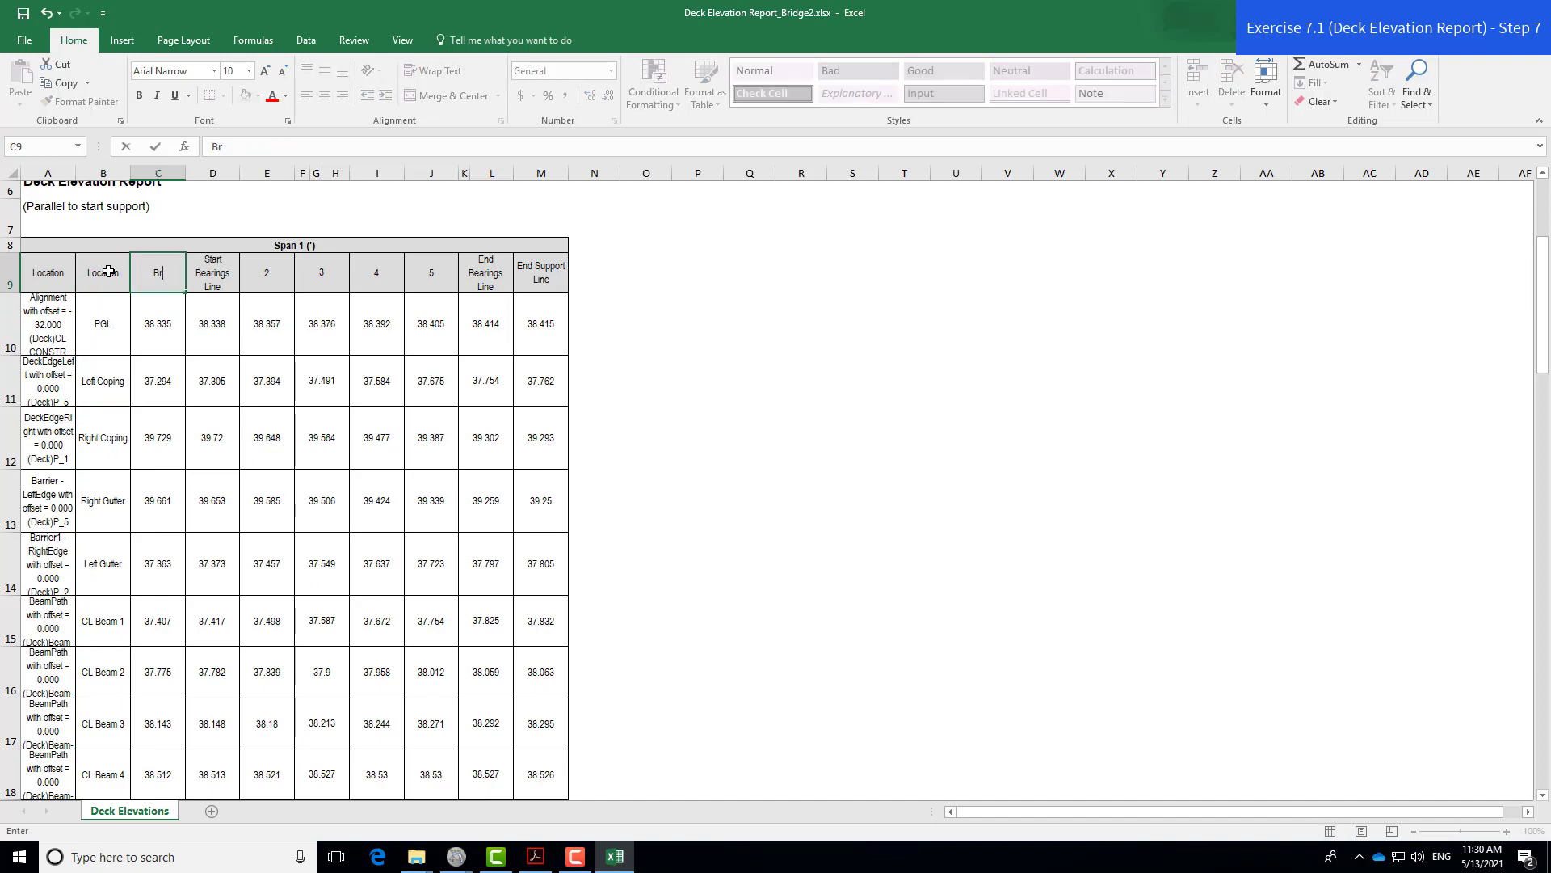
type("gin Bridge")
key("Tab")
type("C")
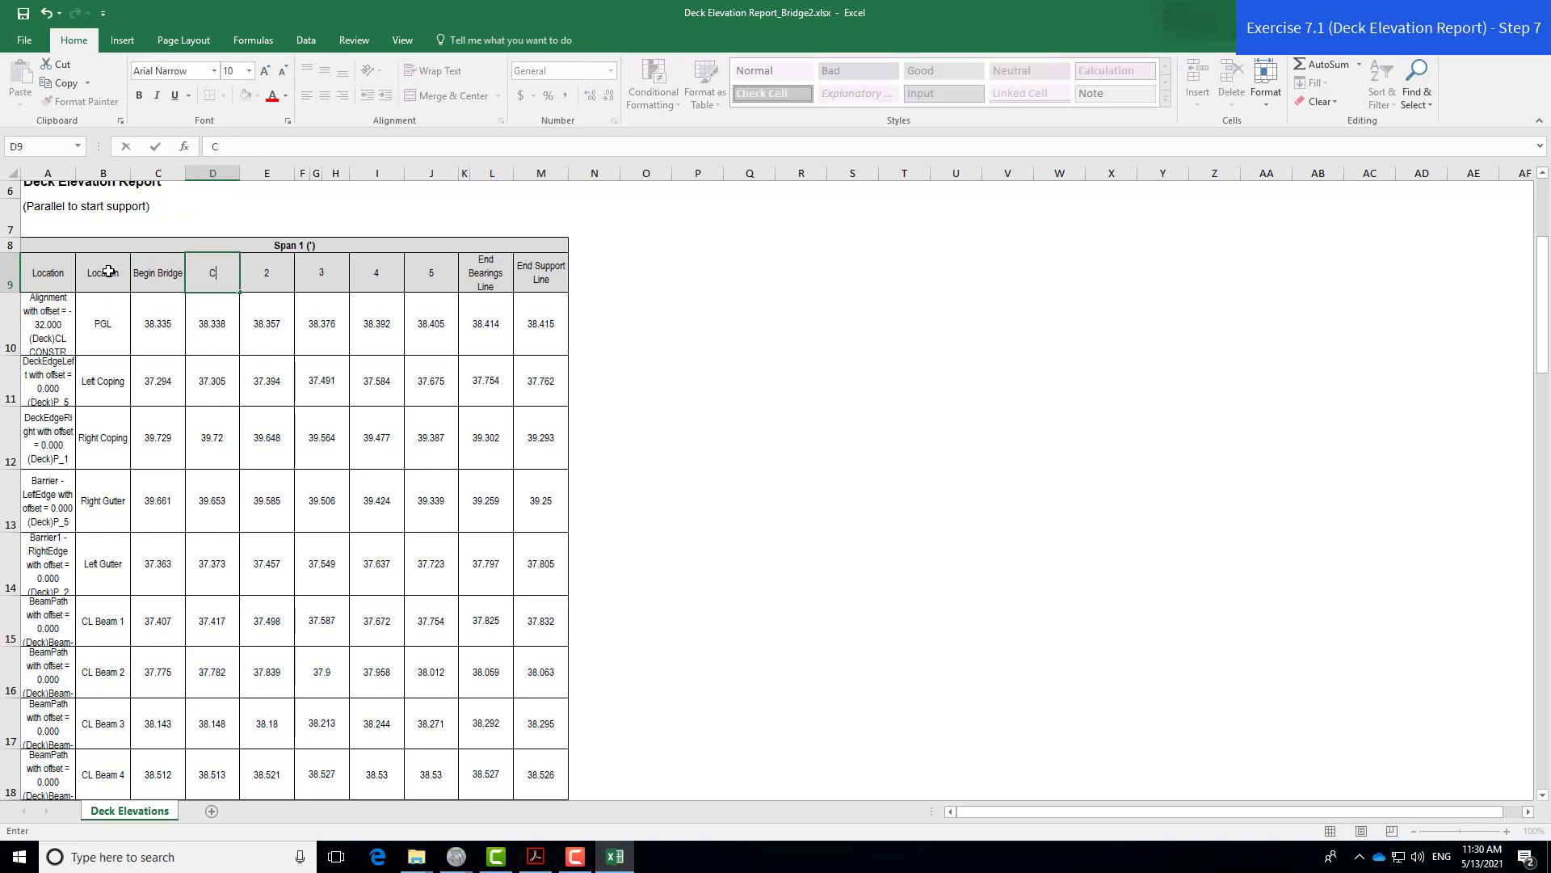
type("ing")
key("Tab")
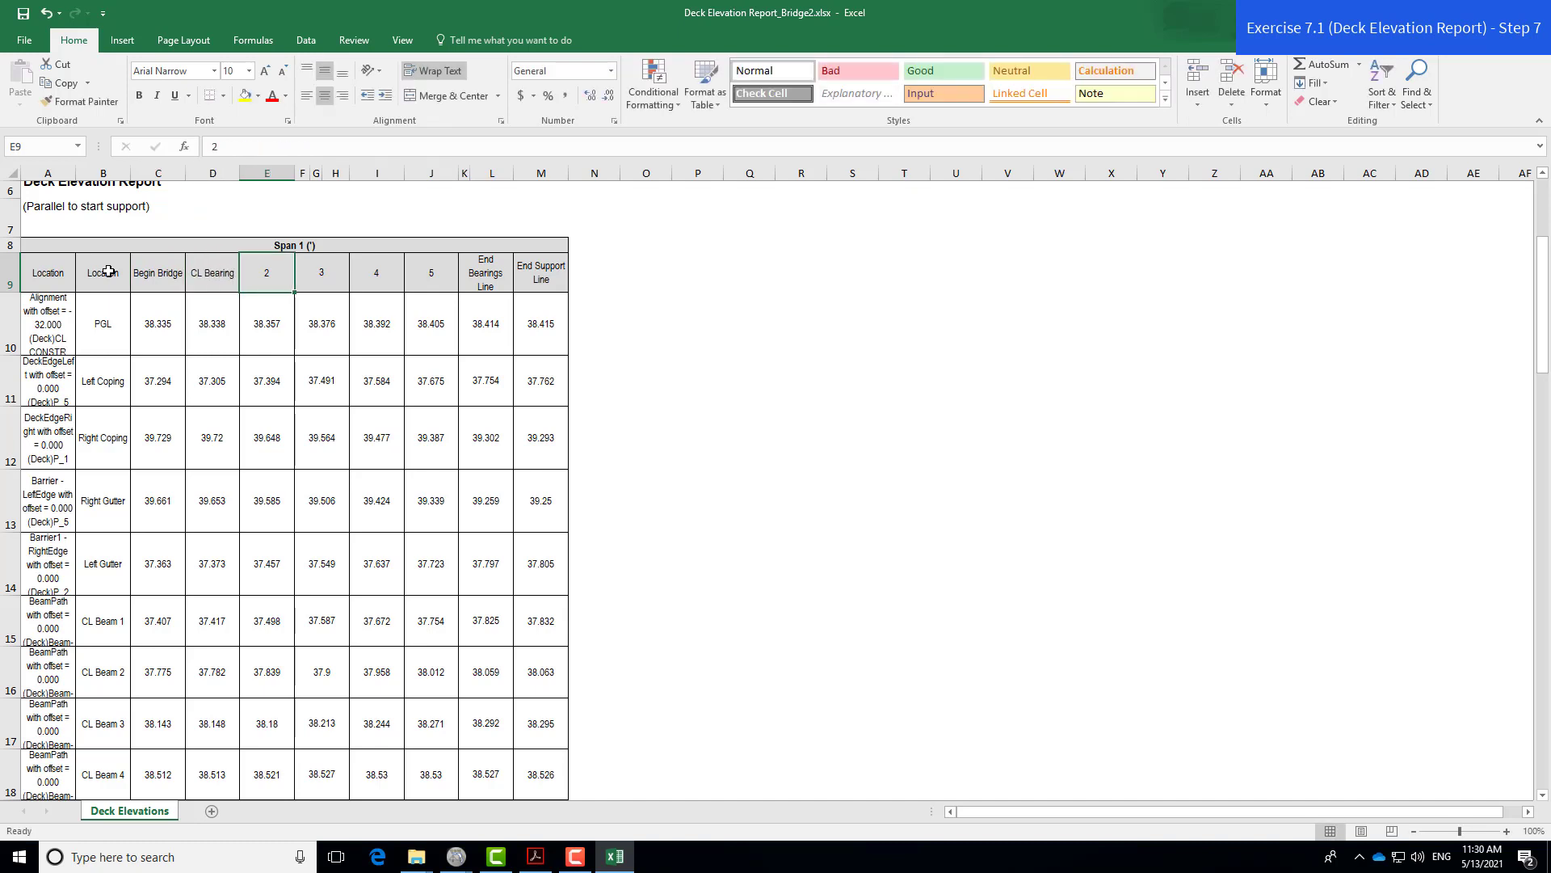
- Continue row 9 with headers 1, 2, 3, 4, CL Bearing and CL Int. Bent 2
type("1")
key("Tab")
type("2")
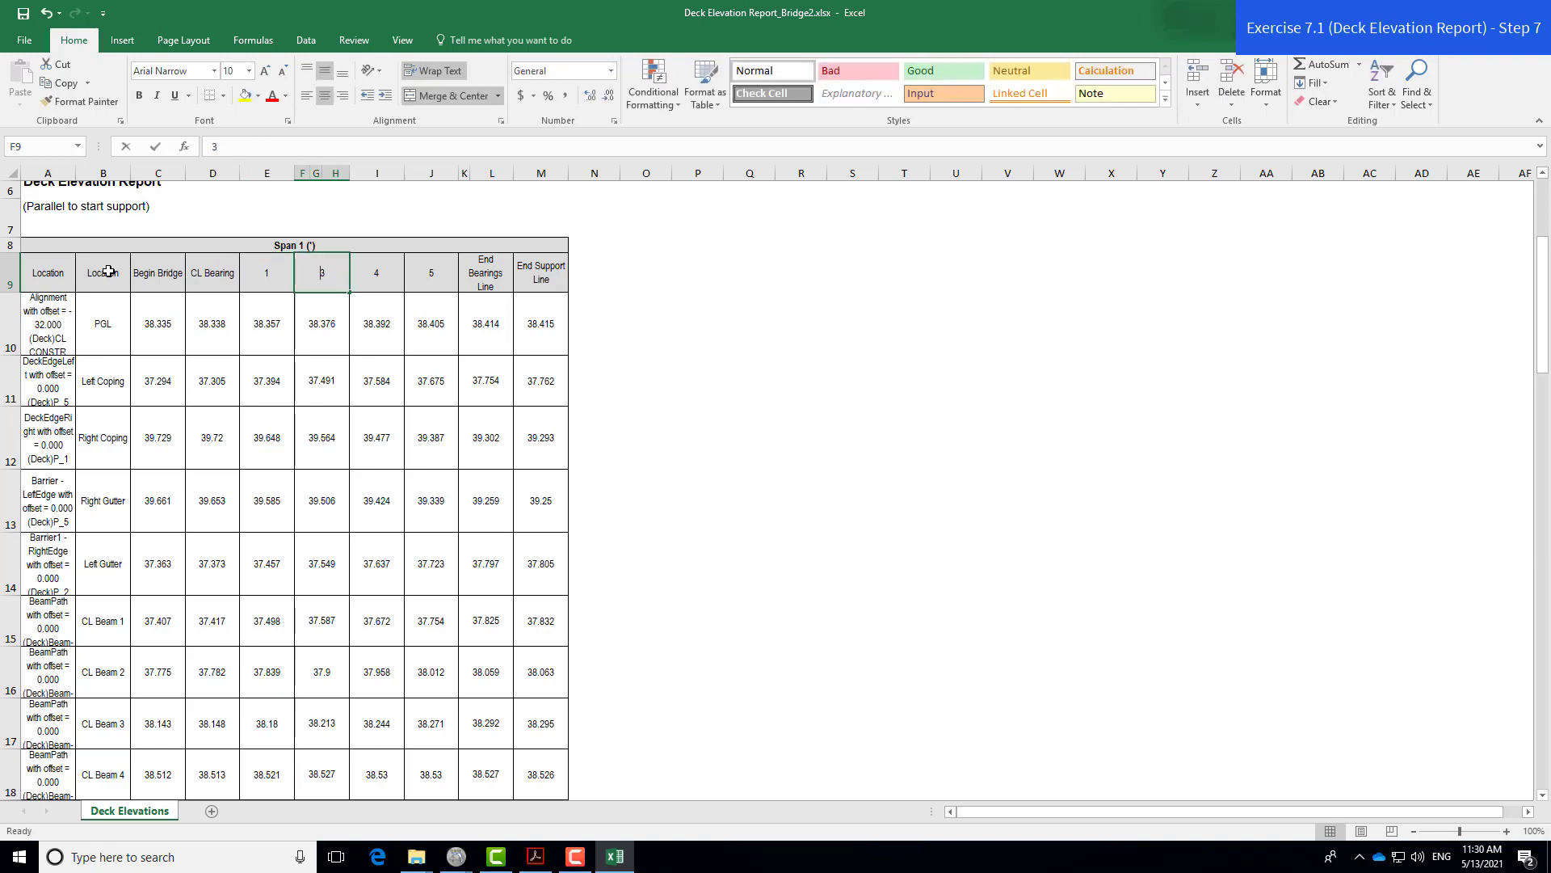
key("Tab")
type("3")
key("Tab")
type("4")
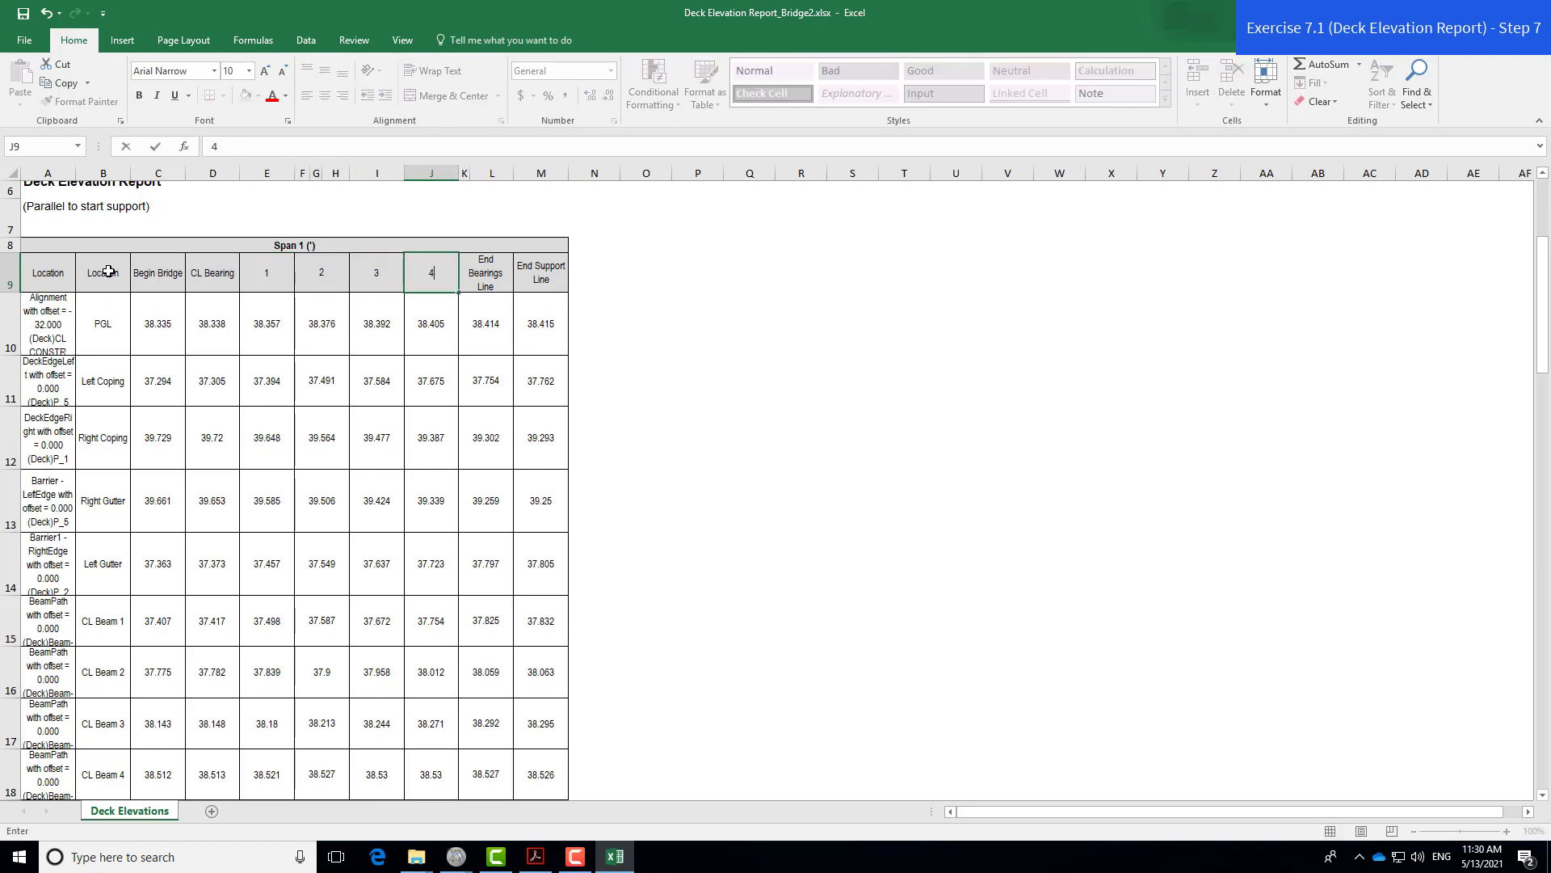
key("Tab")
type("C")
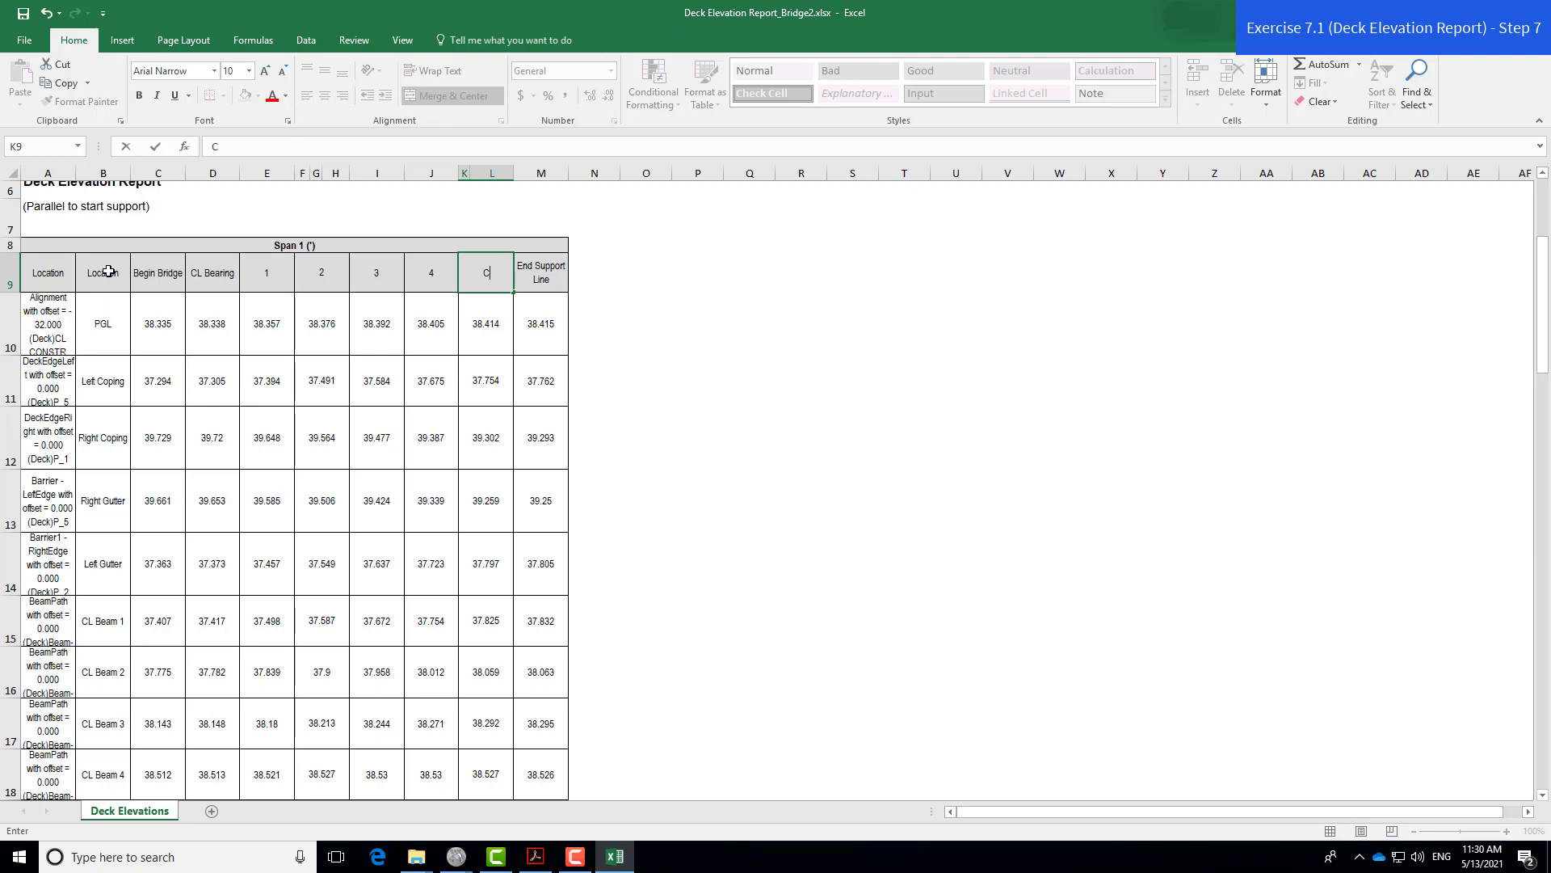
type("L Bearing")
key("Tab")
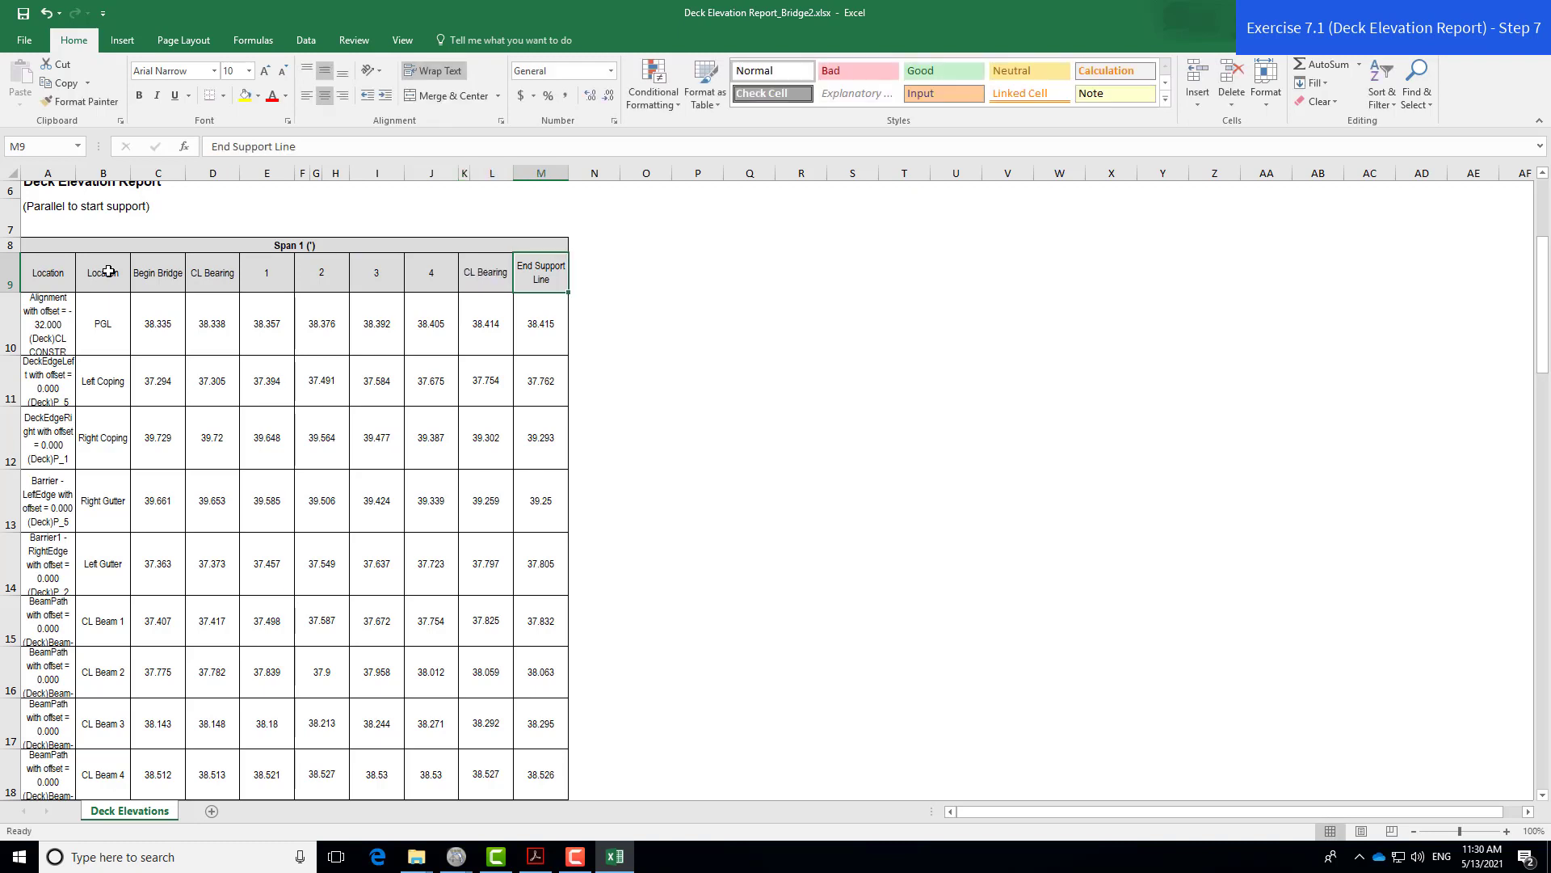
type("CL Int")
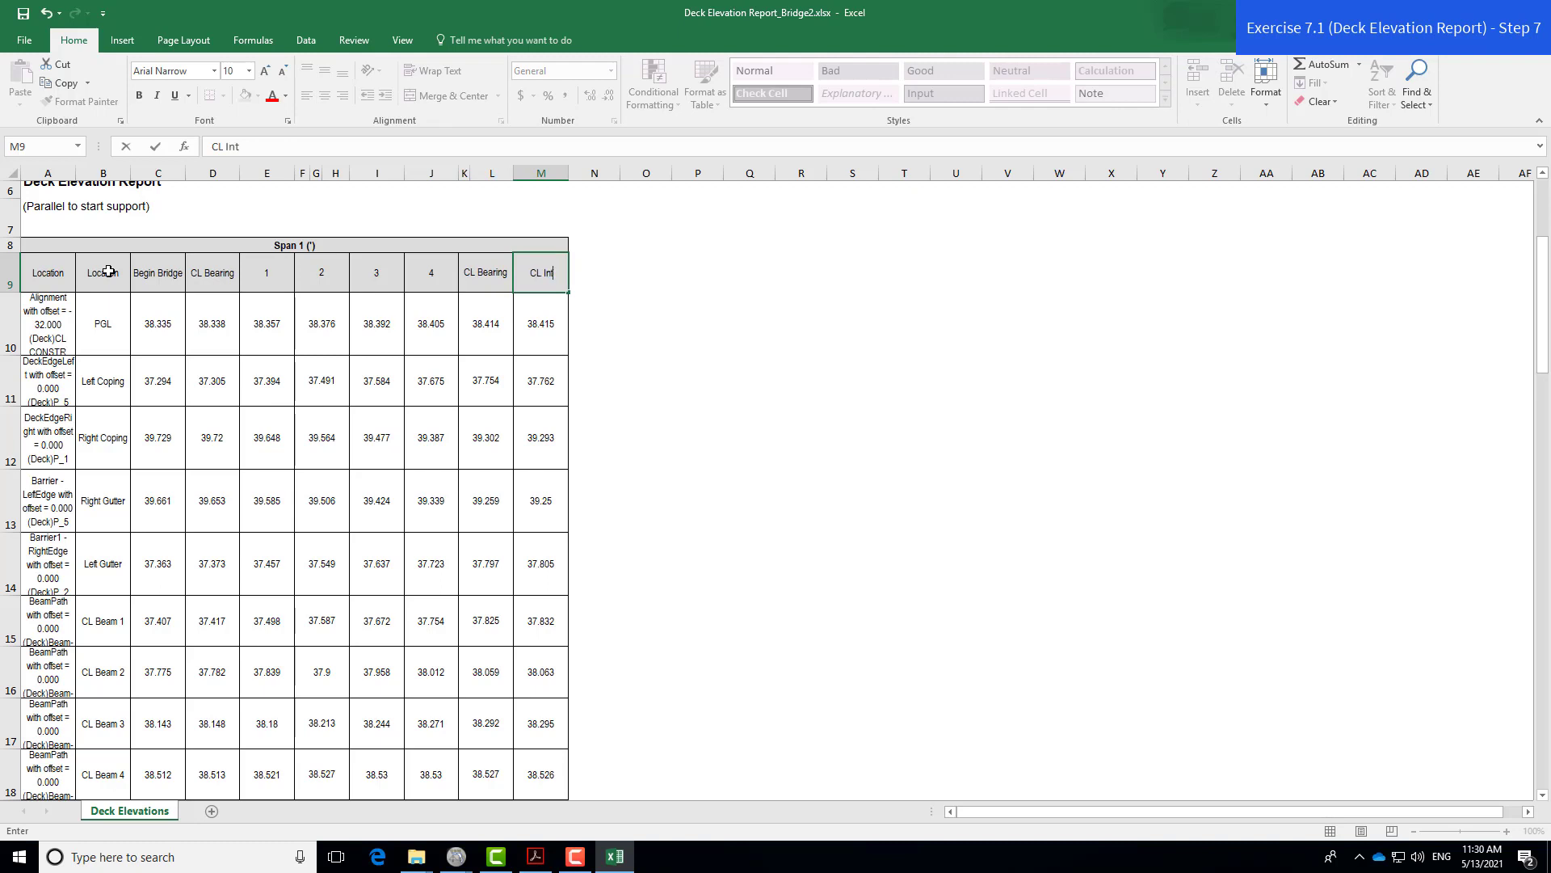
type(". Bent 2")
key("ctrl+Return")
key("Return")
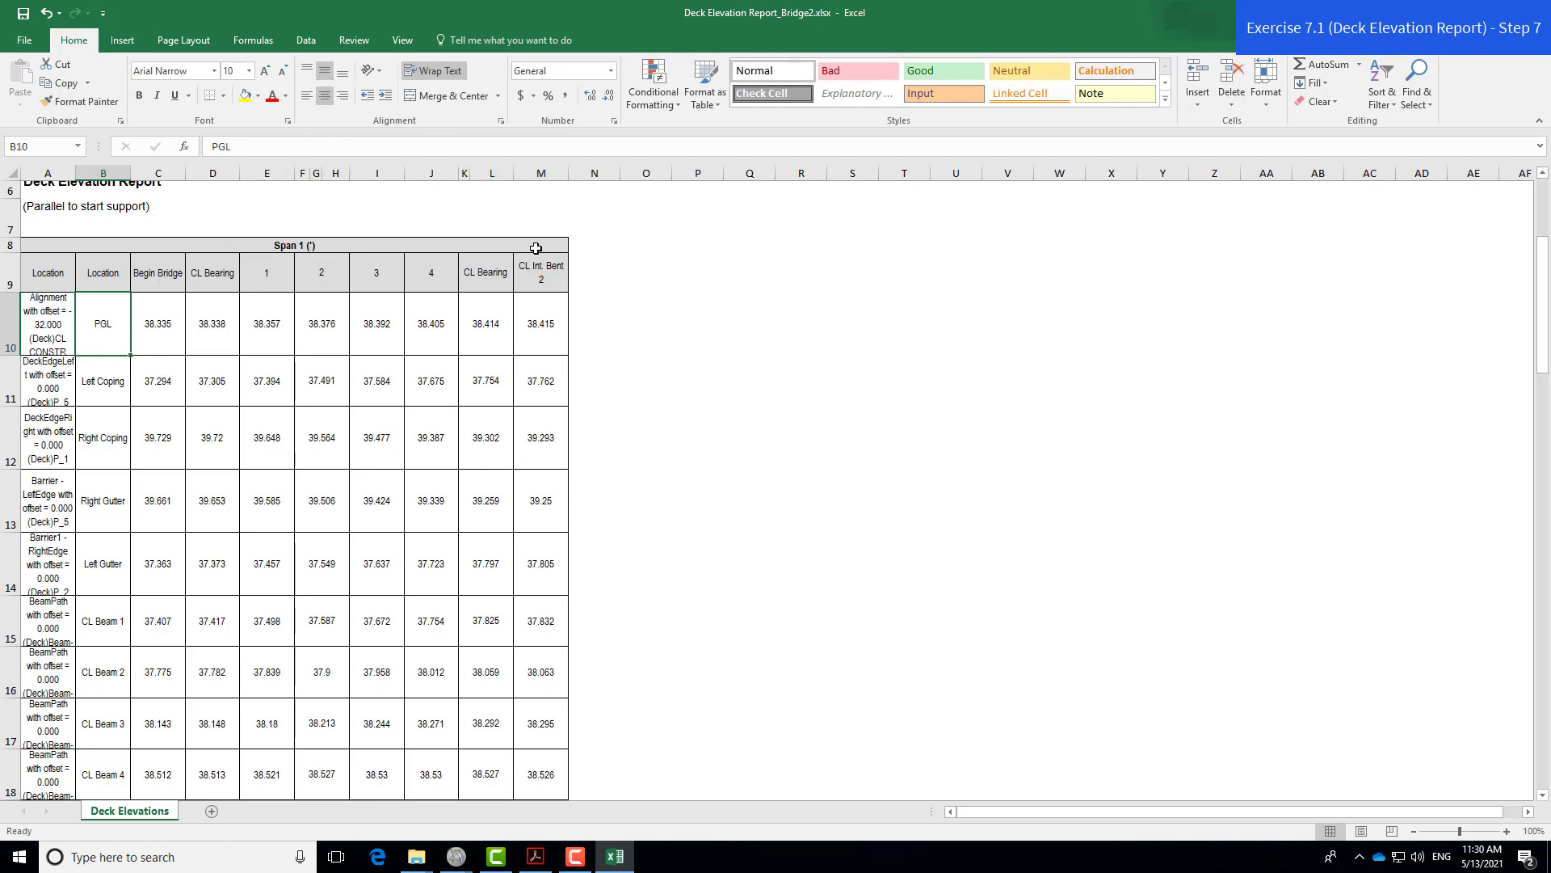
- Copy the Span 1 headers into row 24, putting CL Int. Bent 2 in C24
left_click_drag(539, 273, 120, 277)
key("ctrl+c")
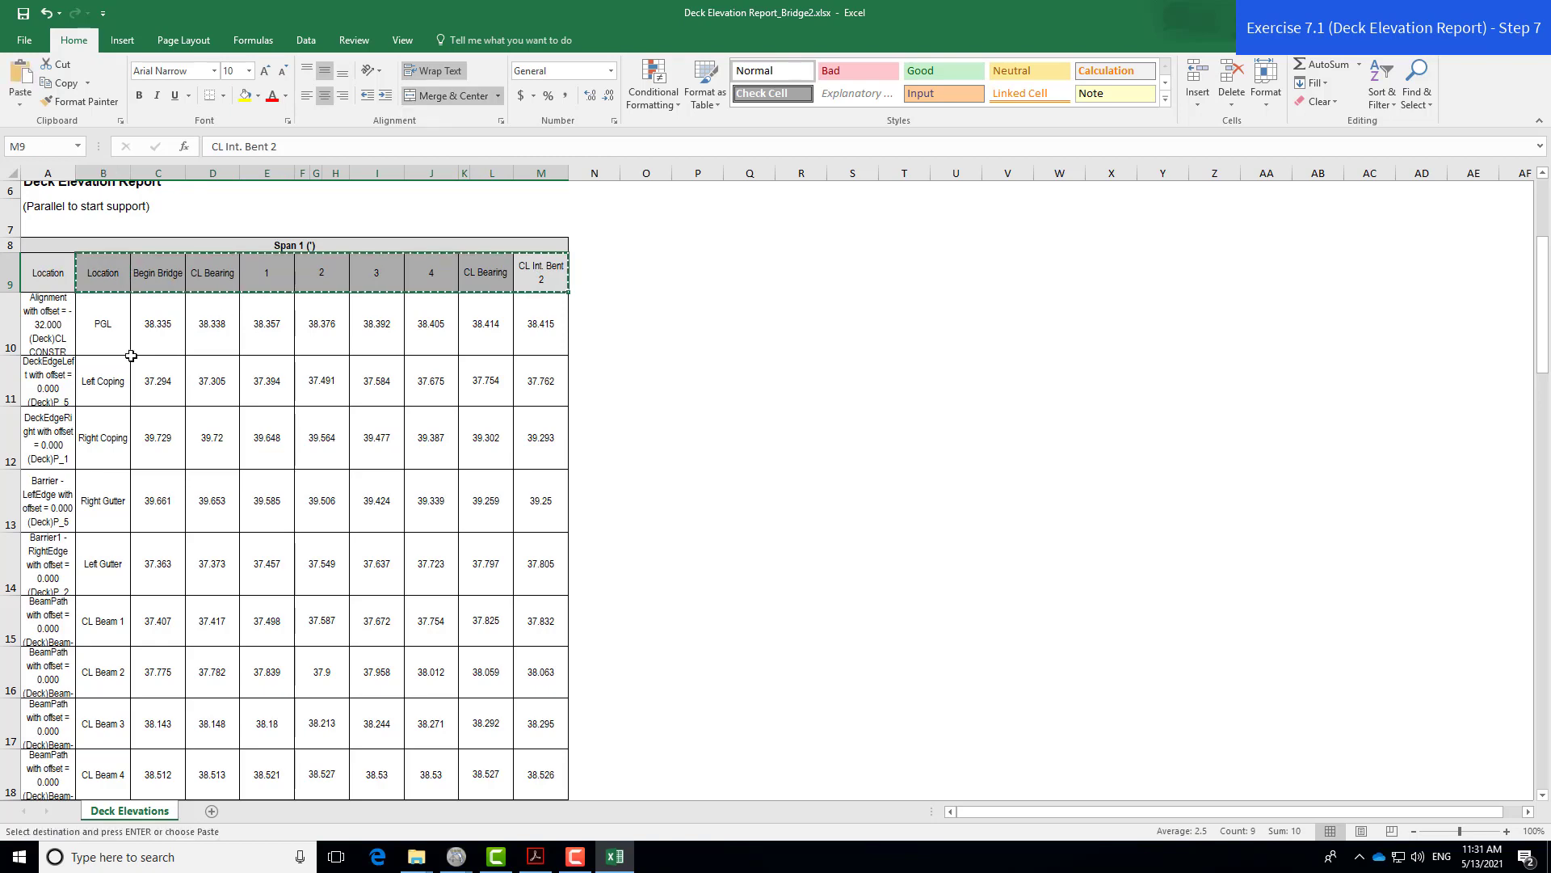
scroll(148, 361, "down", 4)
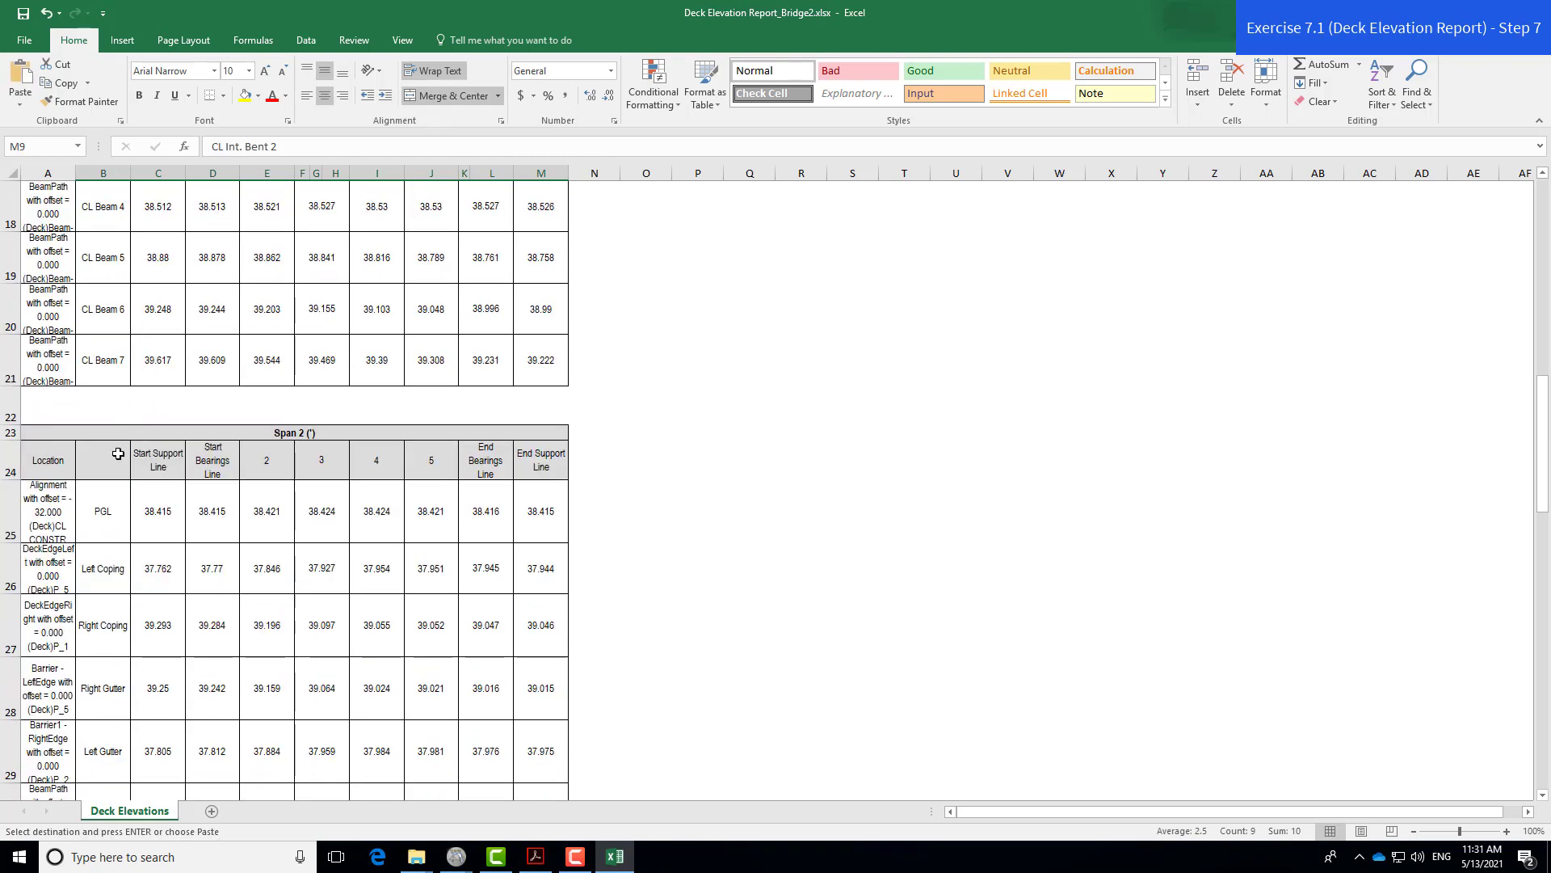
left_click(118, 453)
key("ctrl+v")
left_click(525, 456)
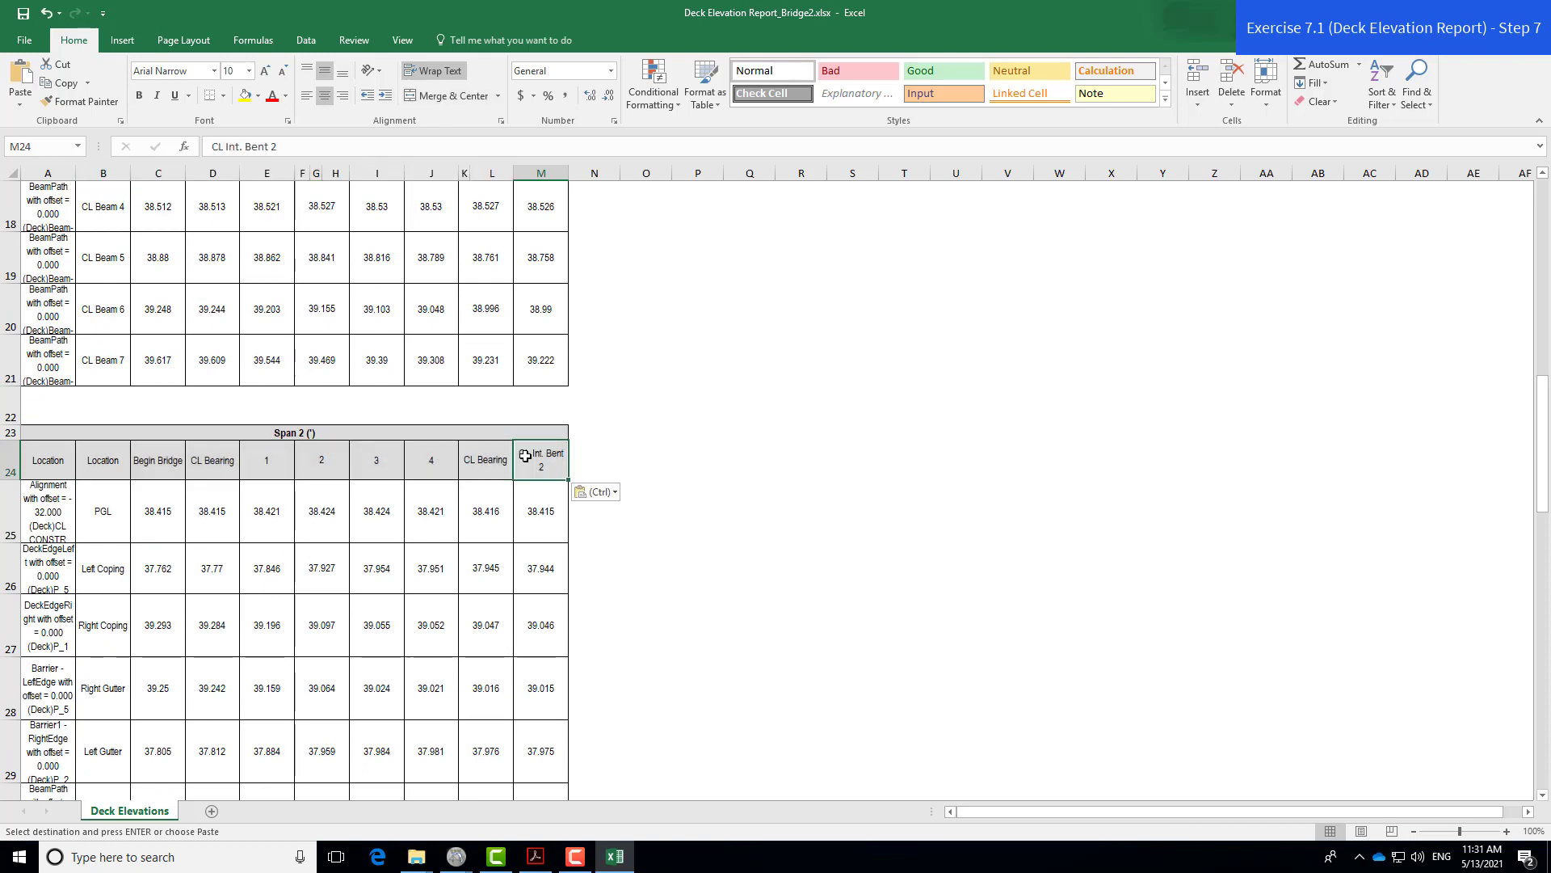
key("ctrl+c")
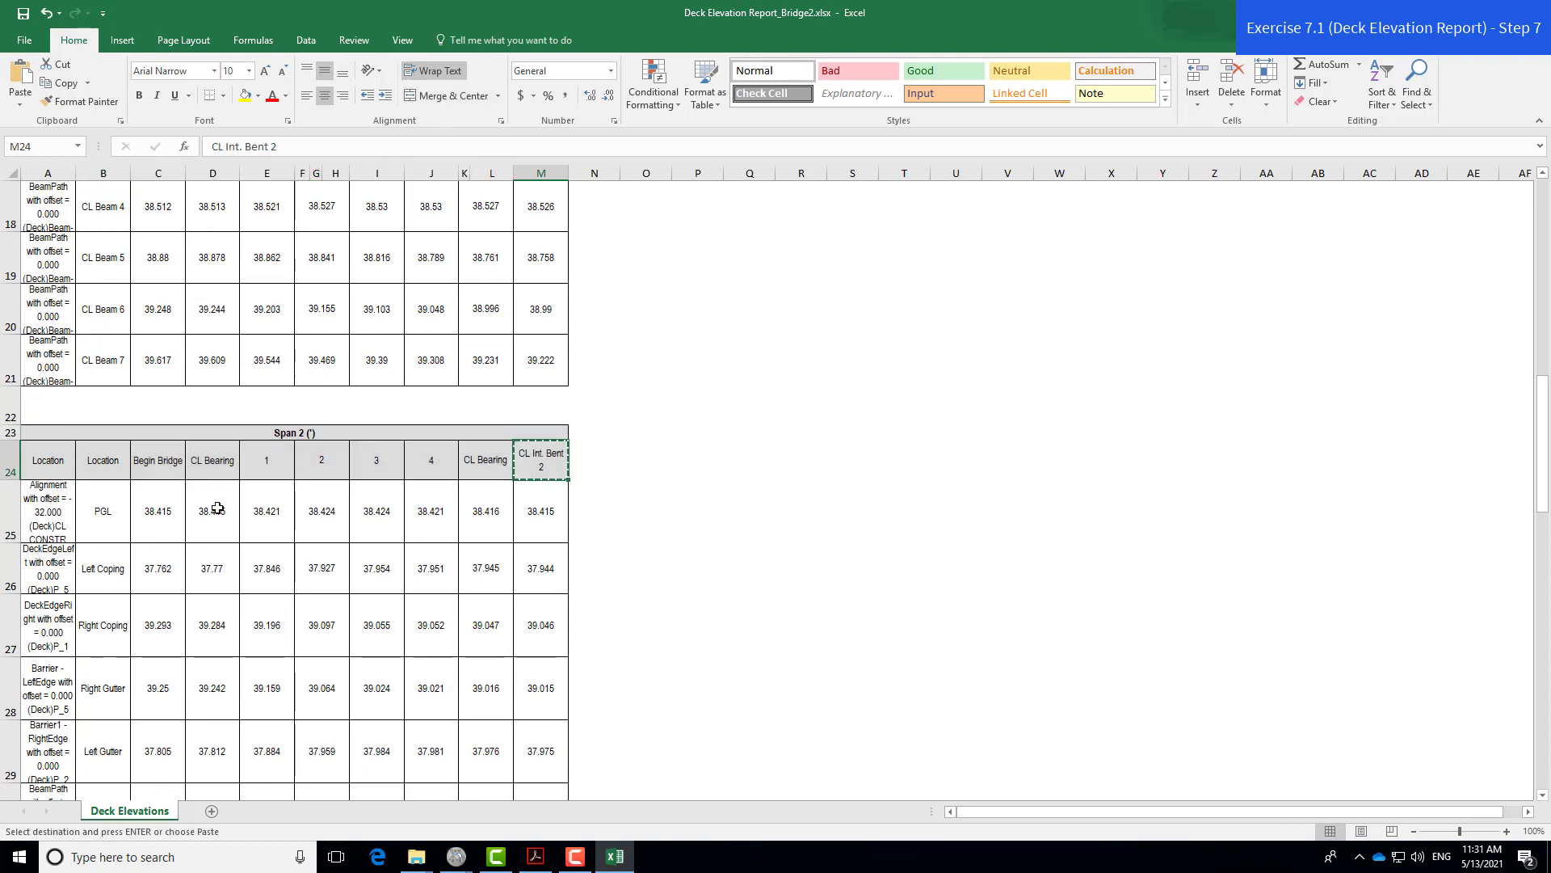
left_click(167, 460)
key("ctrl+v")
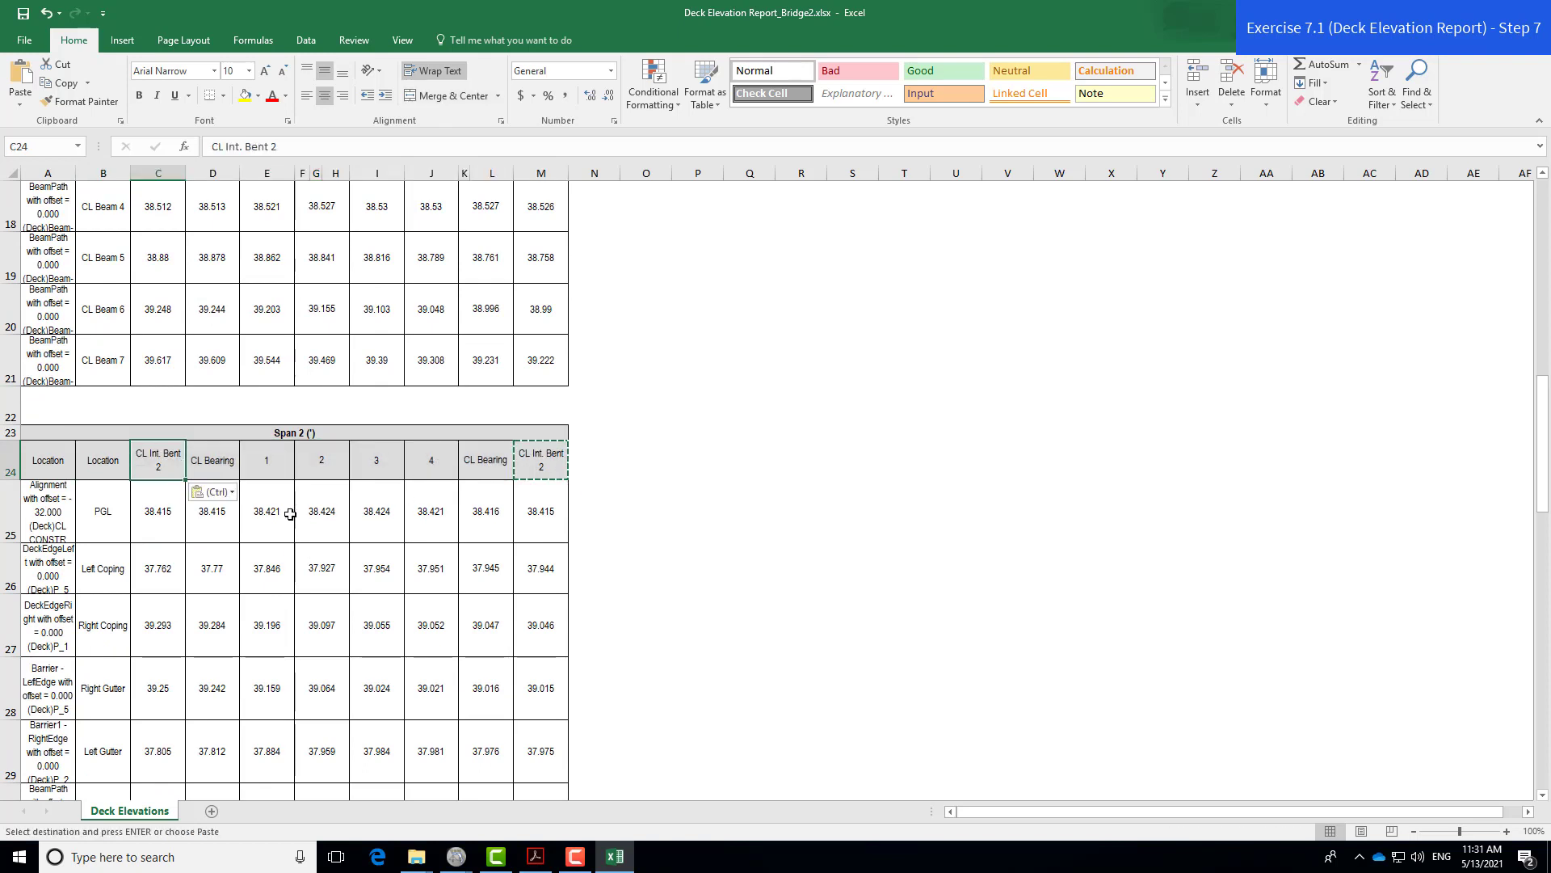
- Change Span 2's last header in M24 to CL Int. Bent 3
double_click(542, 469)
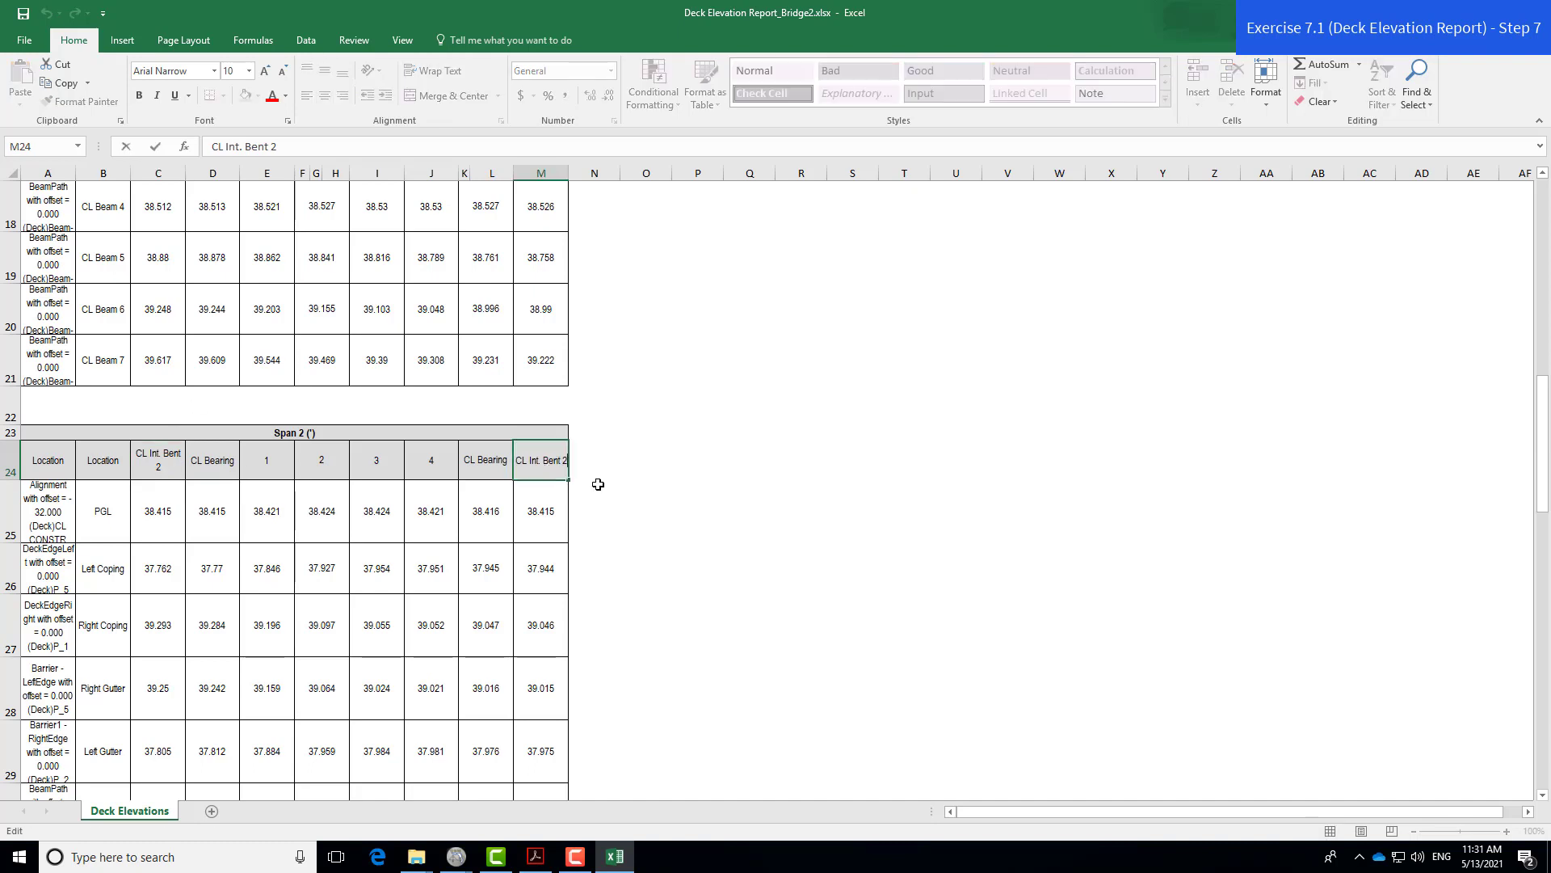
key("BackSpace")
type("3")
key("Return")
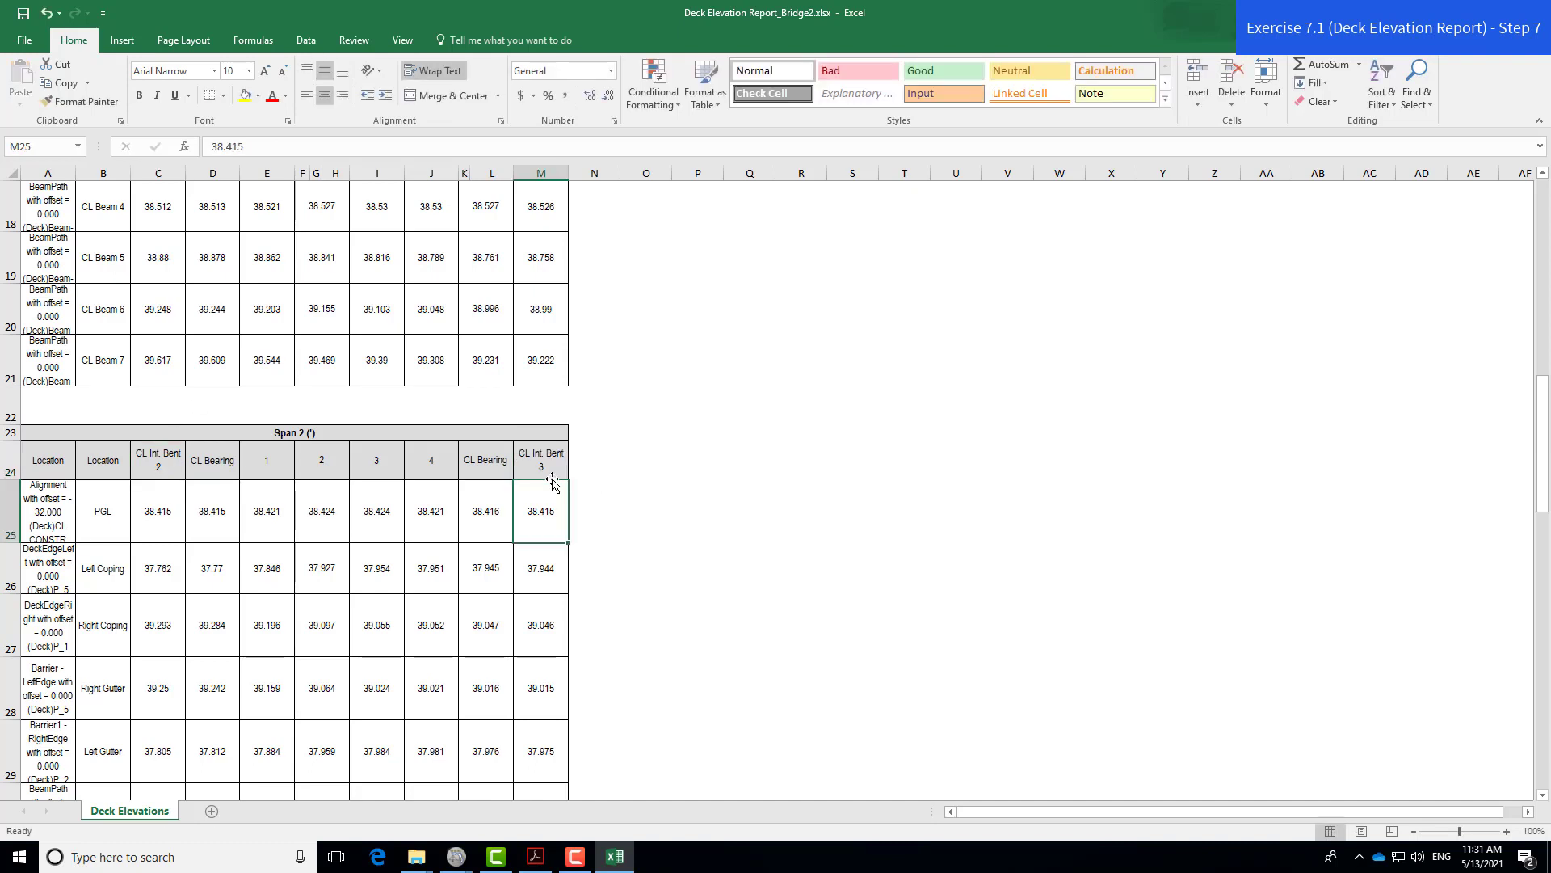
- Copy the Span 2 headers B24:M24 into B39 and put CL Int. Bent 3 in C39
left_click(545, 462)
left_click_drag(543, 458, 63, 457)
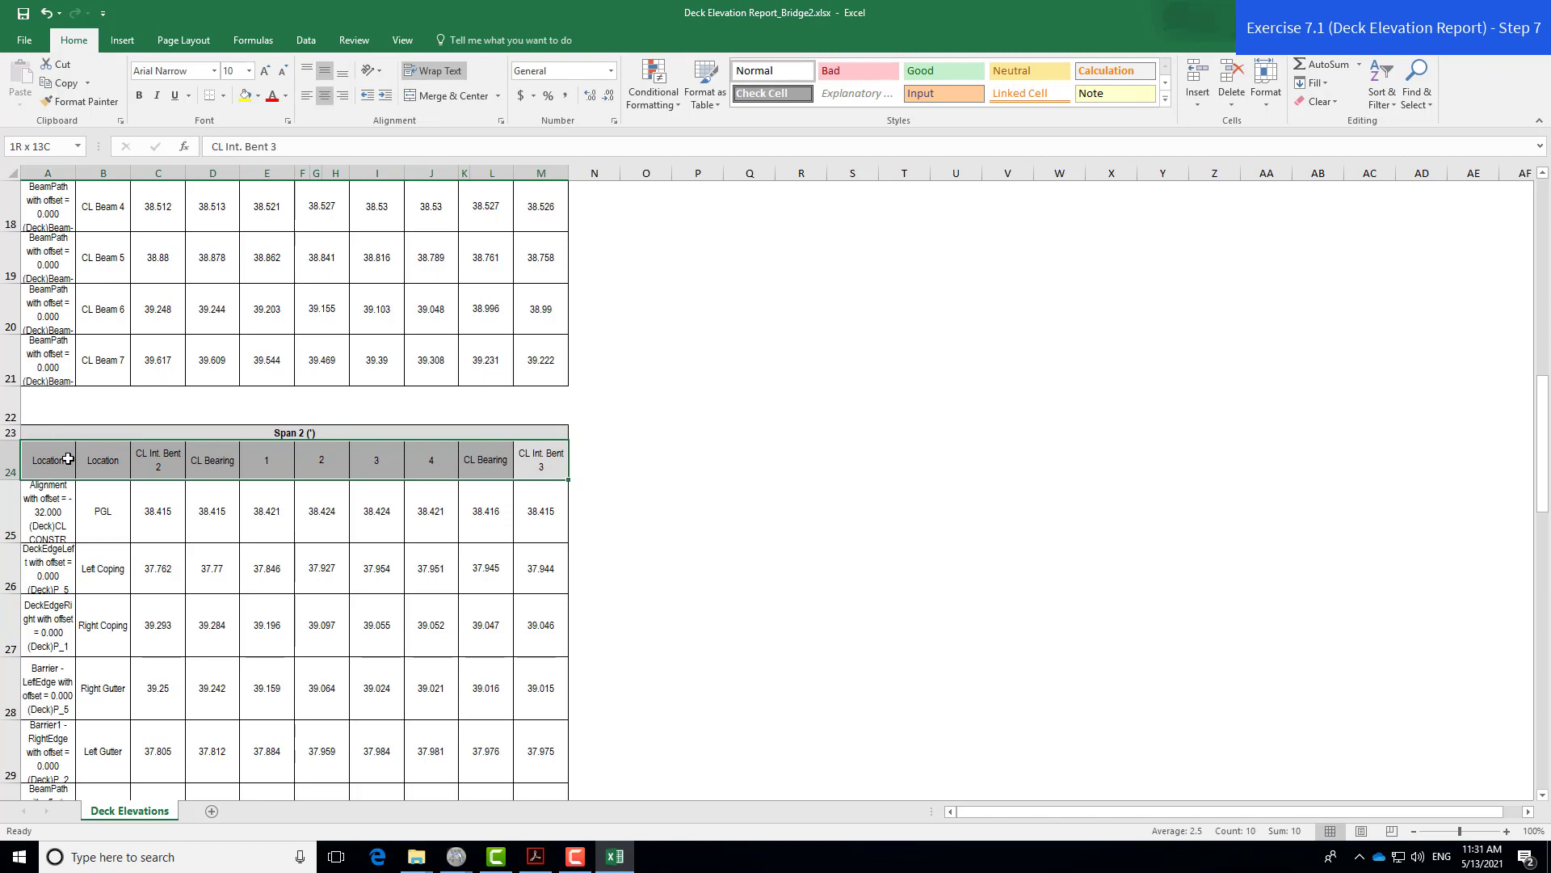
left_click(96, 462, "shift")
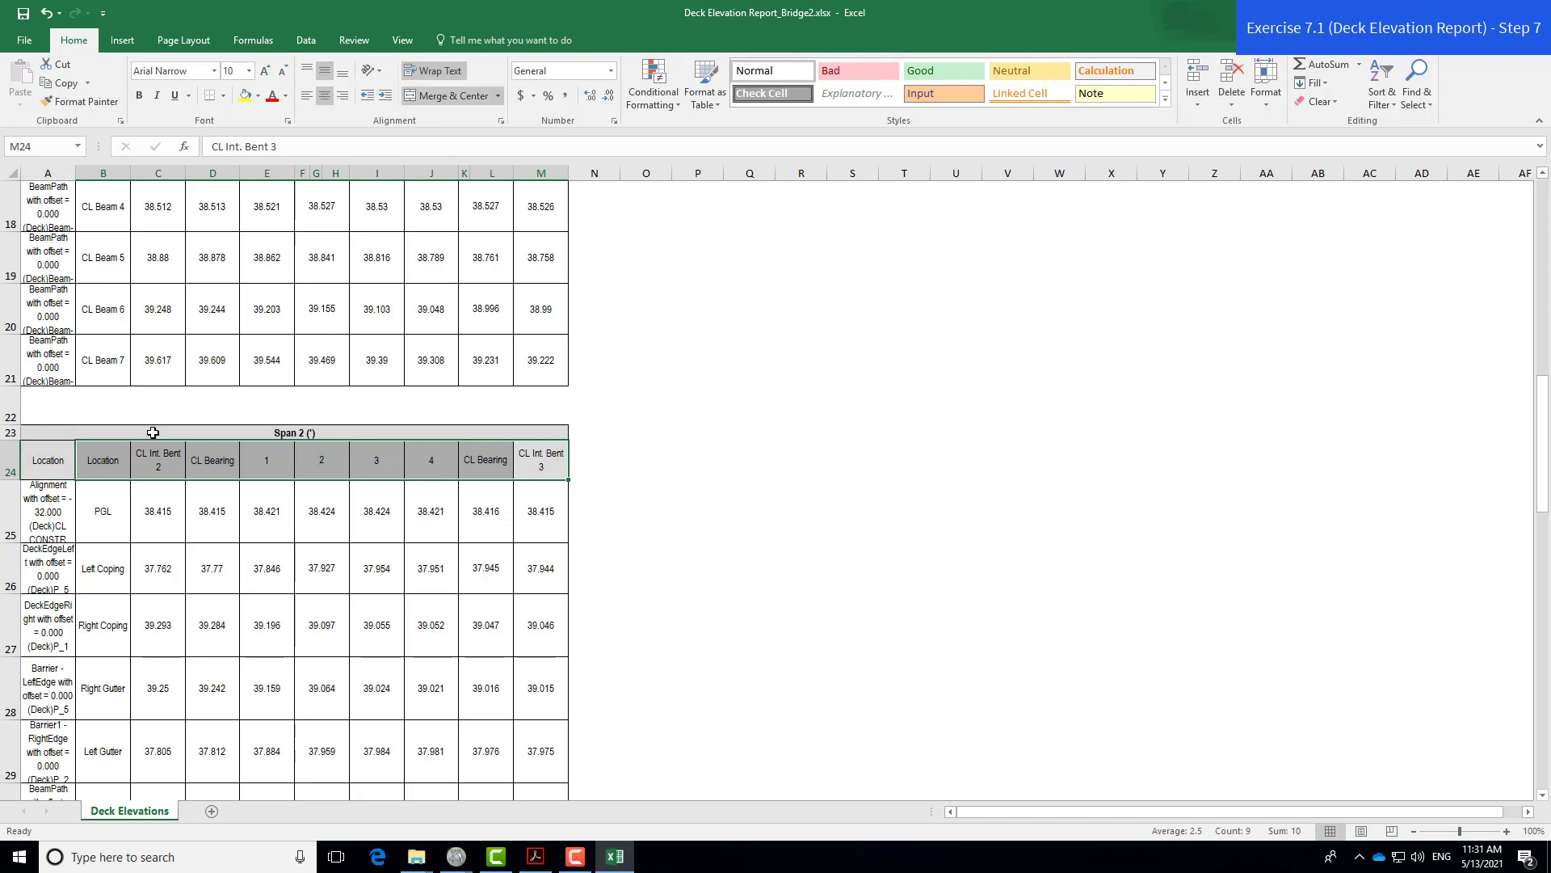
key("ctrl+c")
scroll(156, 391, "down", 6)
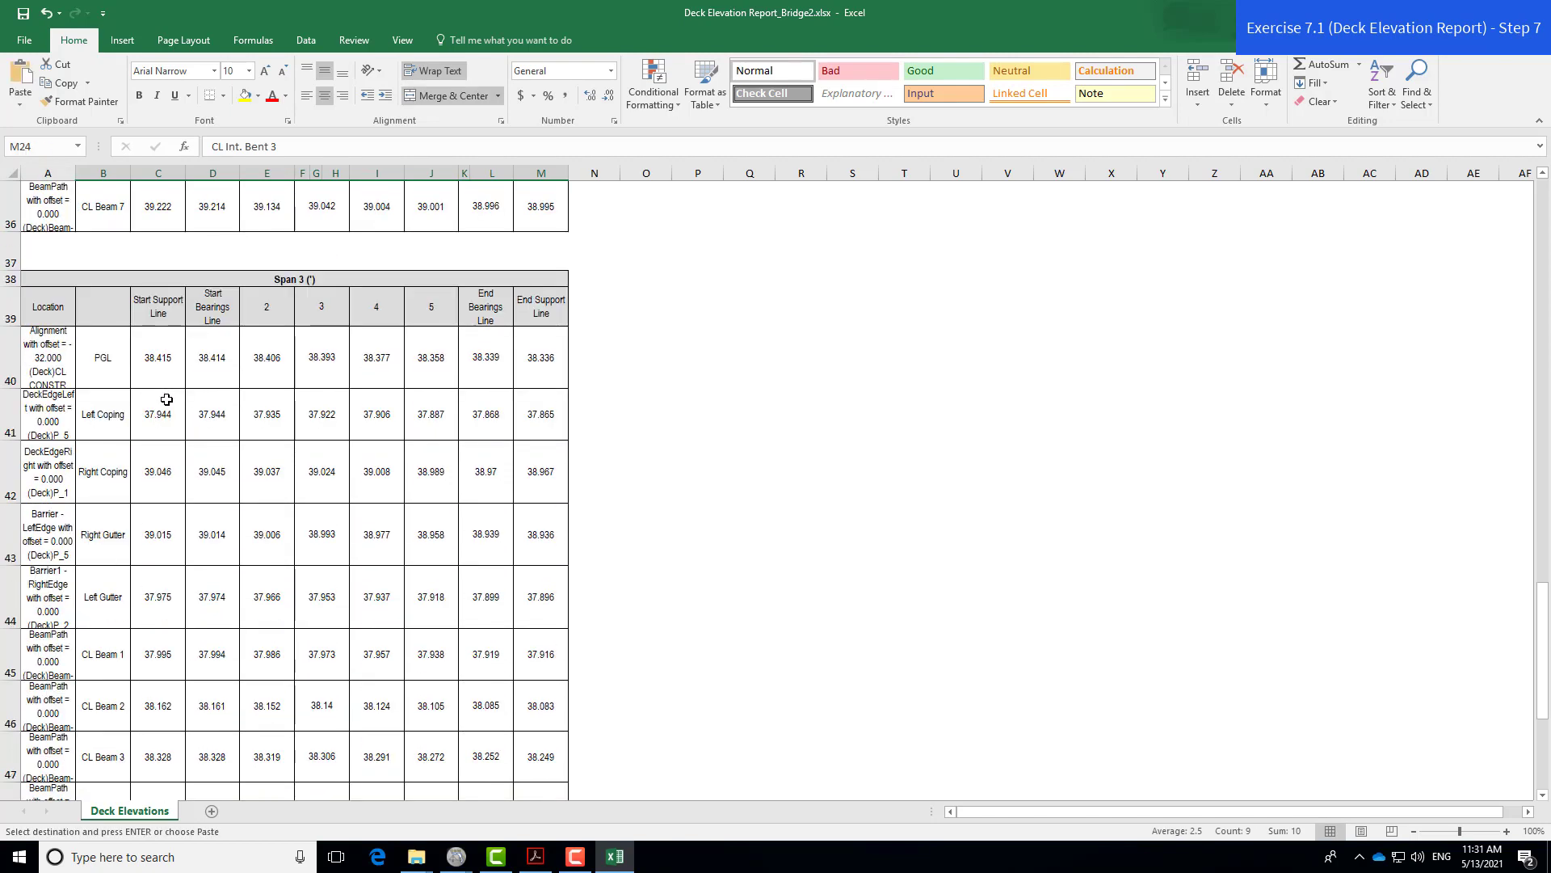
left_click(112, 324)
key("ctrl+v")
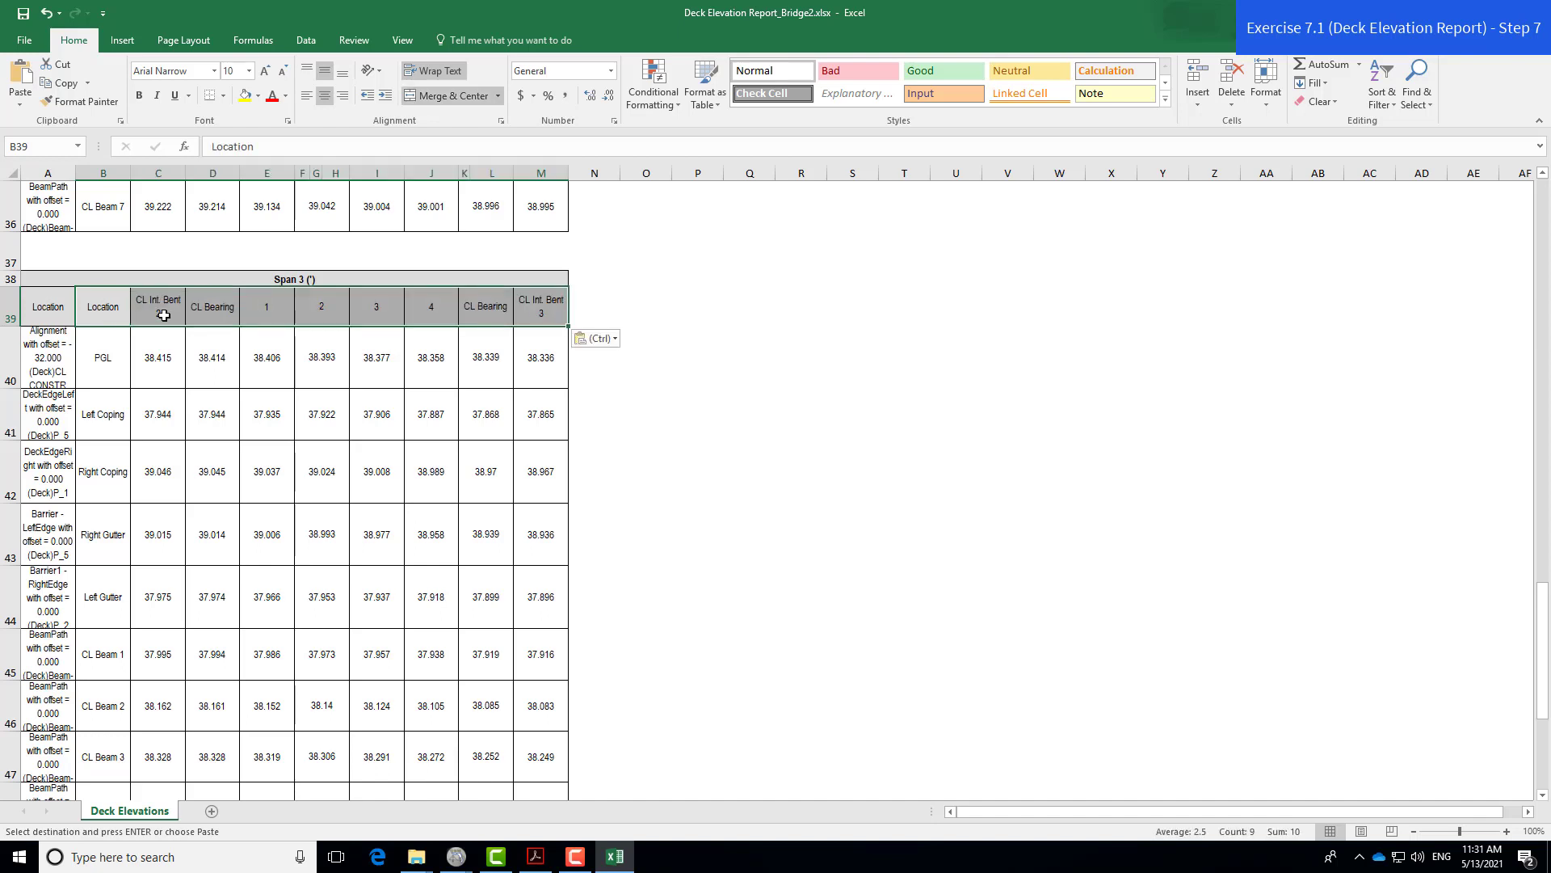
left_click(543, 312)
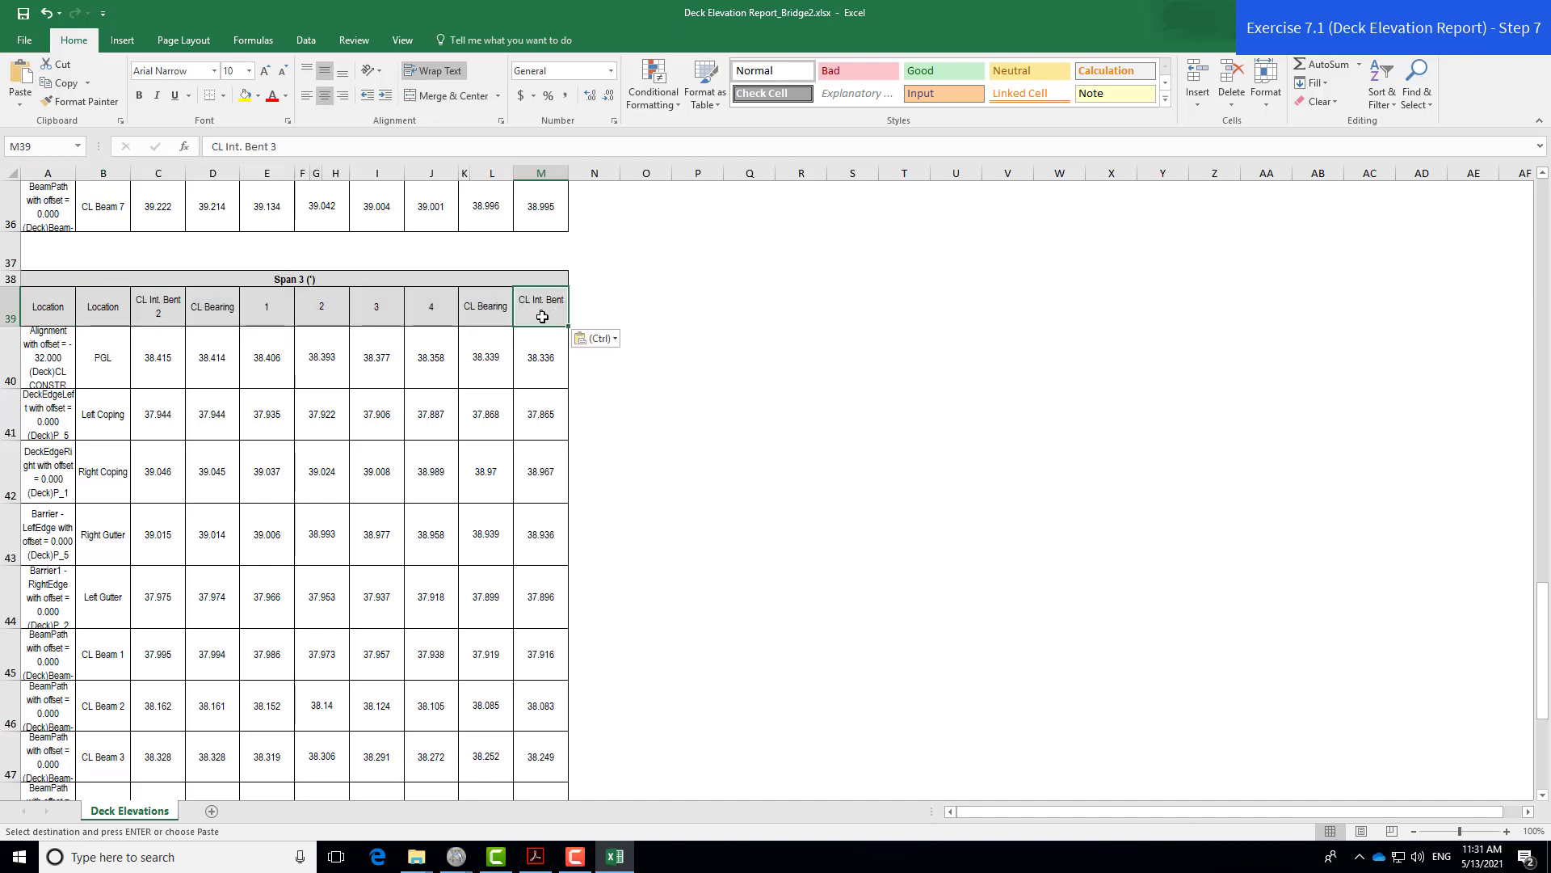
key("ctrl+c")
left_click(170, 311)
key("ctrl+v")
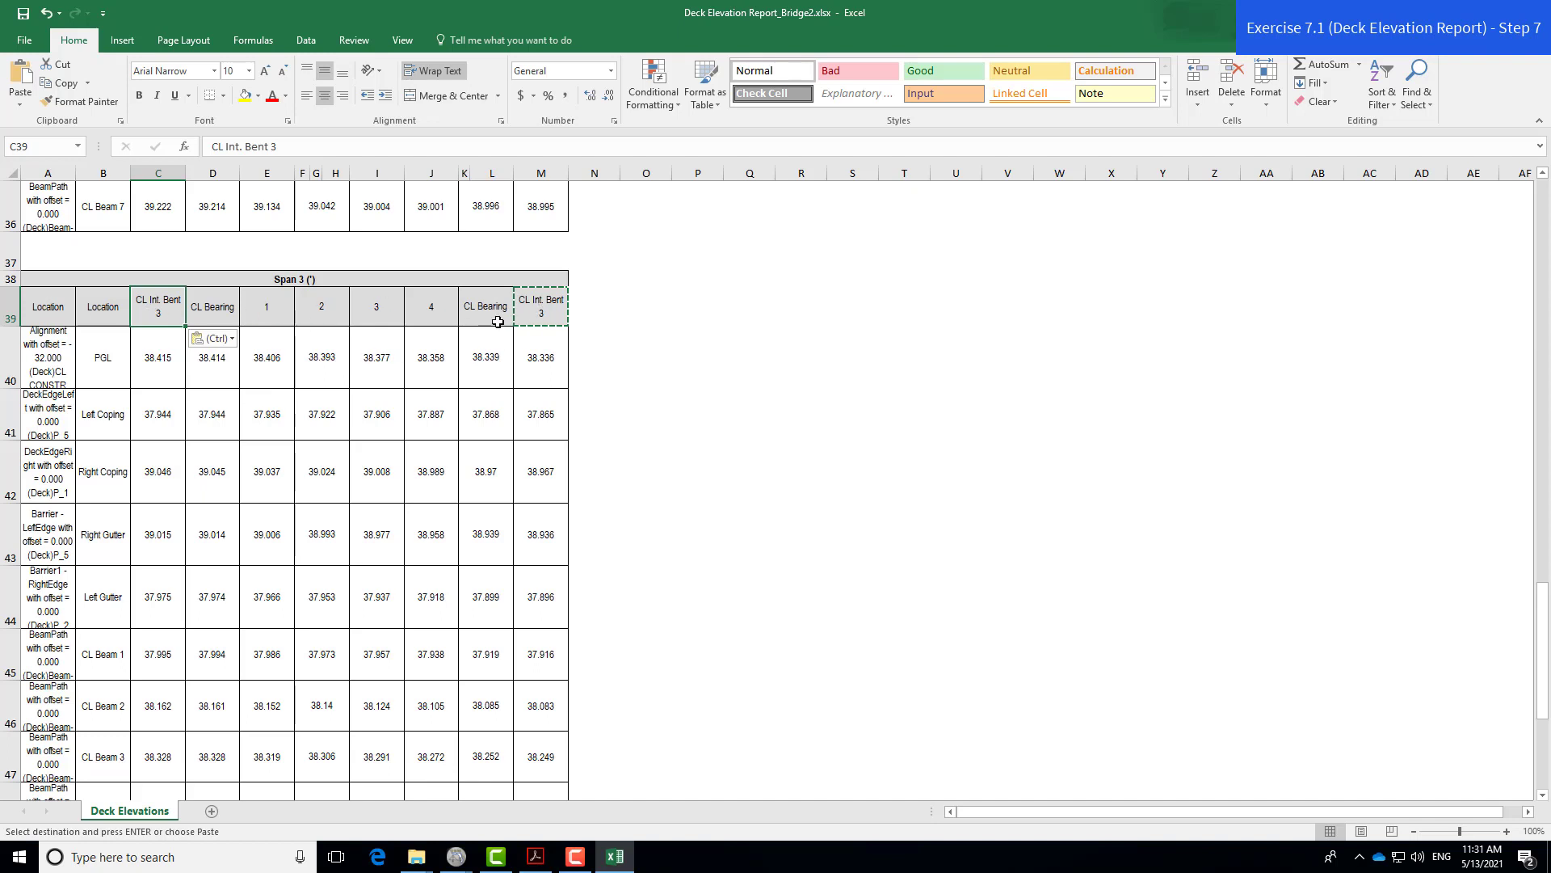
- Retype Span 3's last header in M39 as End Bridge
double_click(552, 312)
left_click_drag(564, 312, 481, 308)
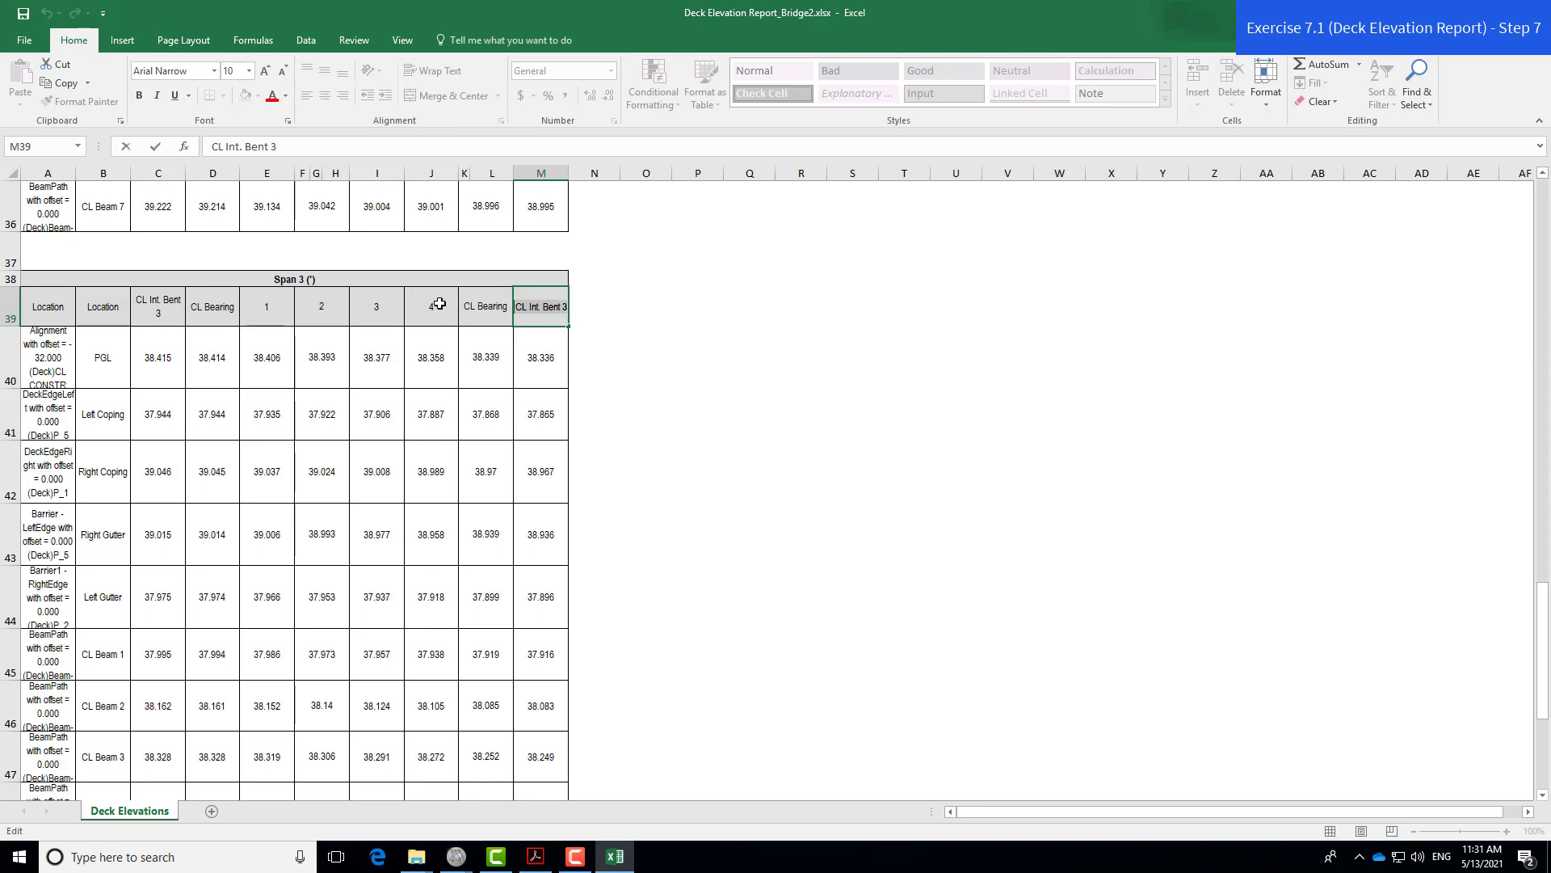
type("End Bridge")
key("Return")
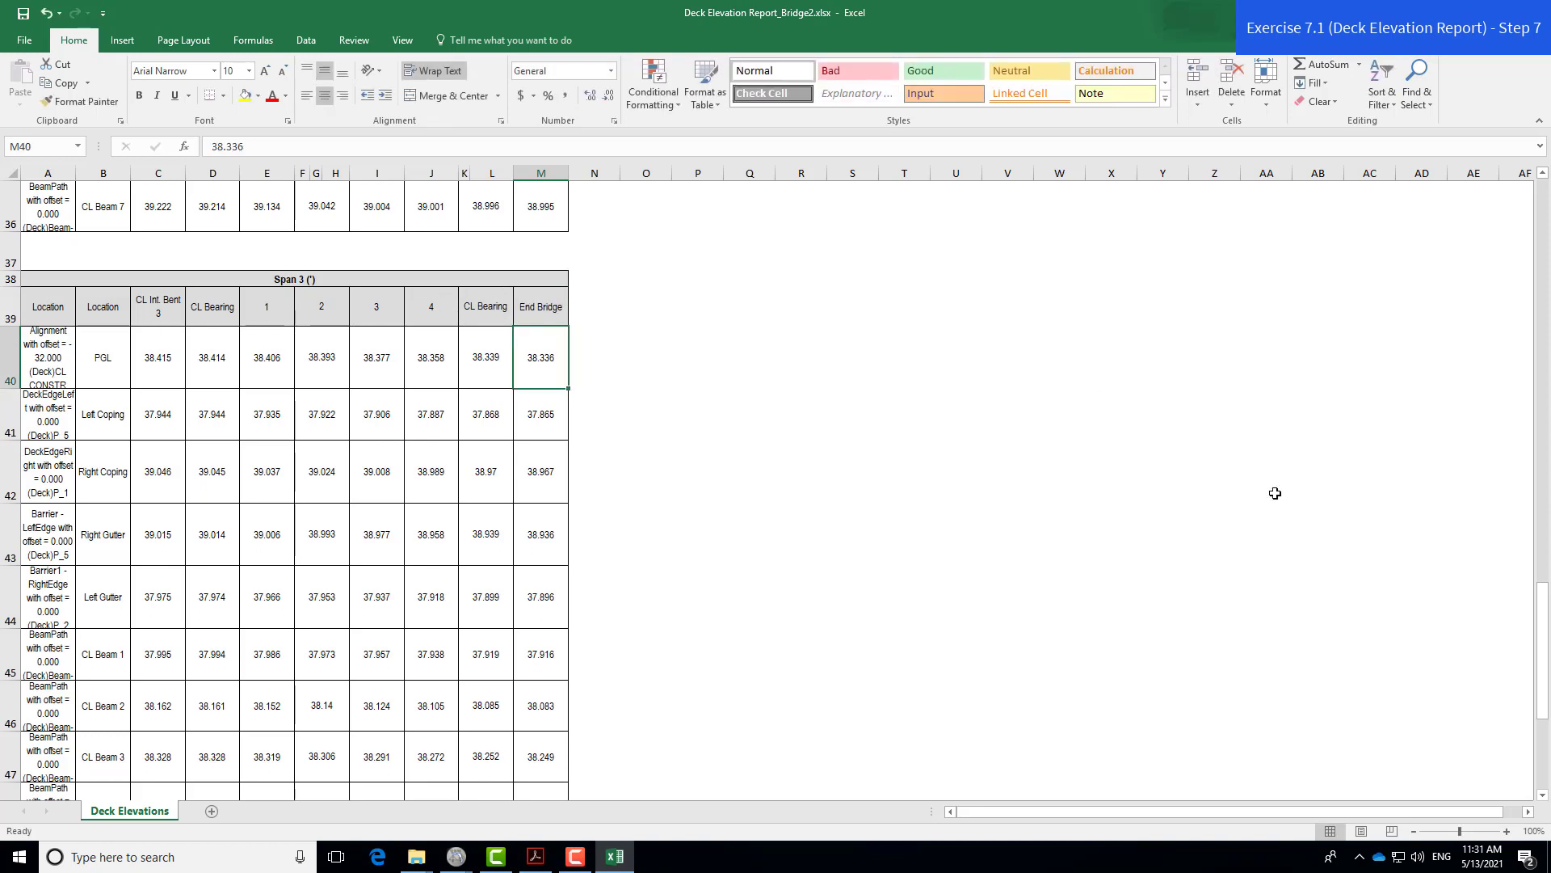
left_click(777, 425)
scroll(742, 433, "up", 10)
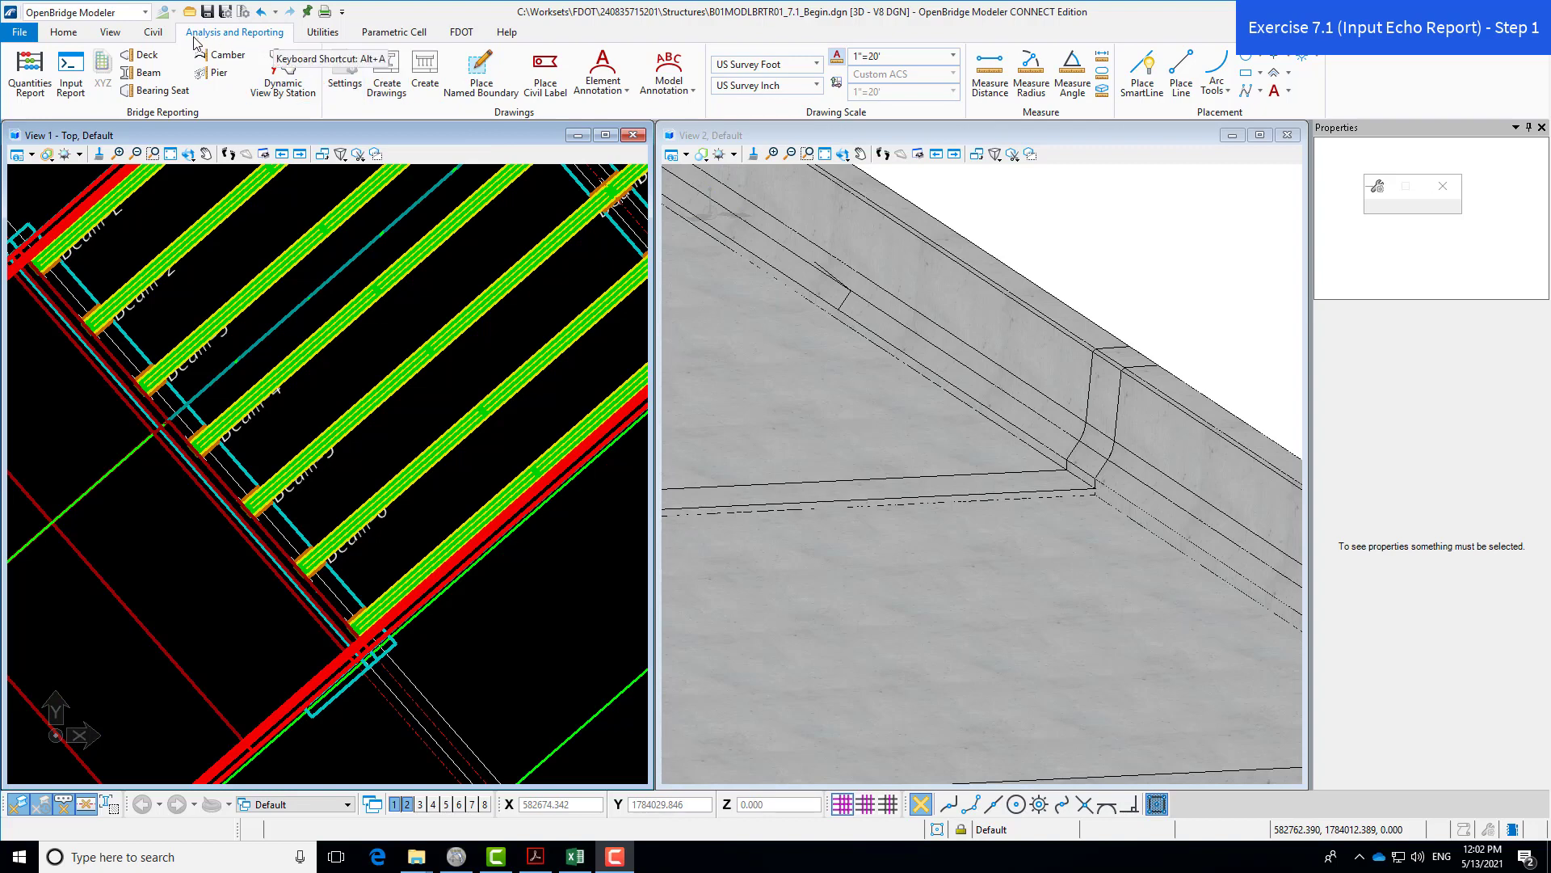
- Generate the Bridge 2 LT input echo report with Report Options set to All
left_click(73, 94)
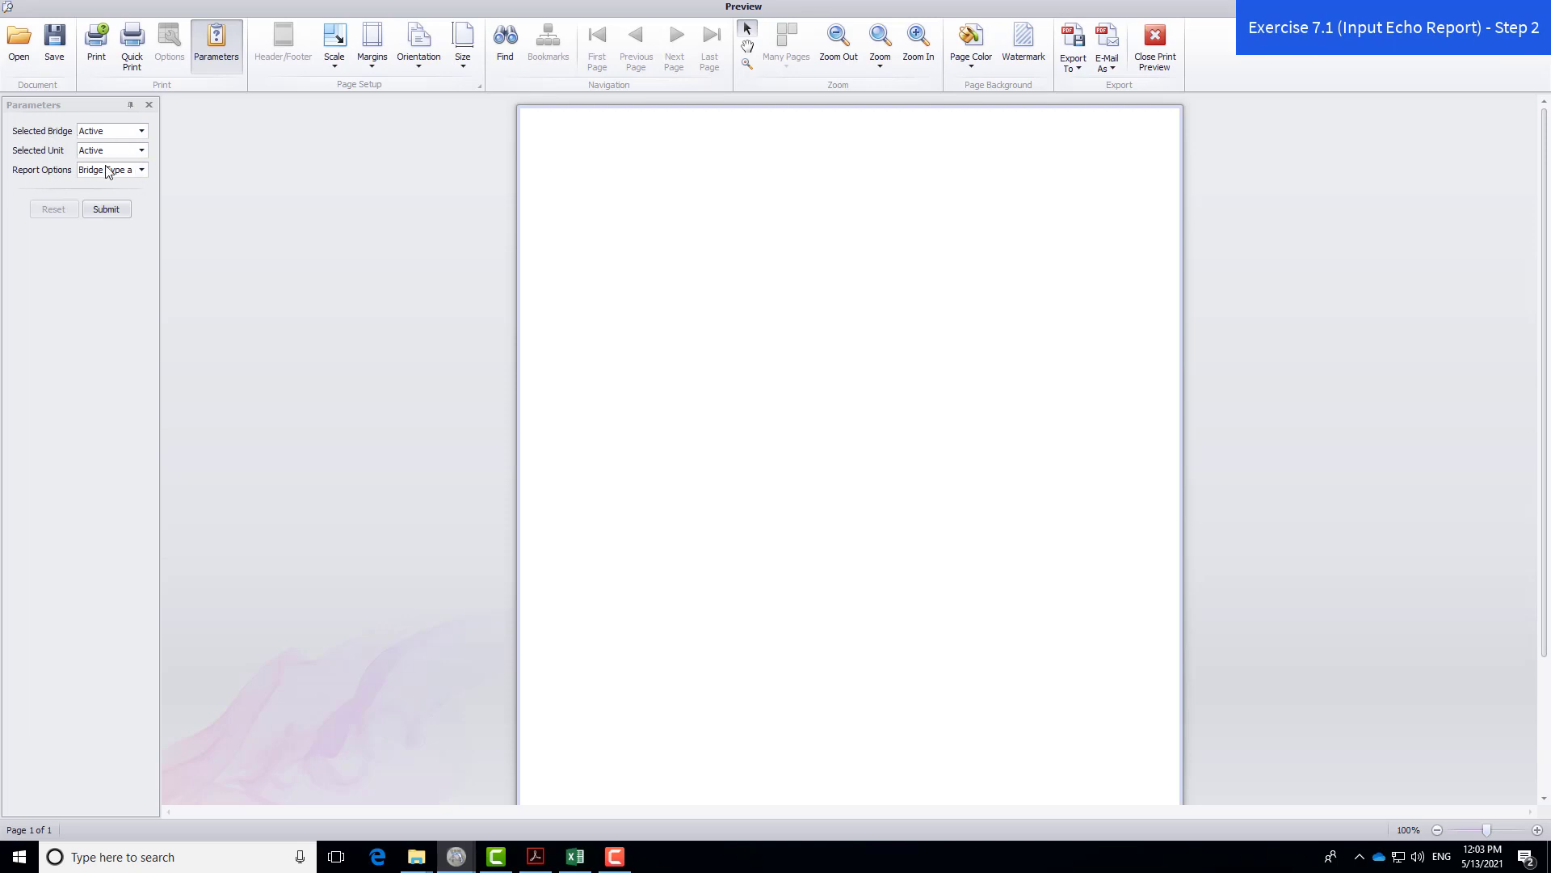
left_click(141, 171)
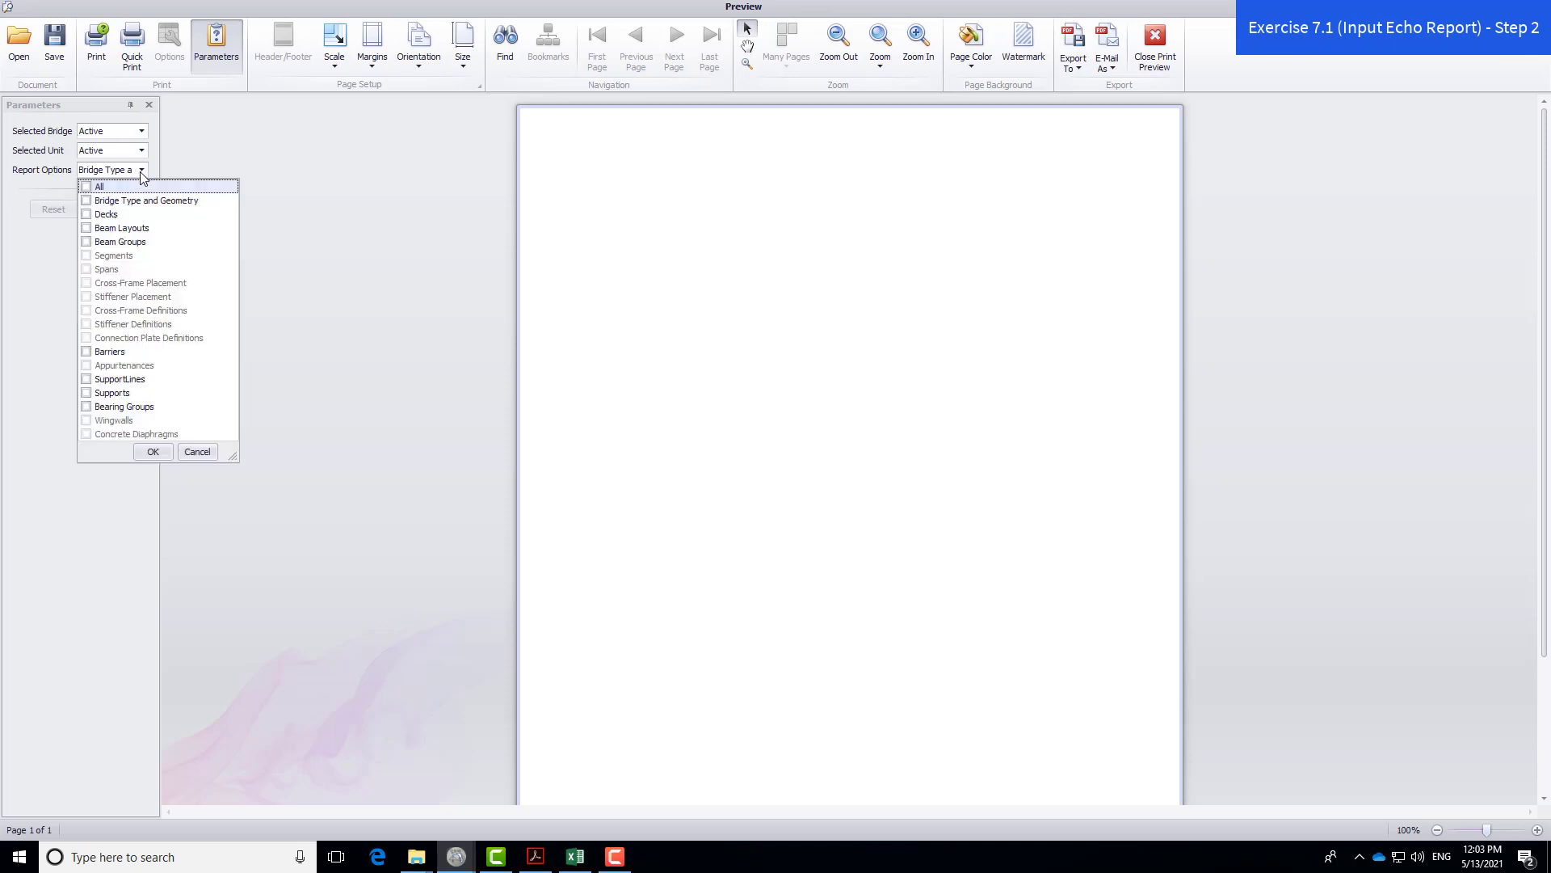
left_click(86, 187)
left_click(153, 453)
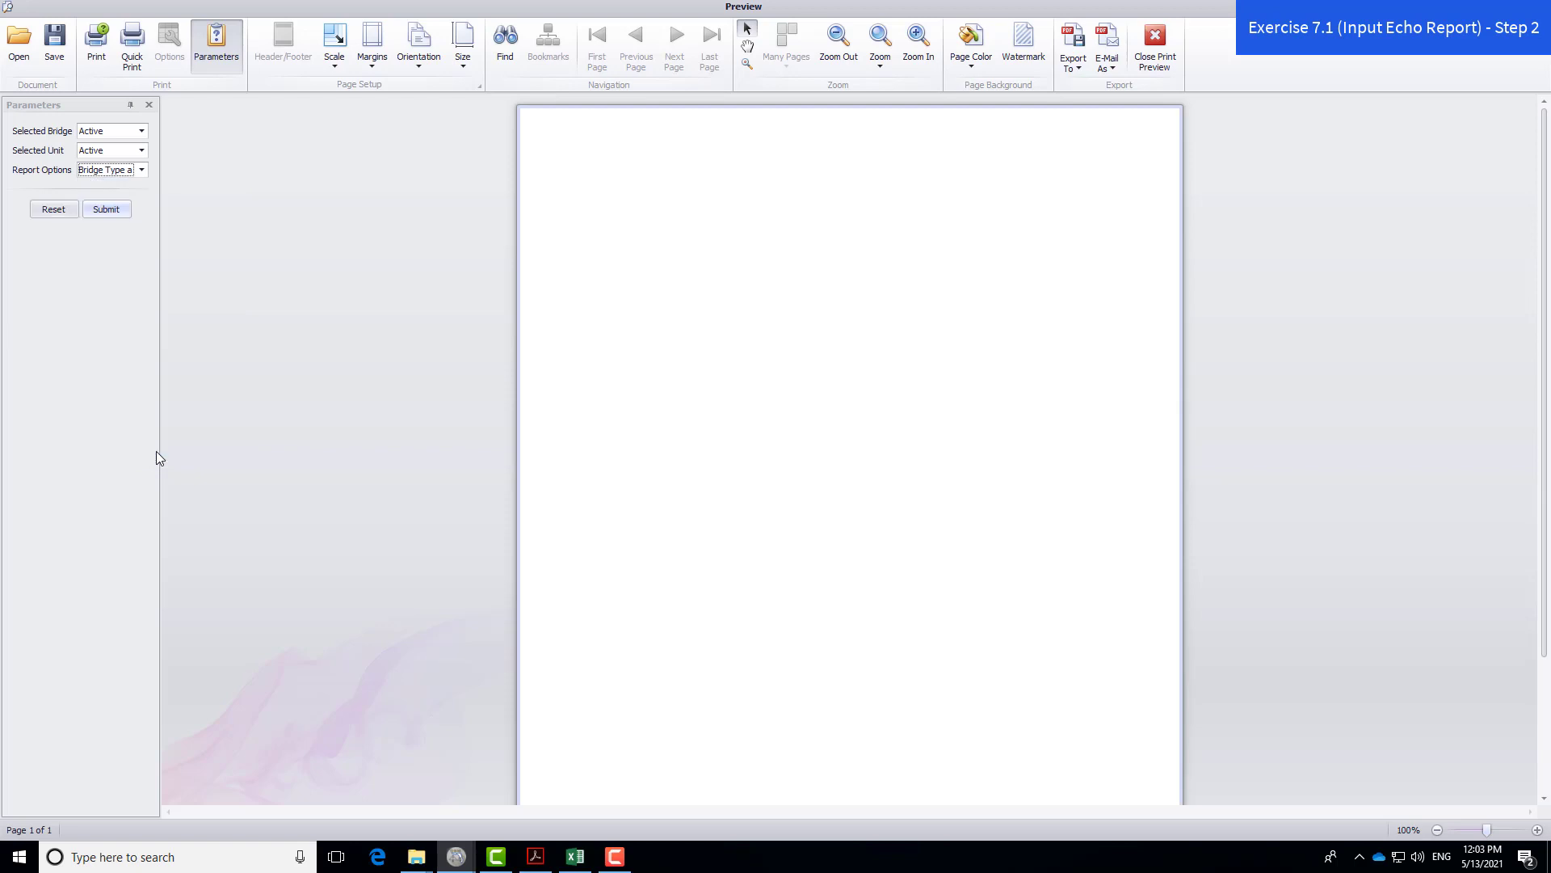
left_click(108, 211)
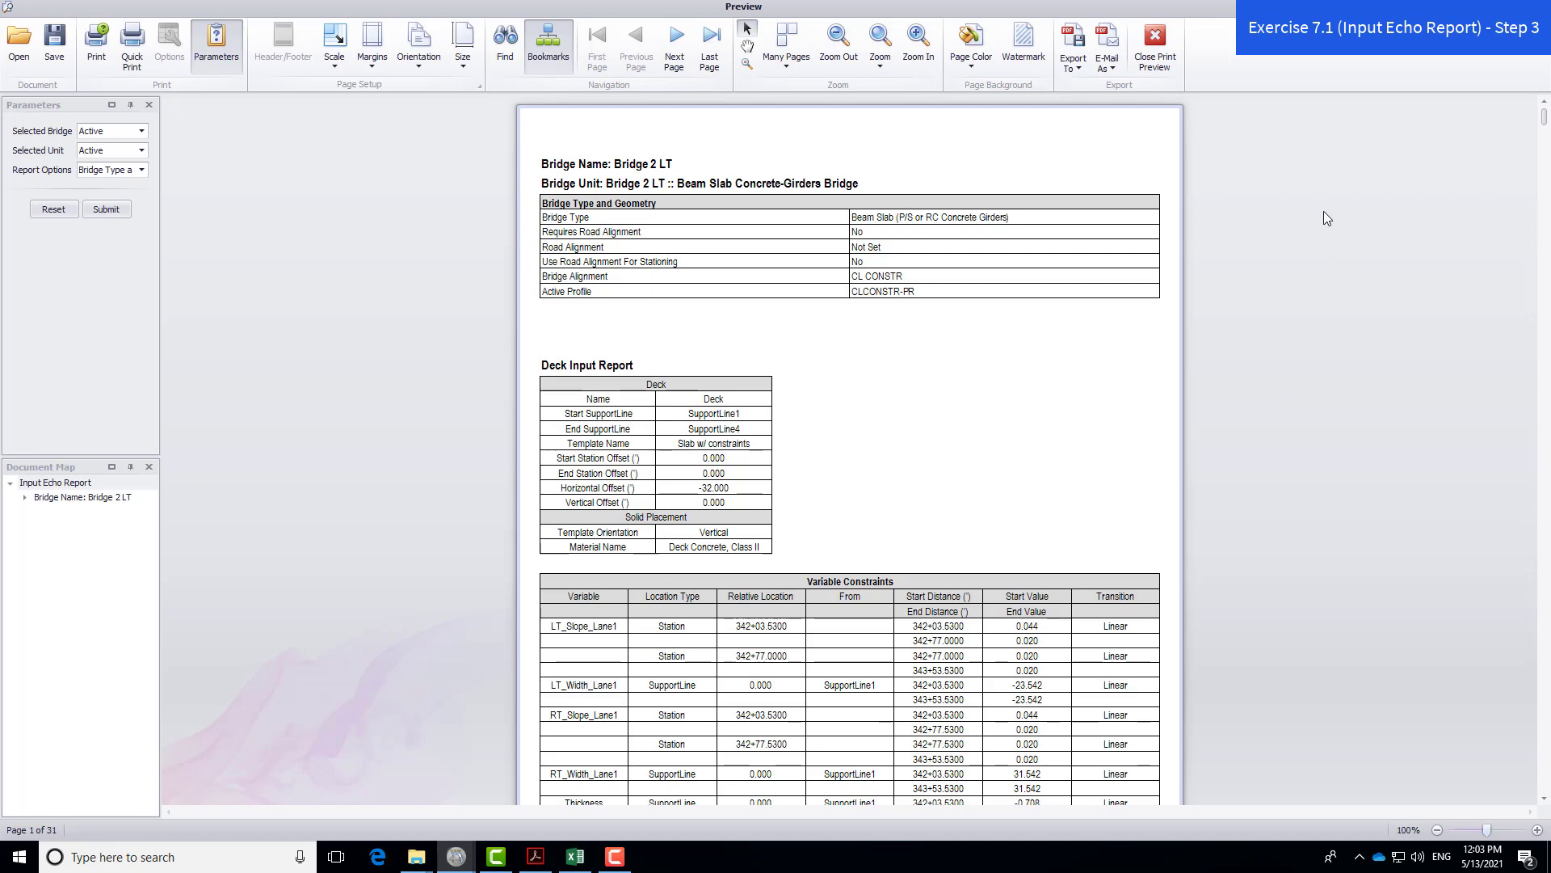
- Save the report as PDF InputEchoReportPopulate_Bridge2.pdf and open it in Acrobat Reader
left_click(1080, 72)
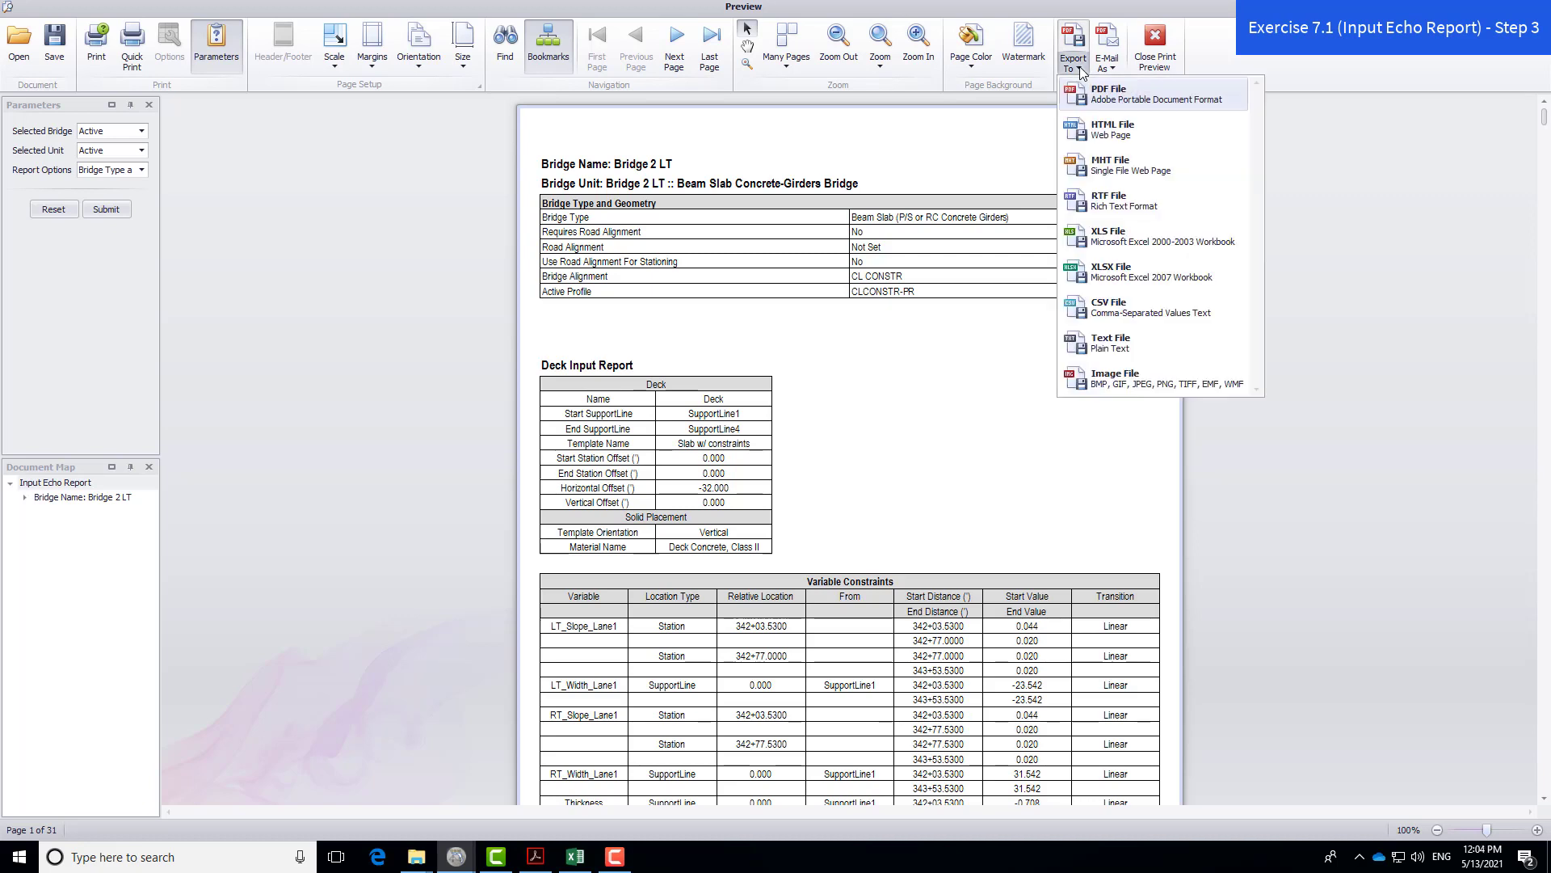
left_click(1220, 96)
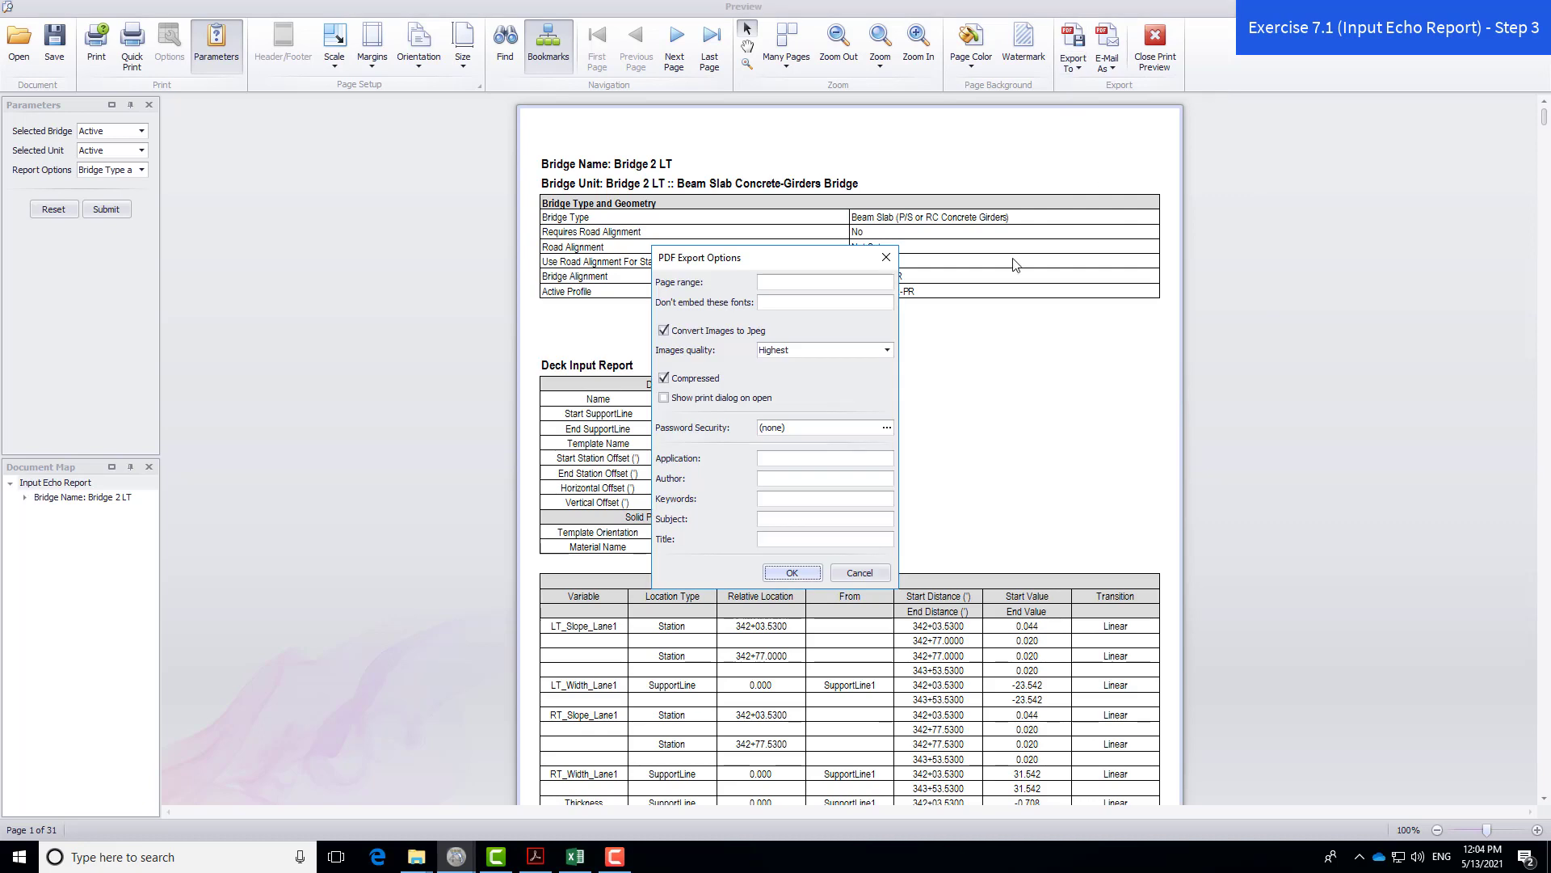
left_click(792, 573)
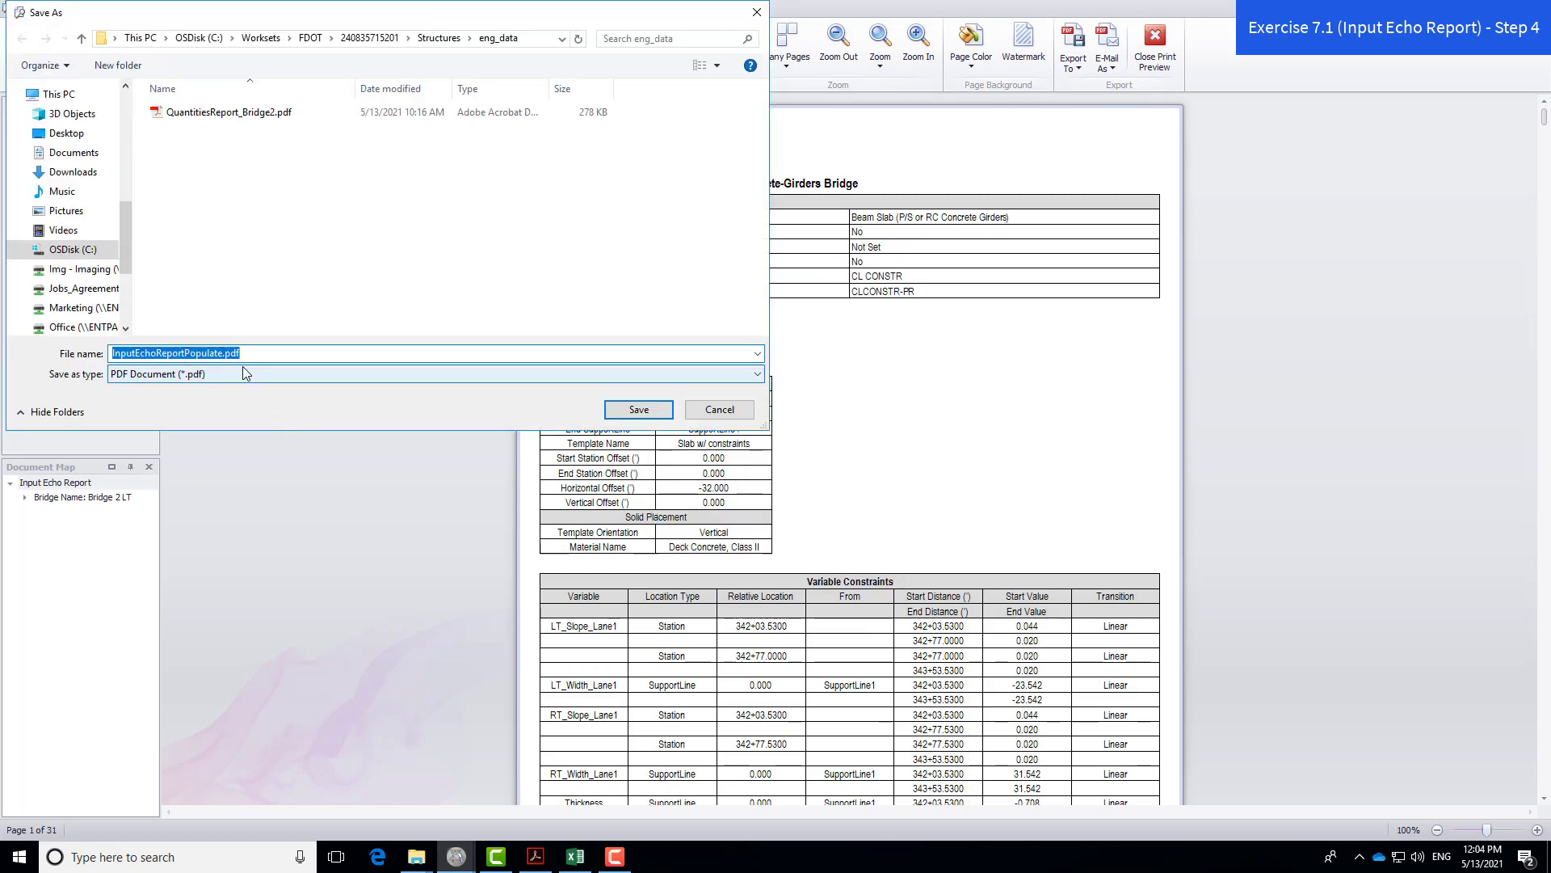
left_click(224, 356)
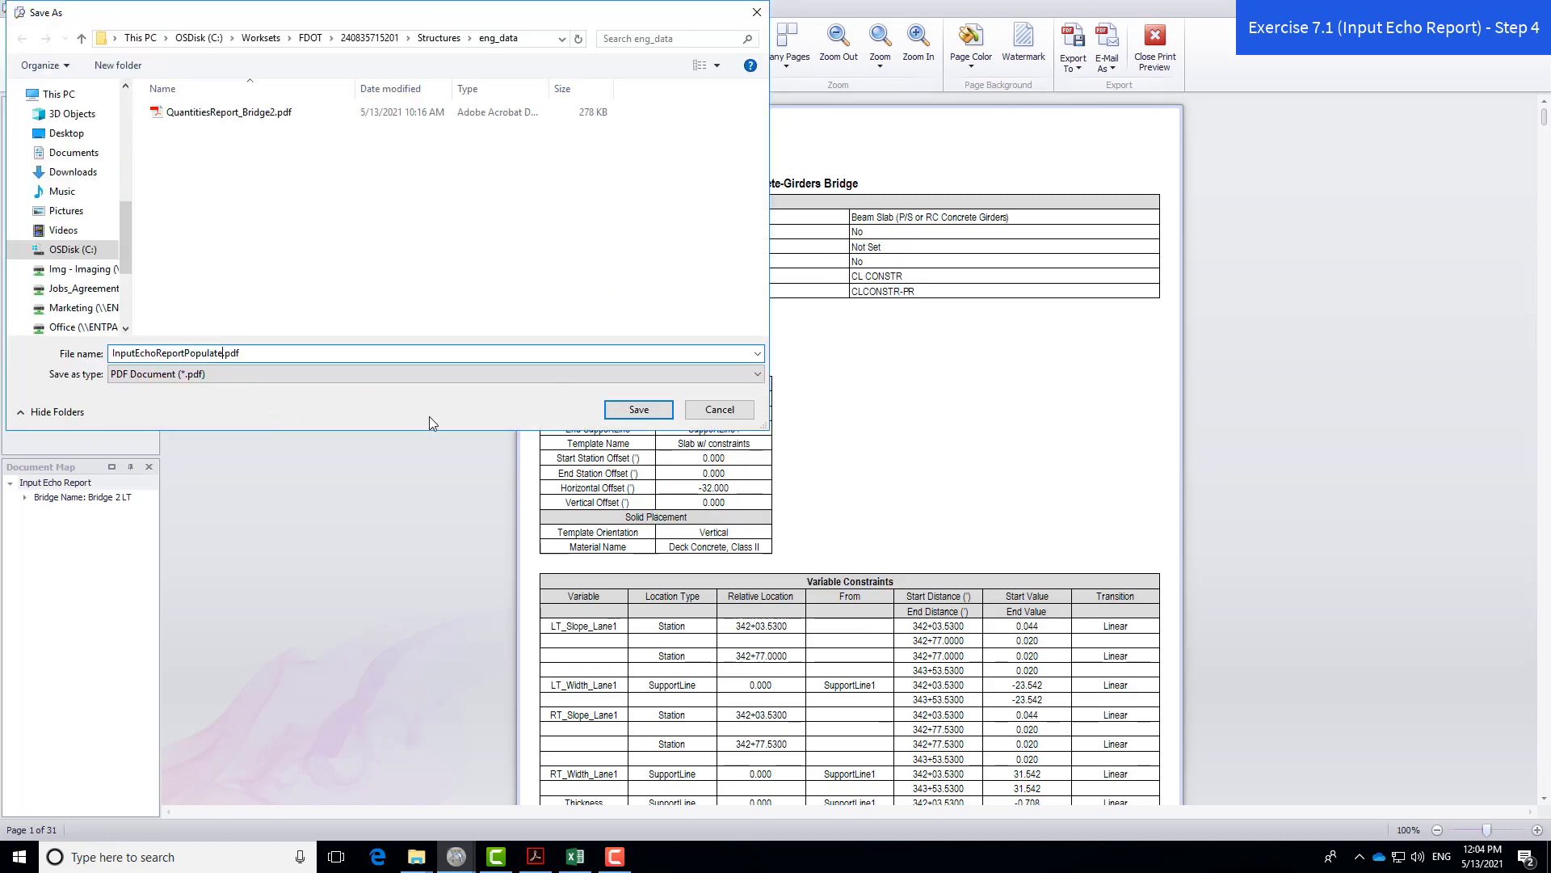
type("_Bridge2")
left_click(643, 408)
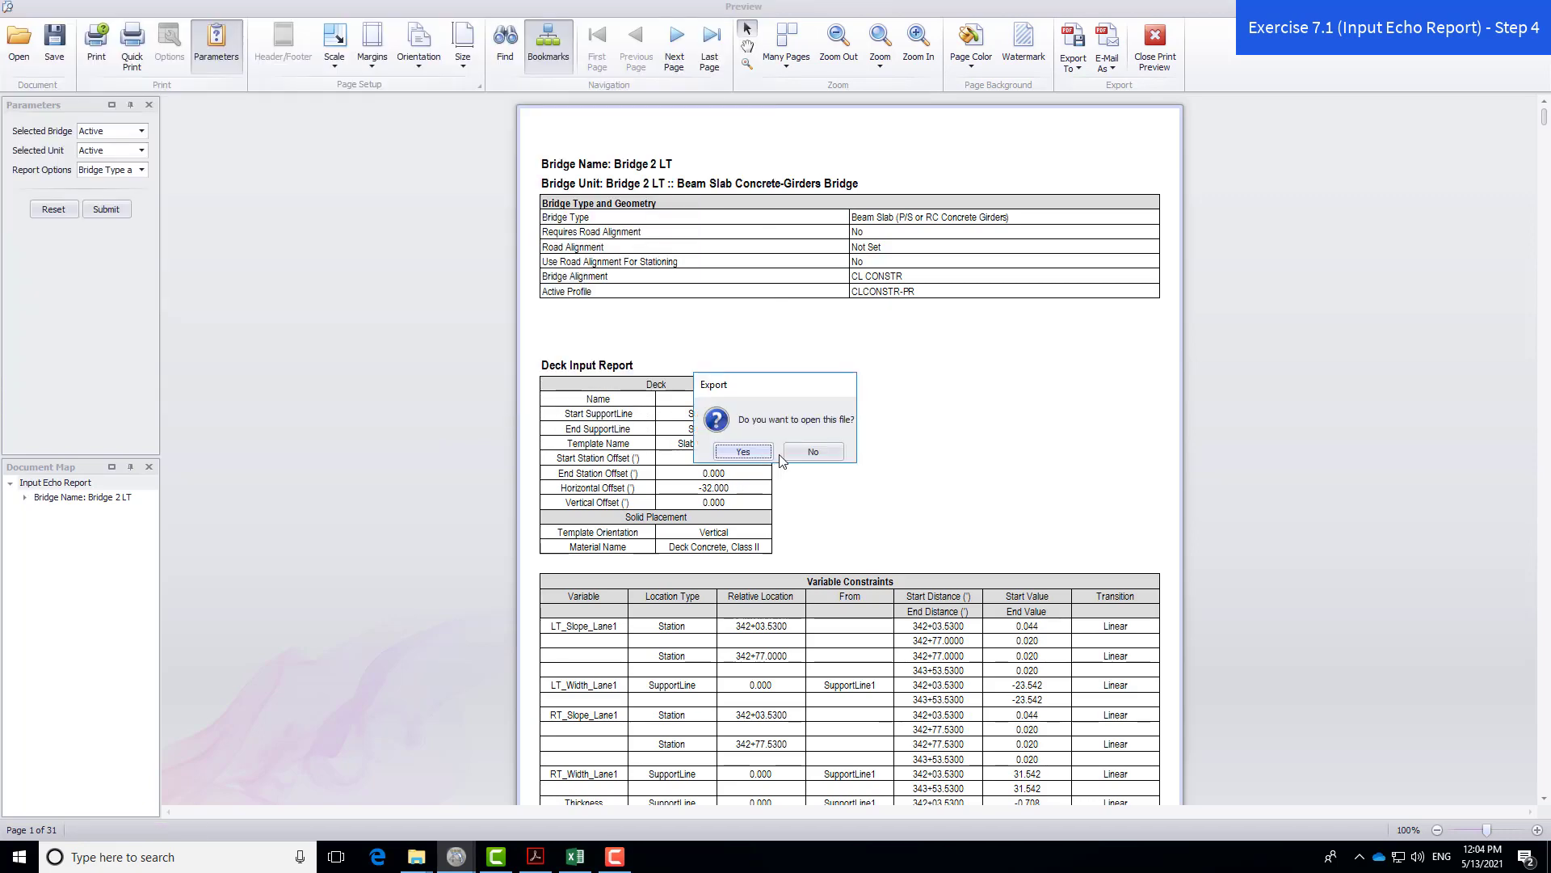
left_click(761, 456)
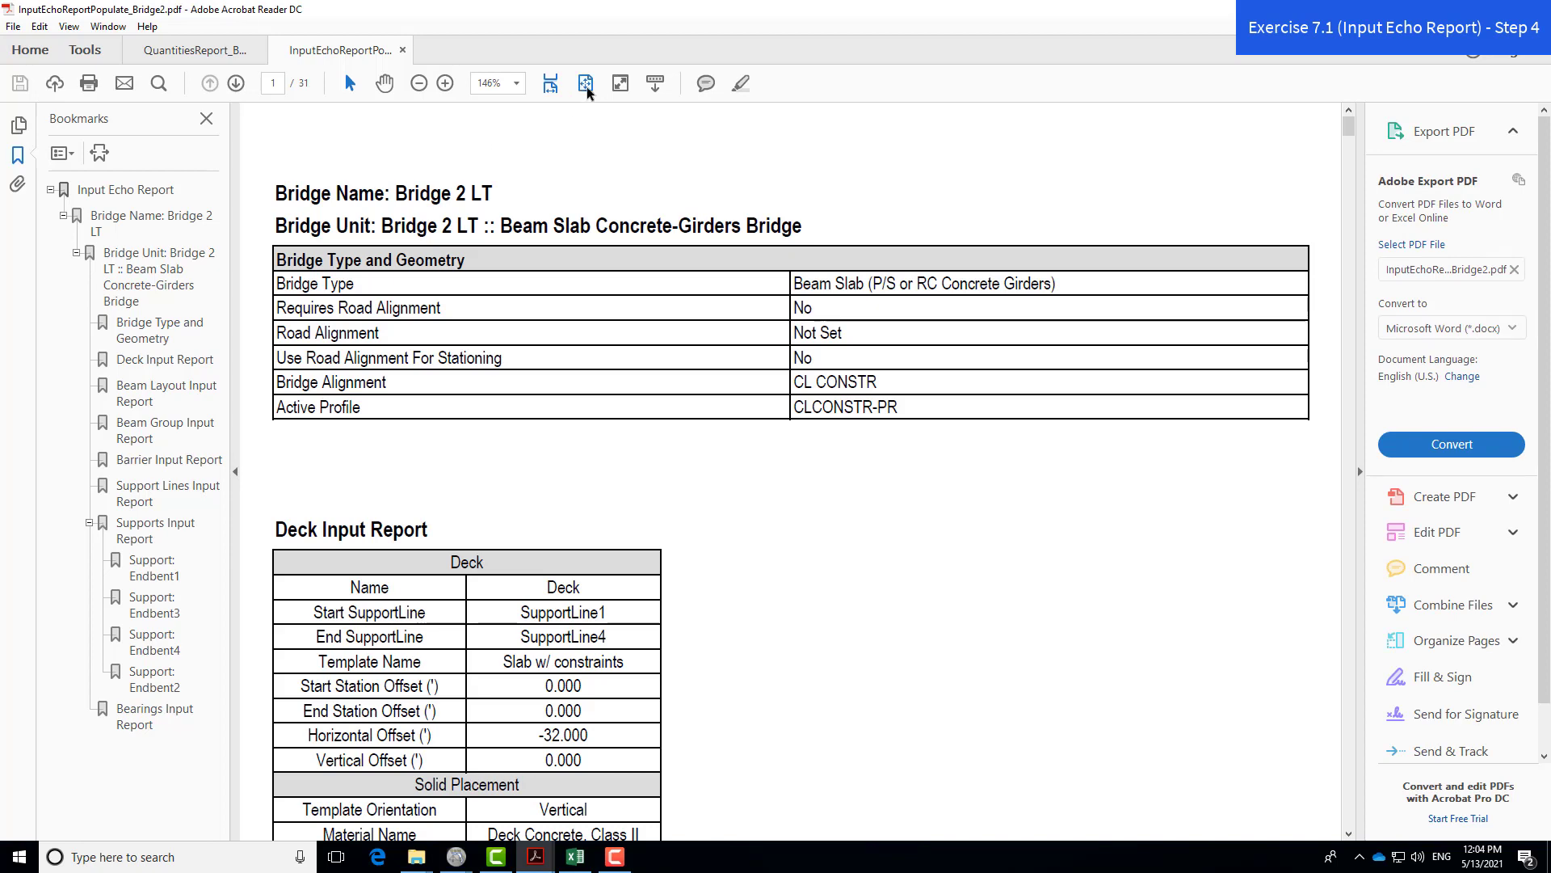
- Fit the page to the window and scroll through pages 1–7 of the input echo PDF
left_click(586, 84)
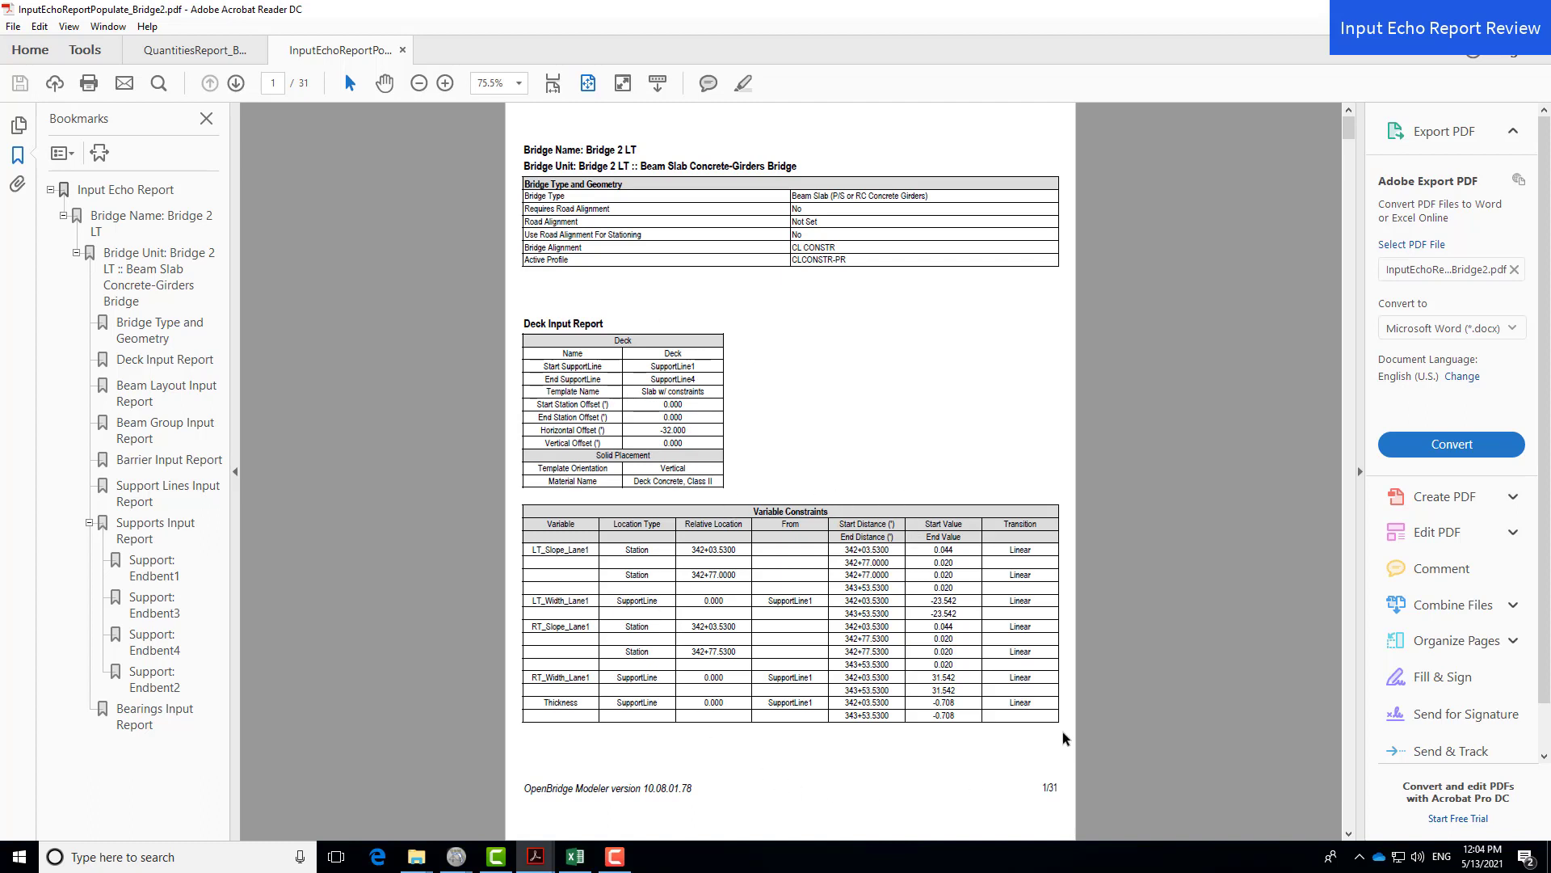
scroll(1063, 735, "down", 2)
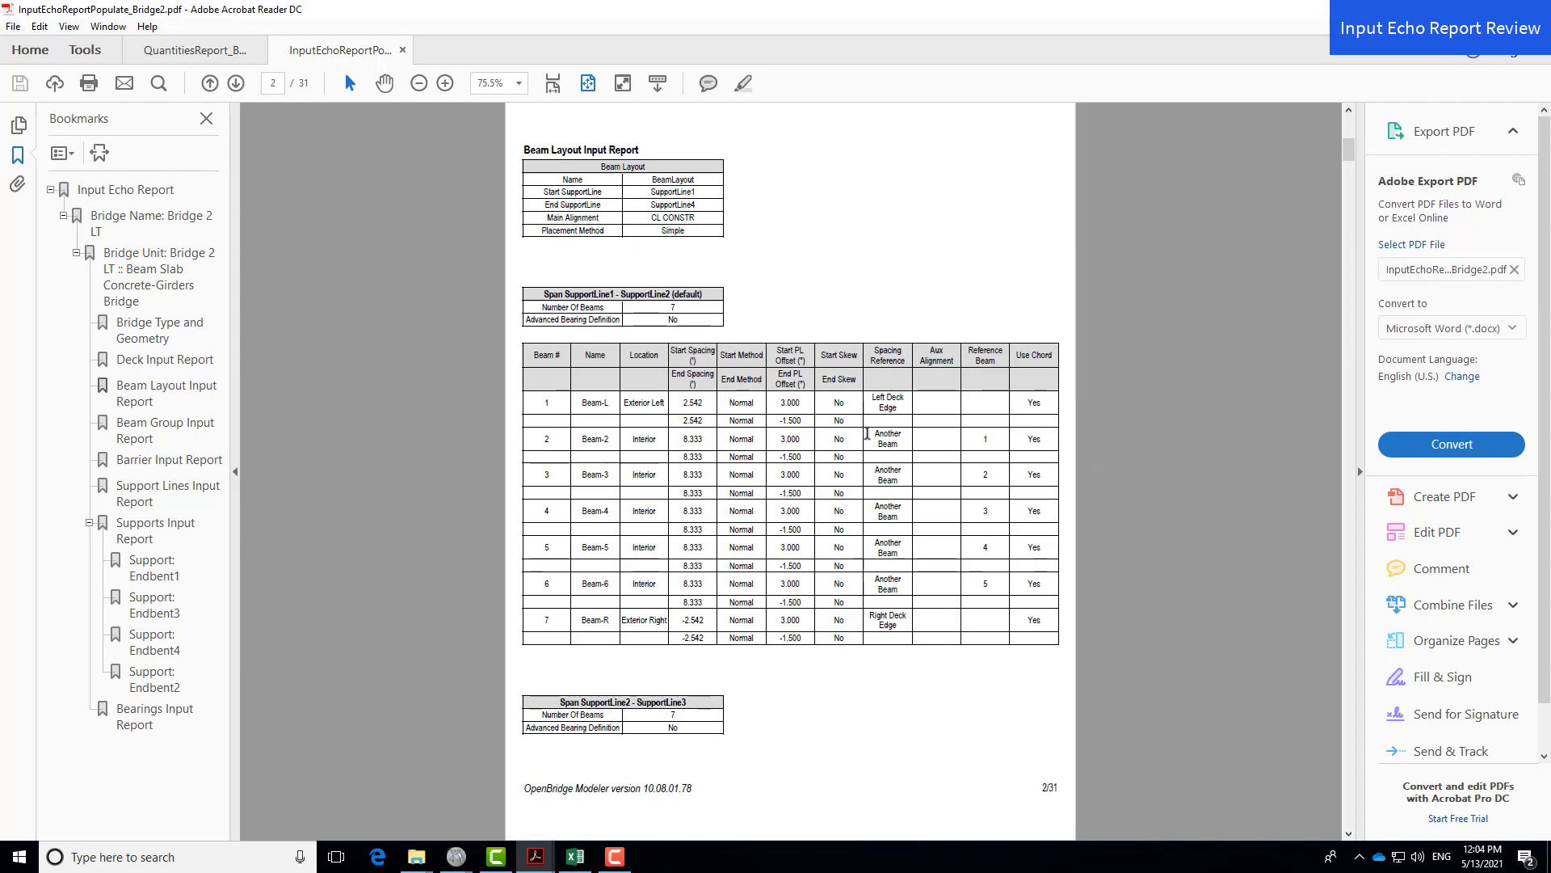
scroll(989, 665, "down", 1)
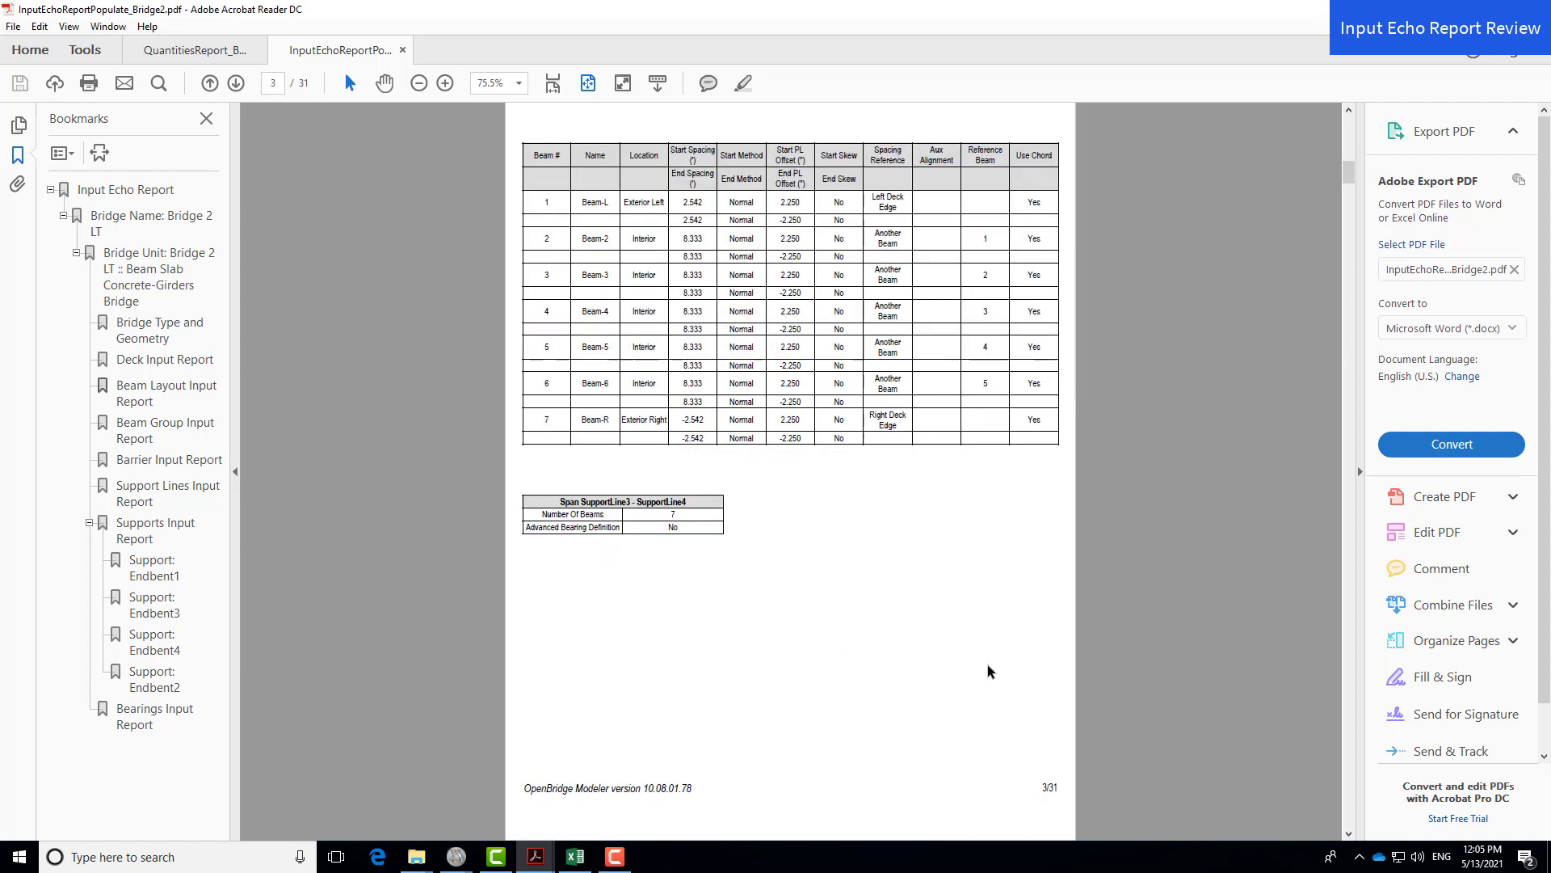
scroll(981, 651, "down", 1)
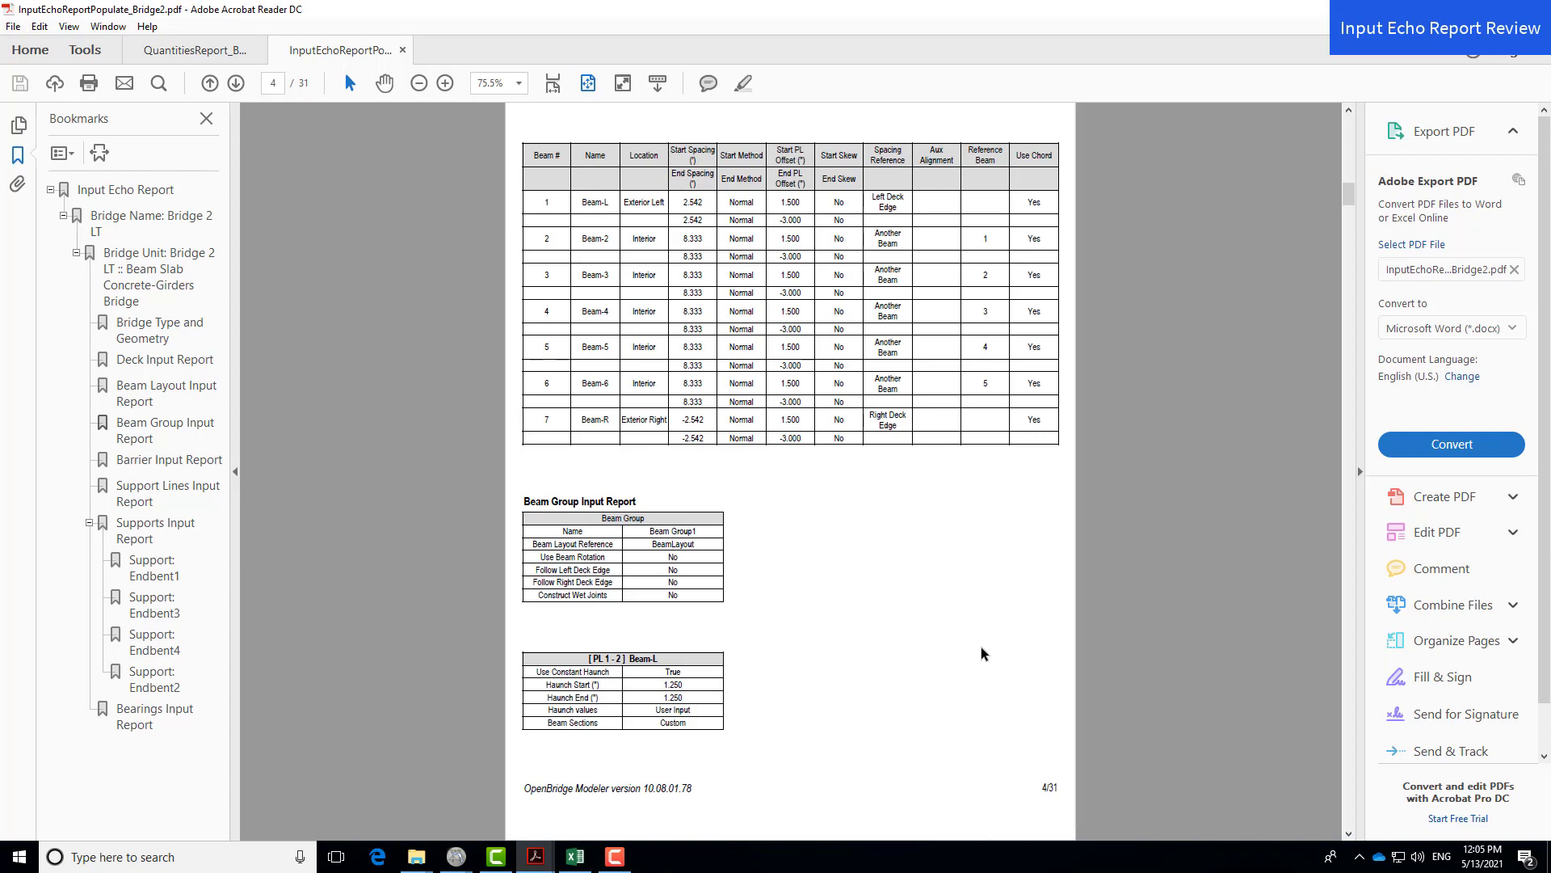
scroll(984, 653, "down", 1)
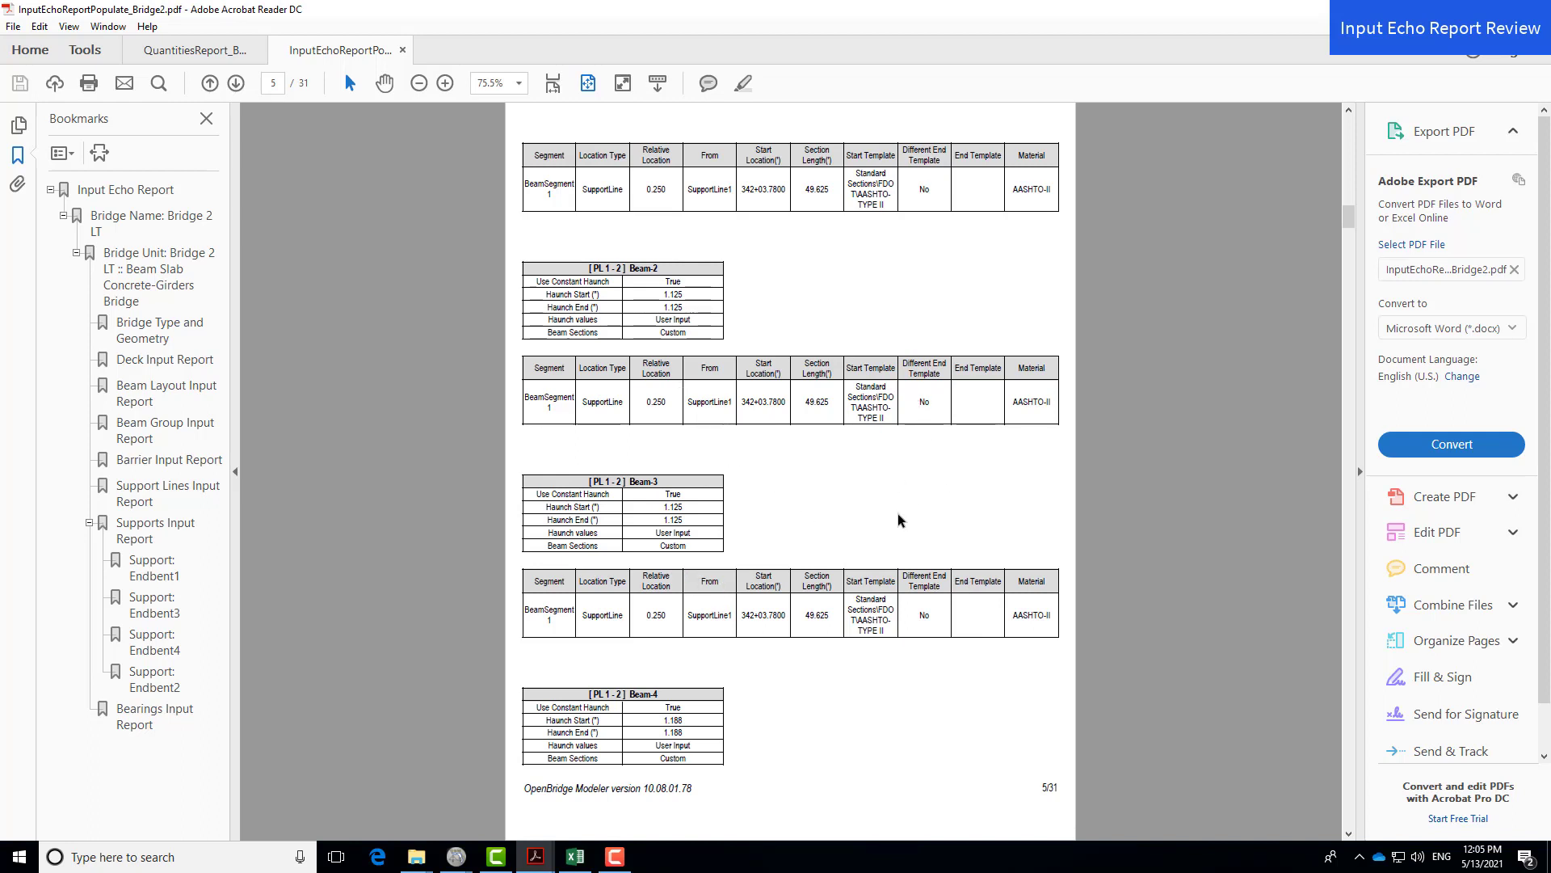
scroll(898, 481, "down", 2)
scroll(889, 500, "down", 2)
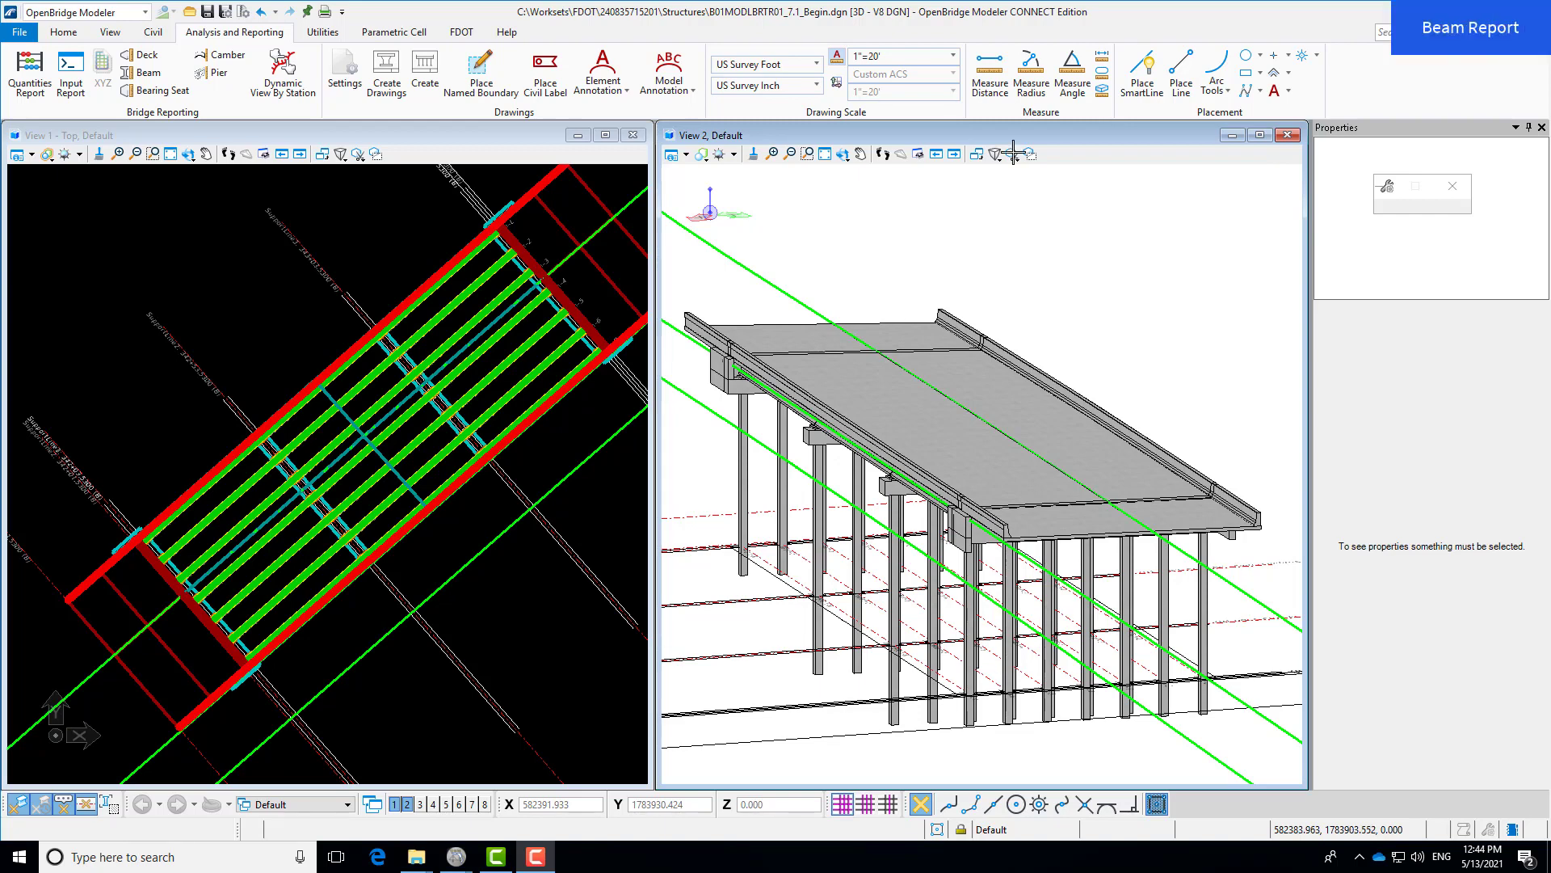
- Run the beam report and jump between its Beam Elevations, Haunch Elevations and Haunch Thickness sections
left_click(138, 76)
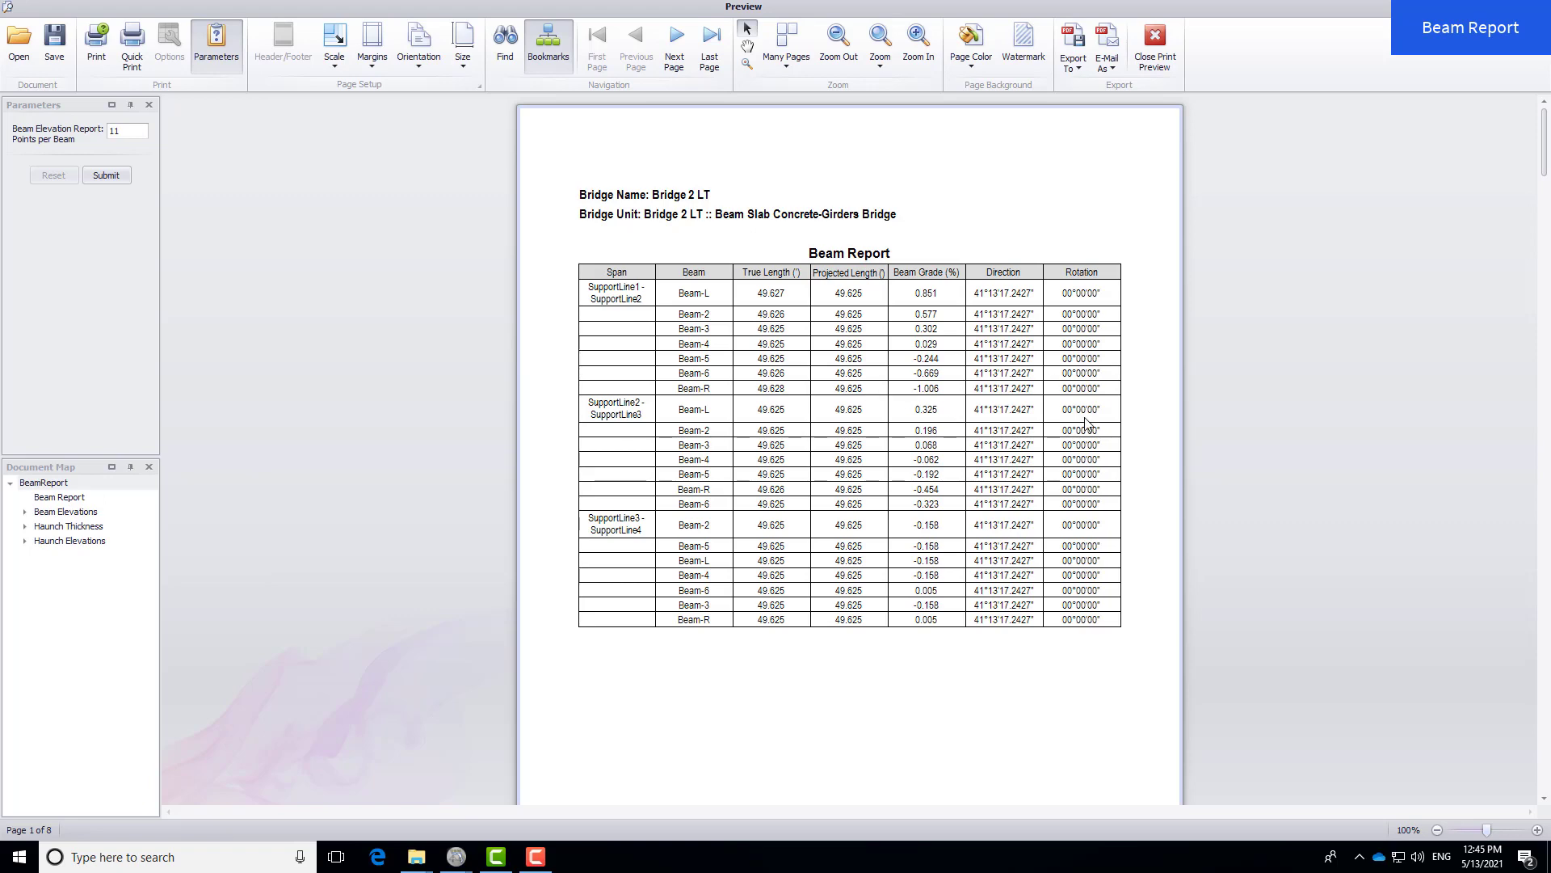
scroll(730, 434, "down", 1)
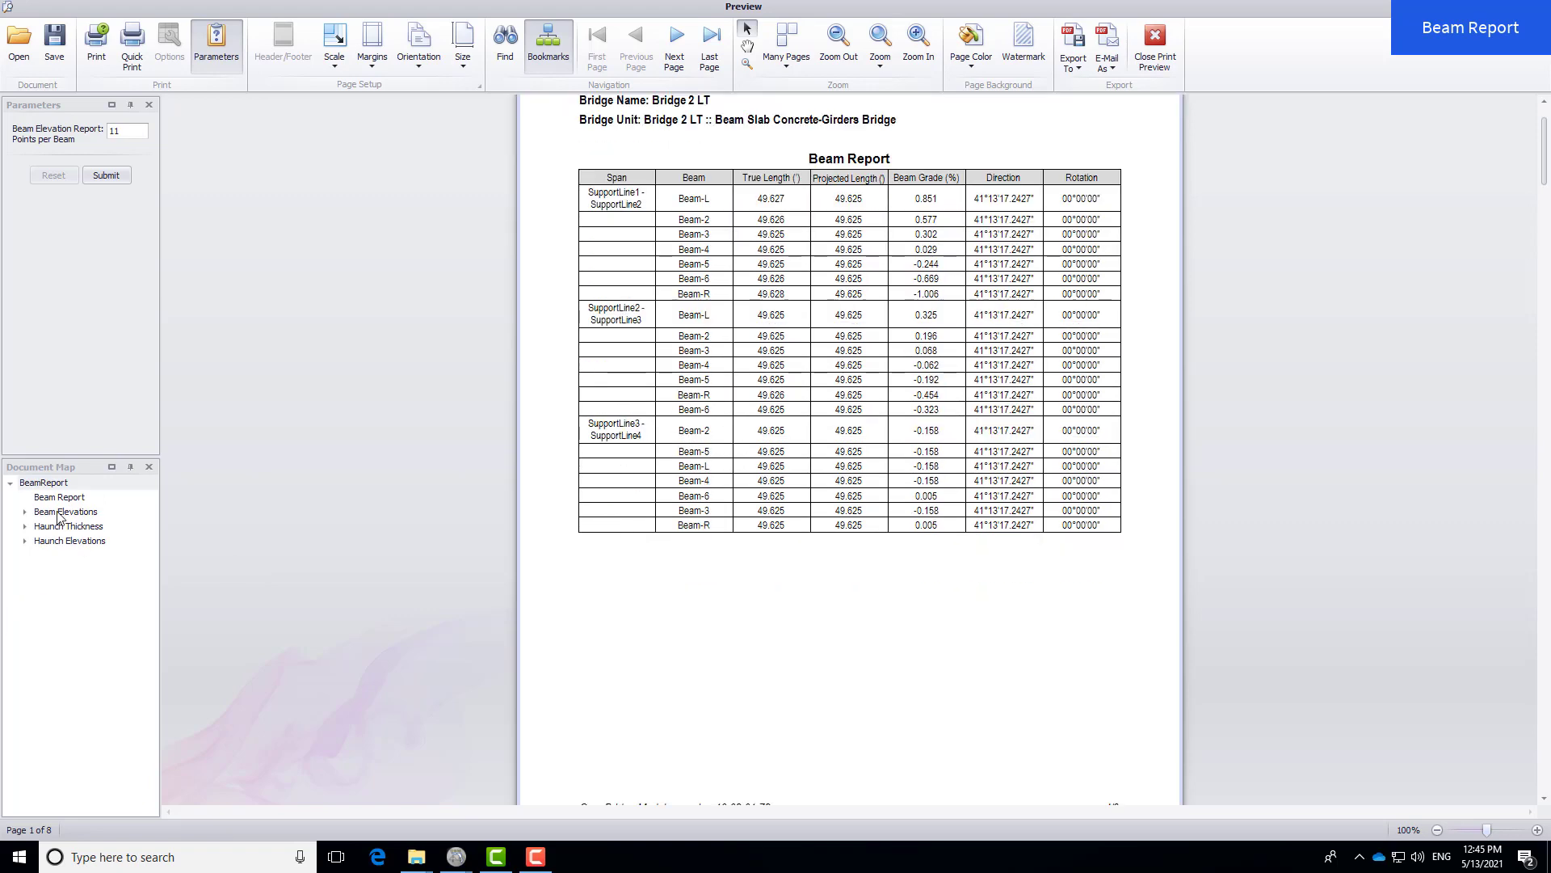
left_click(64, 512)
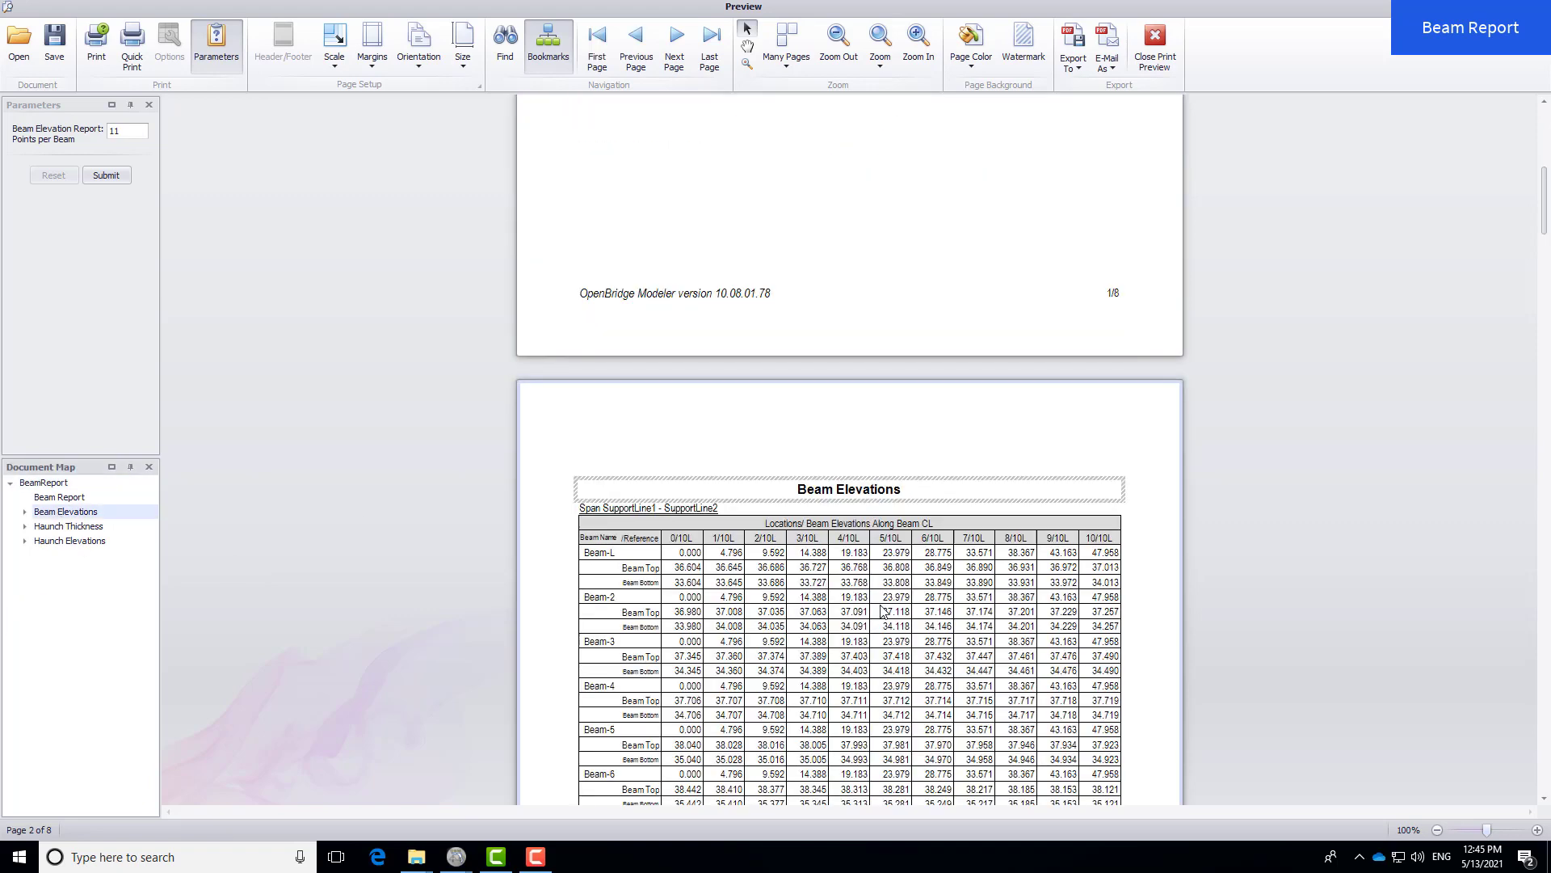
left_click(70, 528)
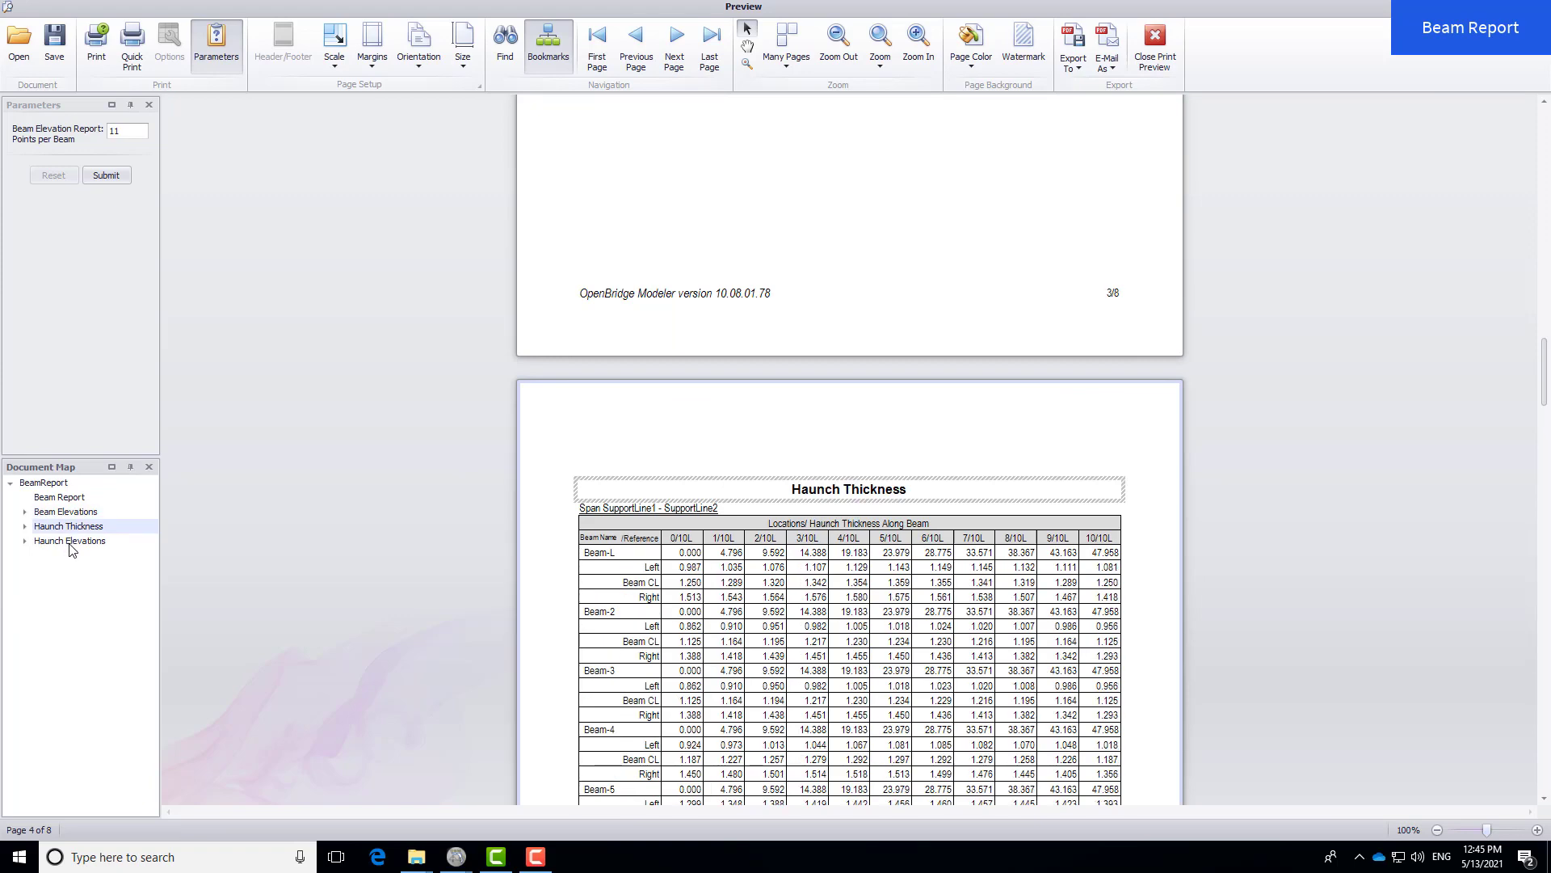
left_click(72, 546)
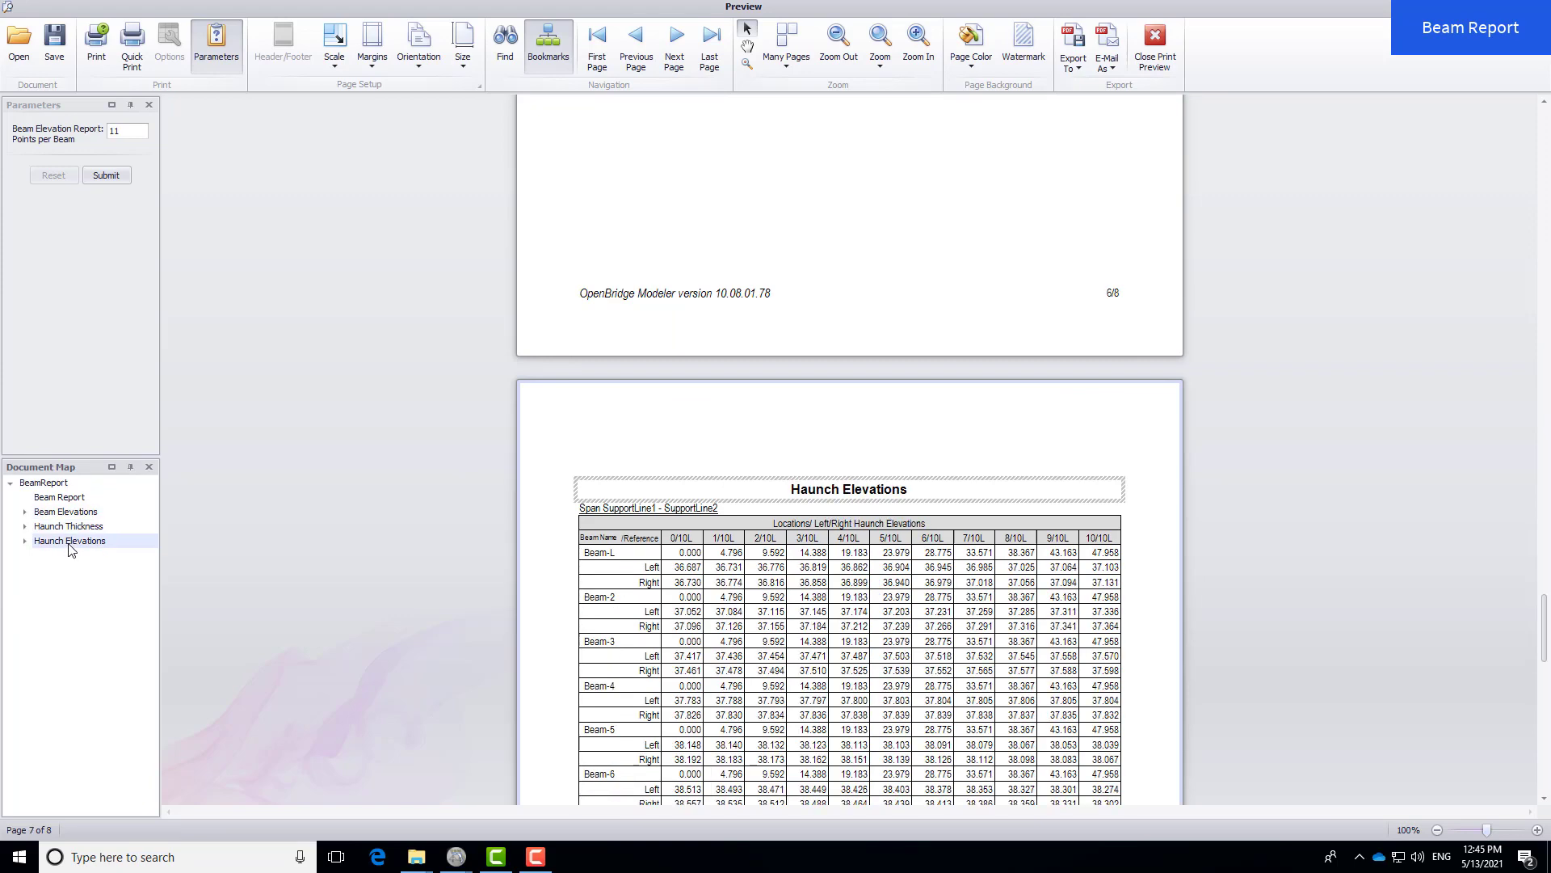
left_click(72, 527)
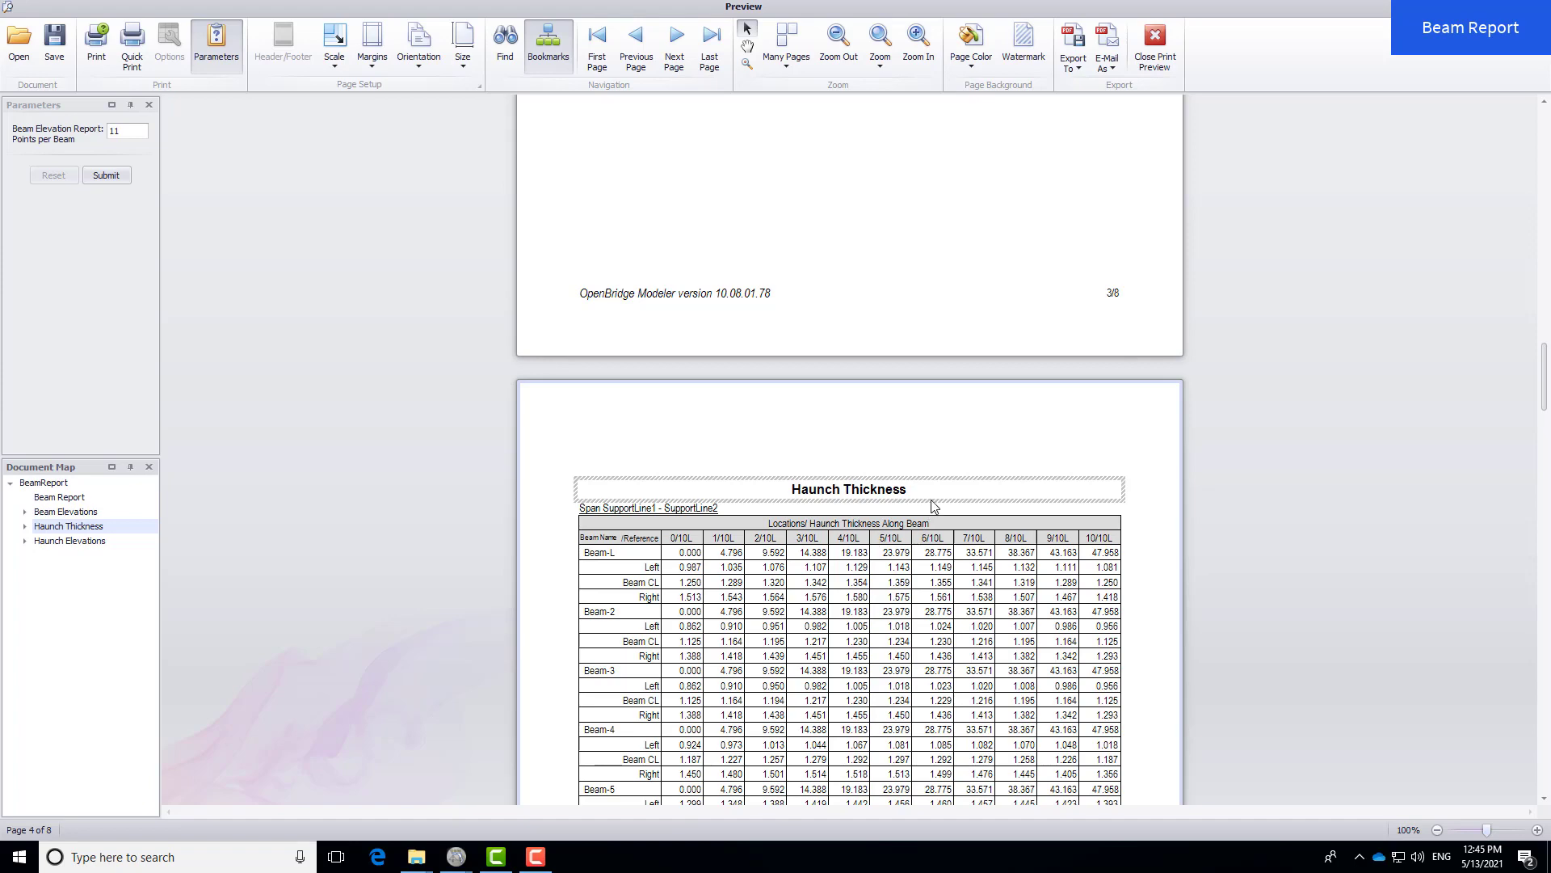
scroll(934, 511, "down", 1)
scroll(937, 502, "down", 1)
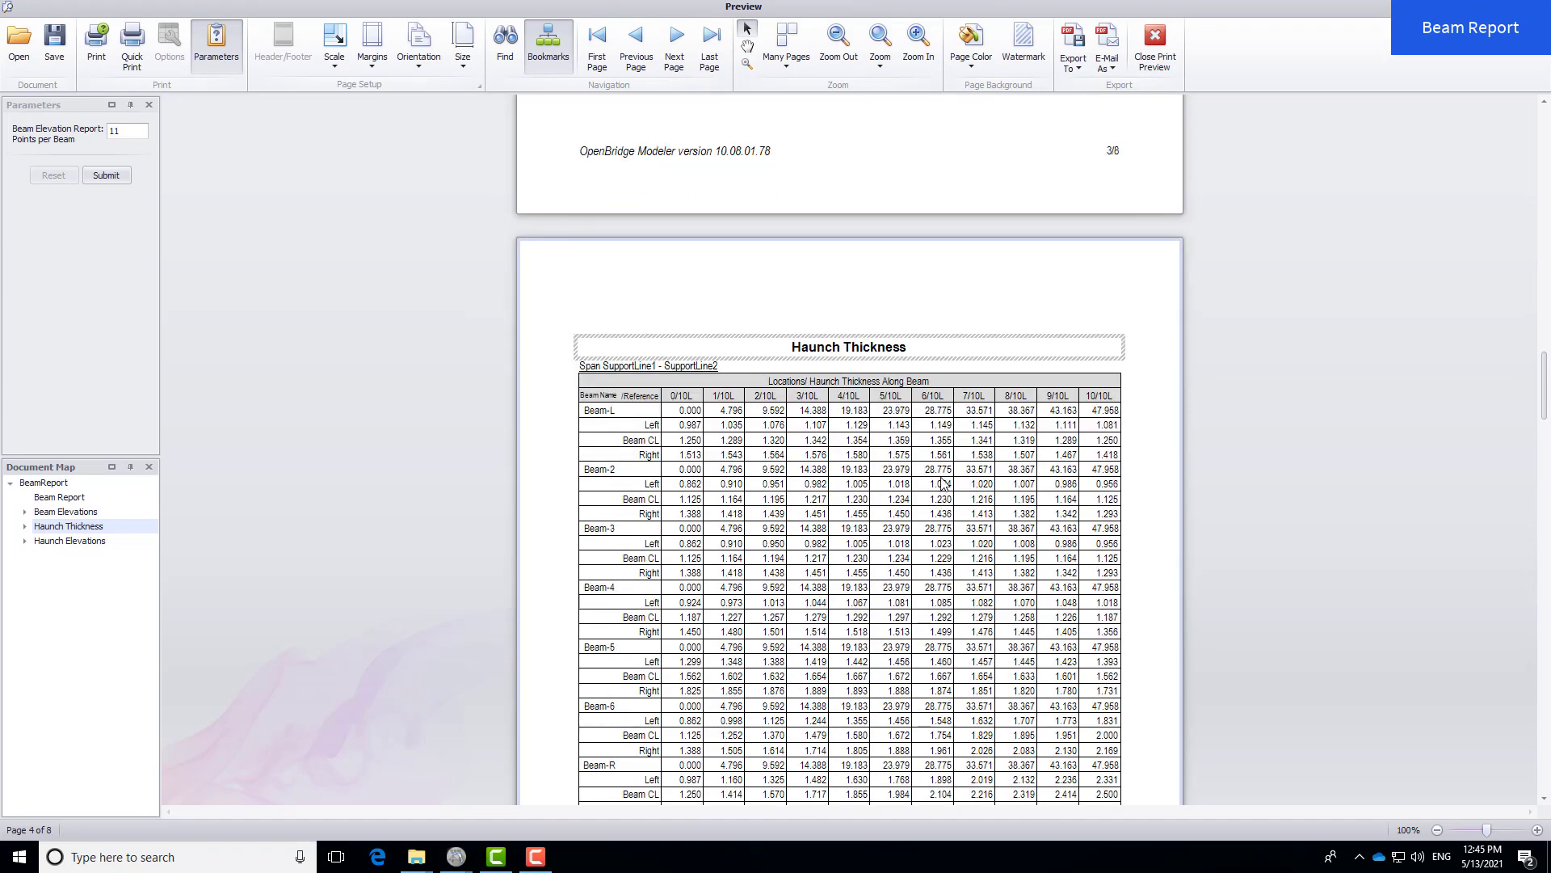
scroll(944, 481, "up", 1, "ctrl")
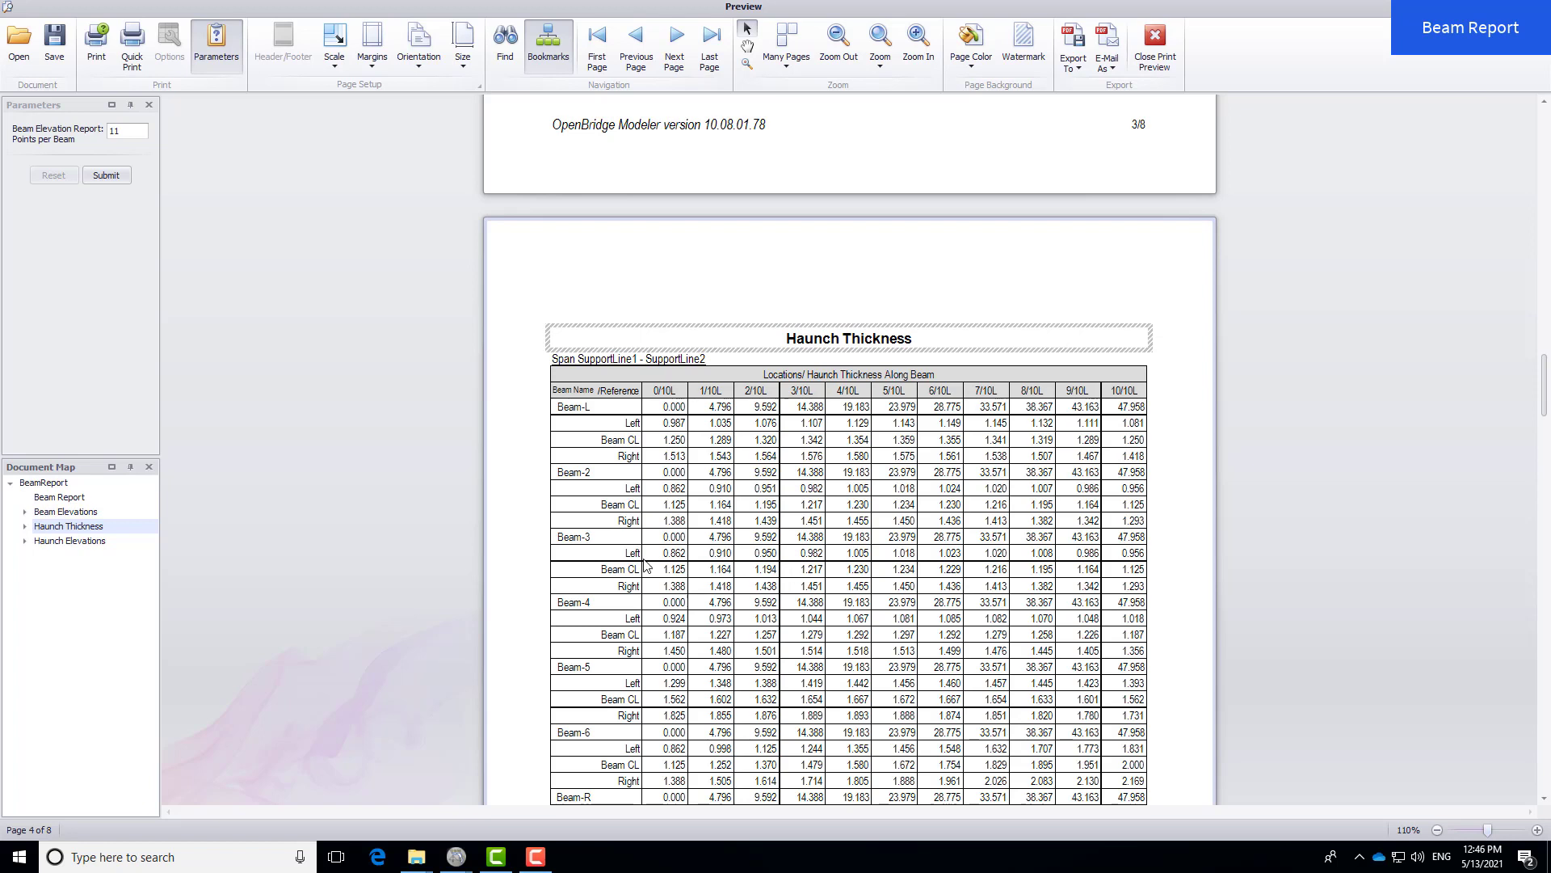
- Swap the beam report for the 4-page Bearing Seats and Grout Pads report, scroll it, then close
left_click(1162, 39)
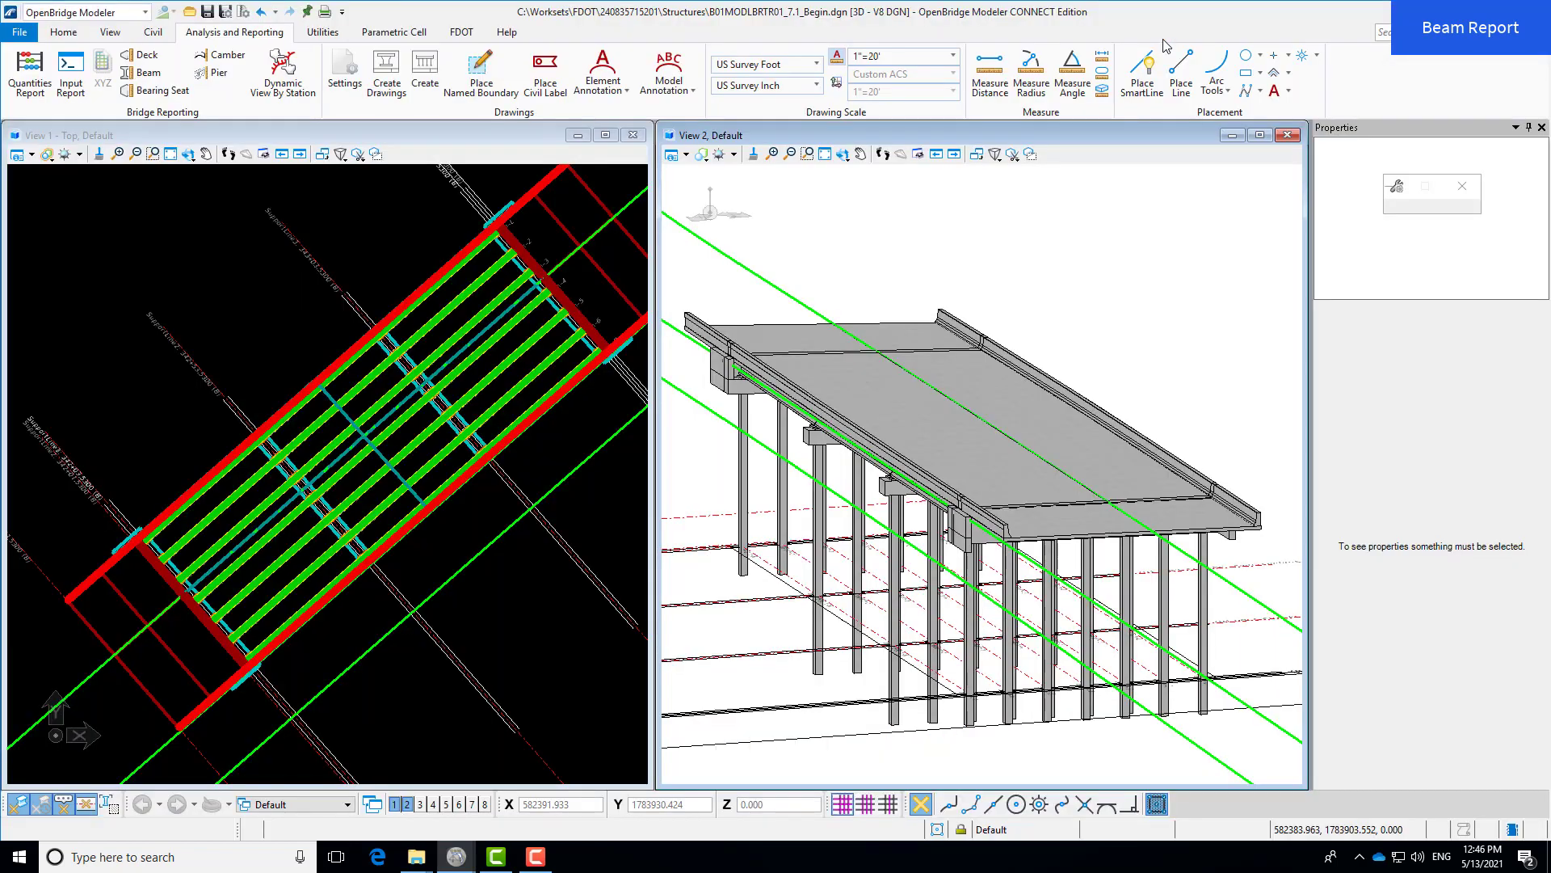
left_click(162, 90)
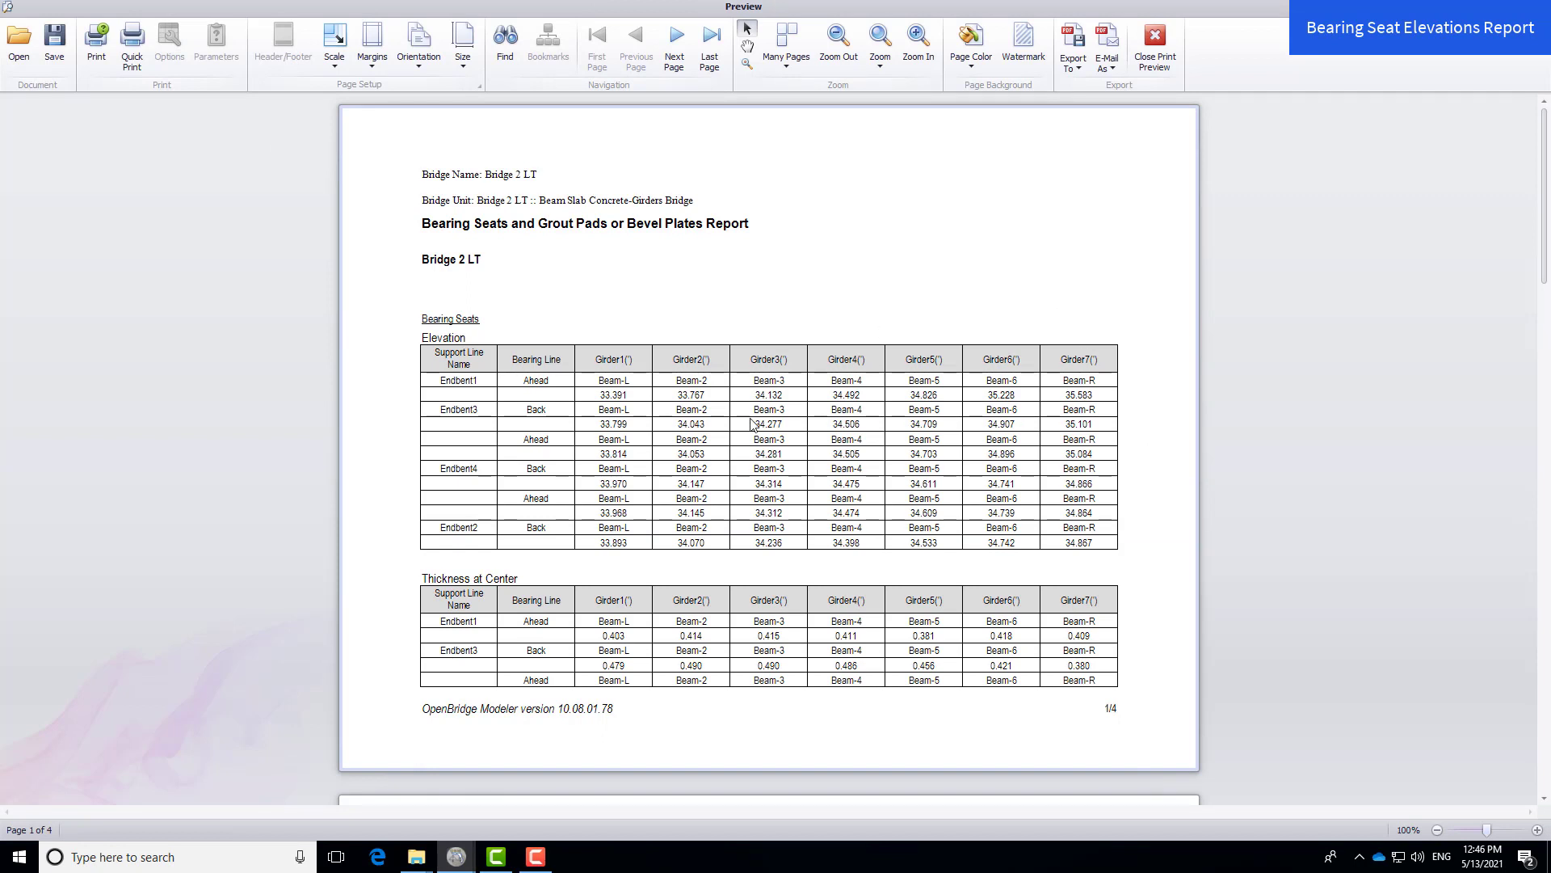
scroll(733, 427, "down", 1)
scroll(732, 426, "down", 3)
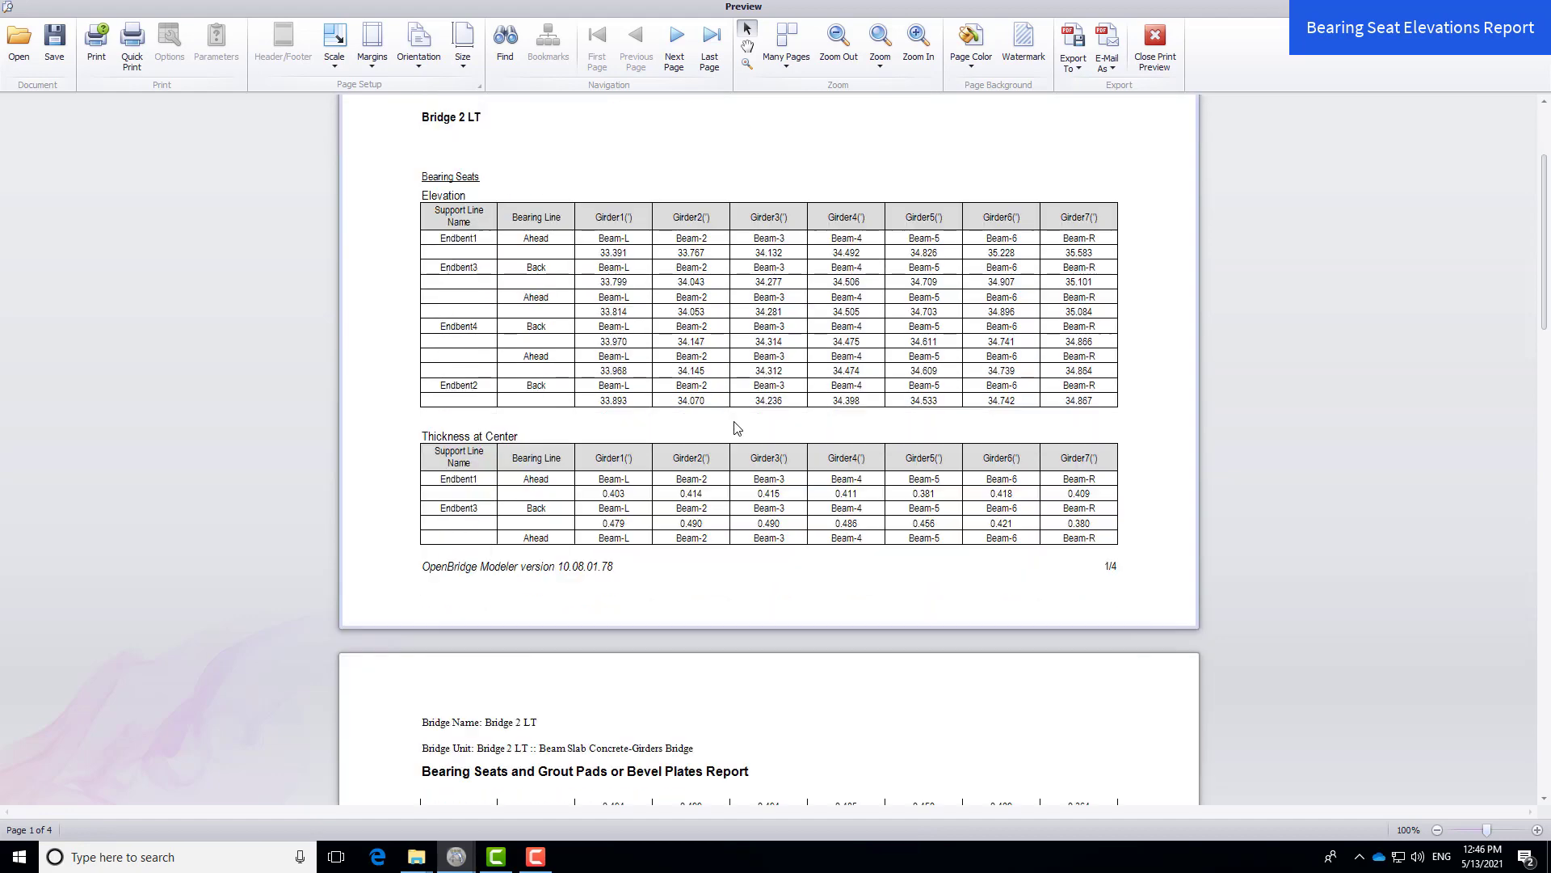
left_click_drag(1547, 263, 1524, 783)
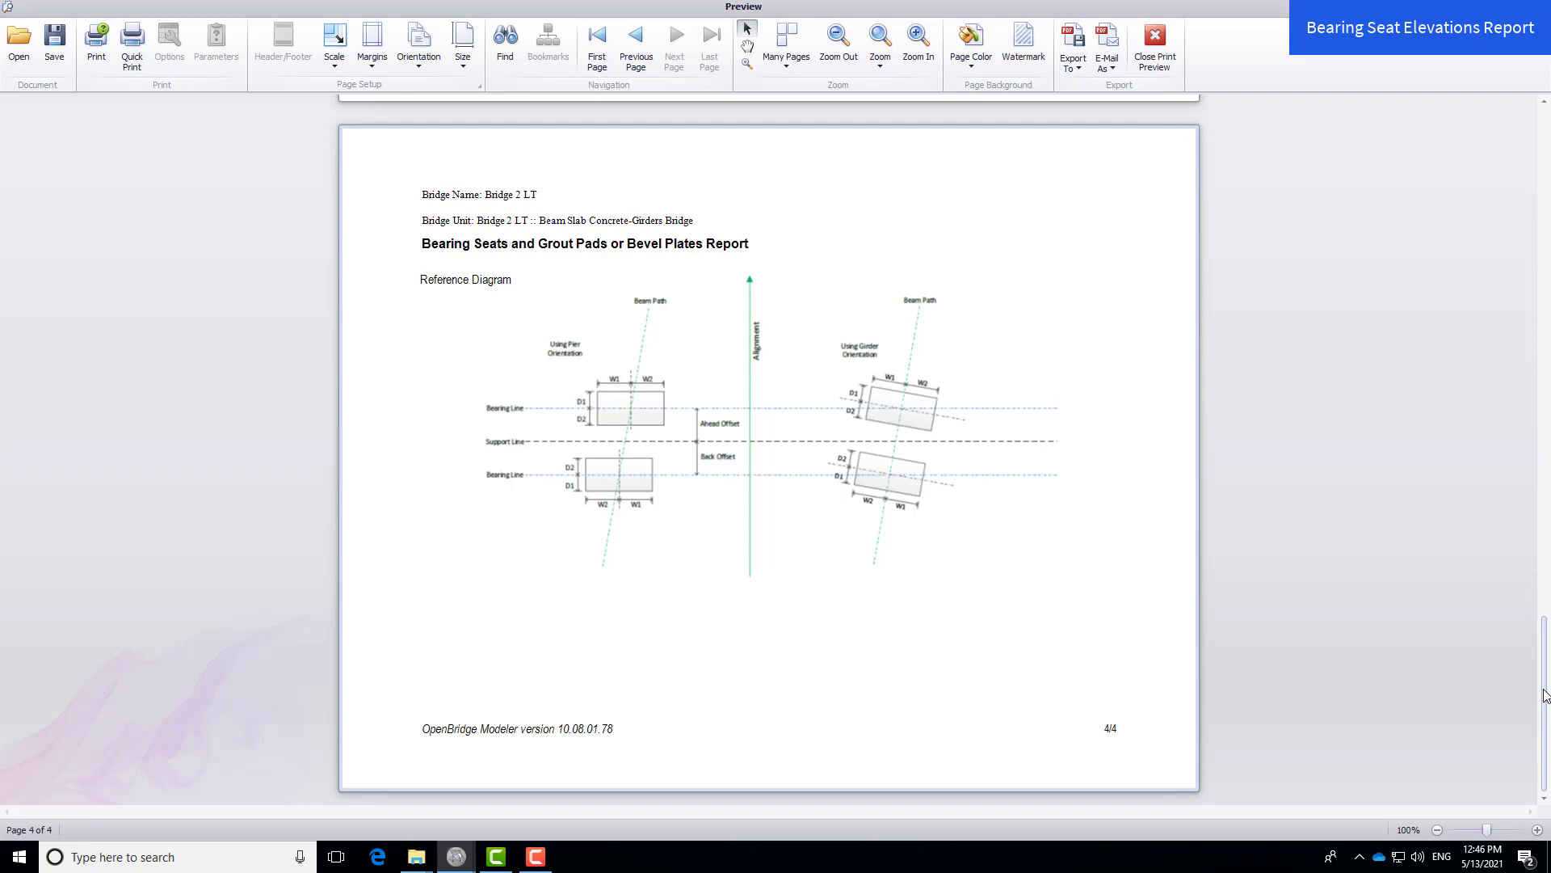
left_click_drag(1545, 695, 1471, 39)
left_click_drag(1546, 708, 1540, 194)
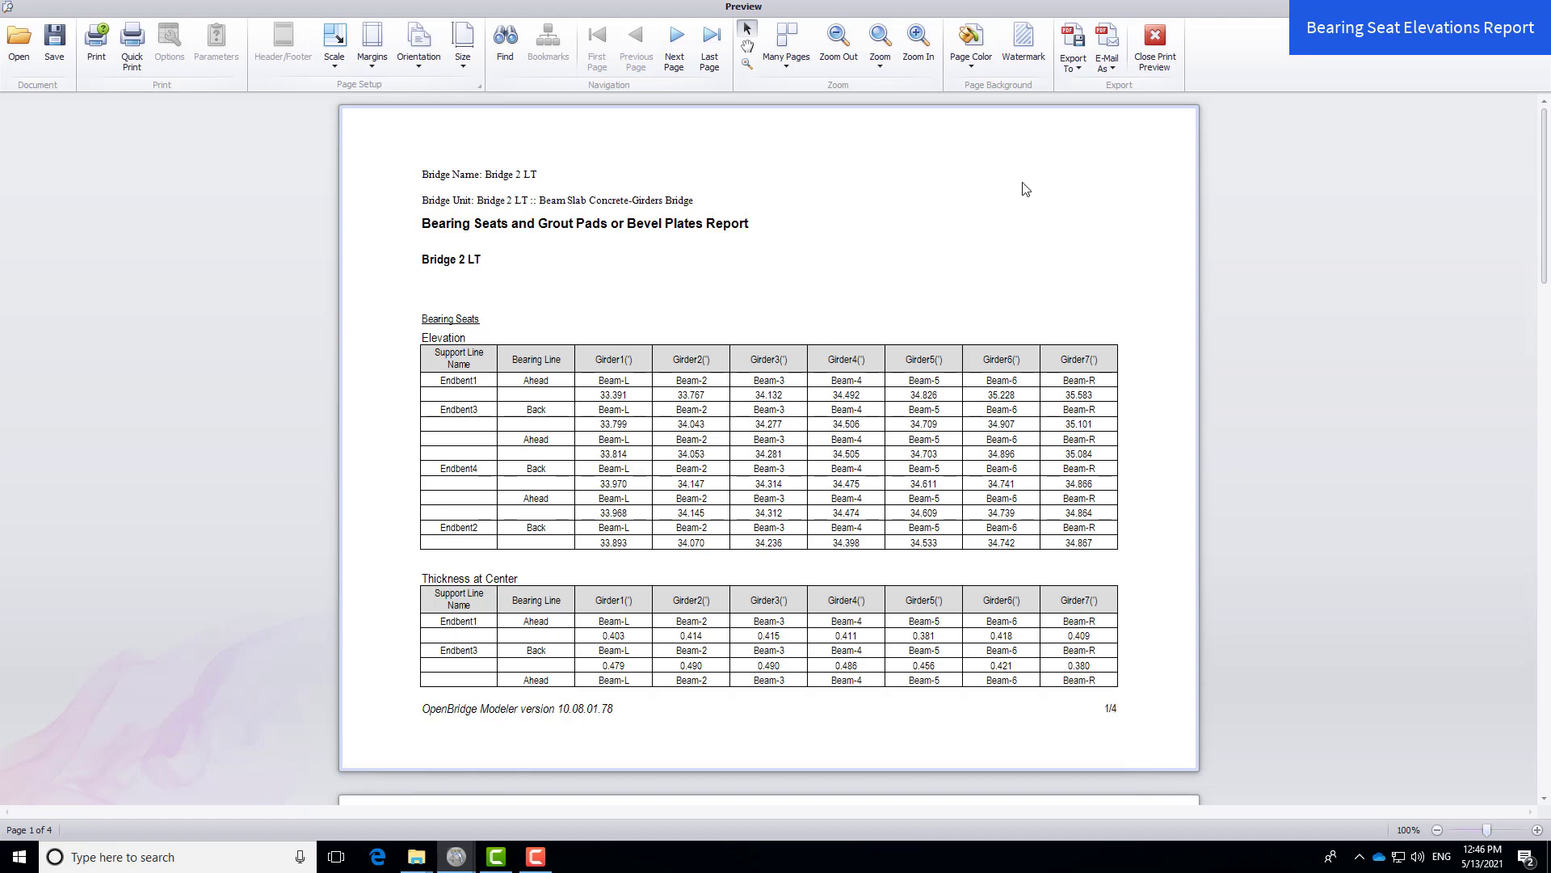
left_click(1162, 44)
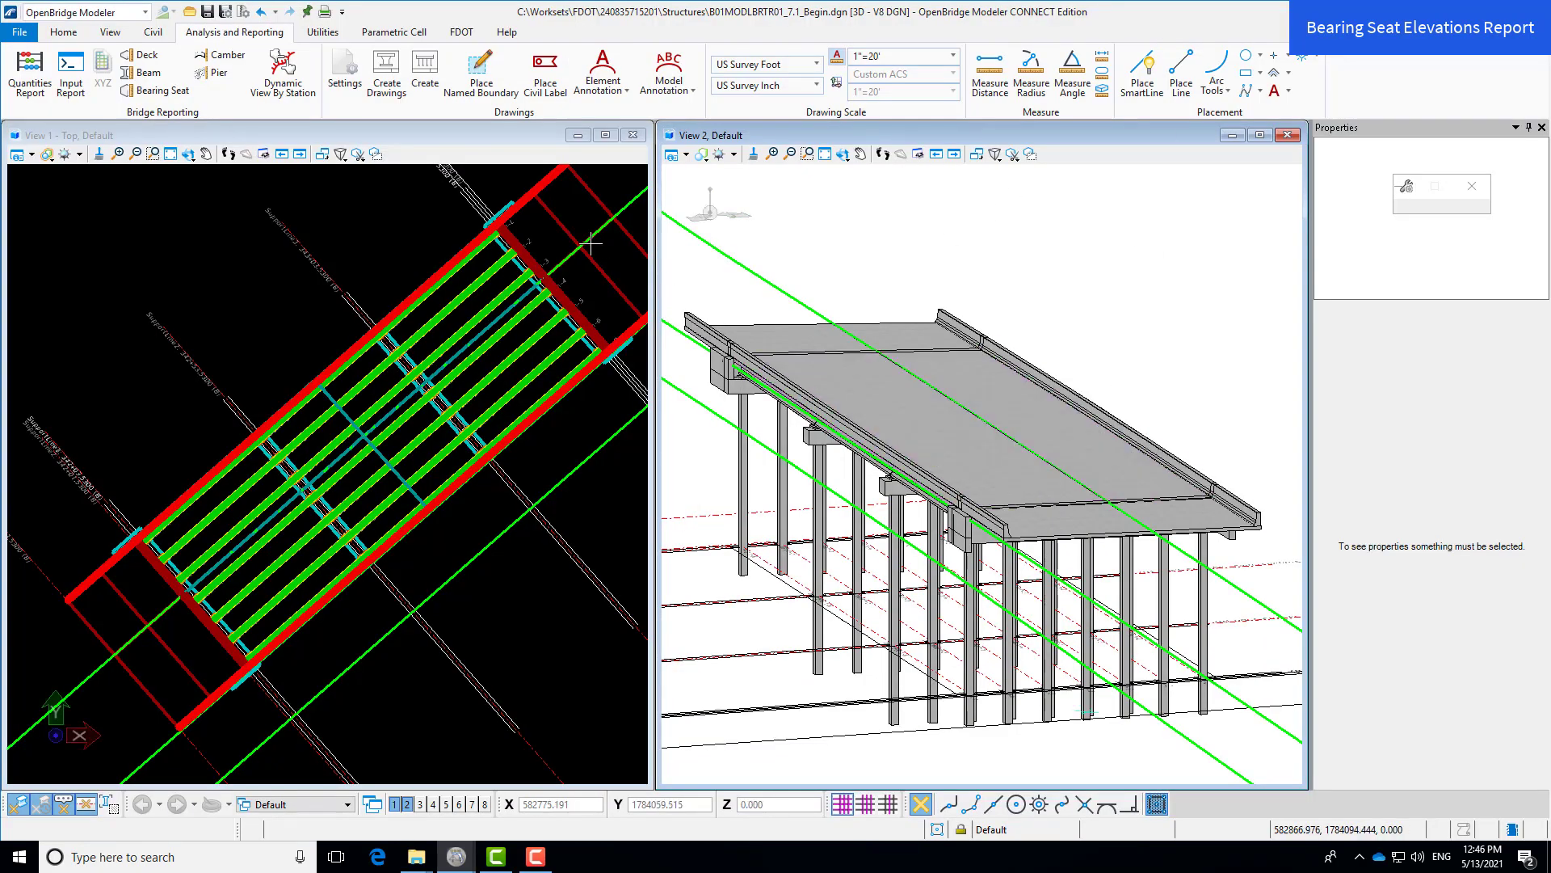
- Set the camber of all seven beams, Beam-L through Beam-R, to 1.063
left_click(229, 58)
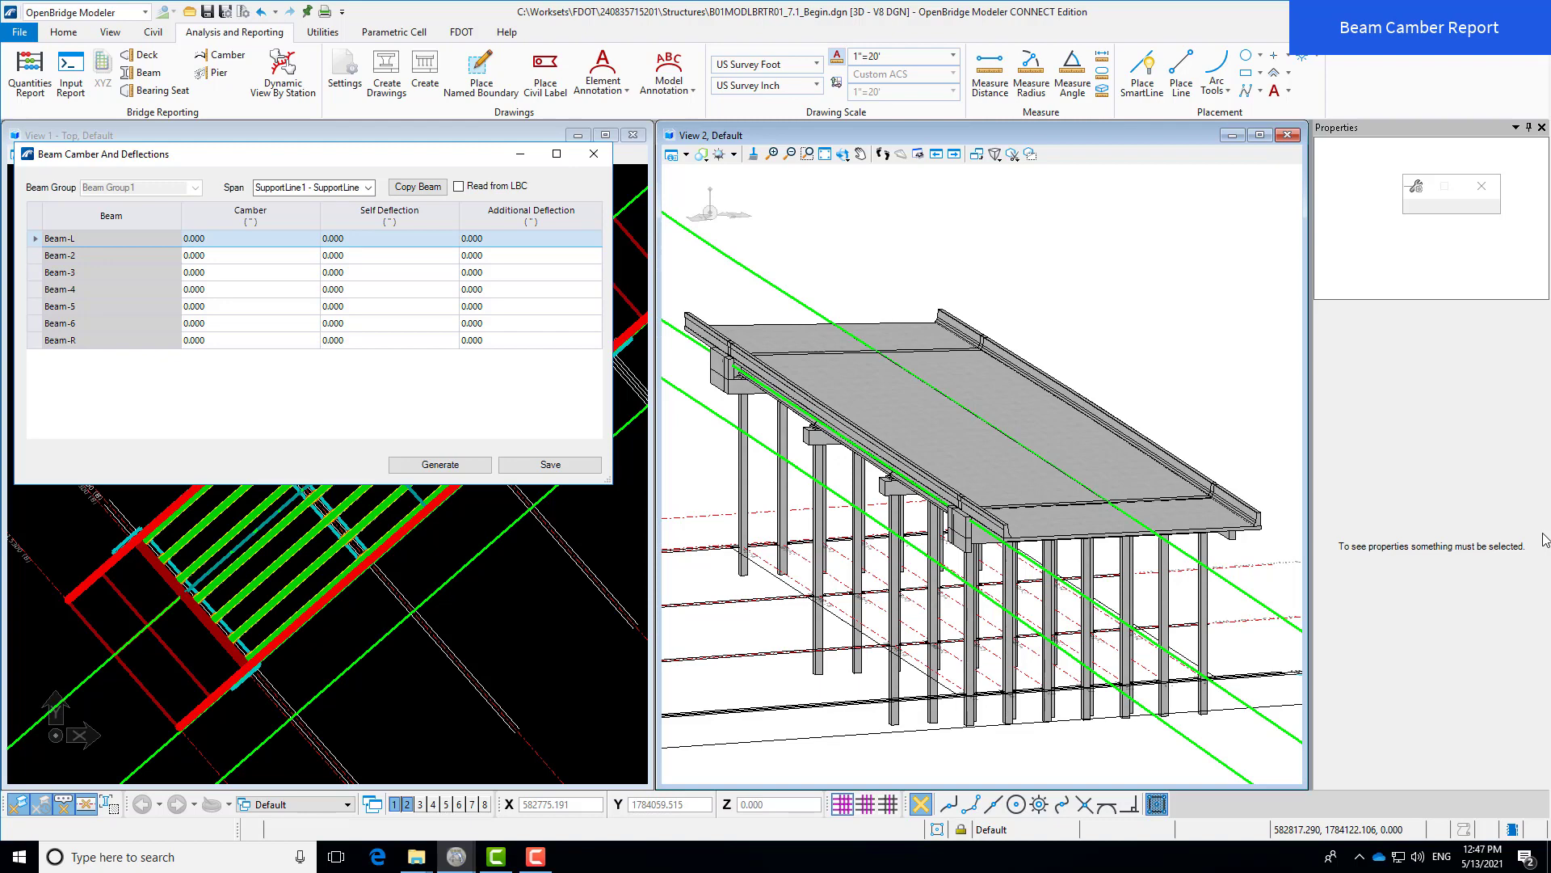
left_click(232, 239)
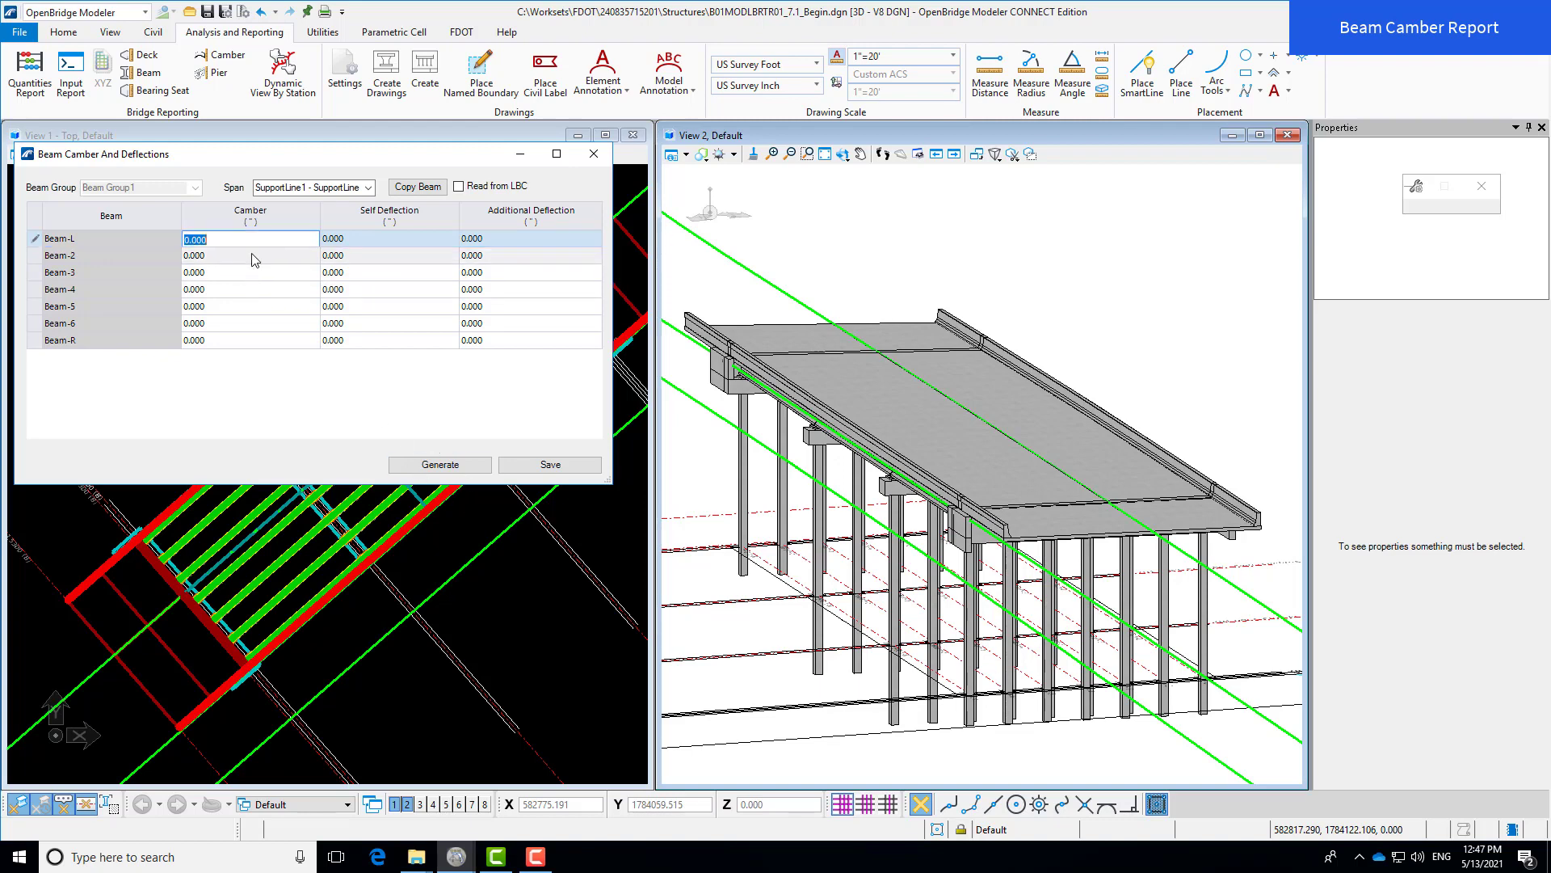
type("1.06")
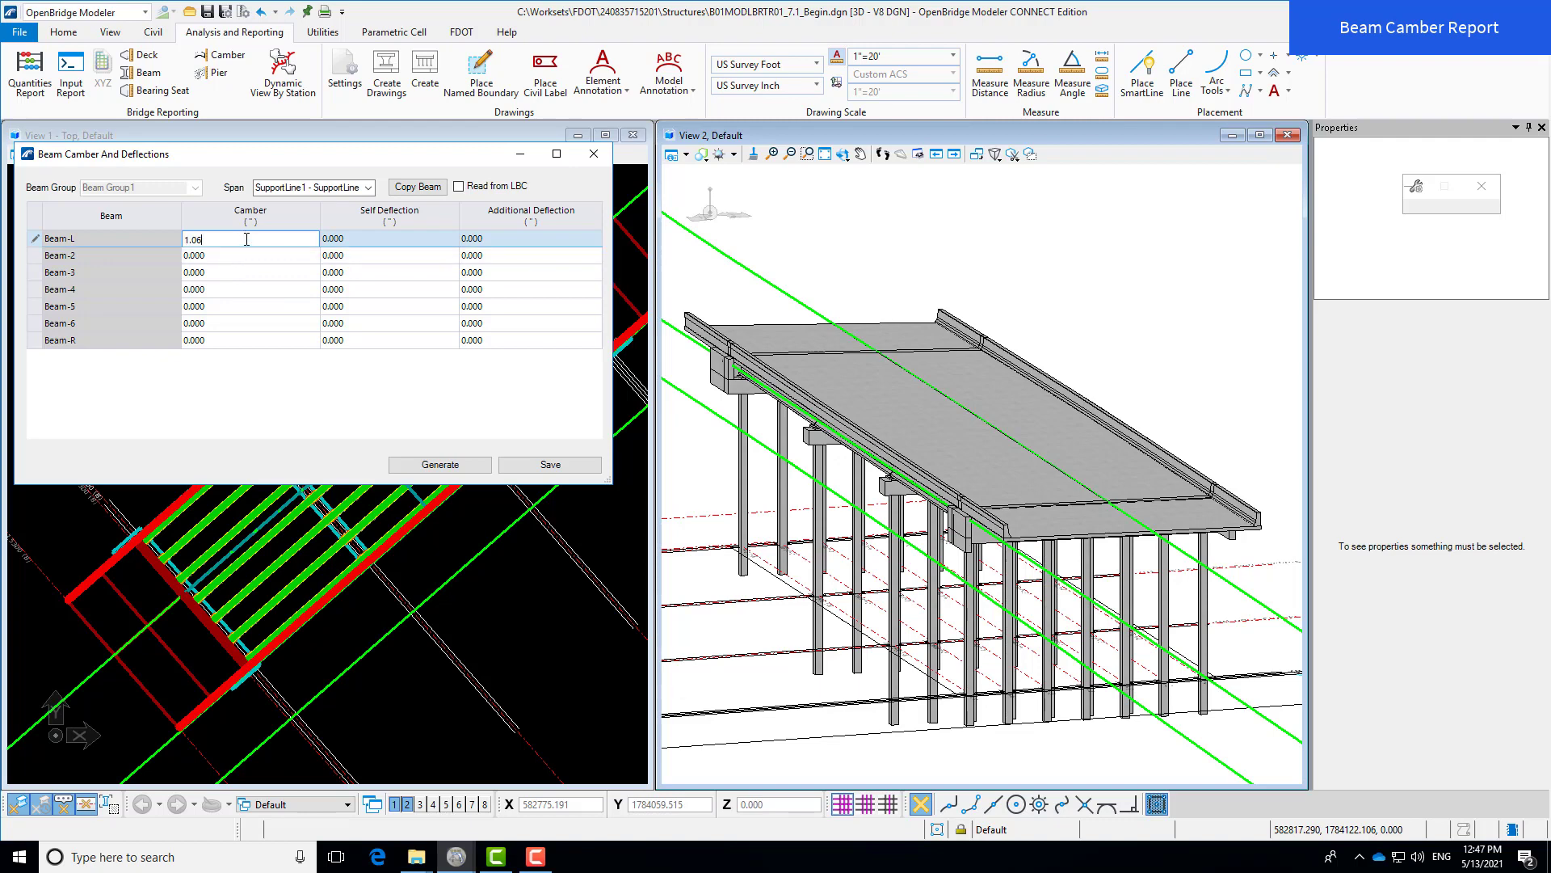
type("3")
key("Return")
key("ctrl+c")
left_click(235, 259)
left_click_drag(235, 259, 178, 275)
key("ctrl+v")
left_click(221, 274)
key("ctrl+v")
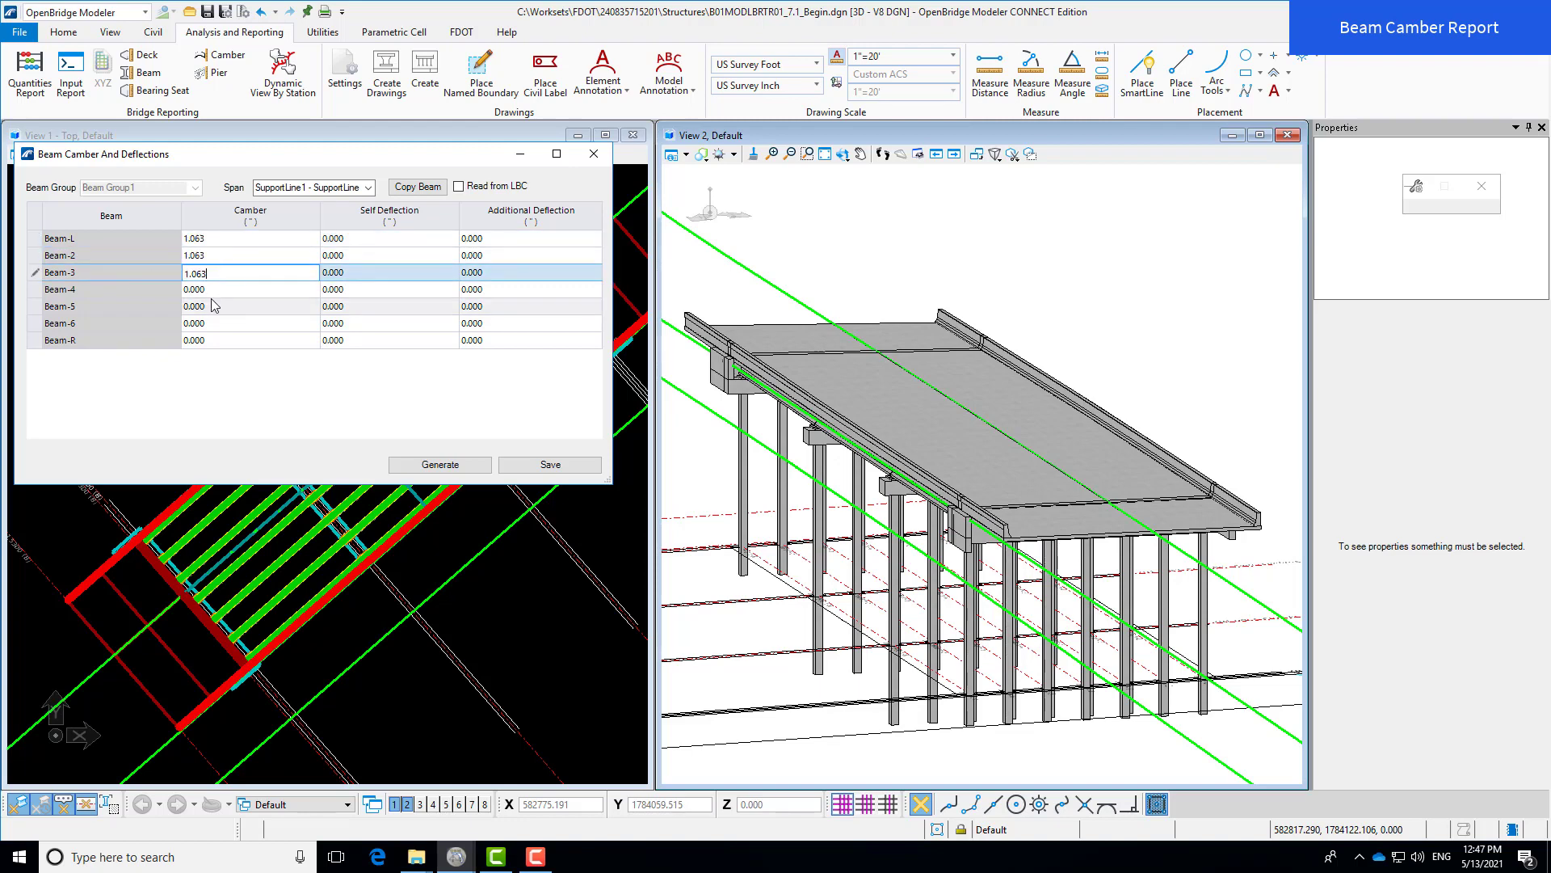
double_click(218, 291)
key("ctrl+v")
double_click(213, 308)
key("ctrl+v")
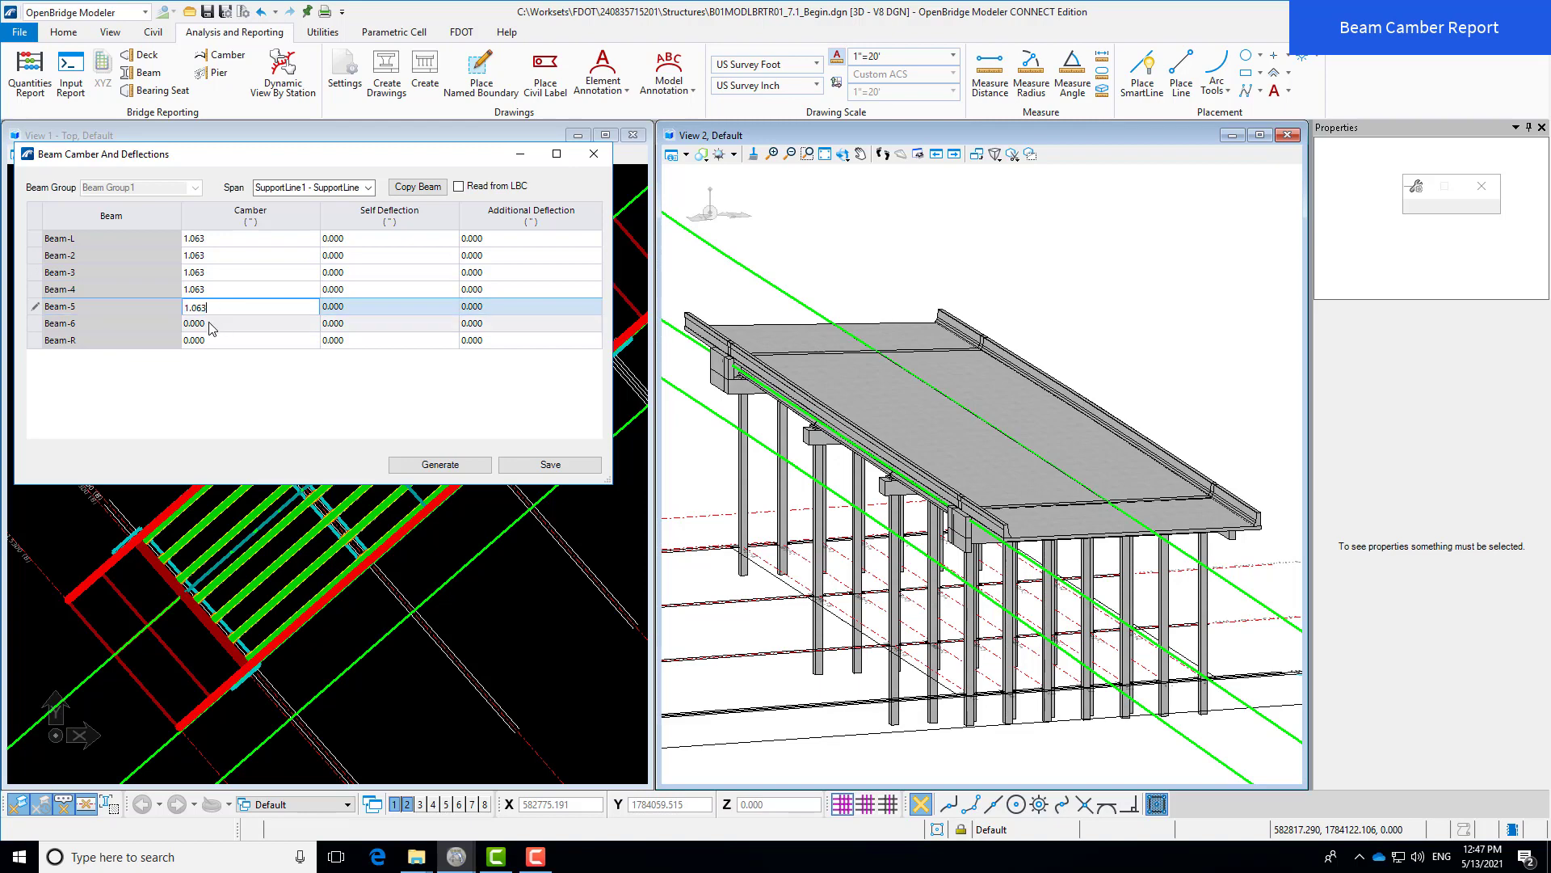
double_click(212, 325)
key("ctrl+v")
double_click(211, 340)
key("ctrl+v")
- Set the self deflection of Beam-L through Beam-R to 0.375
double_click(378, 240)
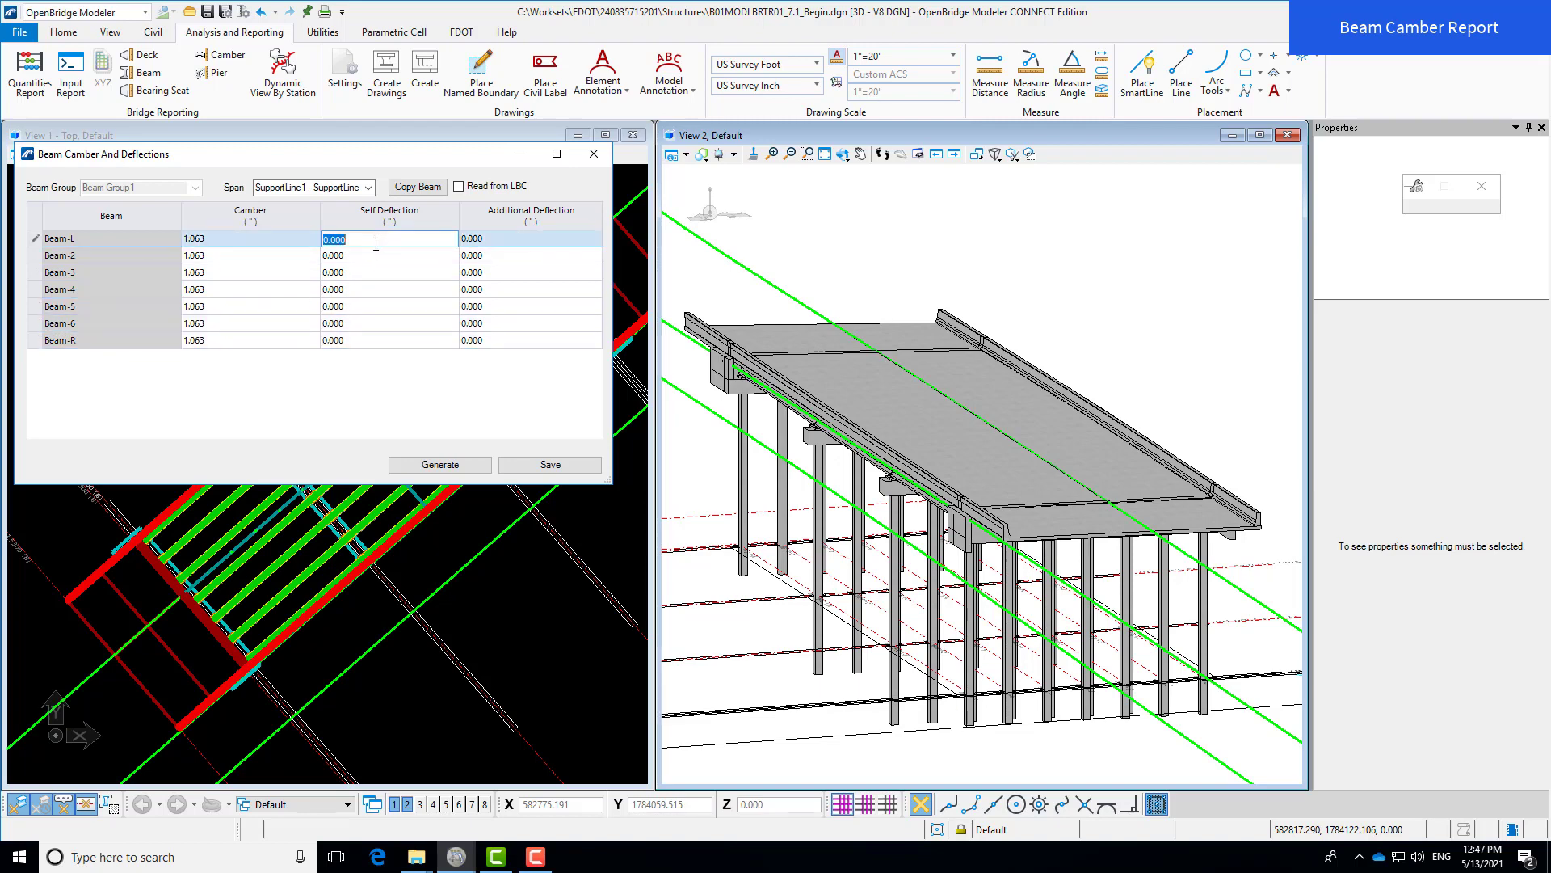
type(".375")
left_click(341, 272)
left_click(353, 240)
key("ctrl+c")
left_click(362, 257)
key("ctrl+v")
left_click(360, 273)
key("ctrl+v")
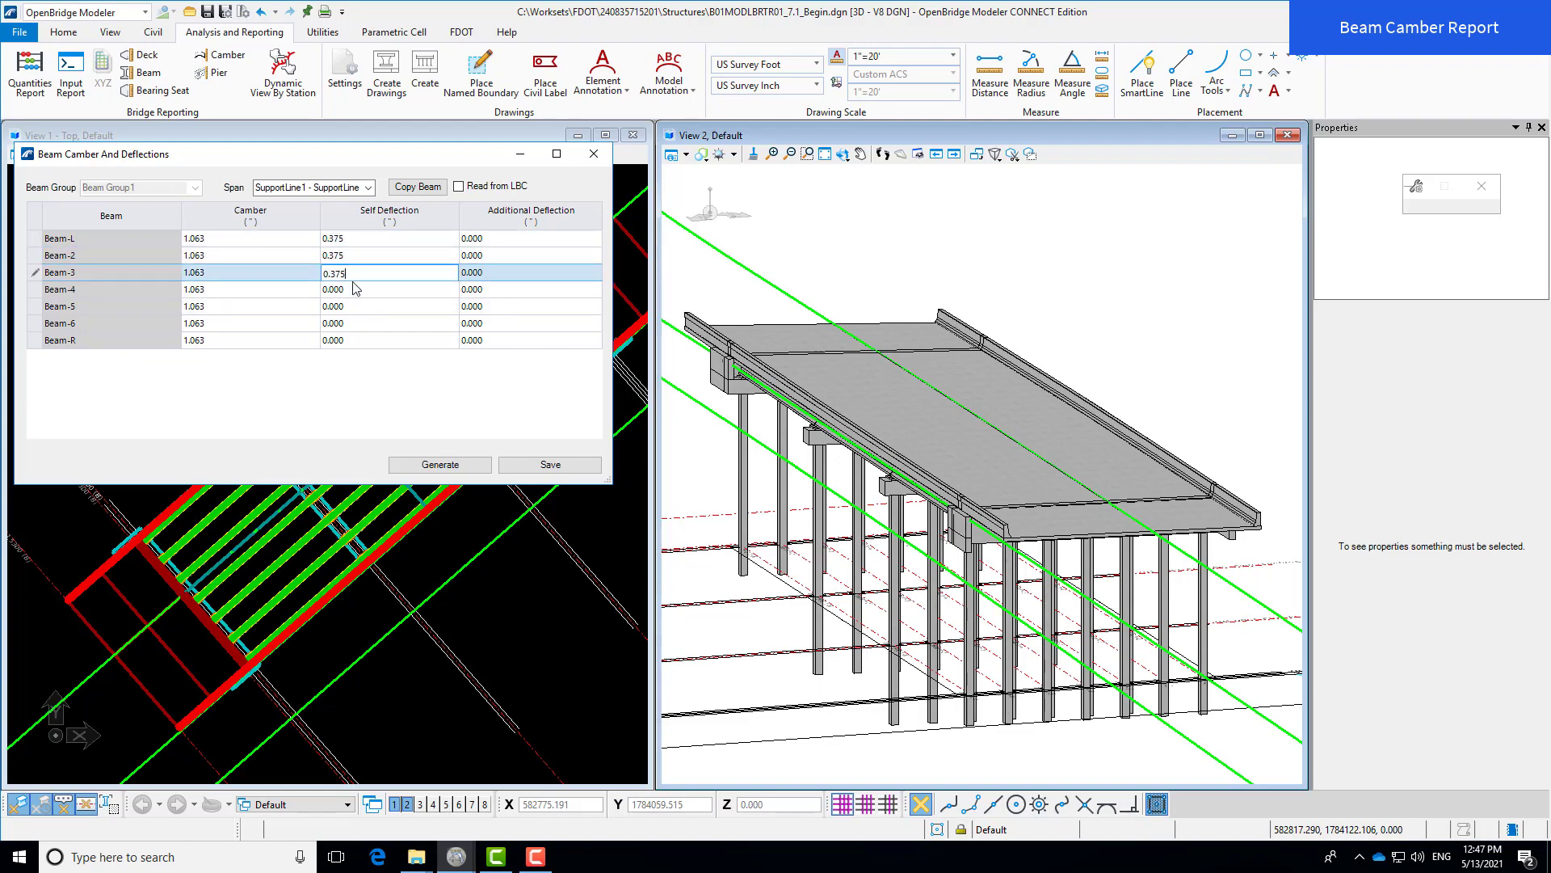
left_click(354, 291)
key("ctrl+v")
left_click(355, 307)
key("ctrl+v")
left_click(360, 323)
key("ctrl+v")
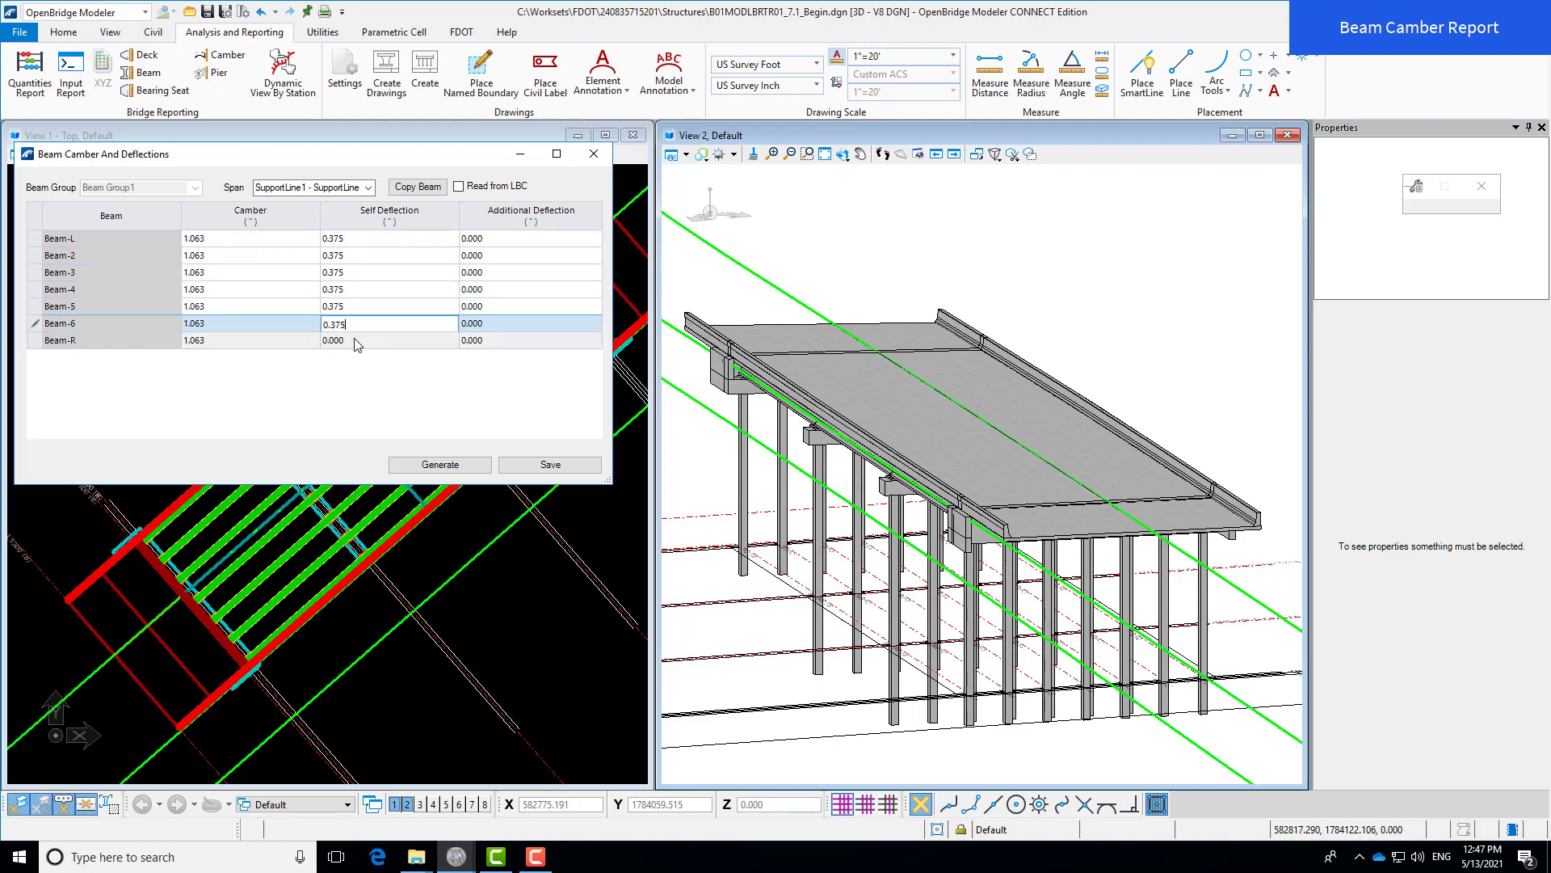
left_click(364, 340)
key("ctrl+v")
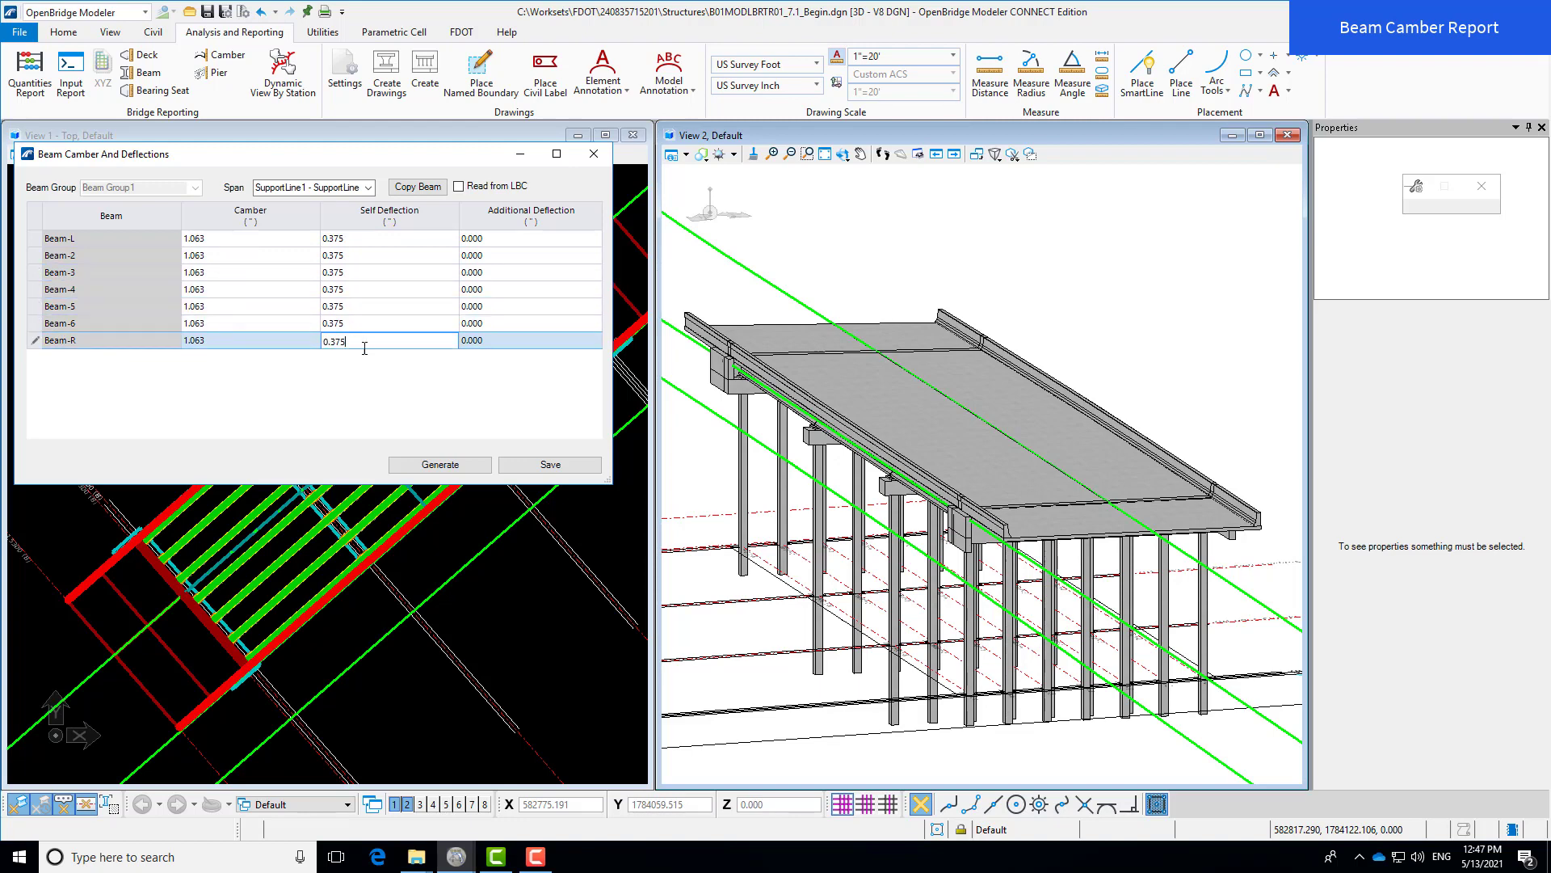
- Generate the 3-page camber deflections report for Beam Group1, review it, then close the preview
left_click(480, 465)
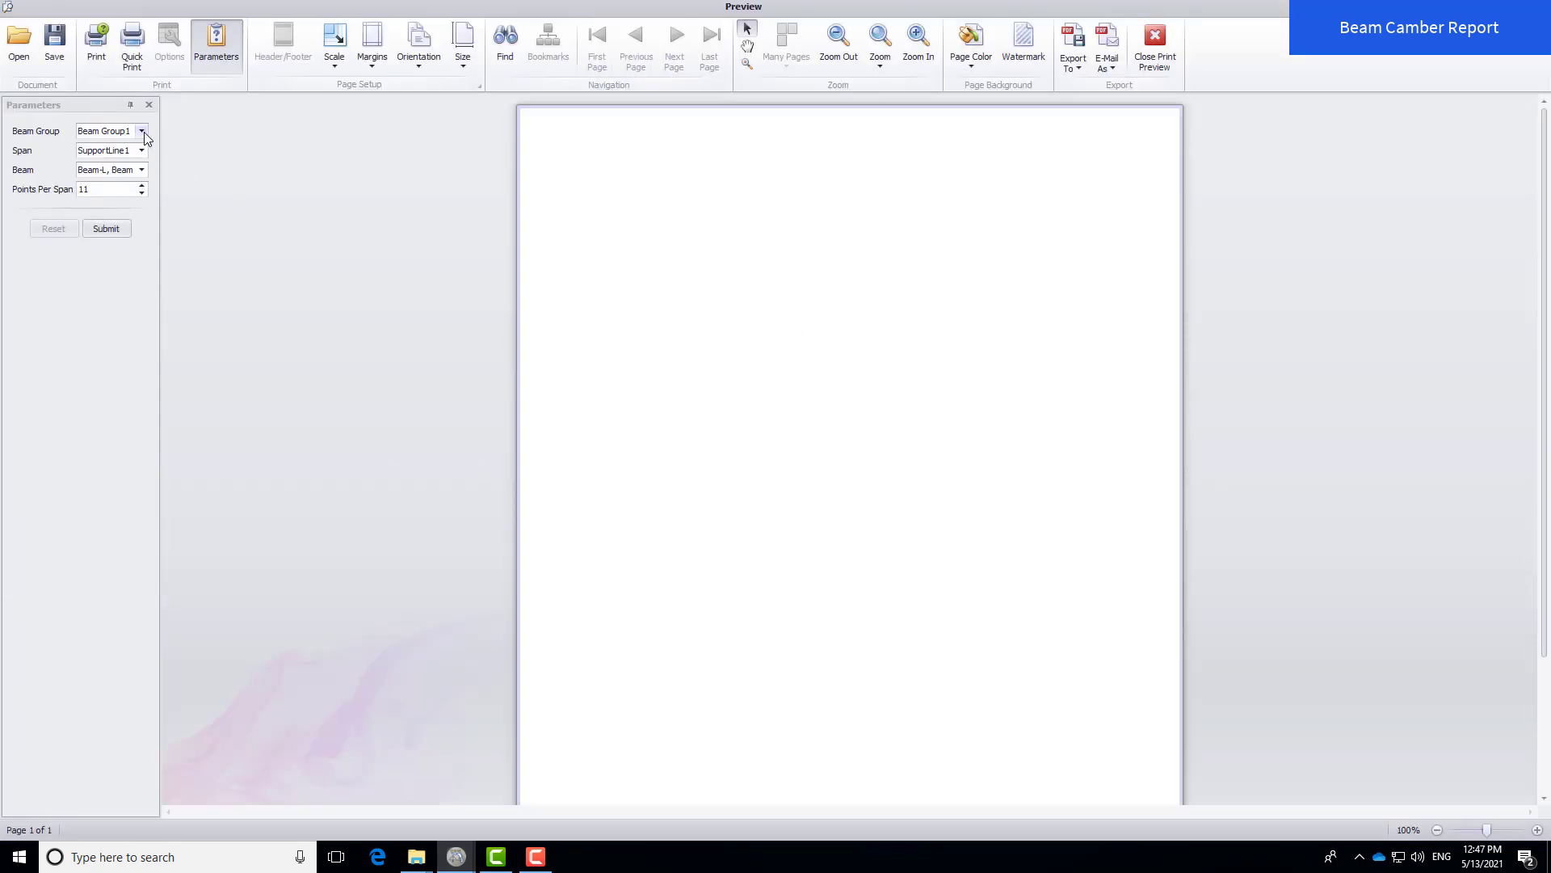
left_click(105, 229)
left_click(102, 230)
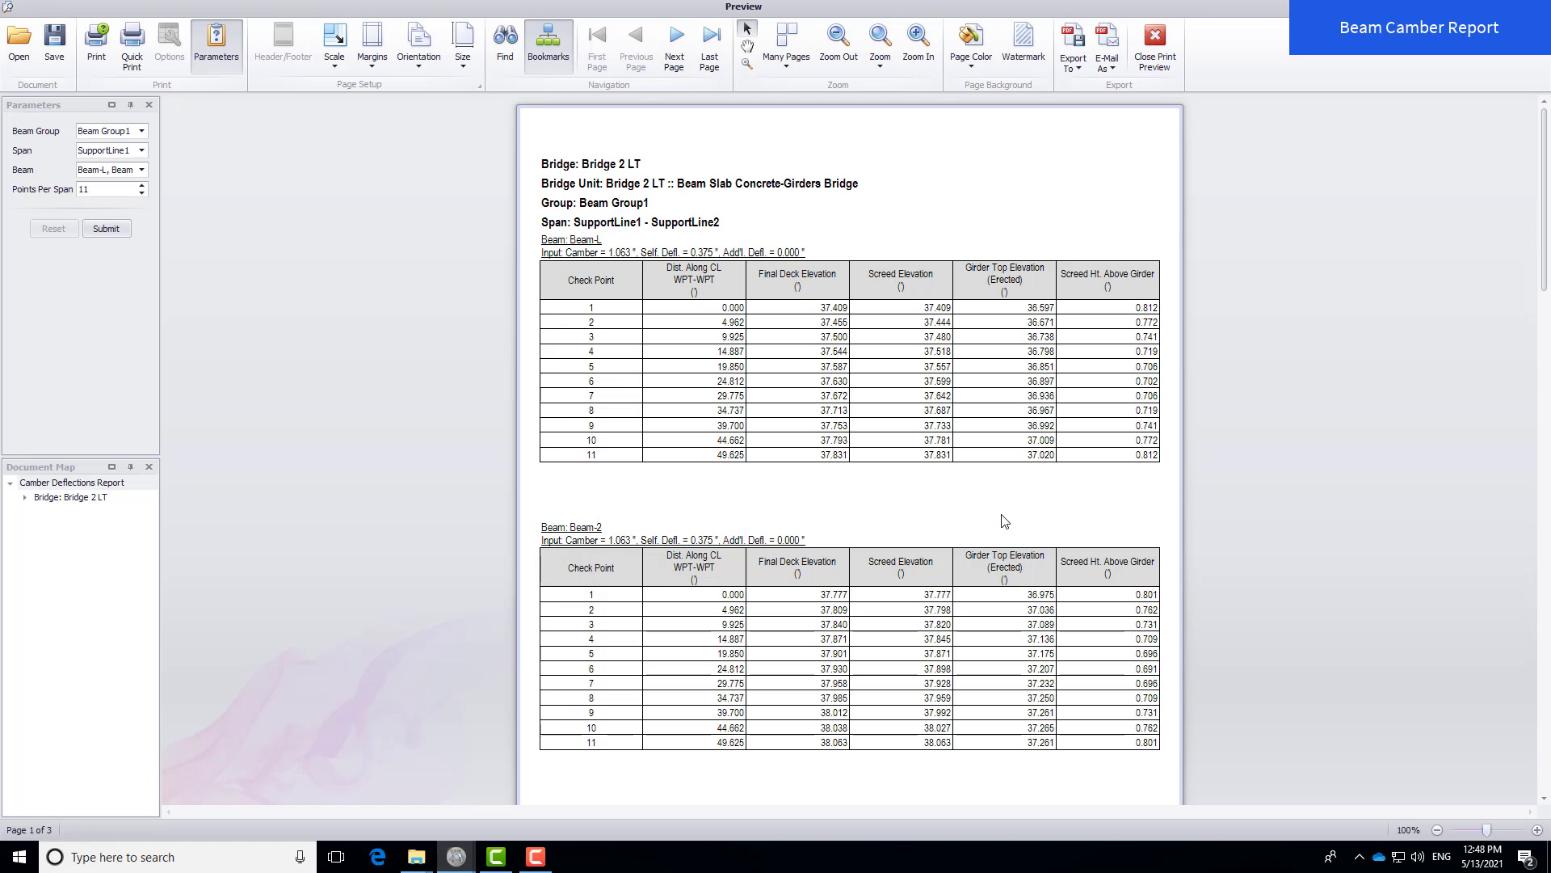
left_click(1153, 61)
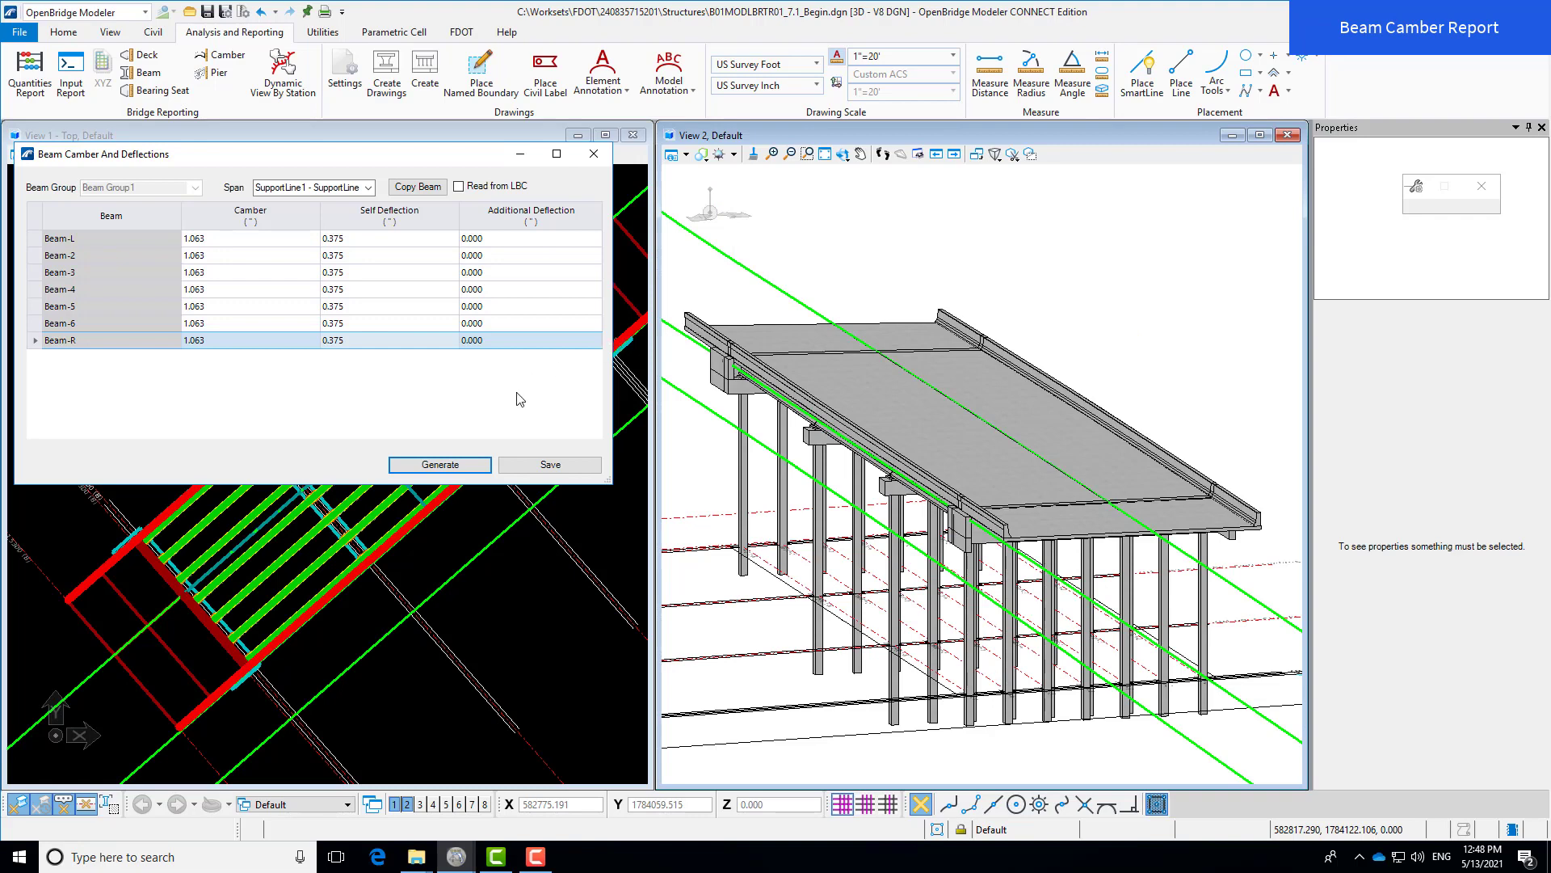
- Close the camber dialog, generate and scroll the 2-page Pier Elevations report, then close it
left_click(594, 155)
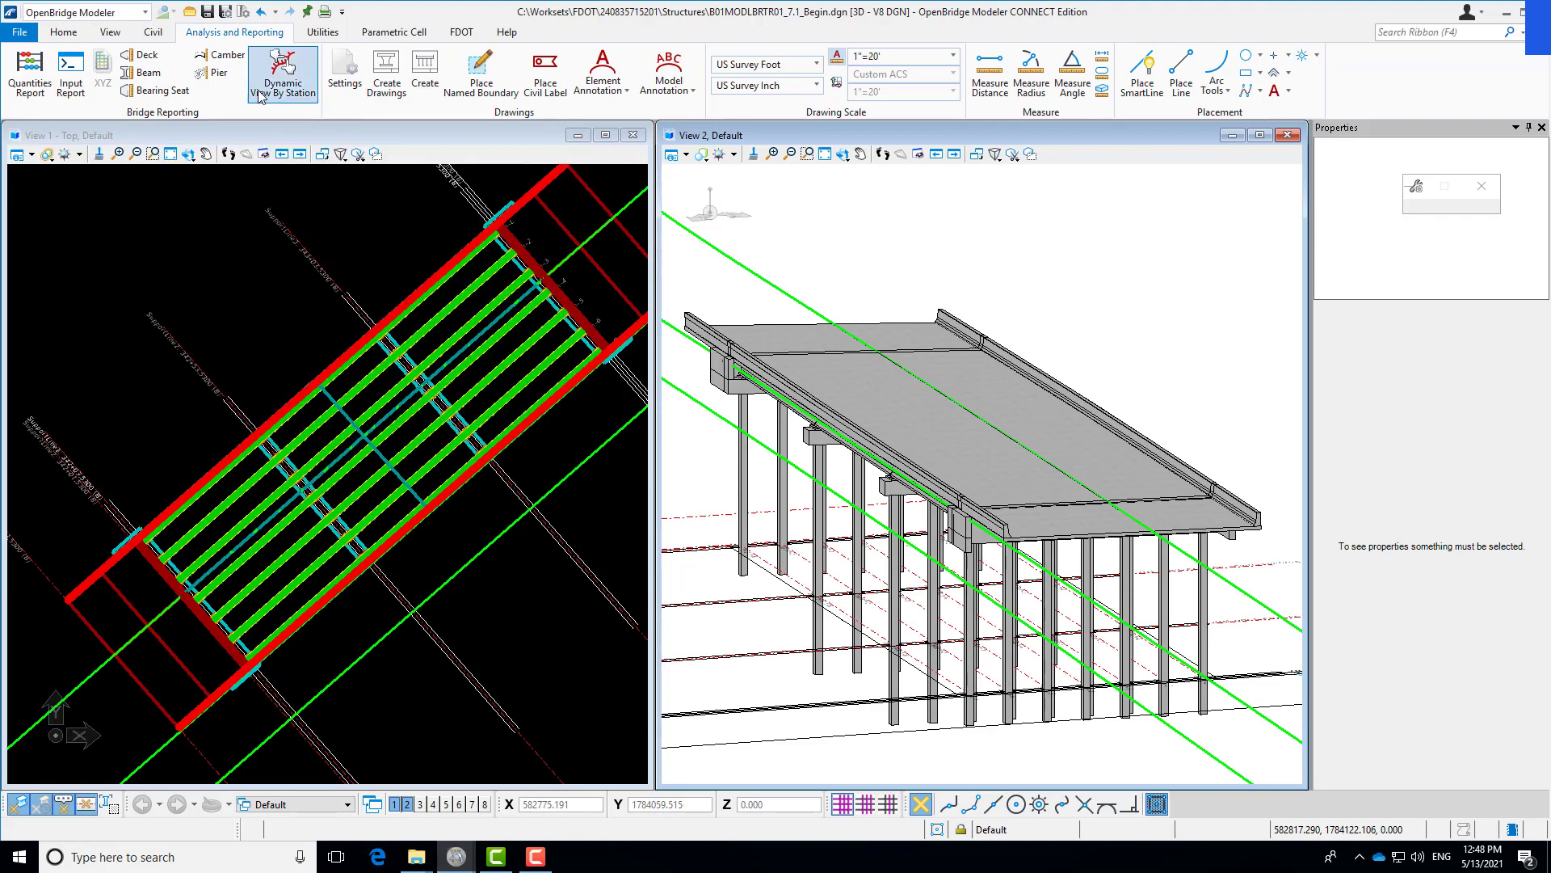
left_click(216, 74)
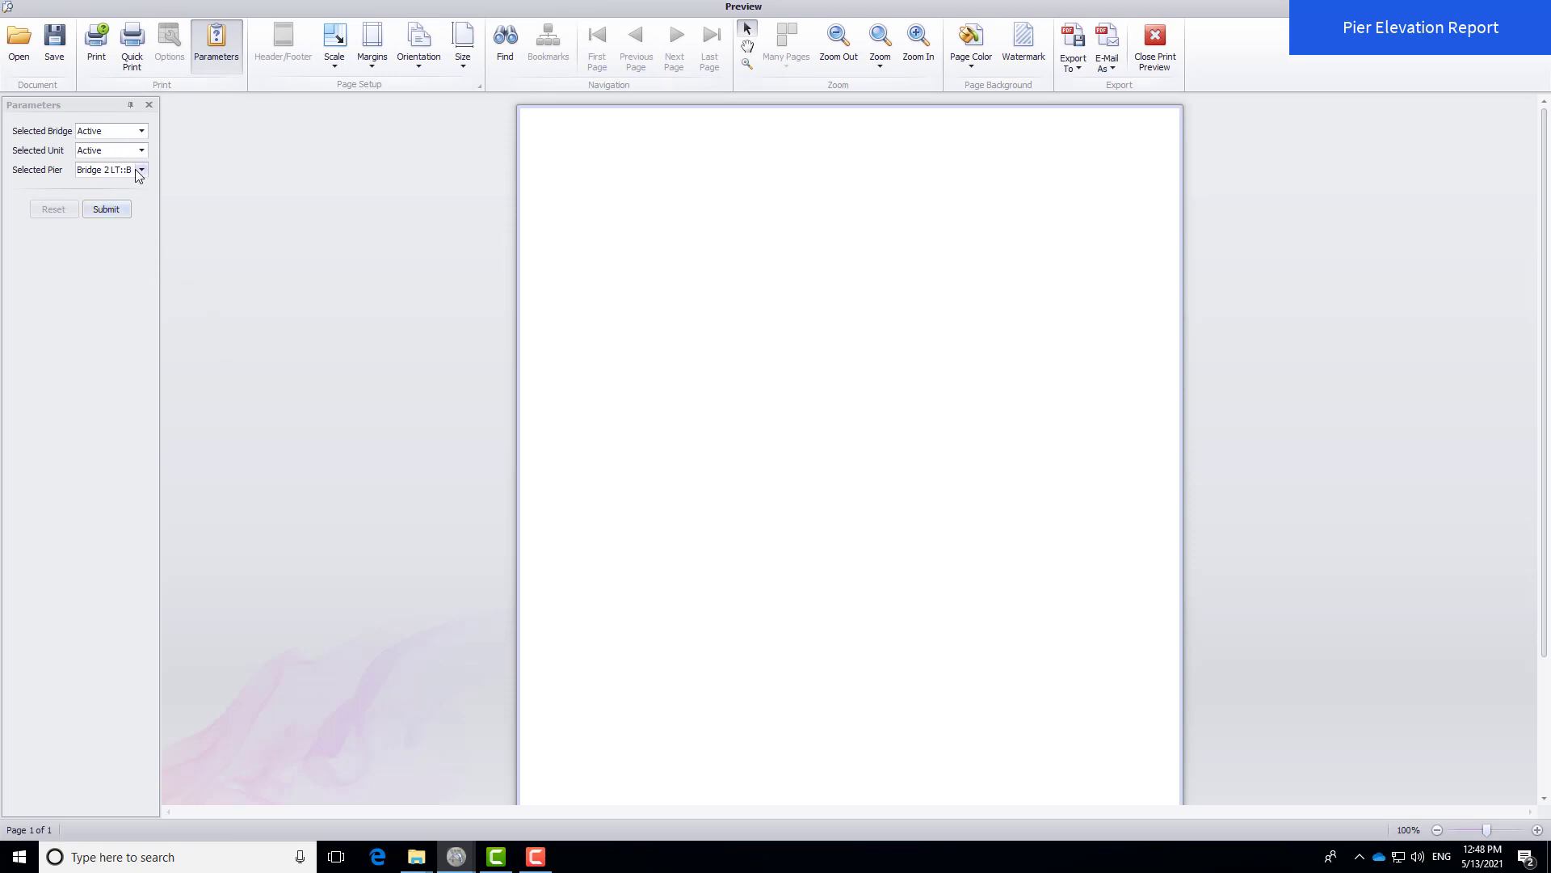
left_click(114, 210)
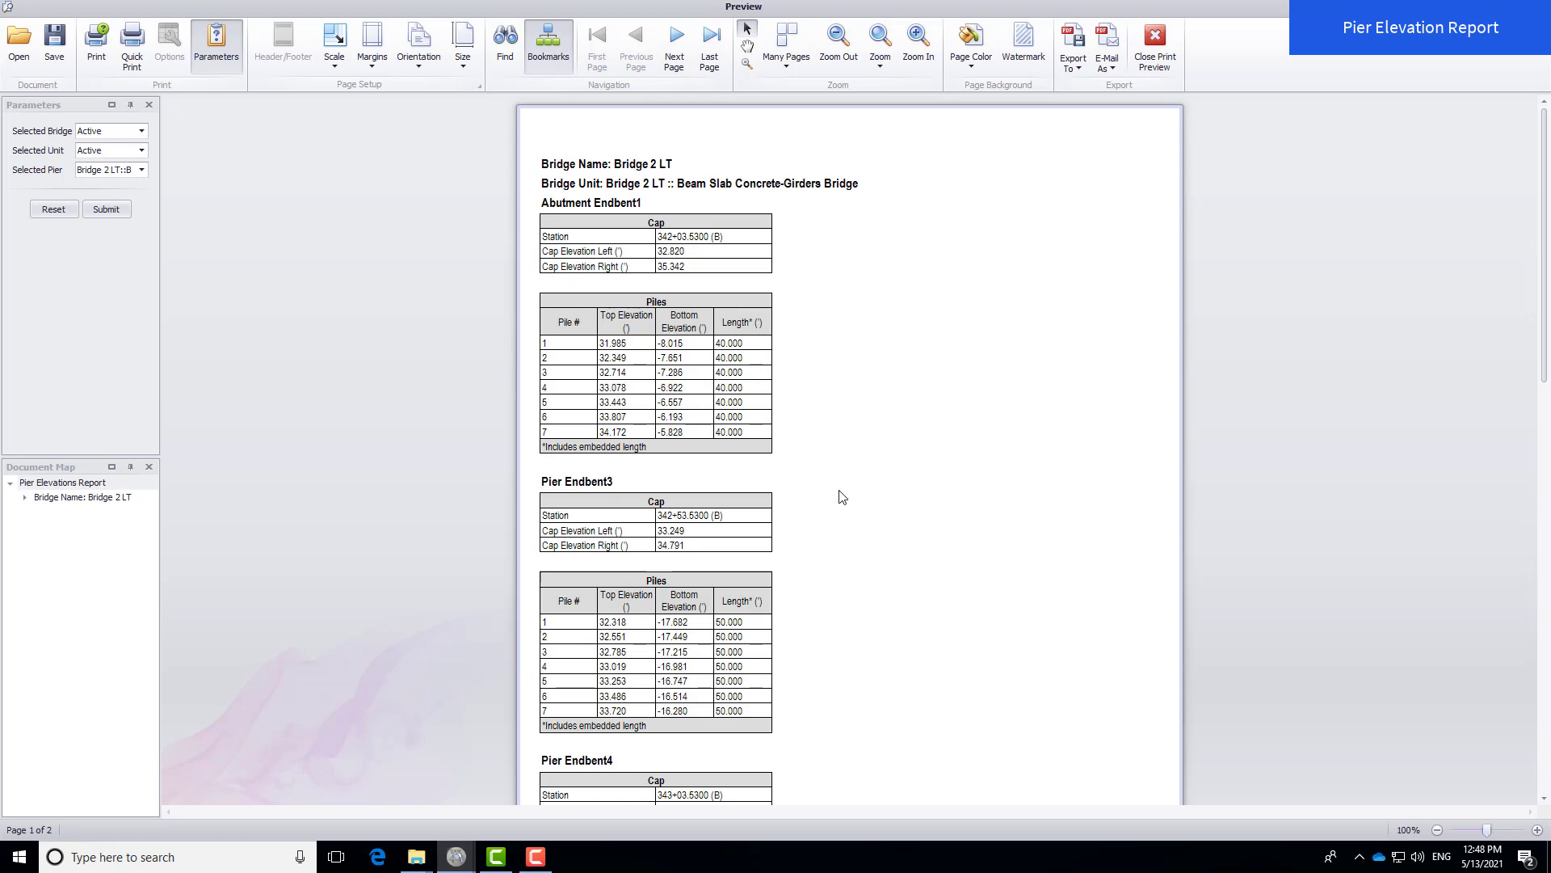
scroll(848, 484, "down", 2)
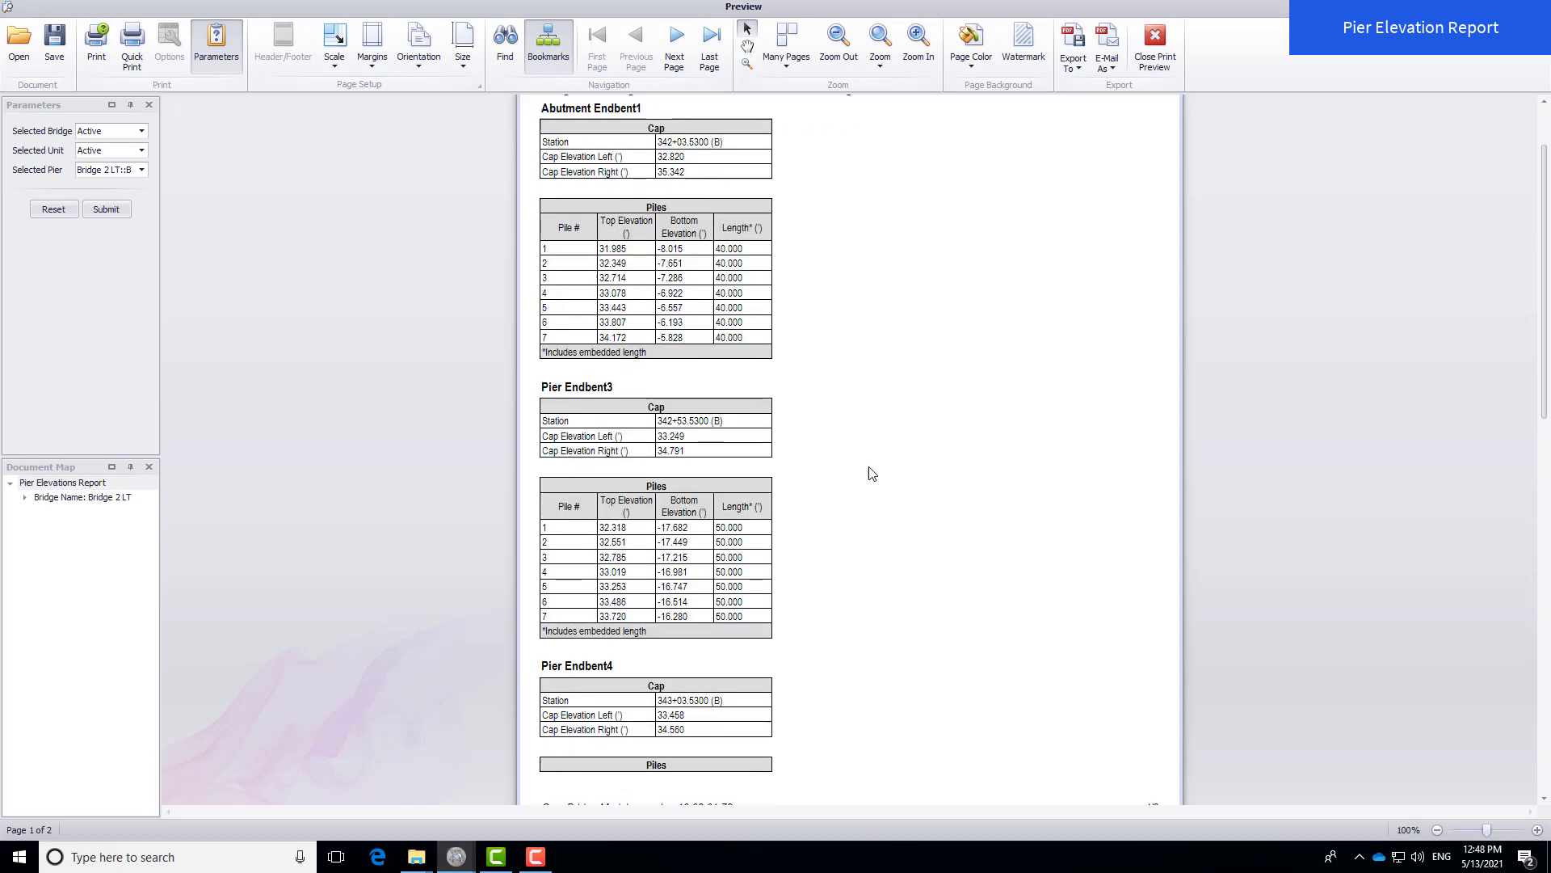
left_click(1171, 51)
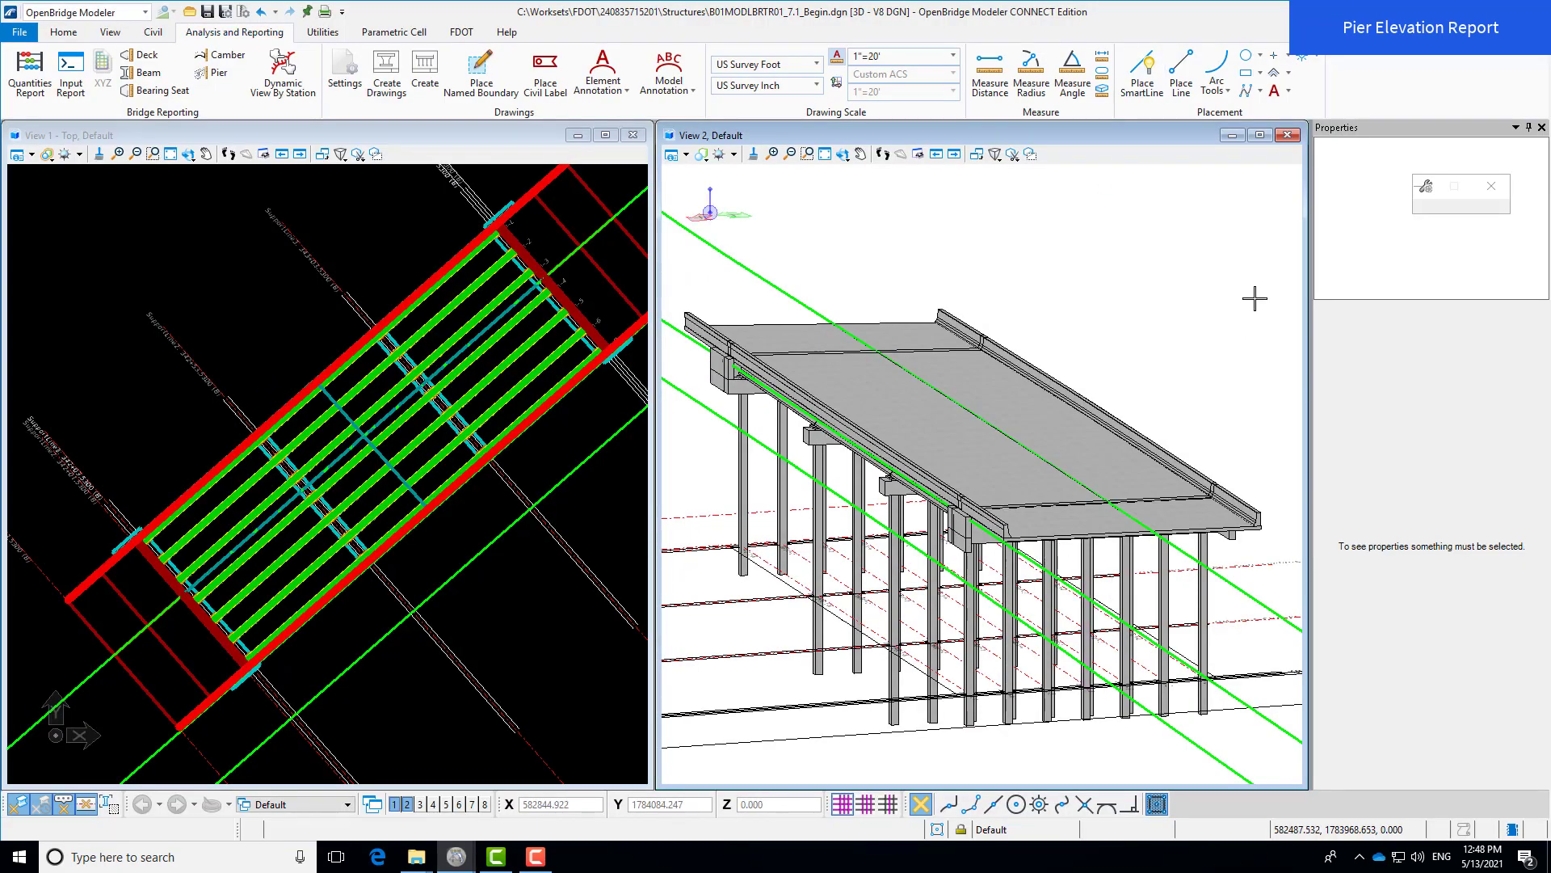